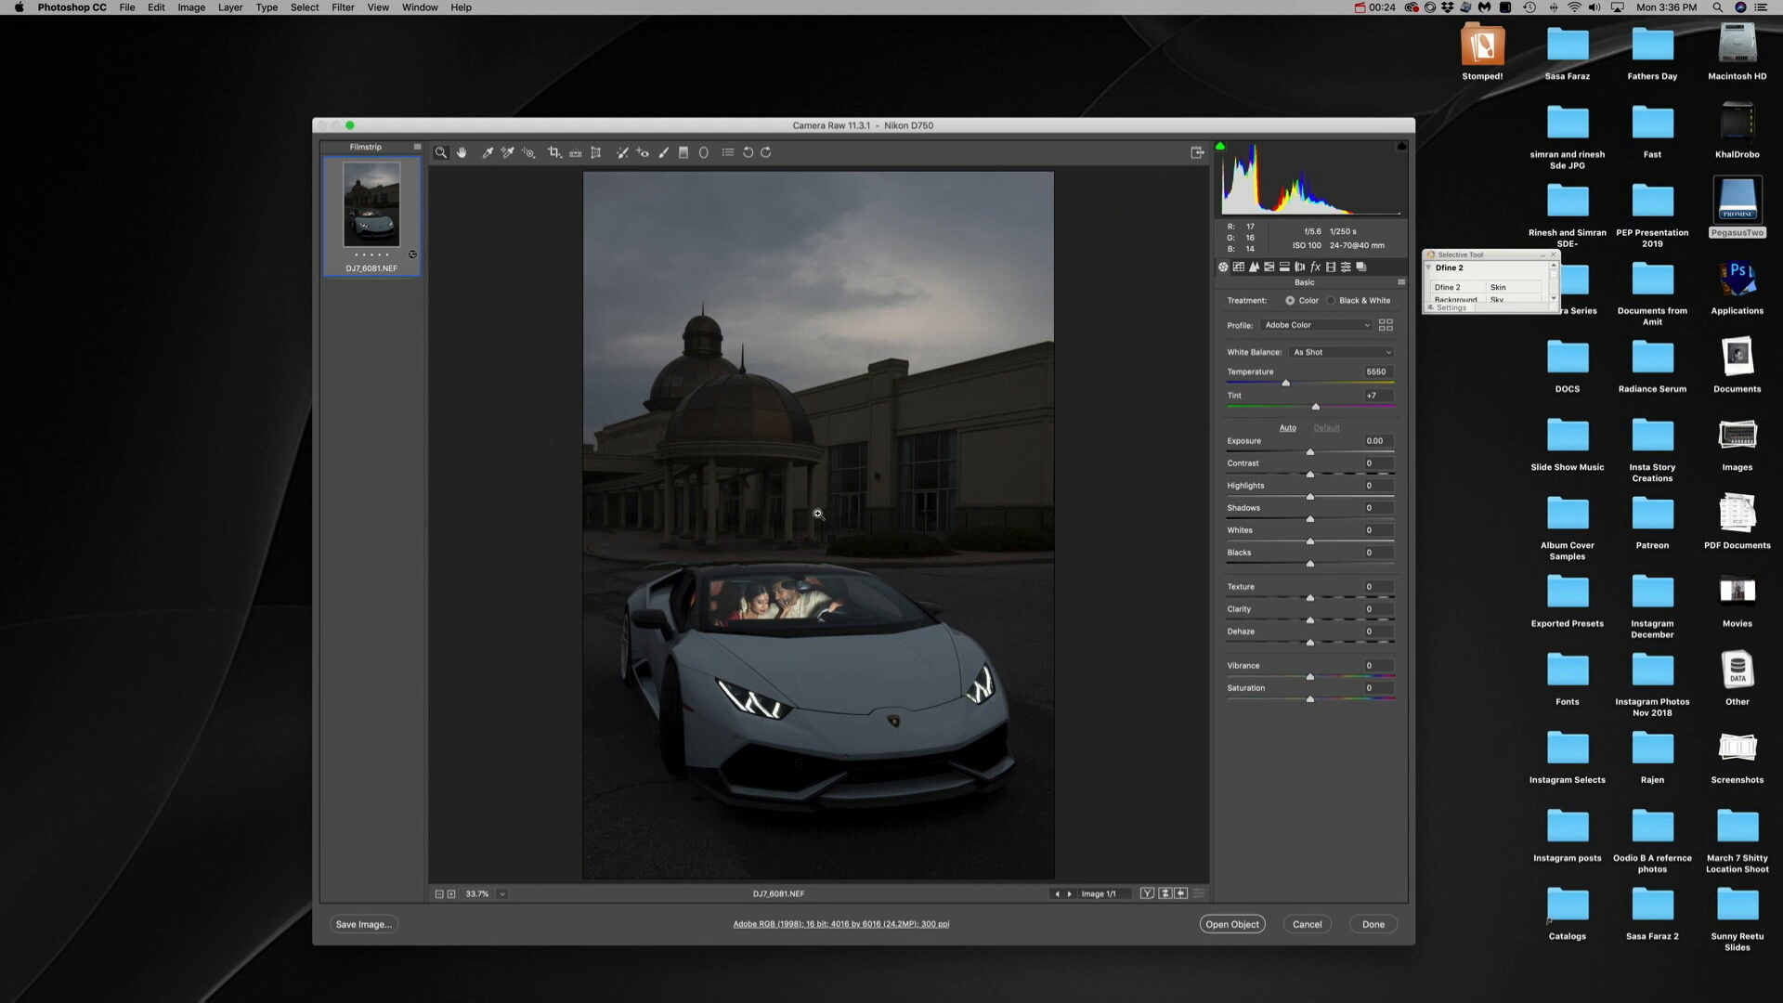
{"action": "left_click_drag", "start_coordinate": [877, 131], "coordinate": [823, 118]}
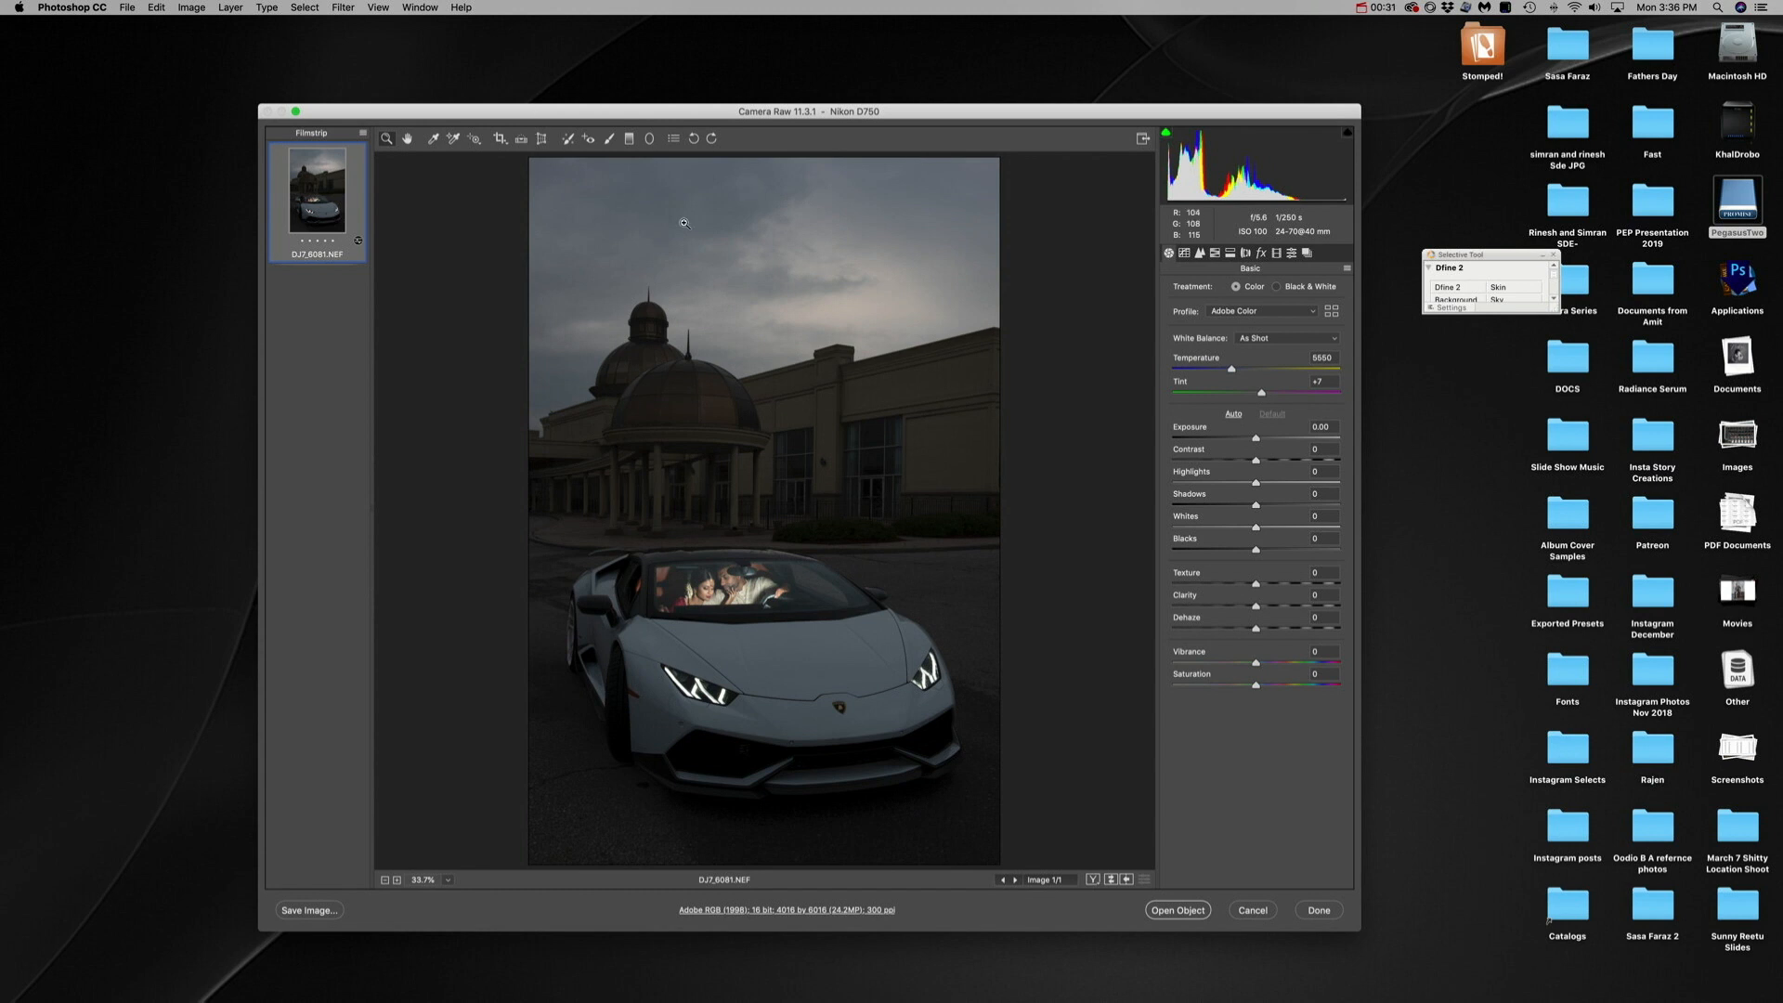
{"action": "left_click_drag", "start_coordinate": [720, 117], "coordinate": [742, 118]}
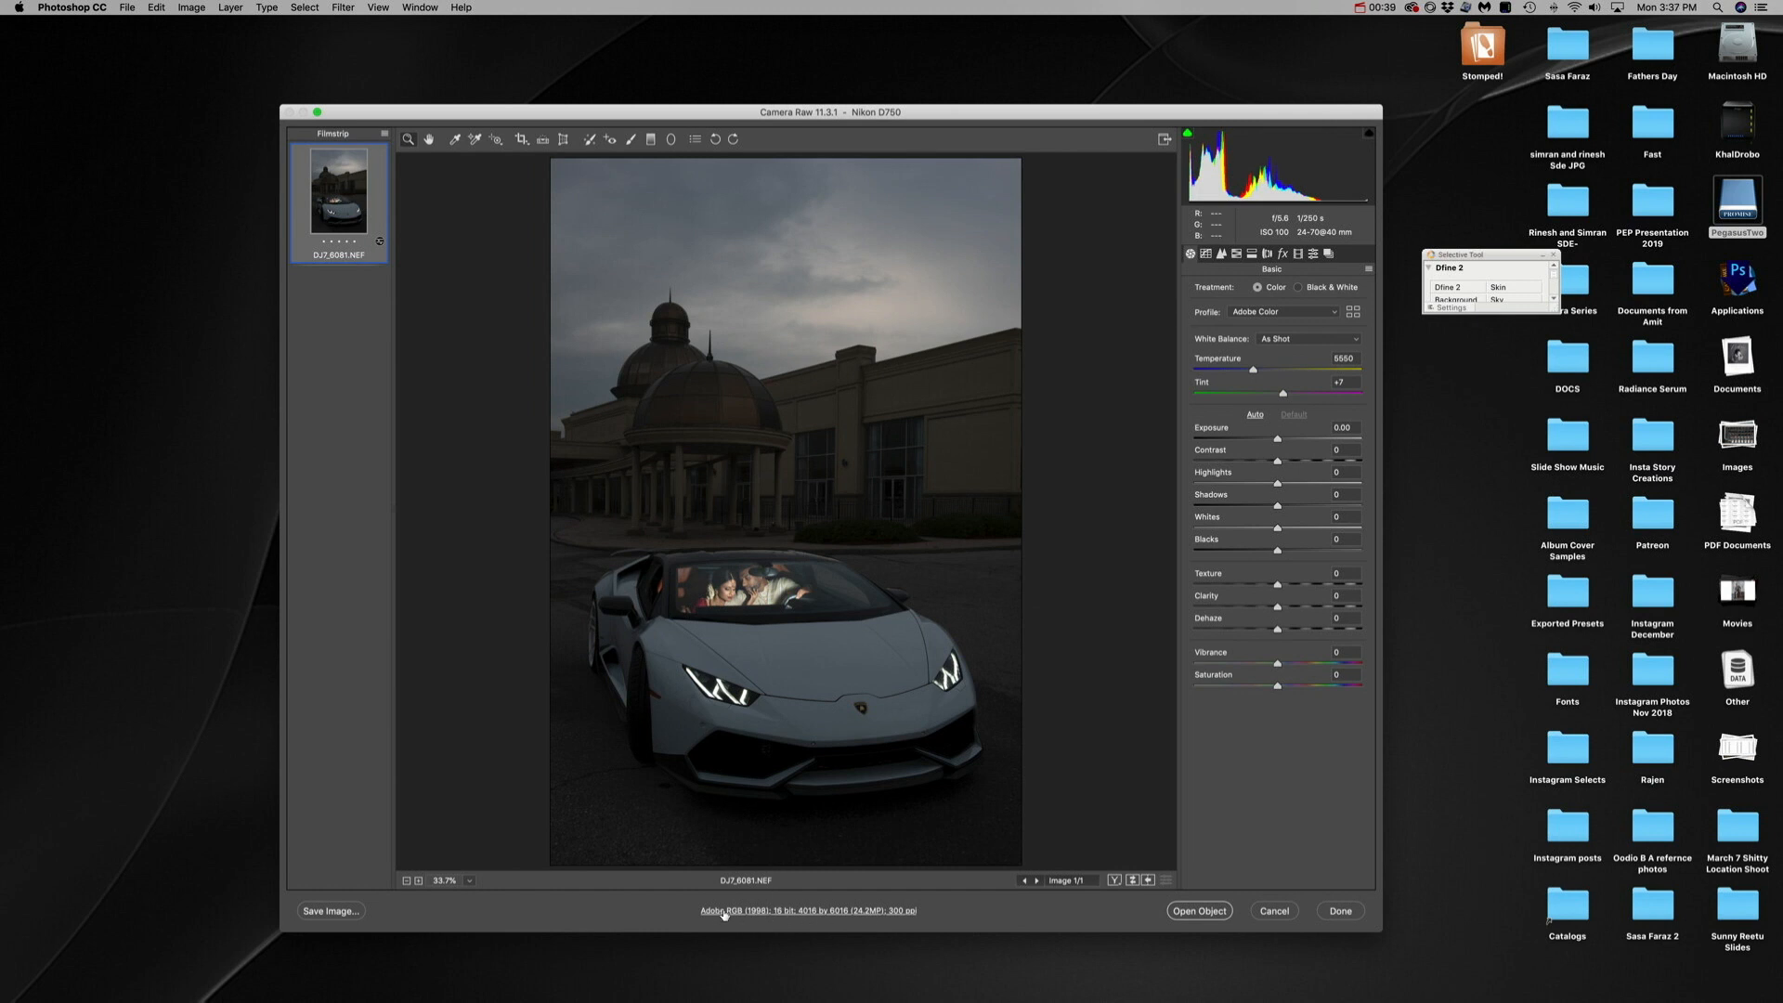
- Confirm the raw workflow options as Adobe RGB (1998) and 16 Bits/Channel, with opening in Photoshop as Smart Objects enabled
{"action": "left_click", "coordinate": [809, 910]}
{"action": "left_click_drag", "start_coordinate": [865, 237], "coordinate": [804, 268]}
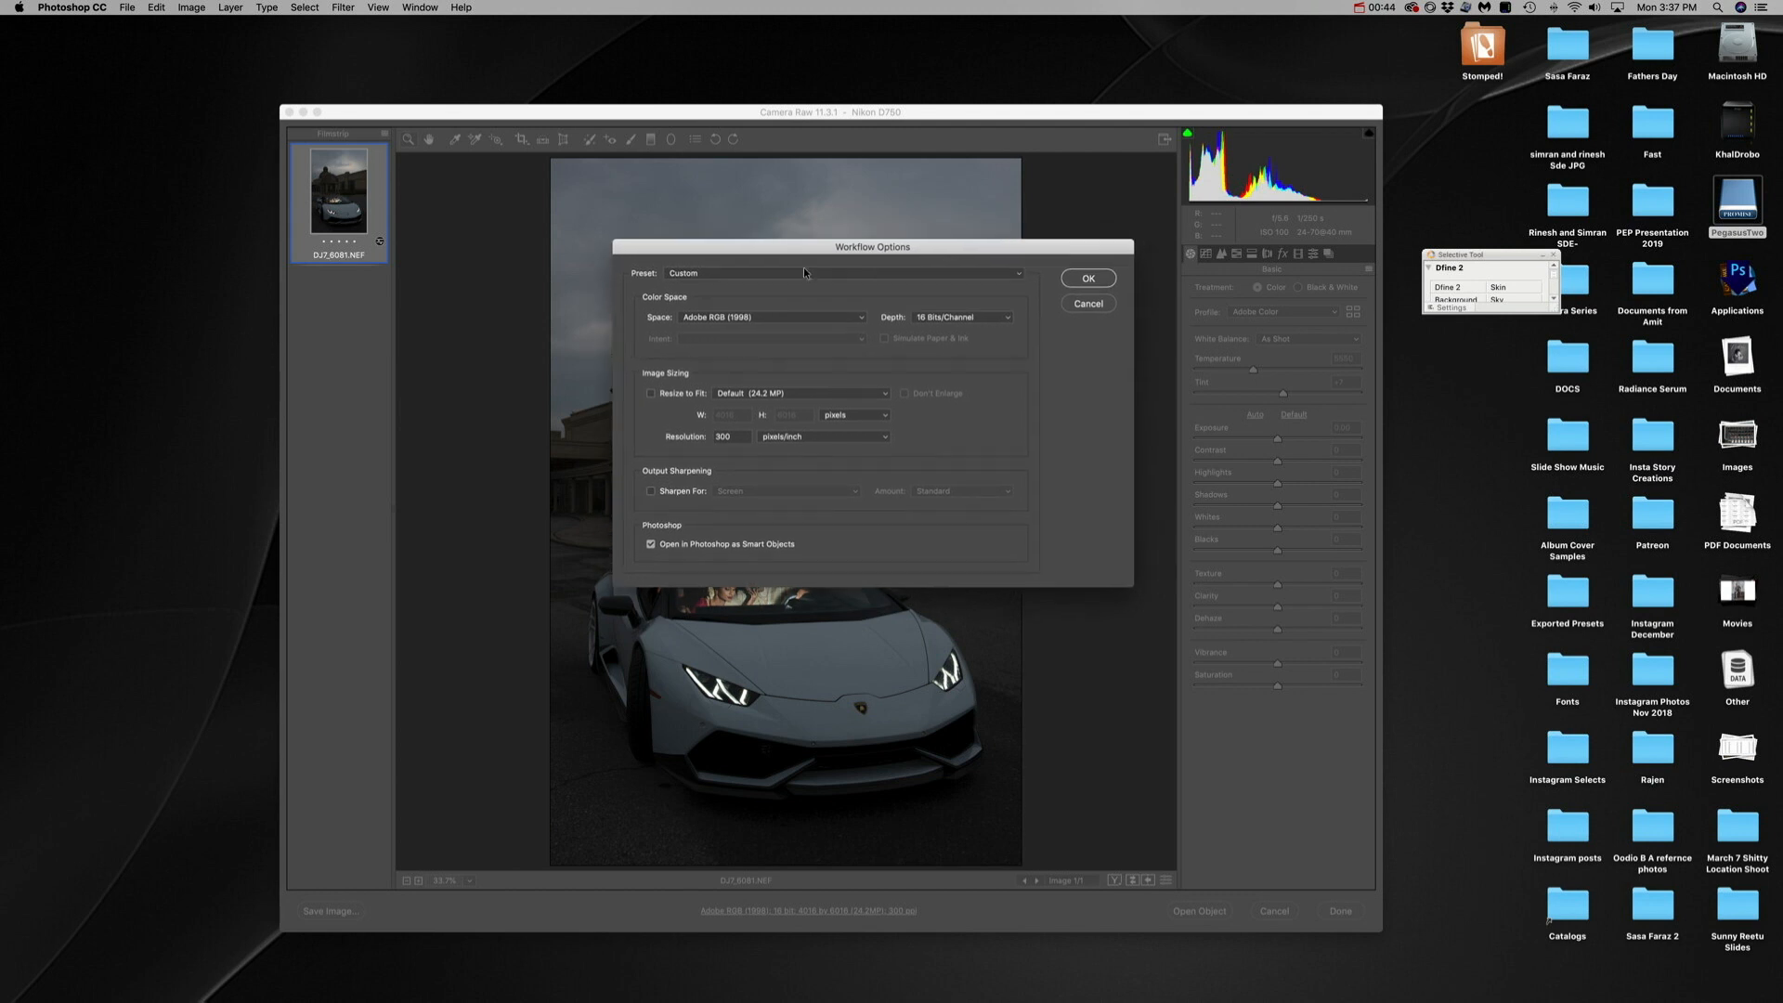
{"action": "left_click", "coordinate": [767, 316]}
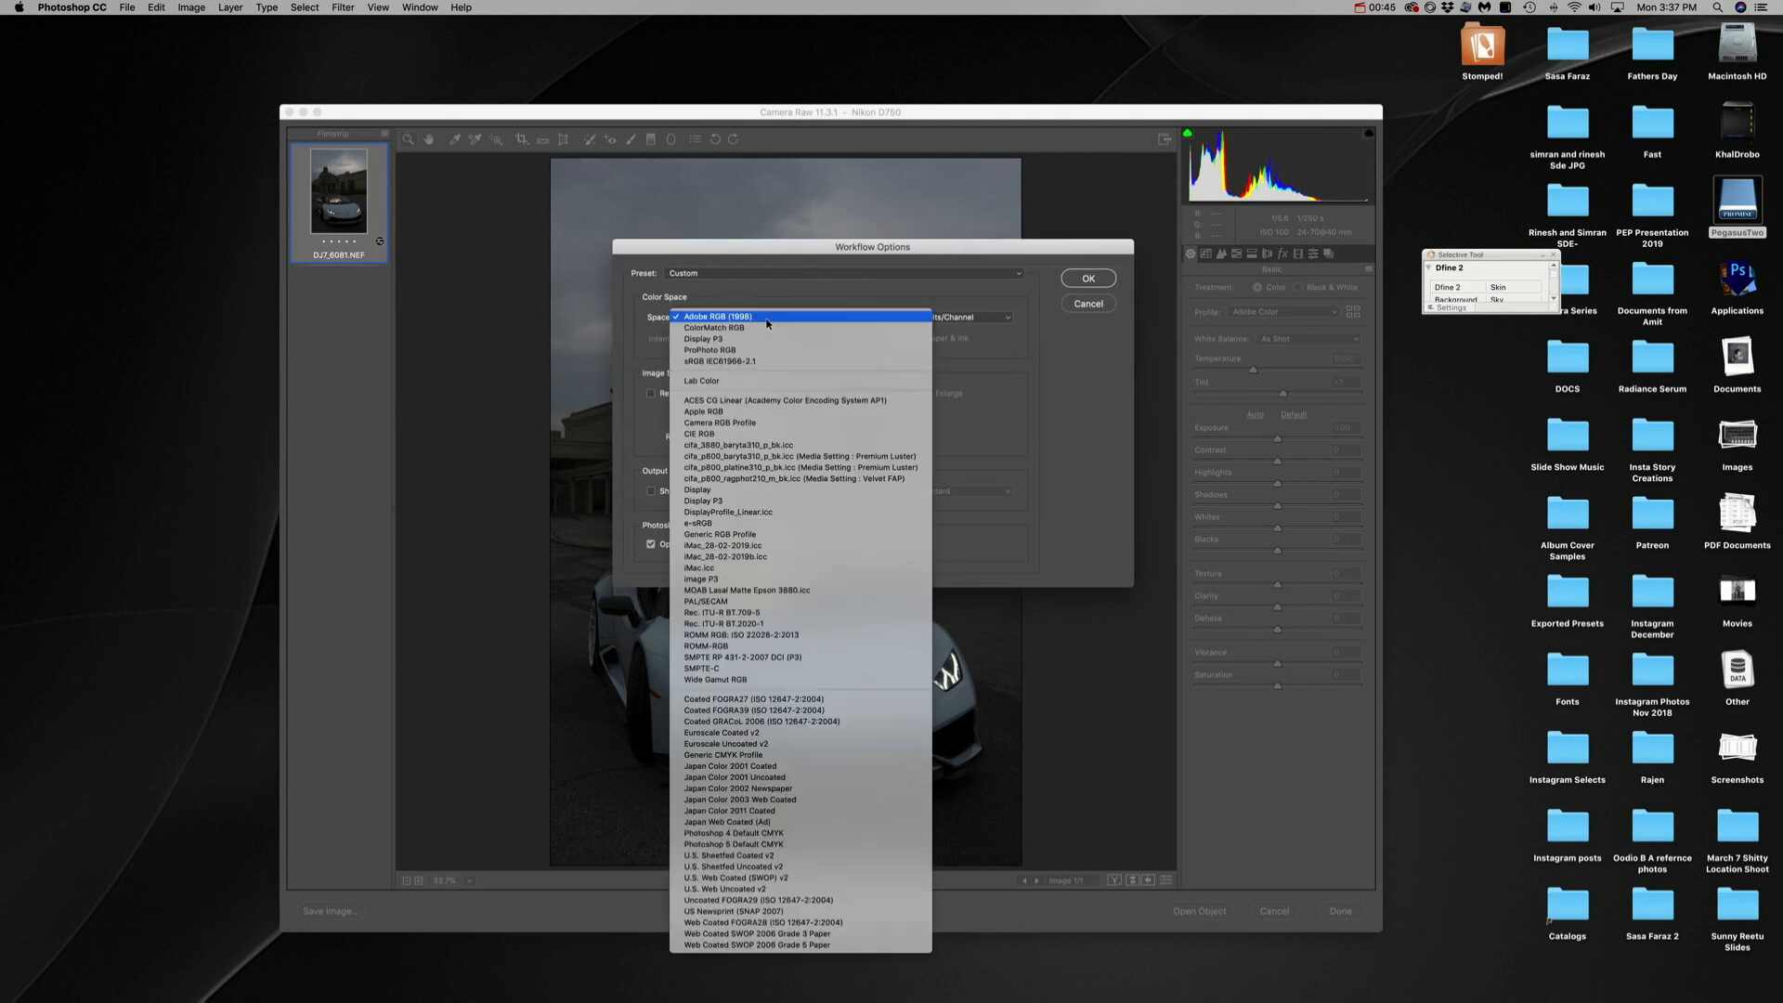
{"action": "left_click", "coordinate": [709, 317]}
{"action": "left_click", "coordinate": [948, 321]}
{"action": "left_click", "coordinate": [948, 318]}
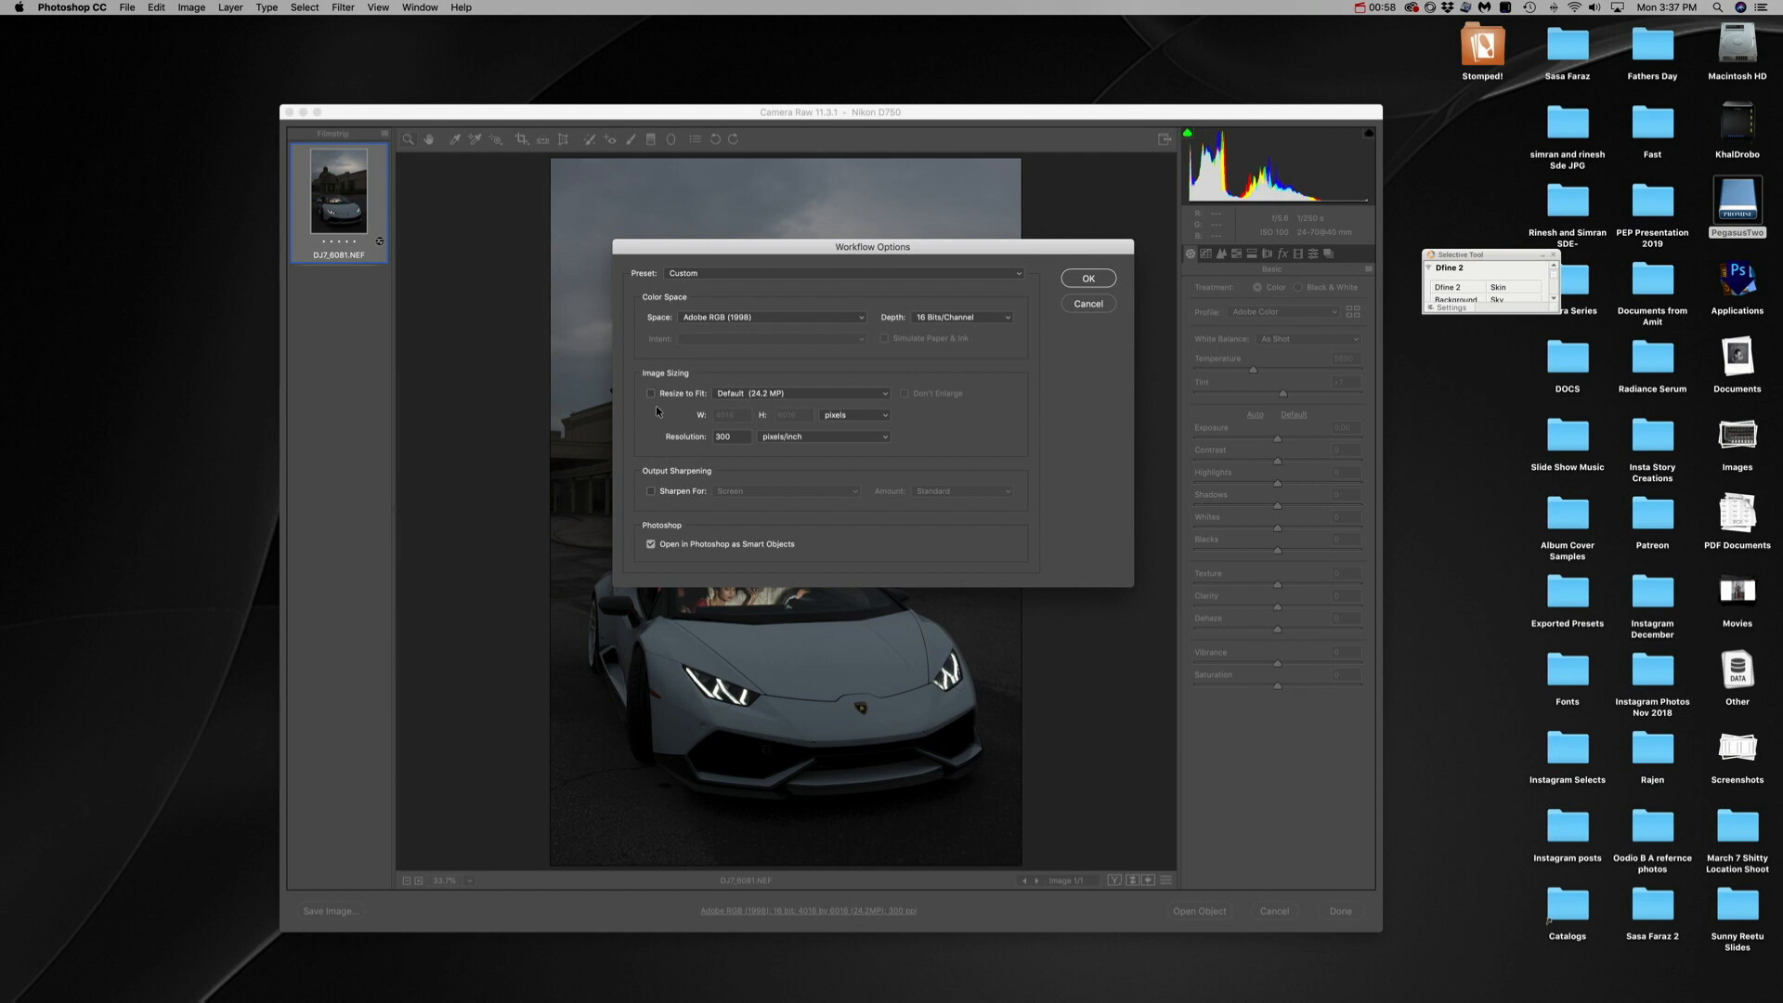
{"action": "left_click", "coordinate": [650, 545]}
{"action": "left_click", "coordinate": [651, 545]}
{"action": "left_click", "coordinate": [1088, 279]}
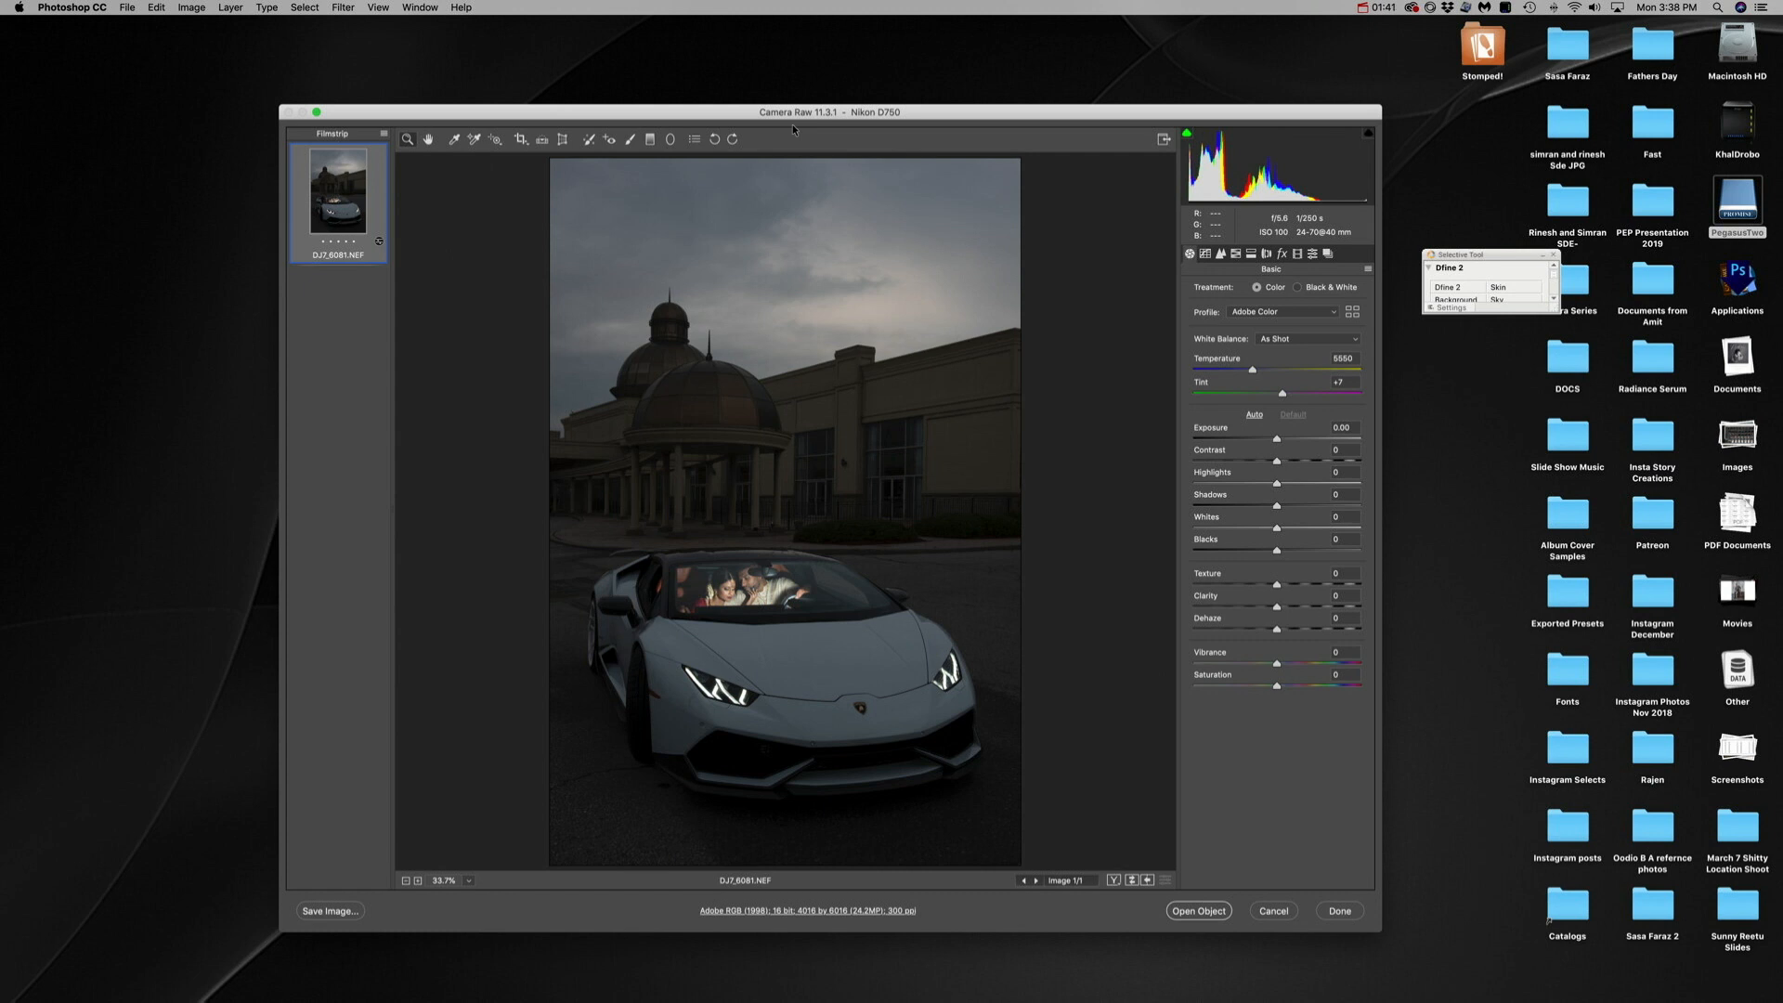
- Try a darker and a brighter Exposure on the raw photo, and reset it to 0.00
{"action": "left_click_drag", "start_coordinate": [1277, 438], "coordinate": [1261, 442]}
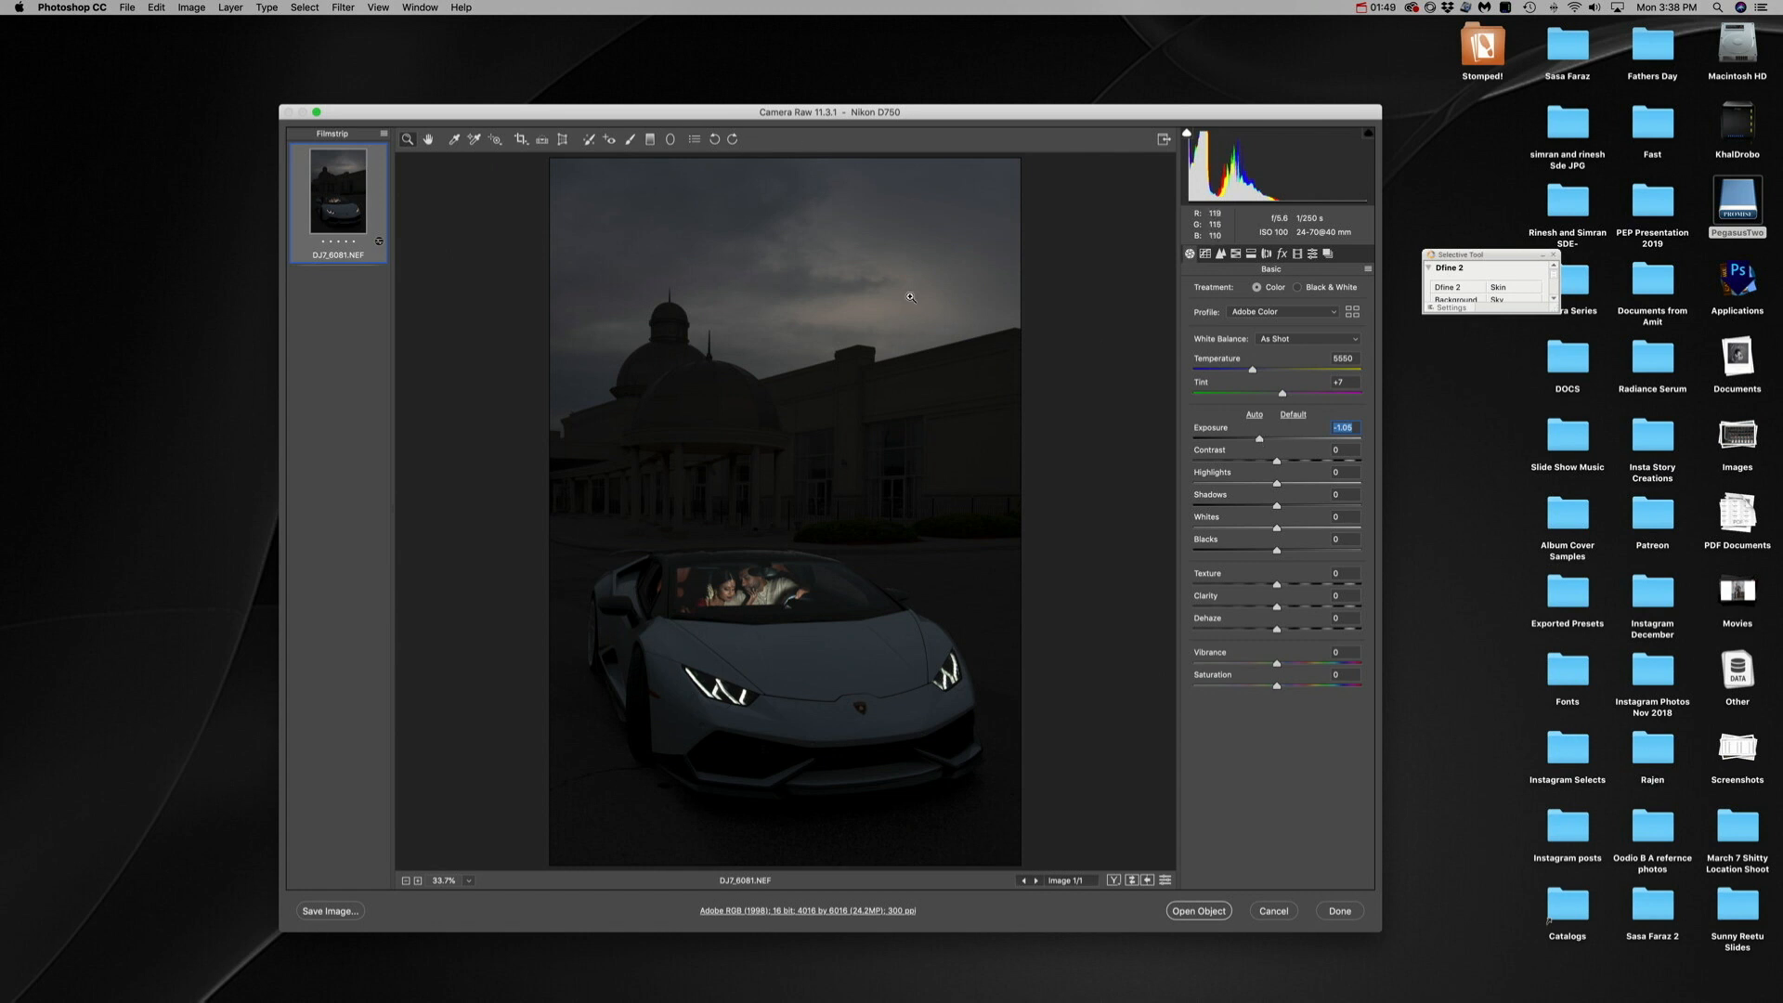
{"action": "left_click", "coordinate": [1292, 439]}
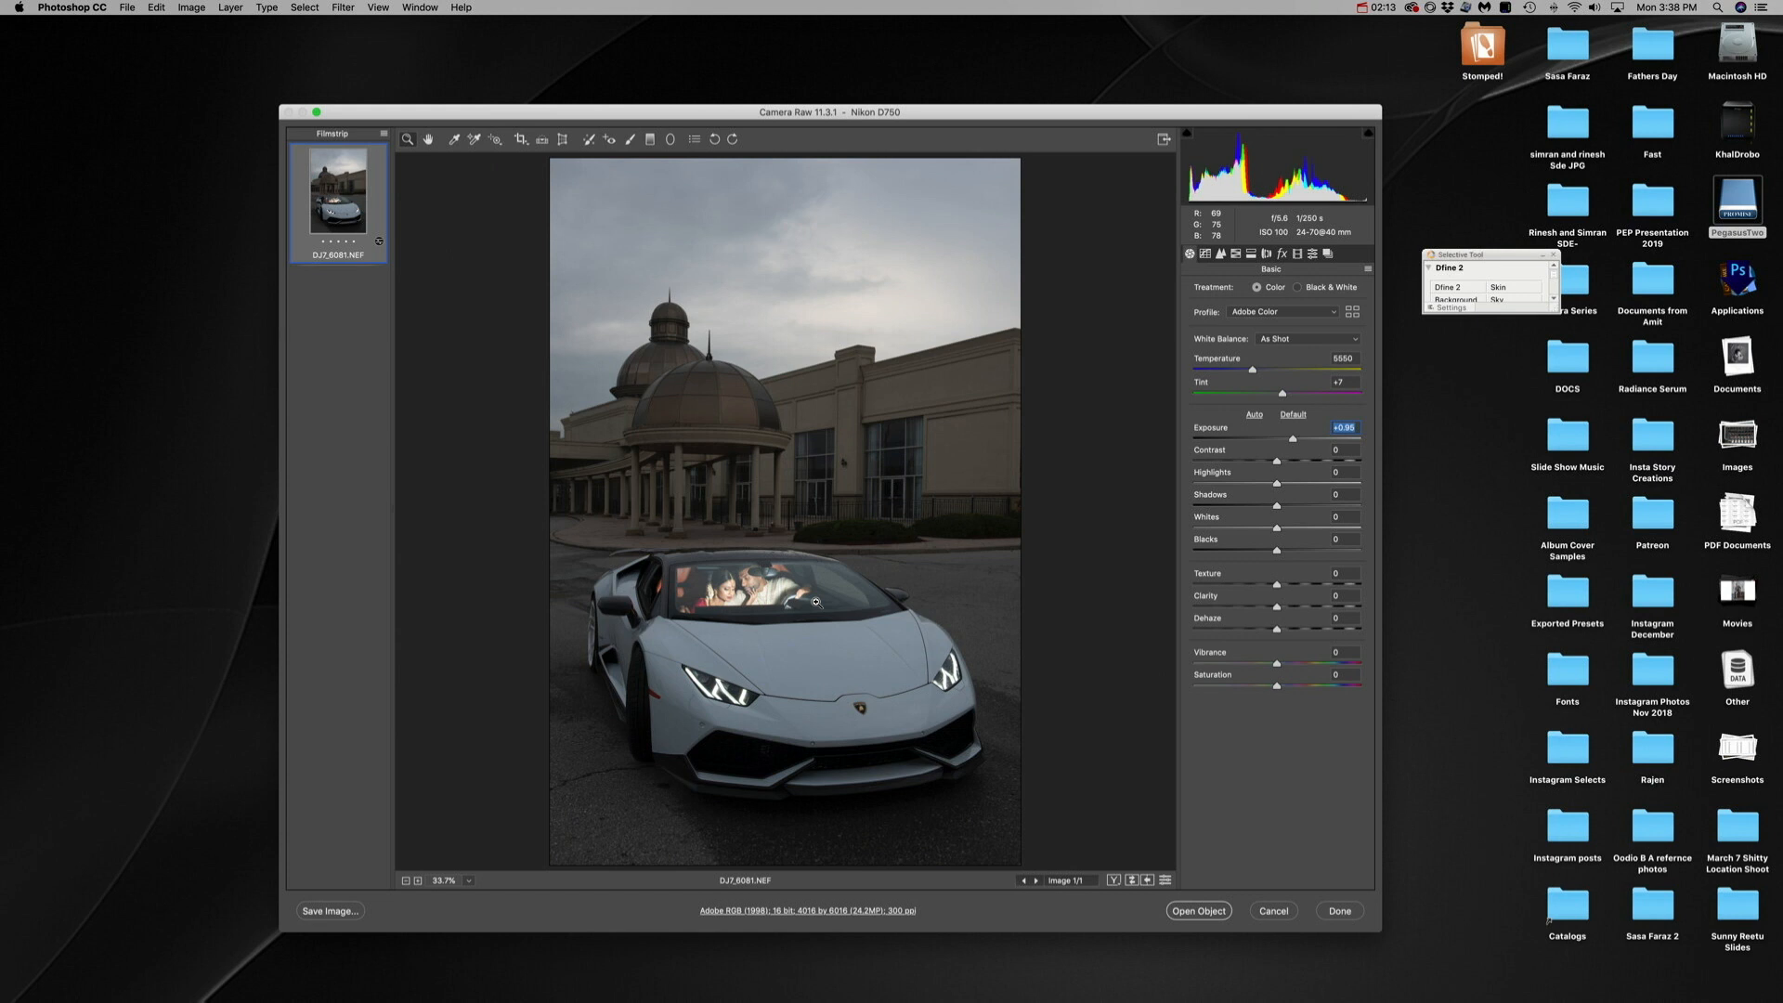
{"action": "double_click", "coordinate": [1276, 439]}
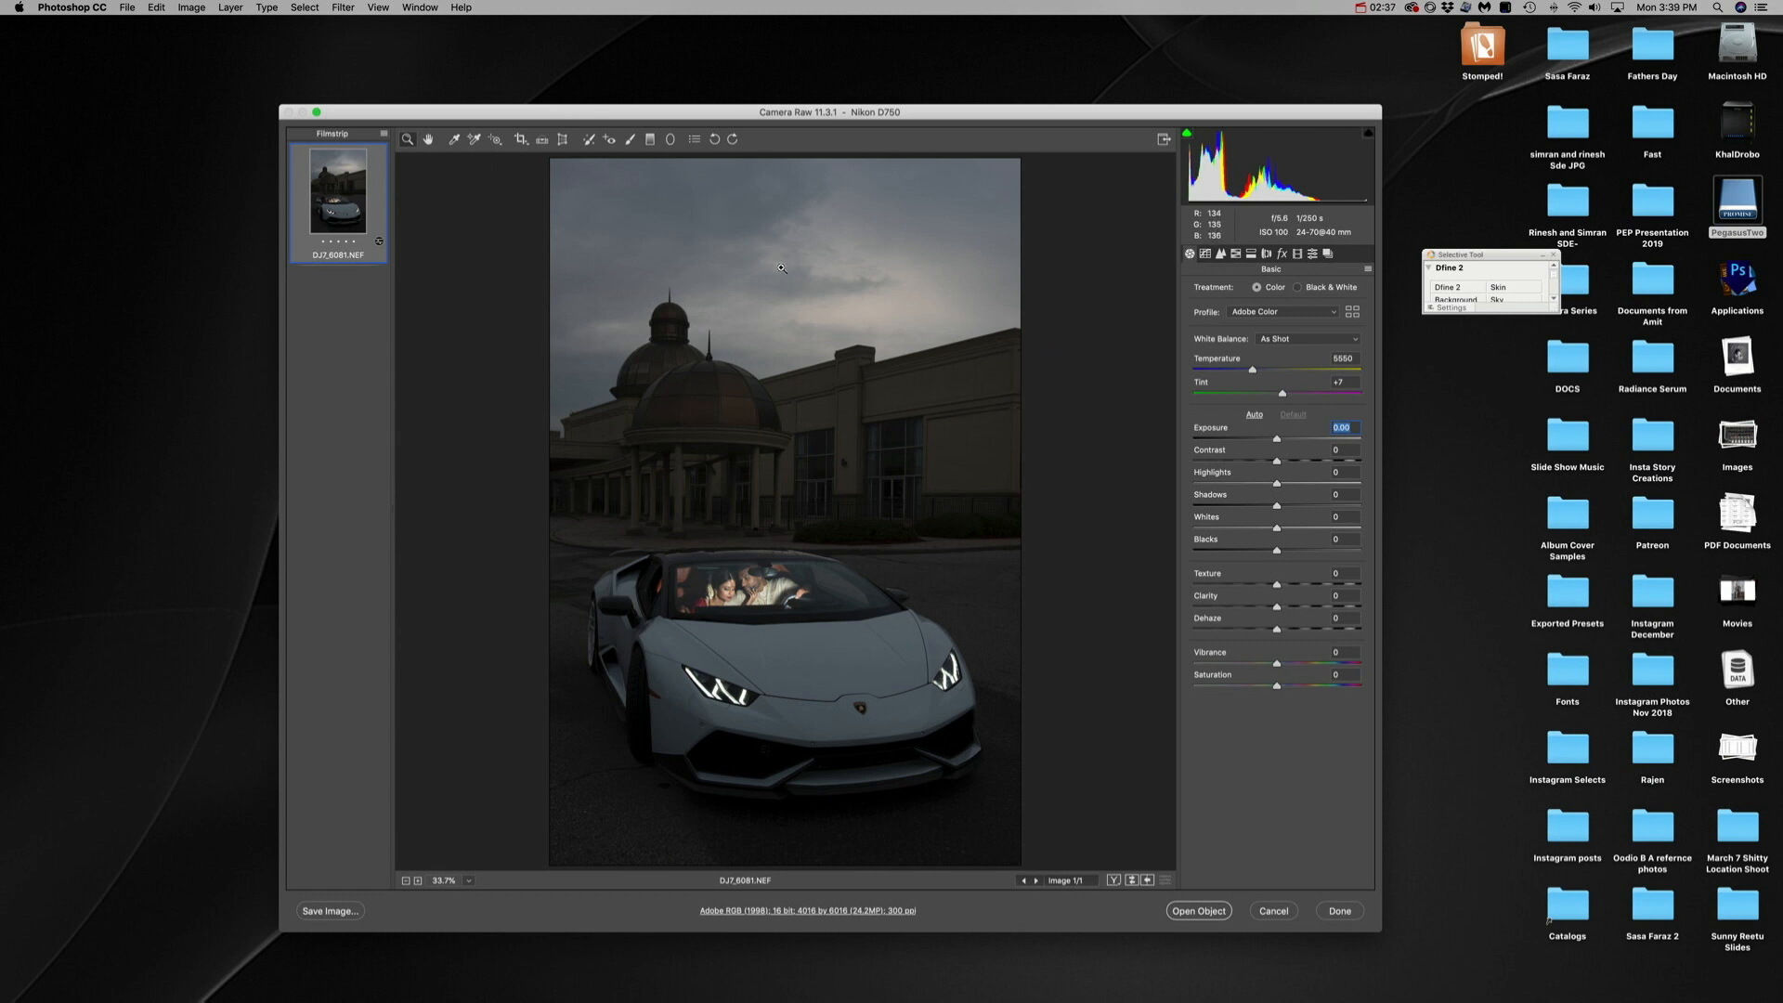
- Set Temperature to 7150, Tint +13, Contrast +18, Highlights -61, Shadows +19, Blacks -5, Clarity +16 and Dehaze +41
{"action": "left_click_drag", "start_coordinate": [1276, 372], "coordinate": [1287, 398]}
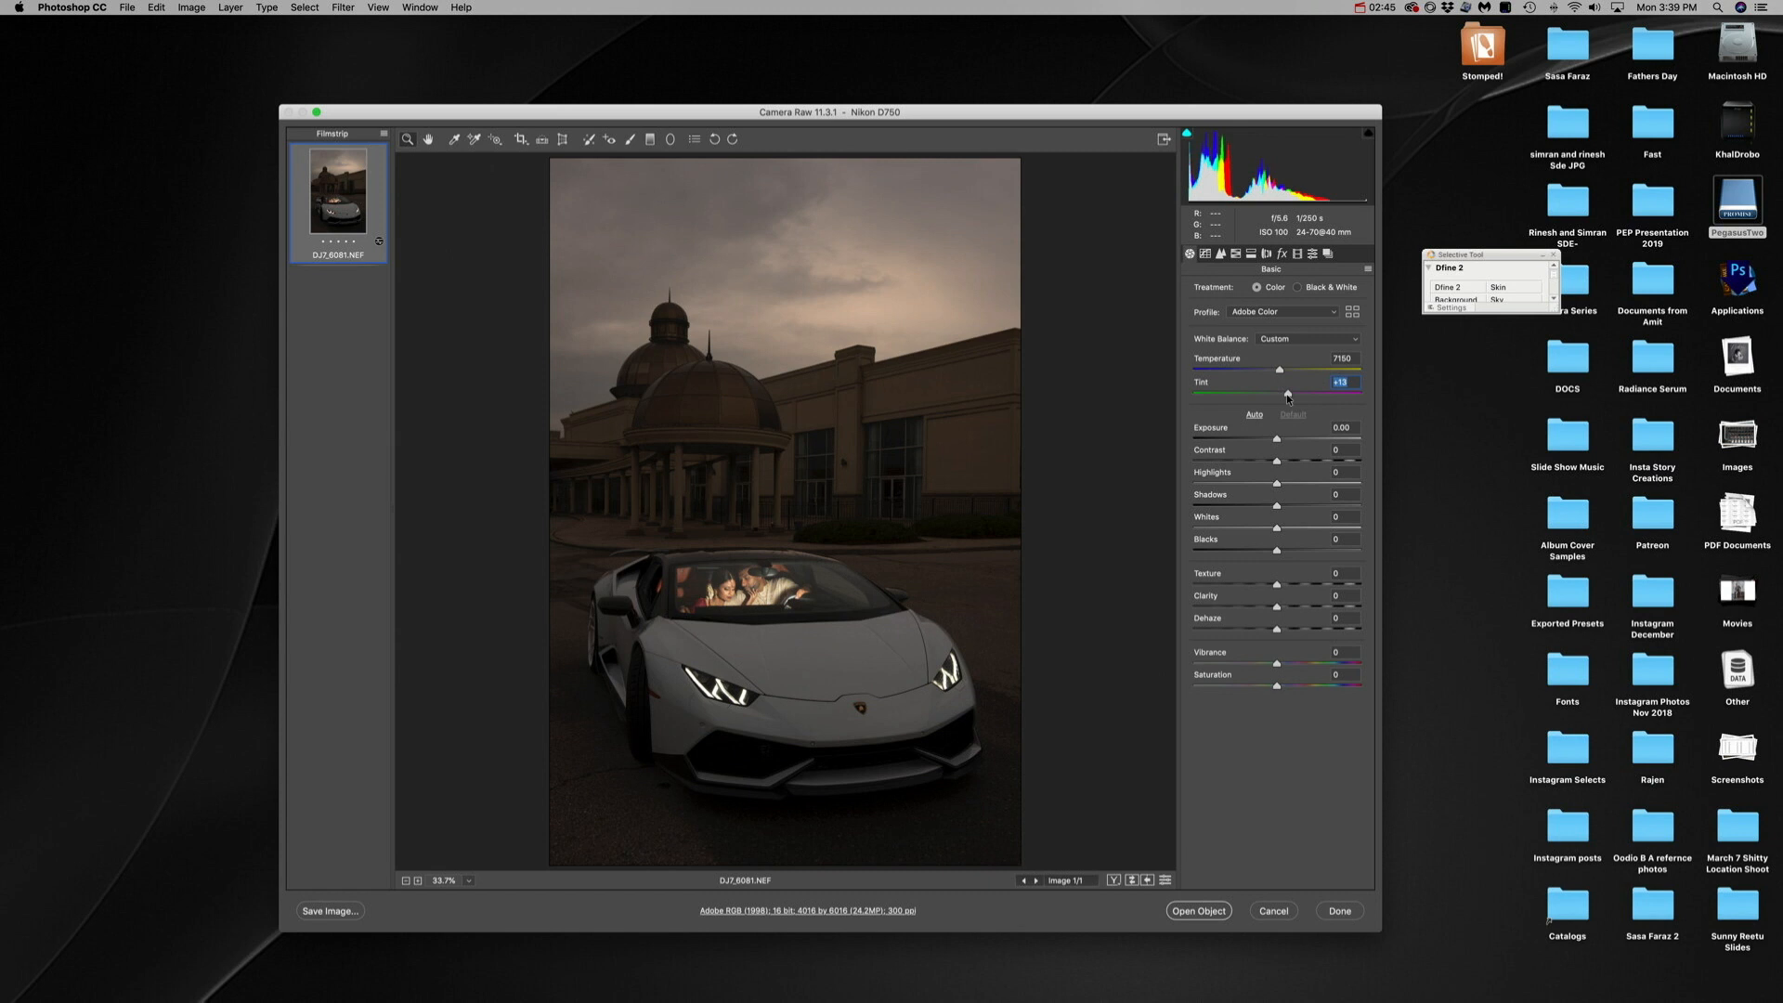
{"action": "left_click_drag", "start_coordinate": [1277, 551], "coordinate": [1260, 550]}
{"action": "left_click", "coordinate": [1292, 507]}
{"action": "mouse_move", "coordinate": [1277, 484]}
{"action": "left_mouse_down"}
{"action": "mouse_move", "coordinate": [1226, 485]}
{"action": "mouse_move", "coordinate": [1292, 462]}
{"action": "left_mouse_up"}
{"action": "left_click_drag", "start_coordinate": [1276, 630], "coordinate": [1310, 632]}
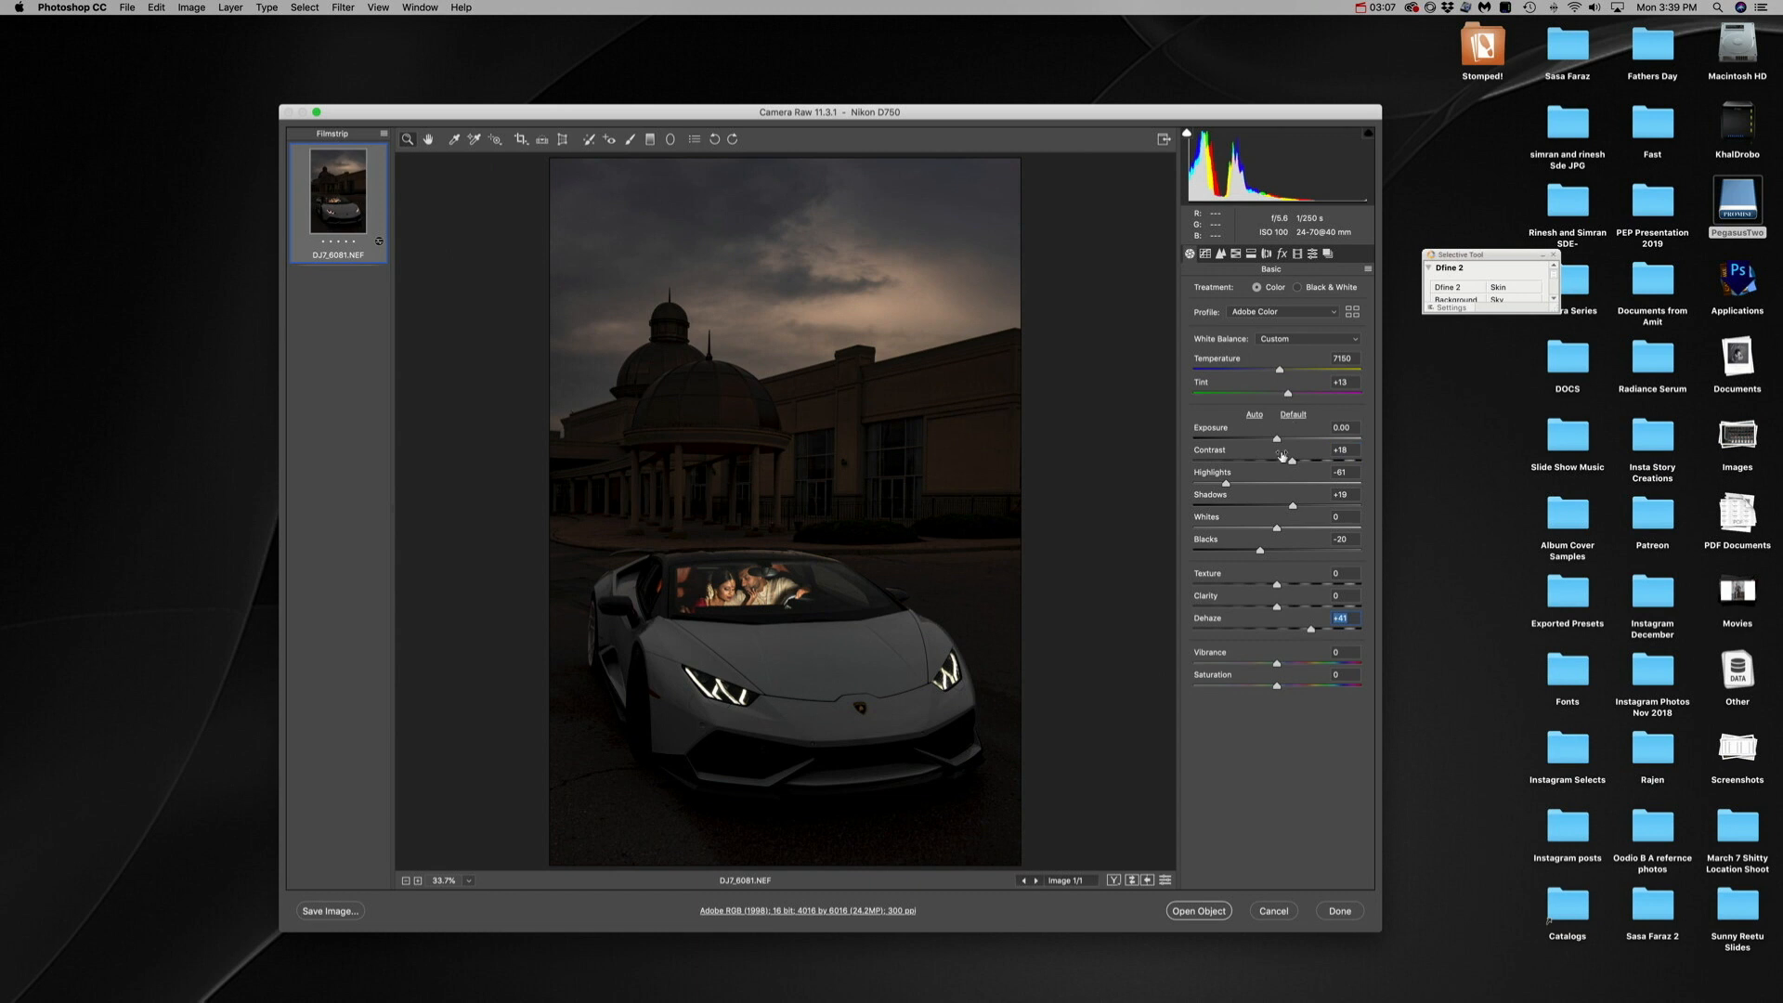
{"action": "left_click_drag", "start_coordinate": [1267, 550], "coordinate": [1289, 606]}
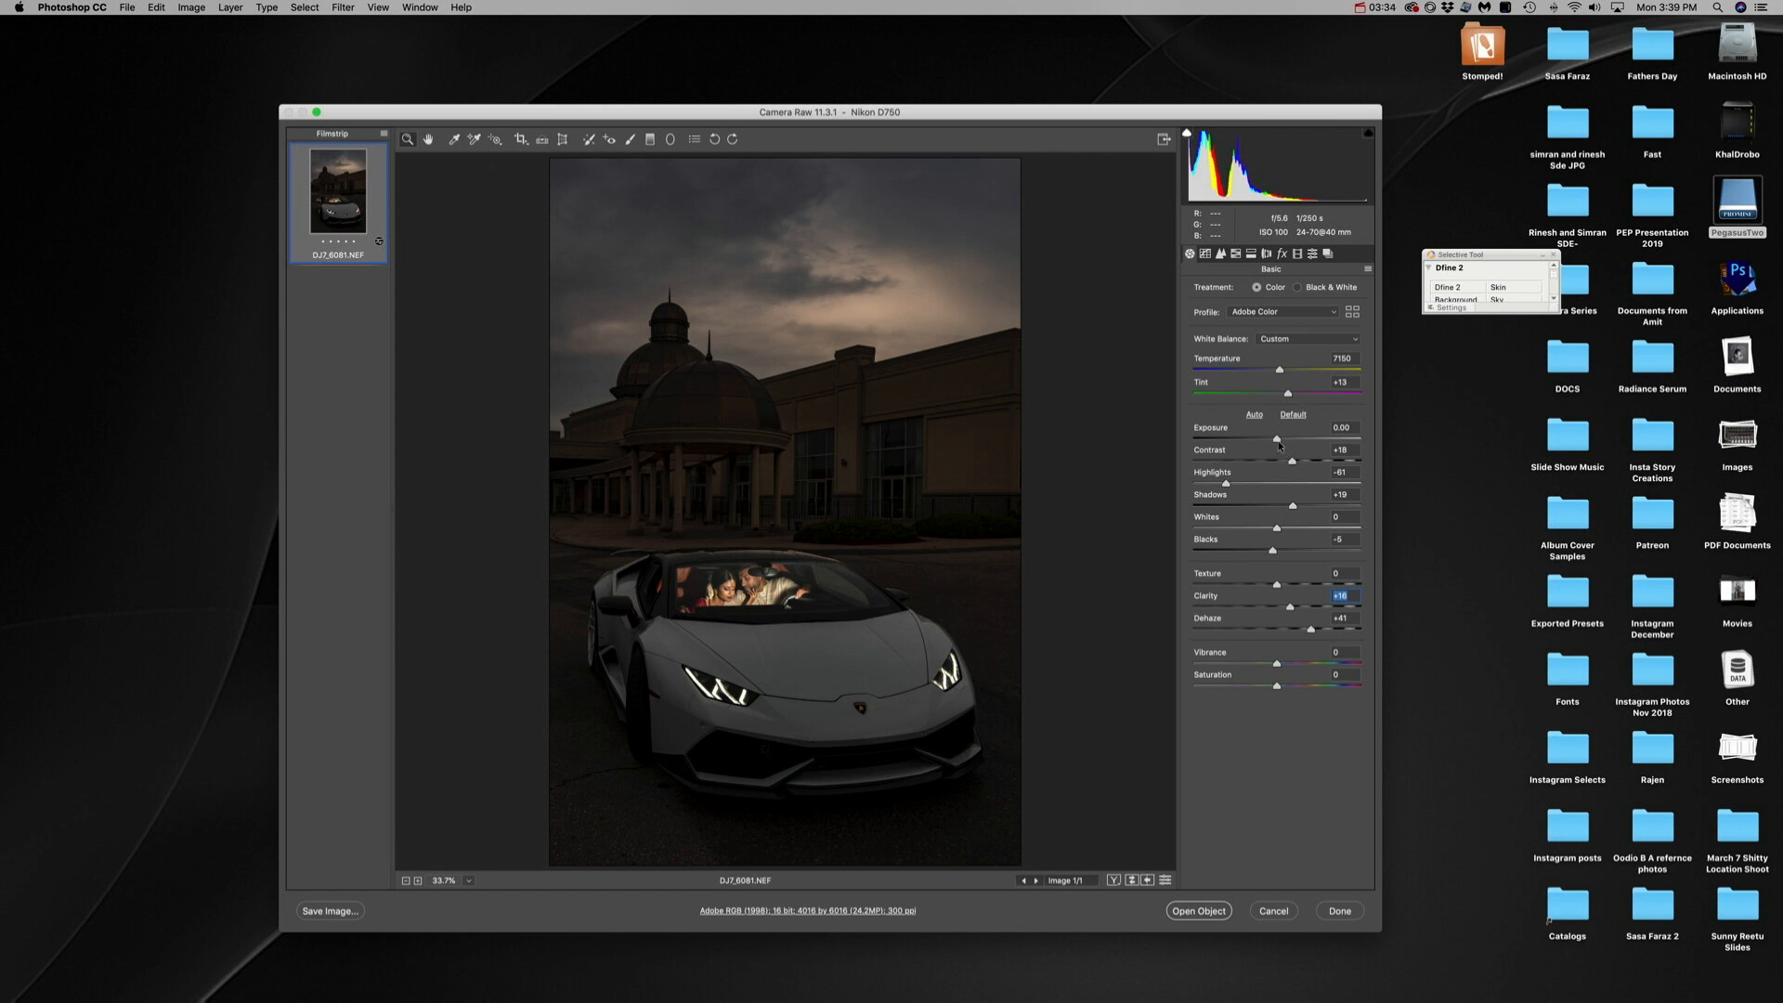
- Open the adjusted photo in Photoshop as a smart object, and accept its reopened raw settings without changes
{"action": "left_click", "coordinate": [1227, 912]}
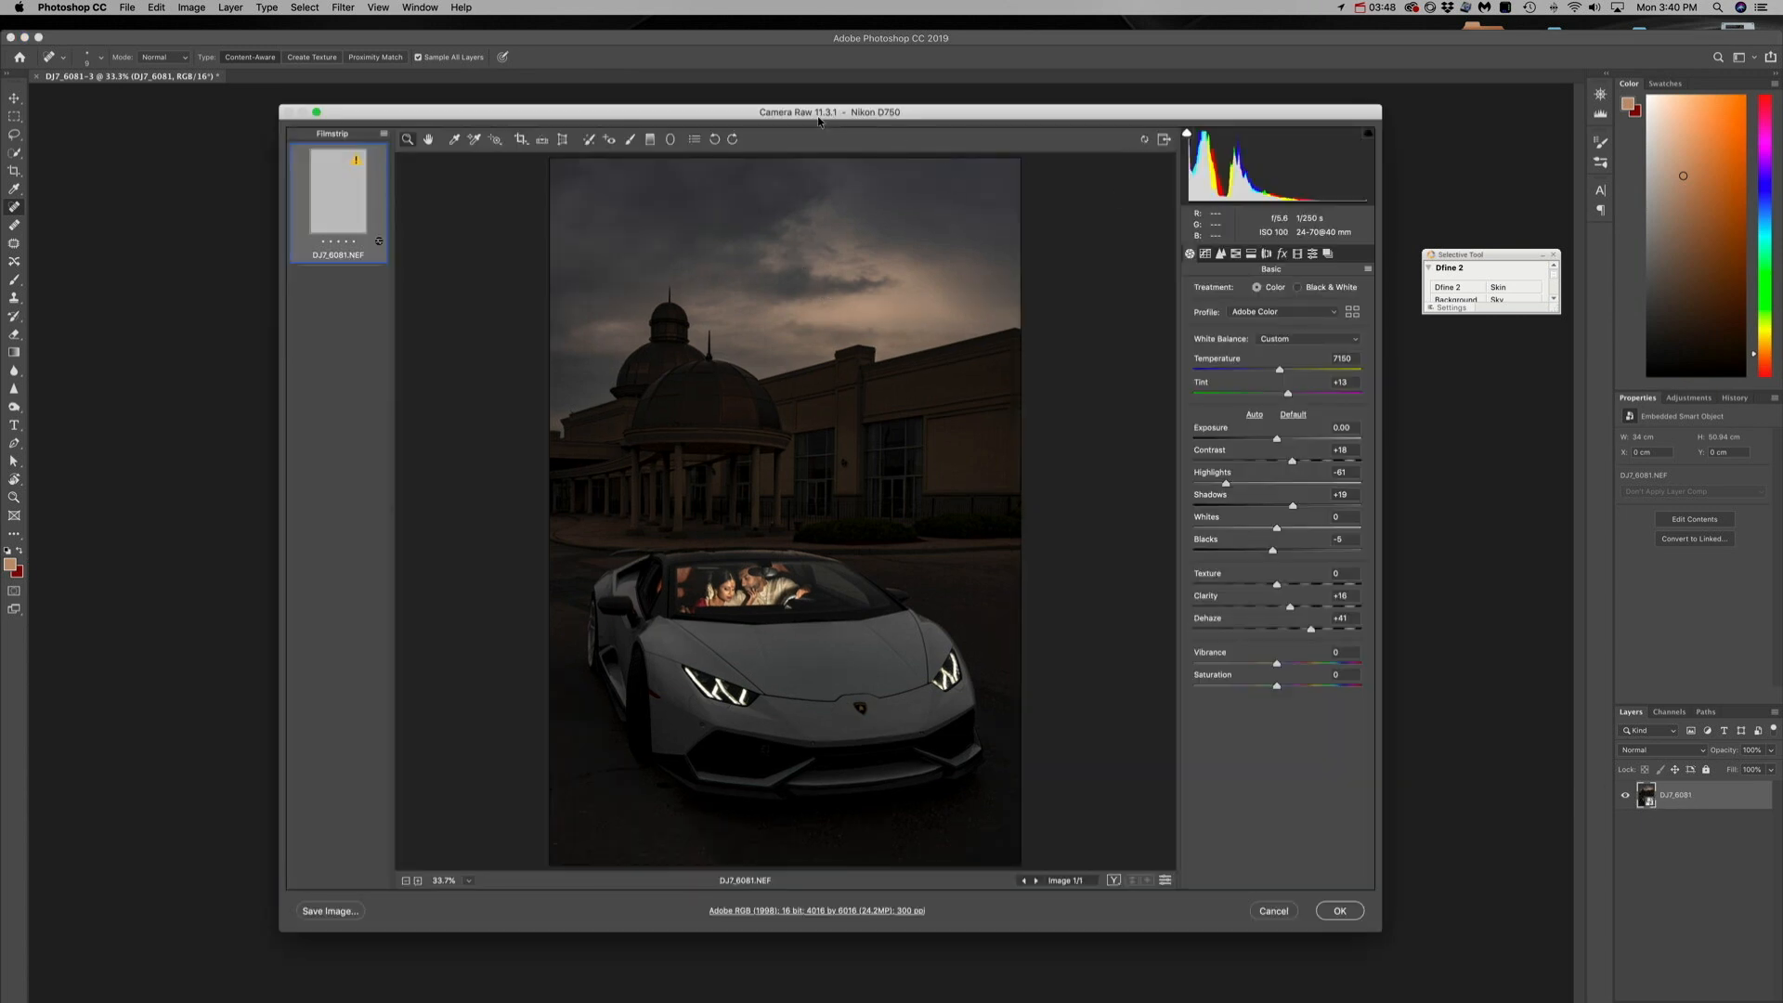
{"action": "left_click", "coordinate": [1360, 915]}
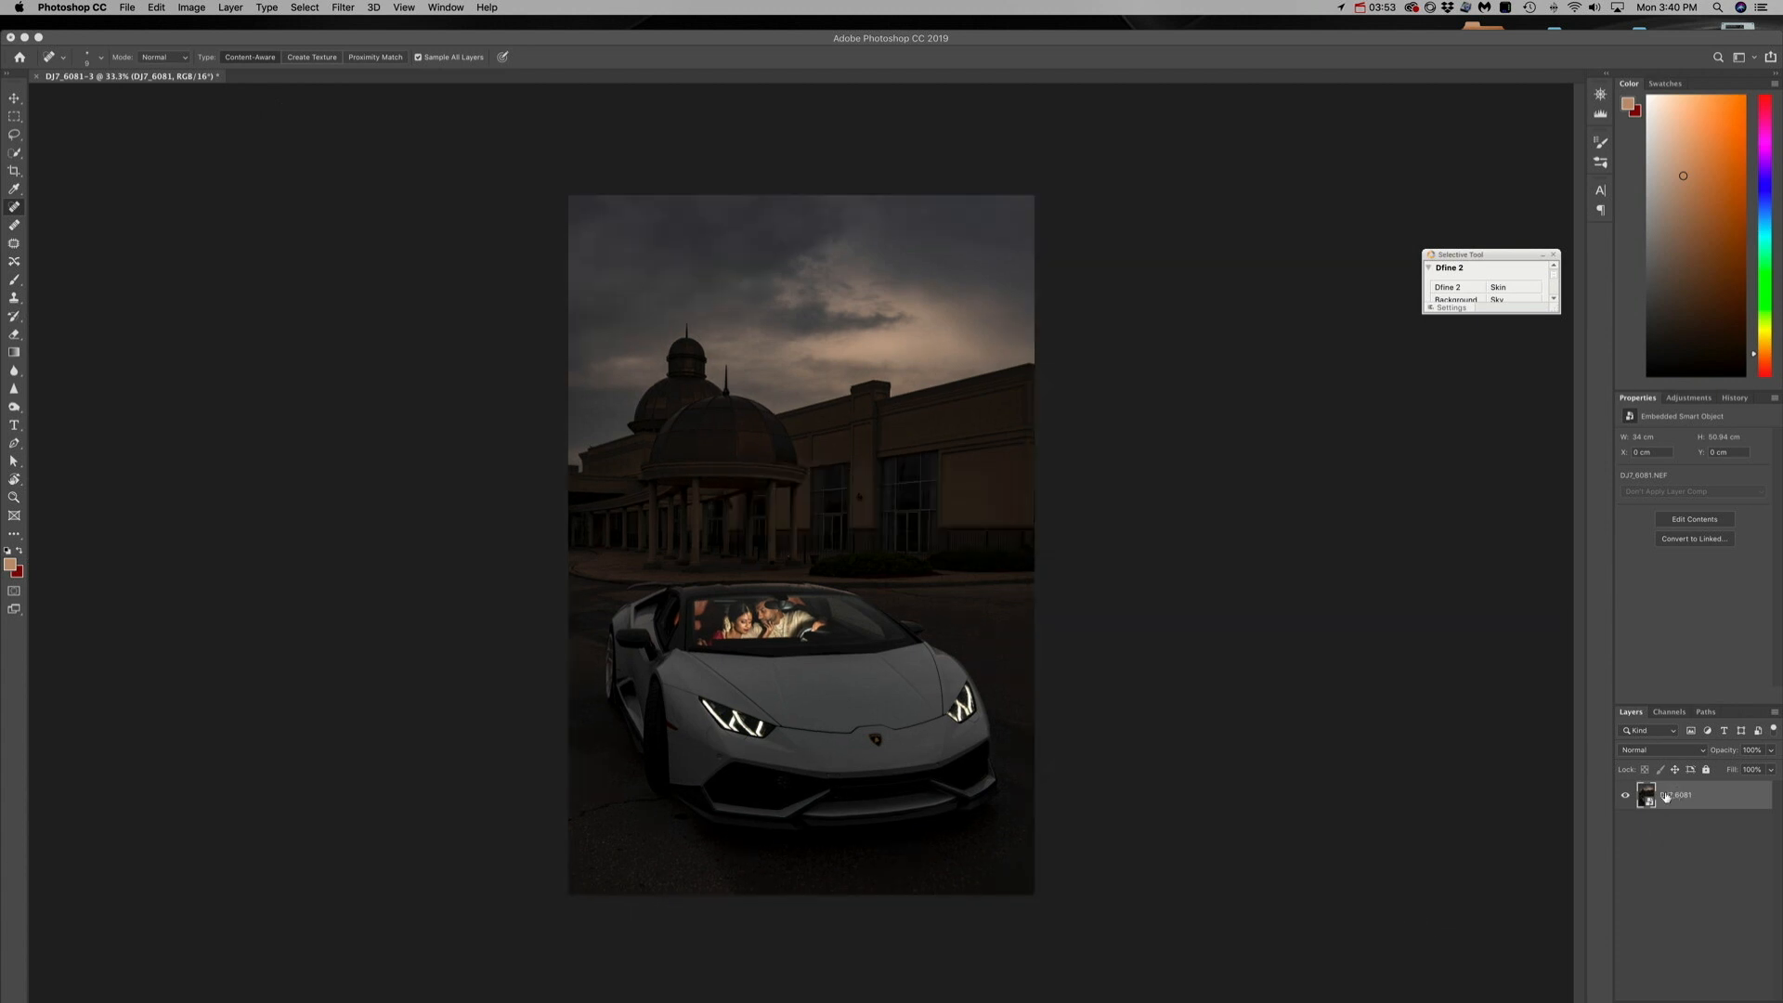
- Duplicate the photo layer as an independent smart object with New Smart Object via Copy
{"action": "left_click", "coordinate": [230, 8]}
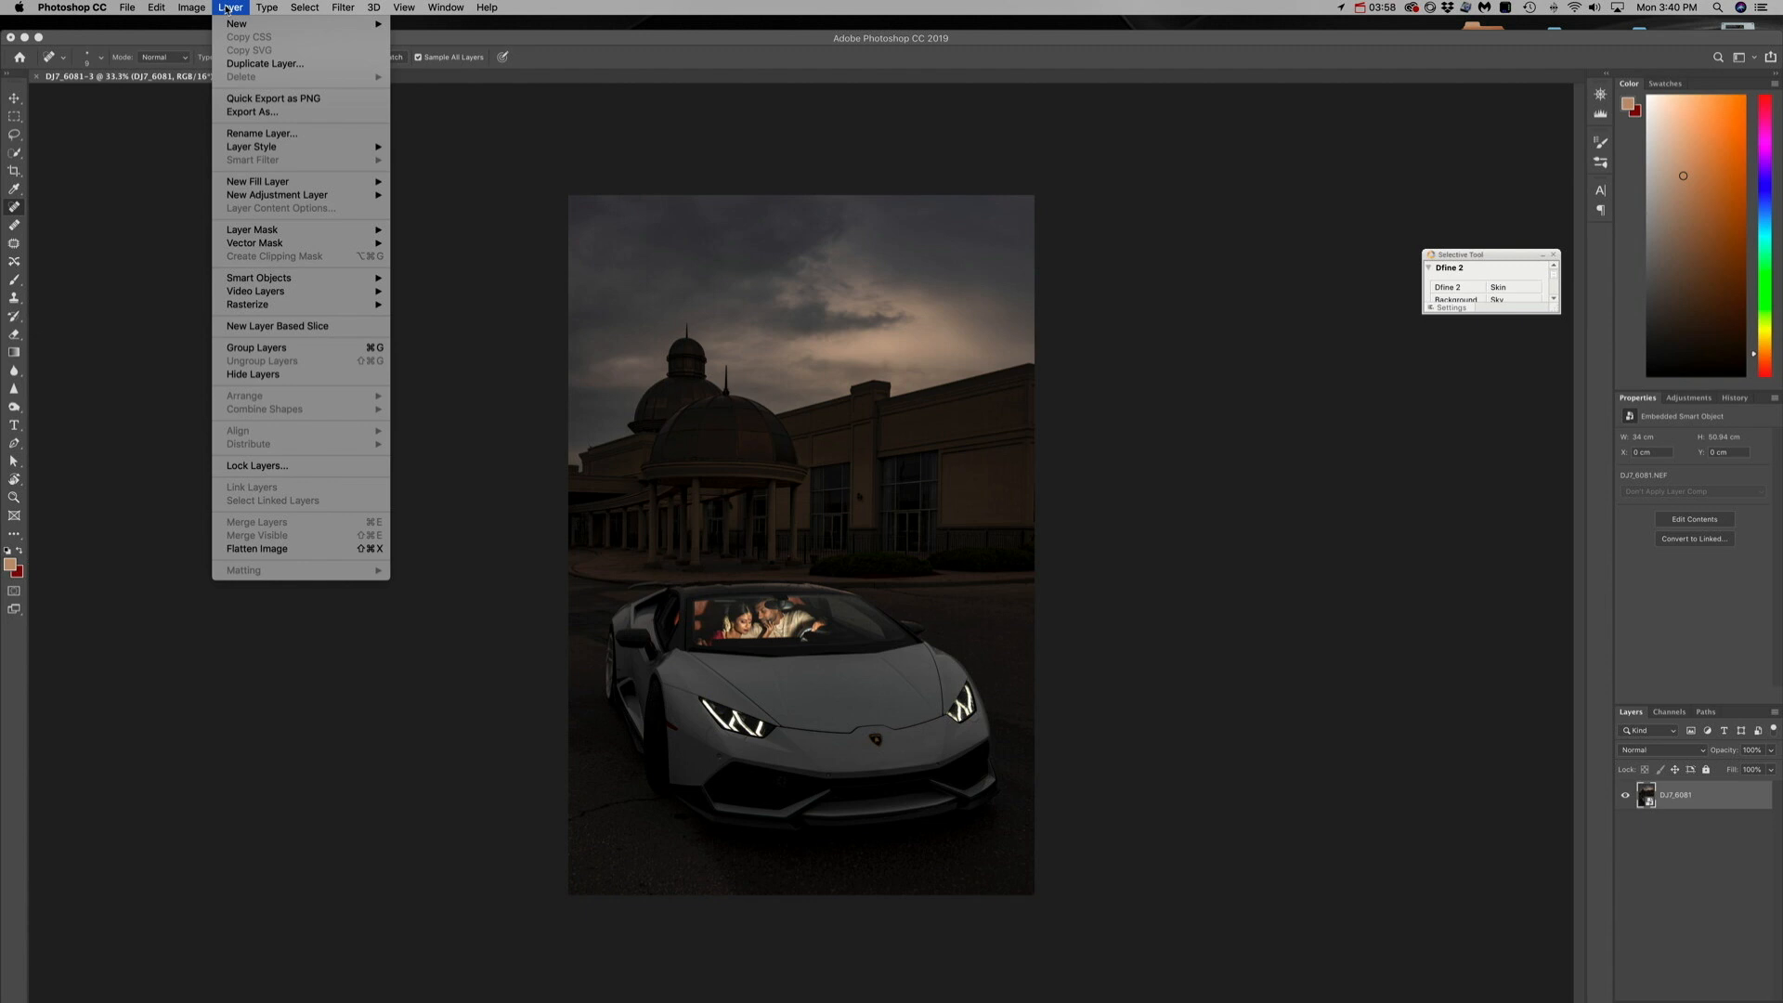
{"action": "mouse_move", "coordinate": [156, 7]}
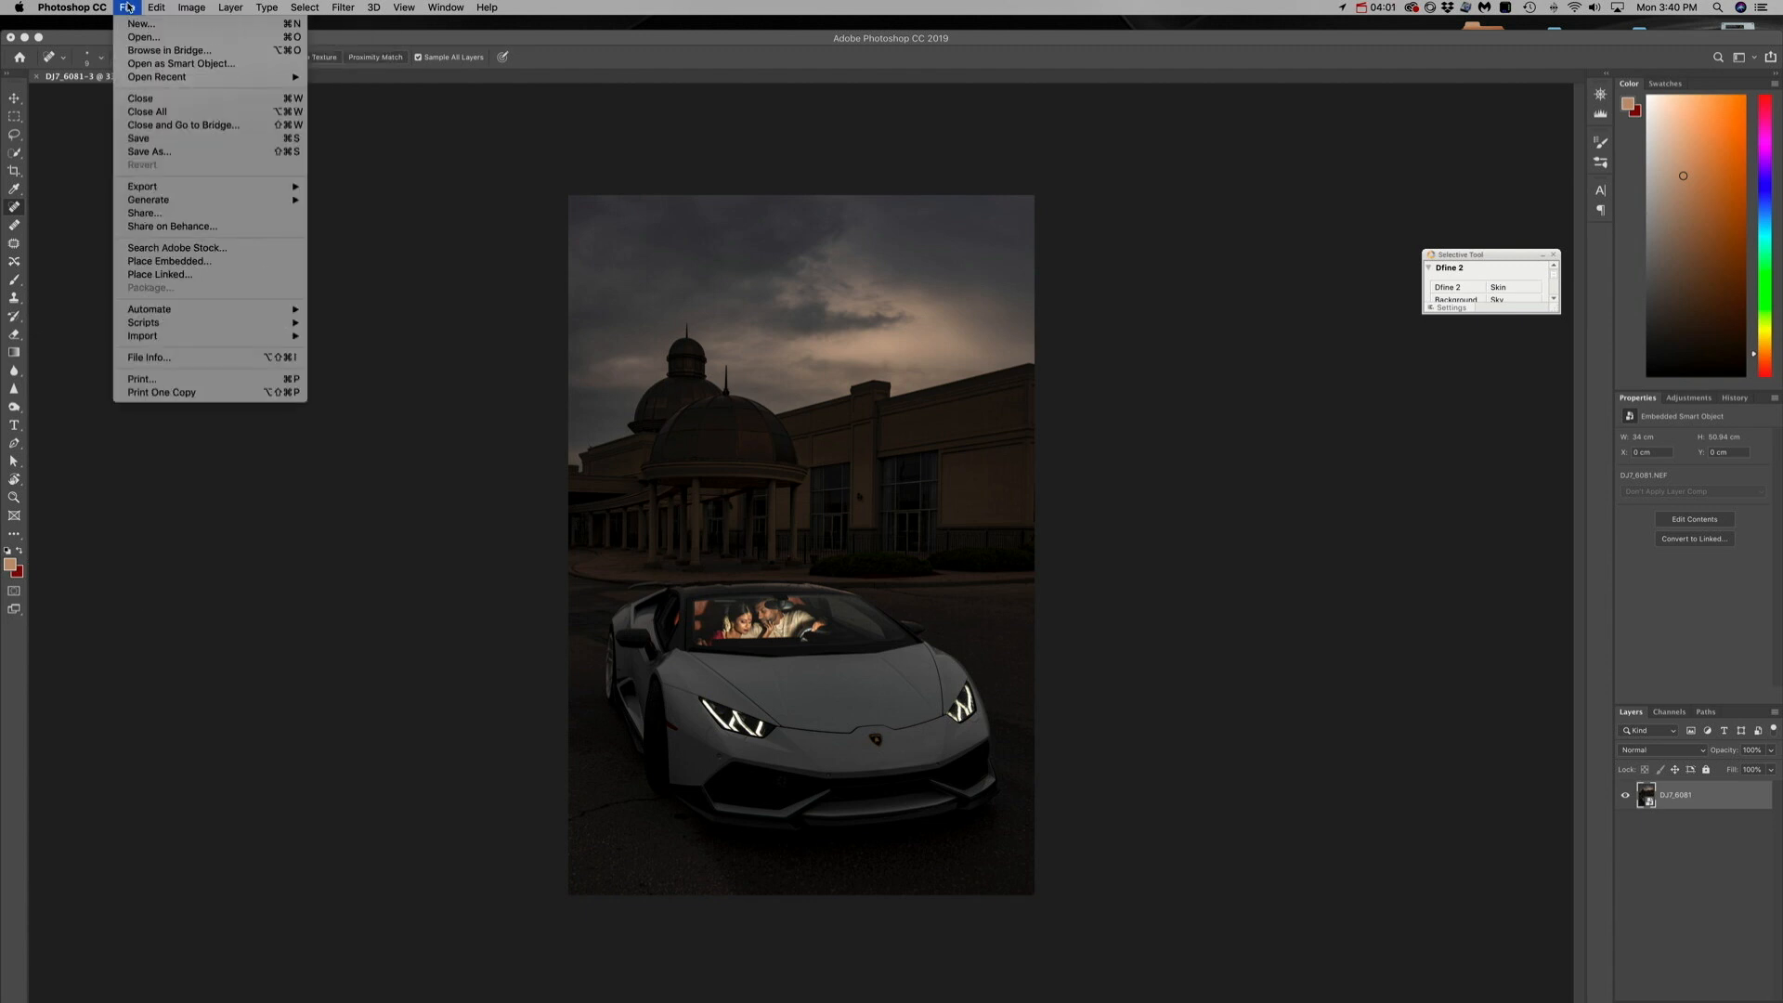
{"action": "mouse_move", "coordinate": [231, 7]}
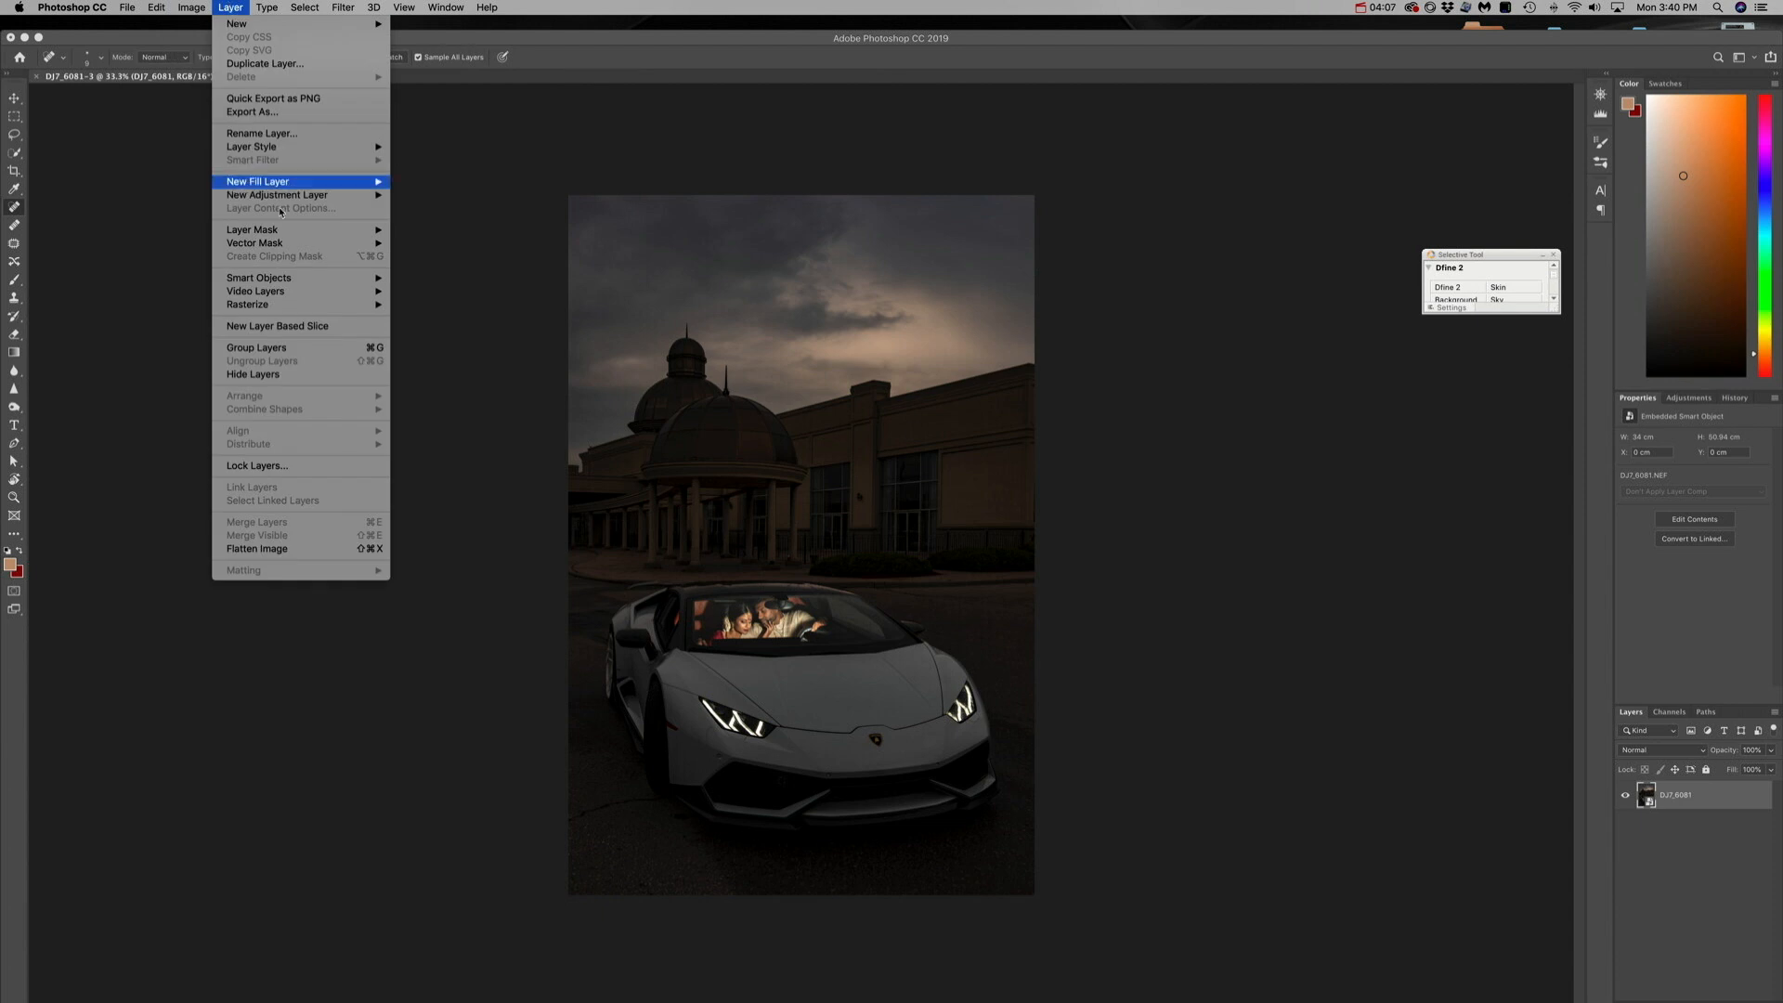
{"action": "mouse_move", "coordinate": [300, 283]}
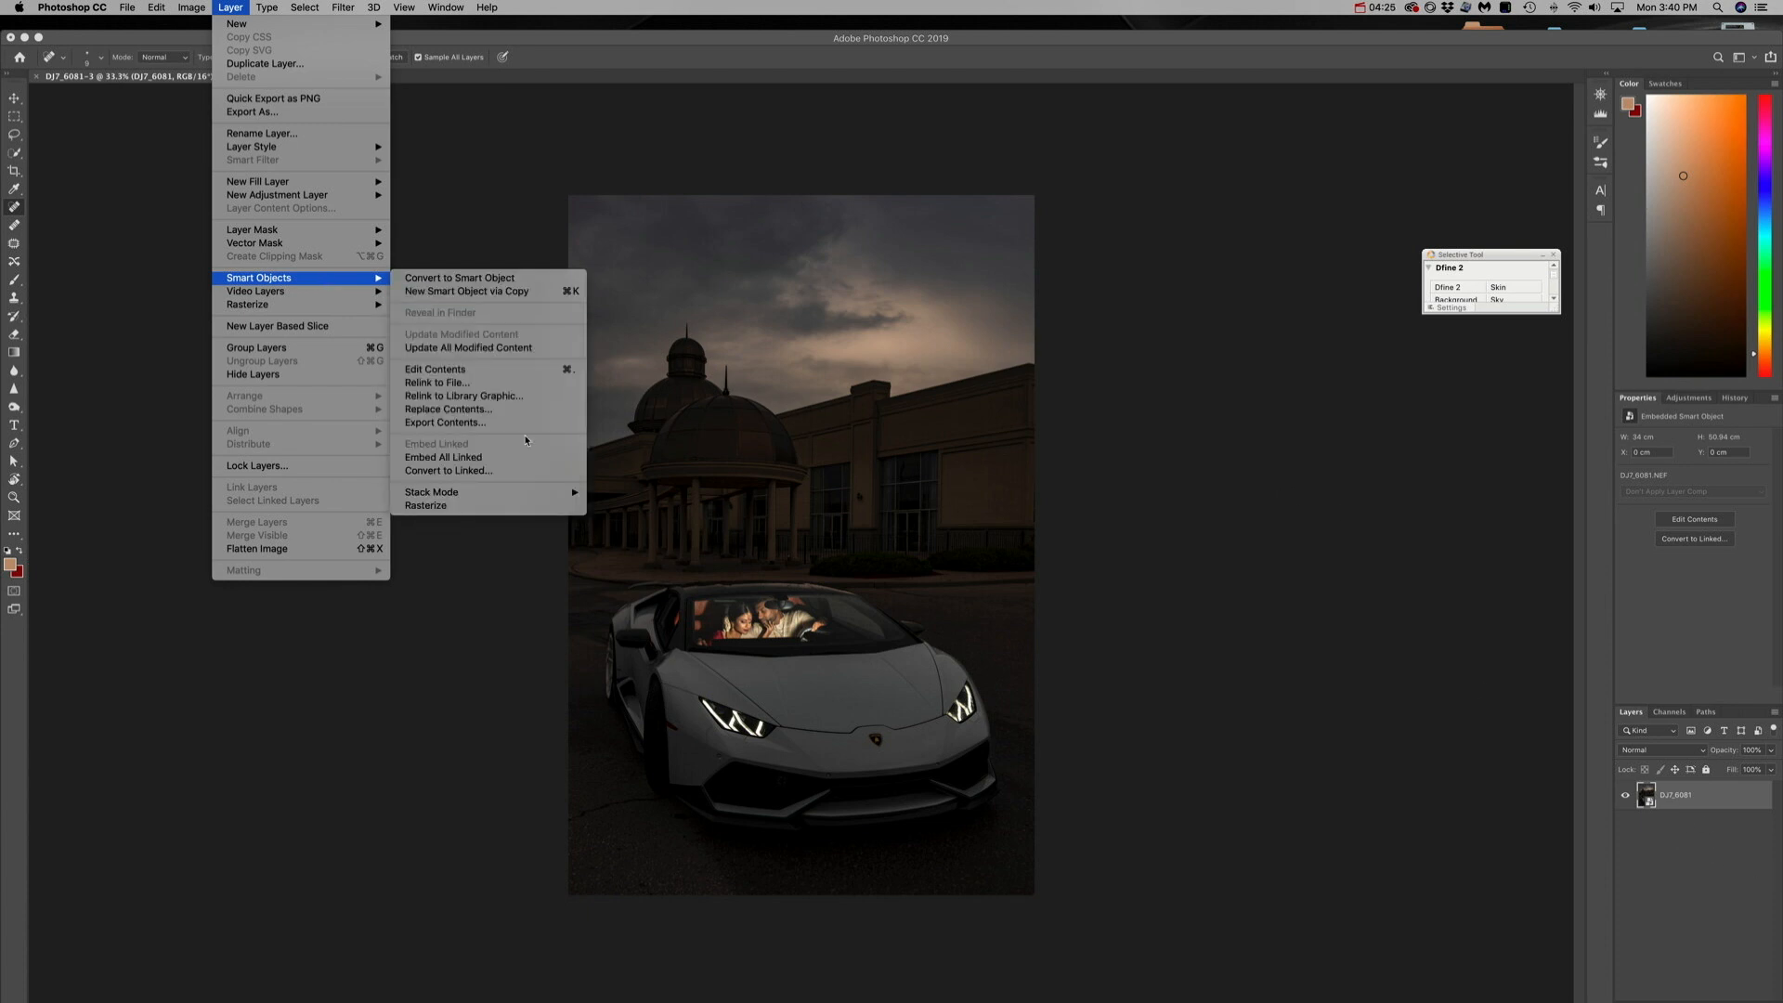
{"action": "left_click", "coordinate": [492, 296]}
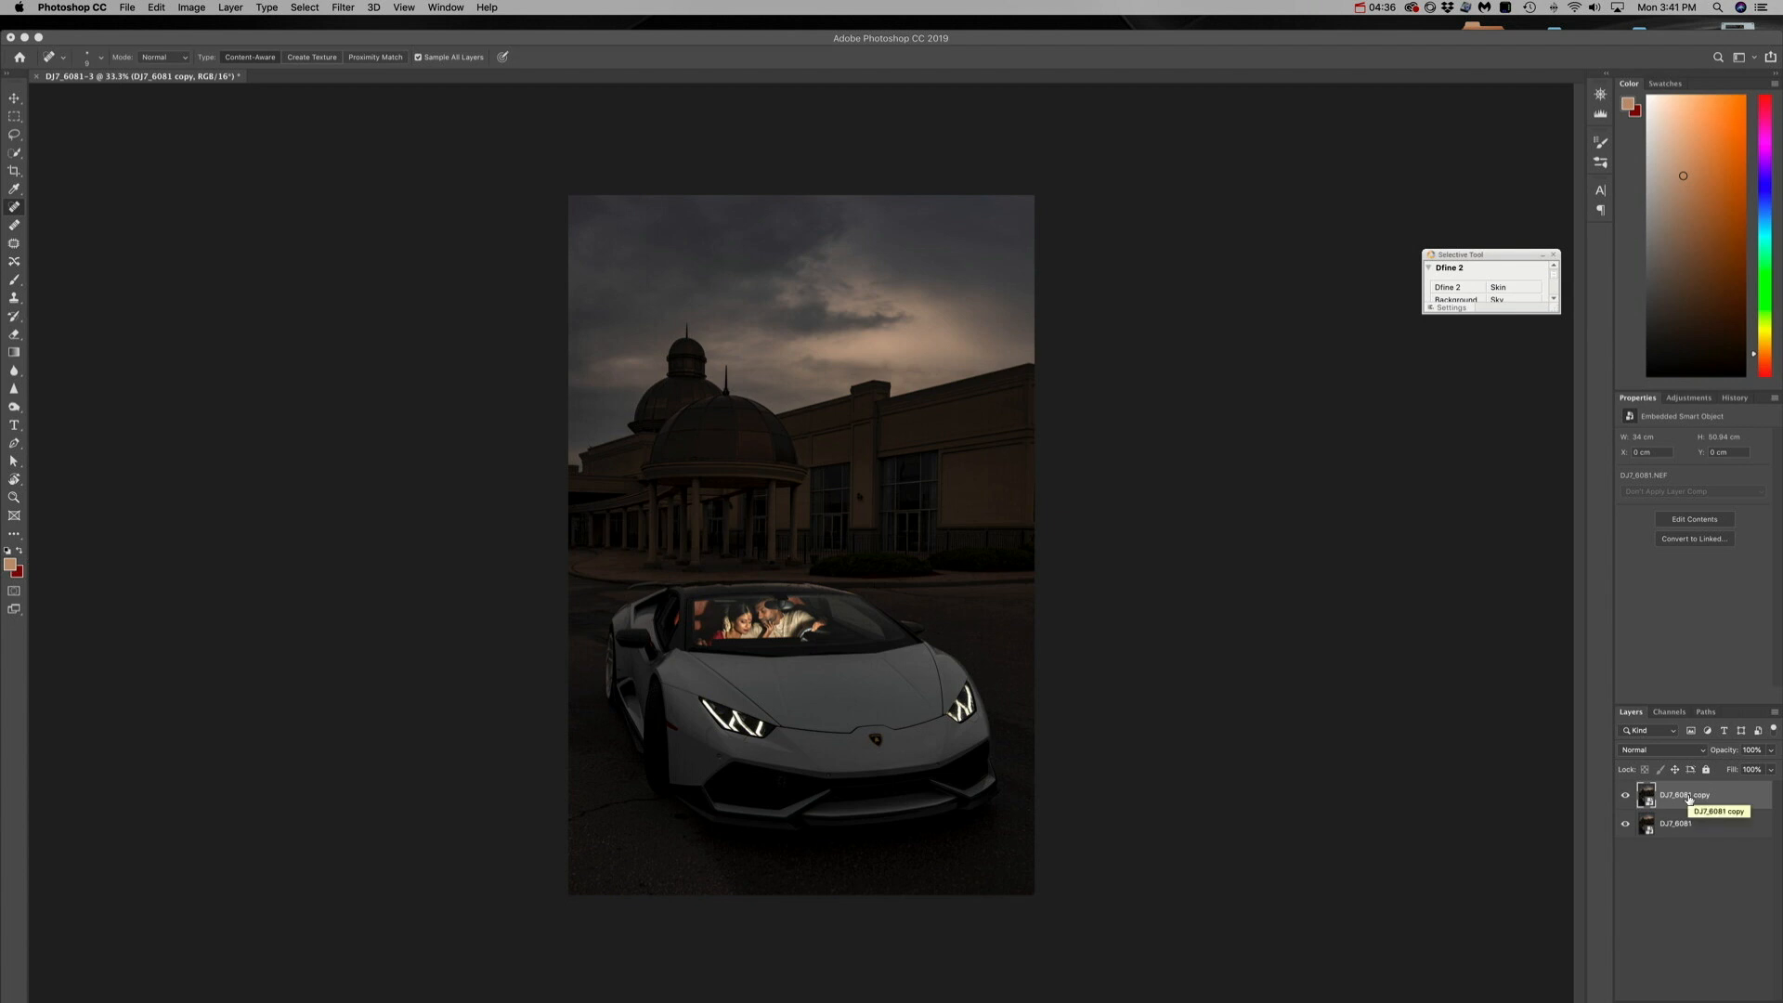
- Reopen the raw settings of the copied layer and set Temperature to 6450, Tint +12, Clarity +3 and Dehaze +23
{"action": "left_click", "coordinate": [1658, 822]}
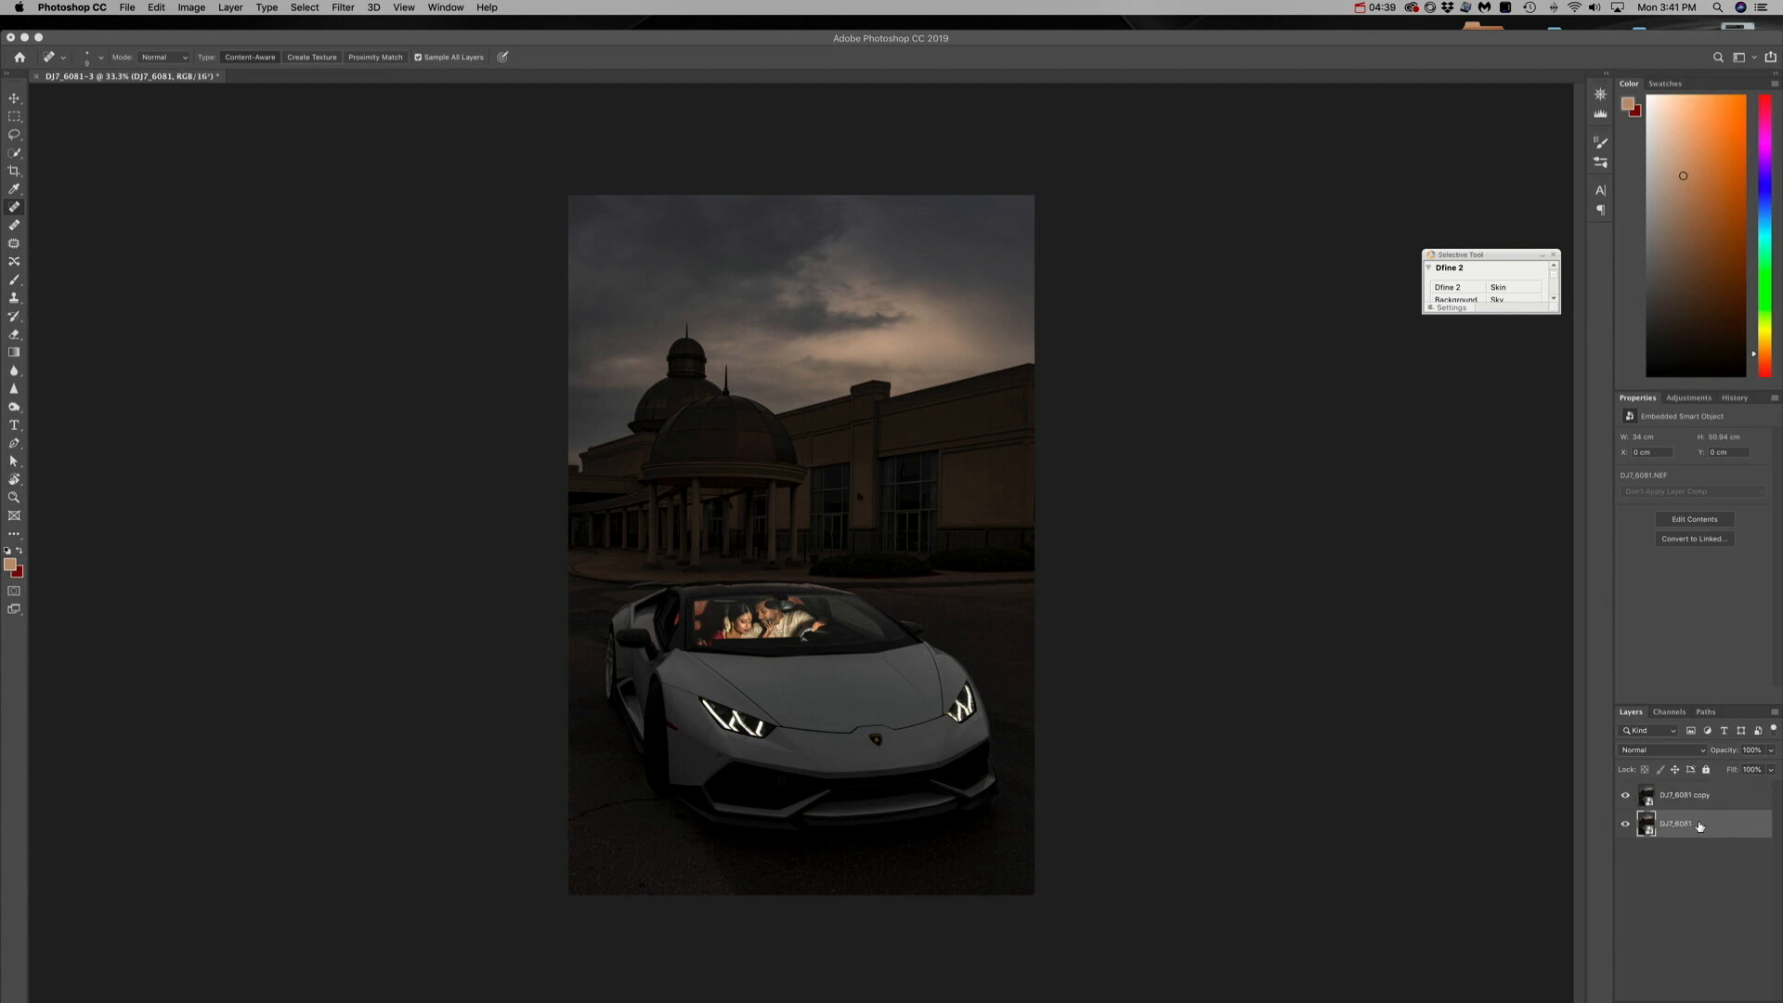
{"action": "left_click", "coordinate": [1669, 802]}
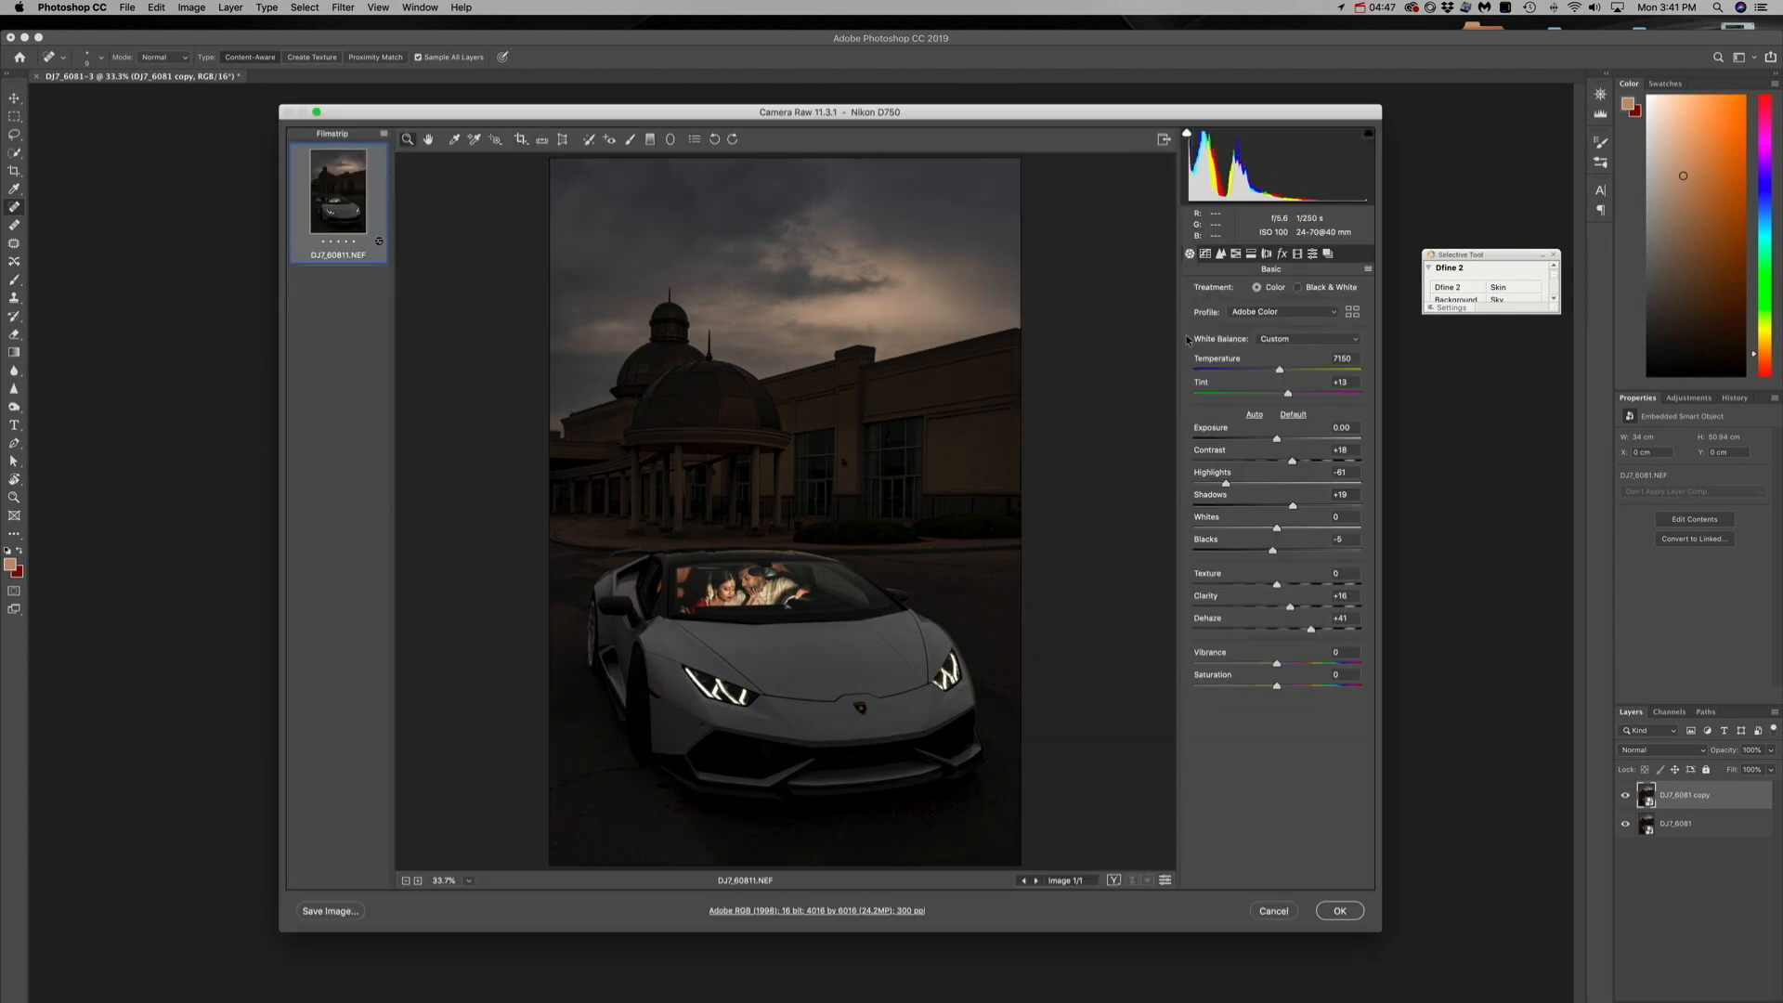
{"action": "left_click", "coordinate": [1268, 372]}
{"action": "left_click_drag", "start_coordinate": [1268, 372], "coordinate": [1268, 372]}
{"action": "left_click", "coordinate": [1286, 394]}
{"action": "left_click", "coordinate": [1291, 634]}
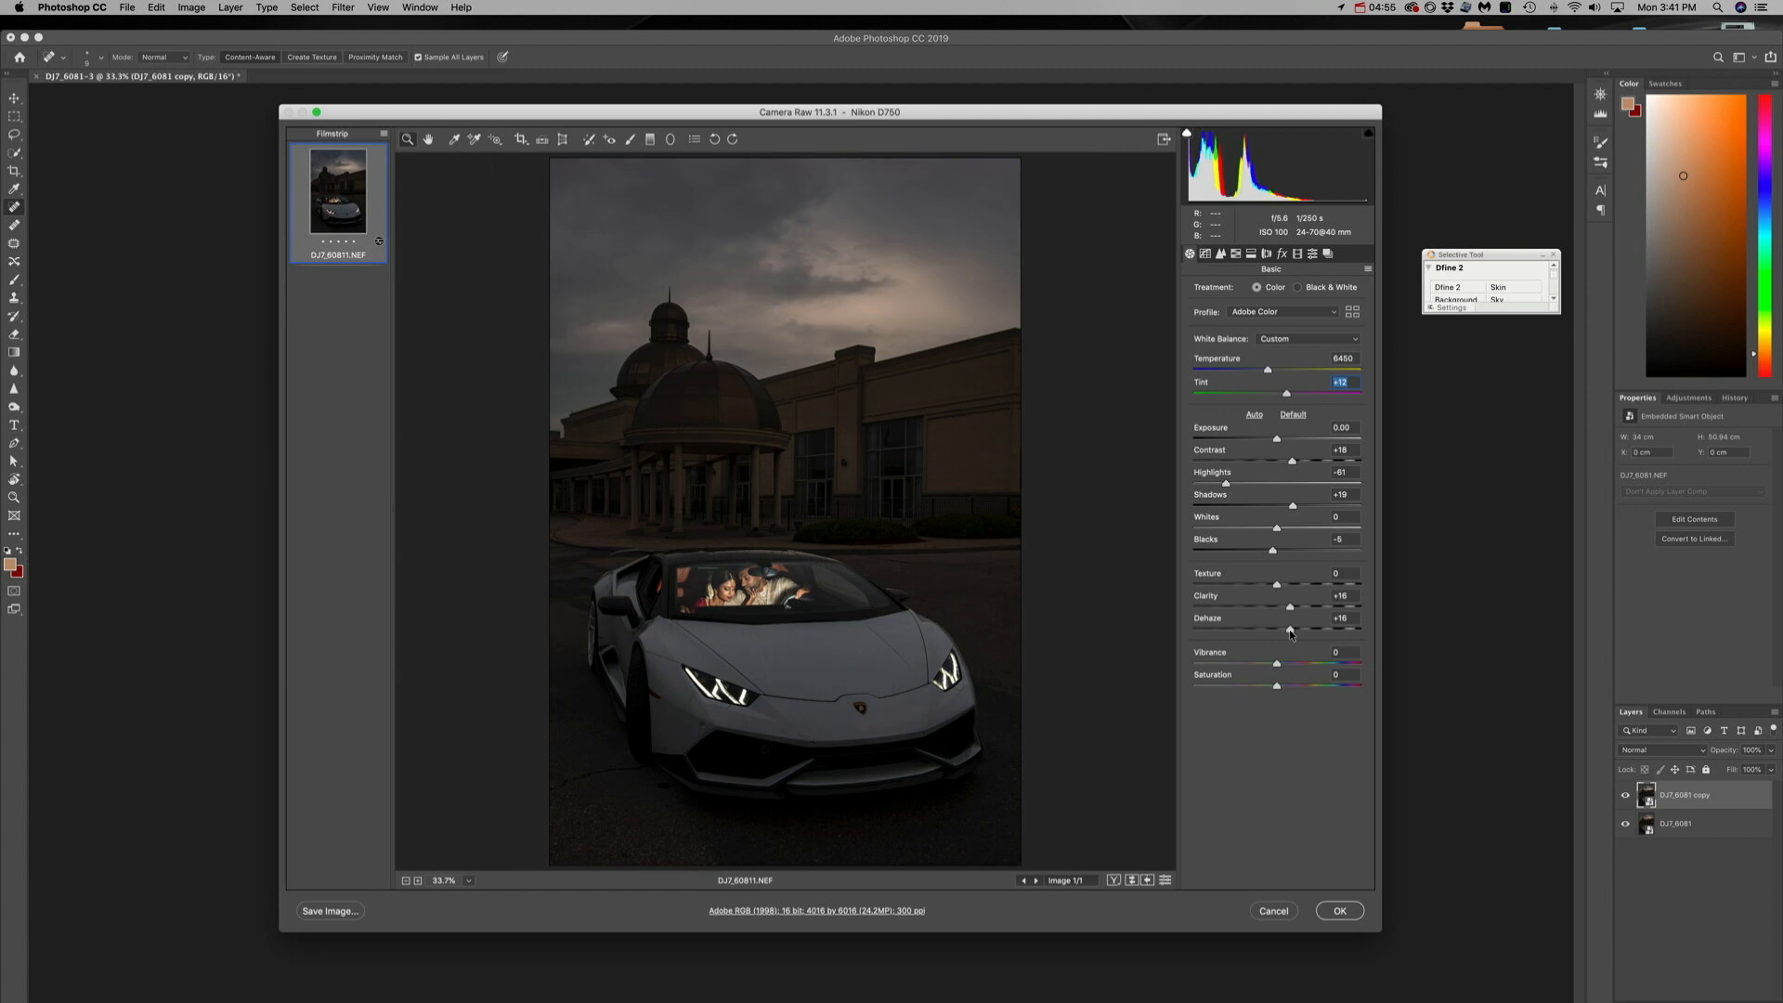
{"action": "left_click_drag", "start_coordinate": [1290, 634], "coordinate": [1280, 609]}
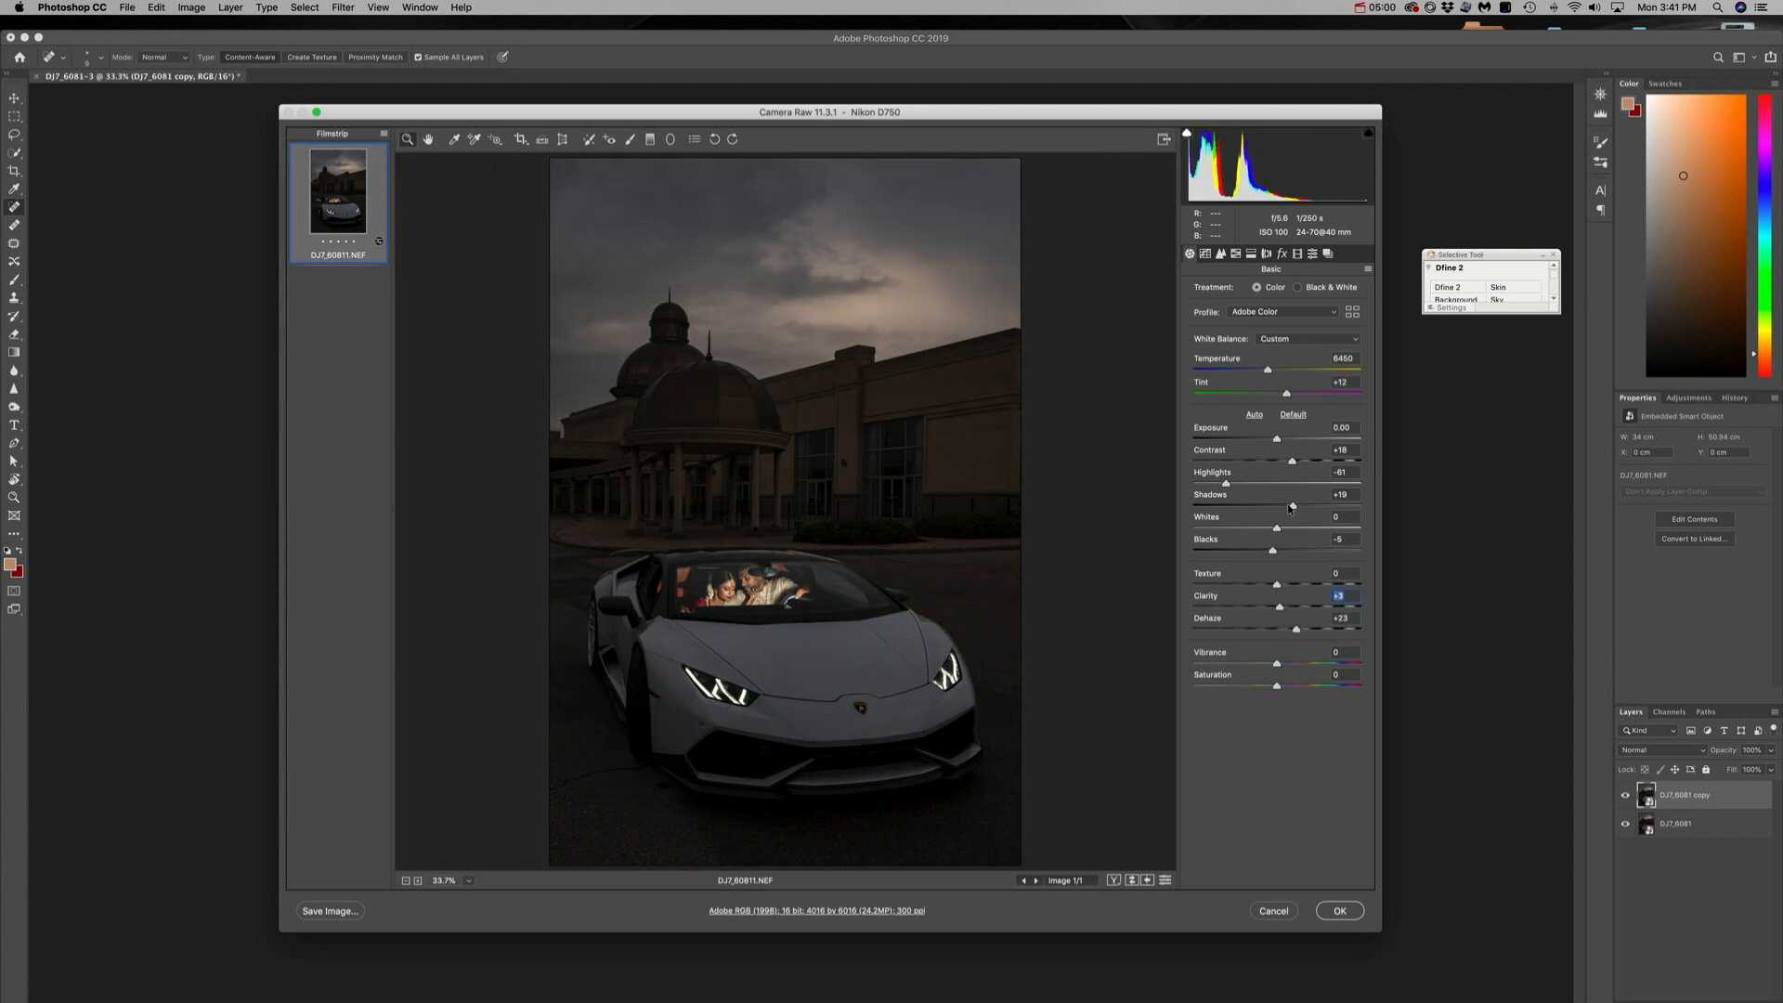
- Set Highlights to -68, Contrast +13, Blacks -32 and Shadows +31, cool the temperature slightly more, and apply the raw settings
{"action": "left_click_drag", "start_coordinate": [1226, 484], "coordinate": [1219, 484]}
{"action": "left_click_drag", "start_coordinate": [1292, 461], "coordinate": [1288, 462]}
{"action": "left_click_drag", "start_coordinate": [1272, 555], "coordinate": [1302, 508]}
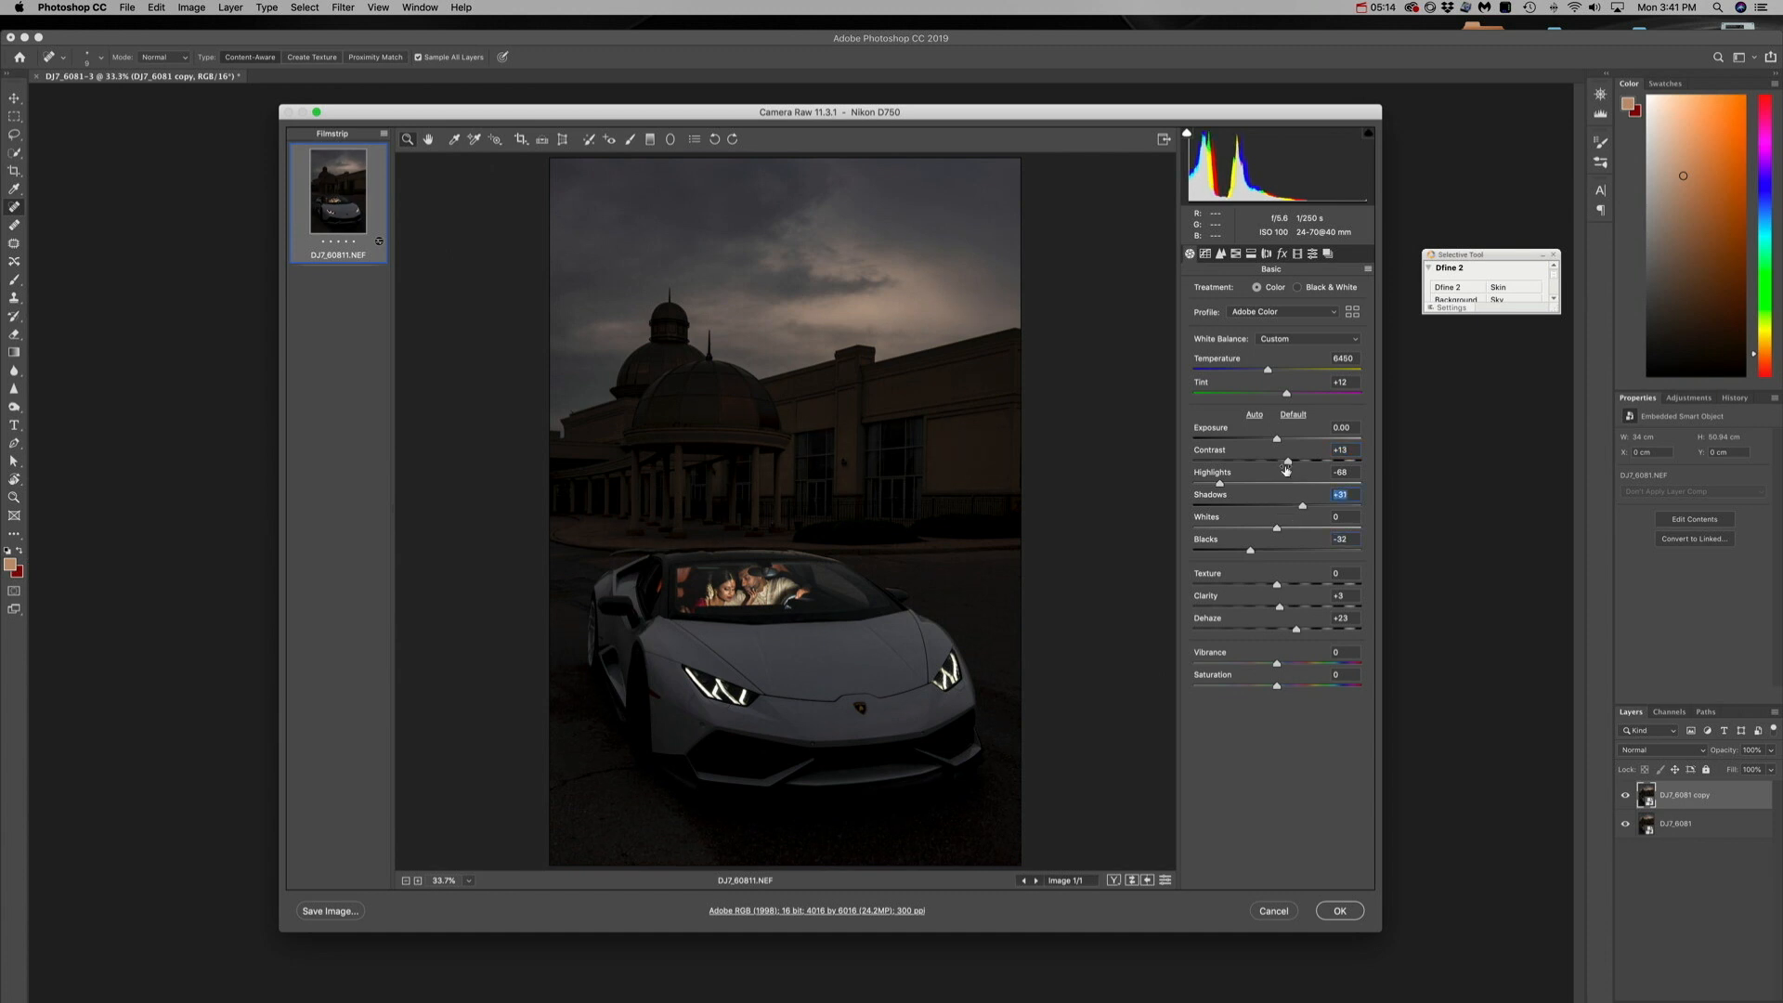
{"action": "left_click", "coordinate": [1262, 369]}
{"action": "left_click", "coordinate": [1340, 911]}
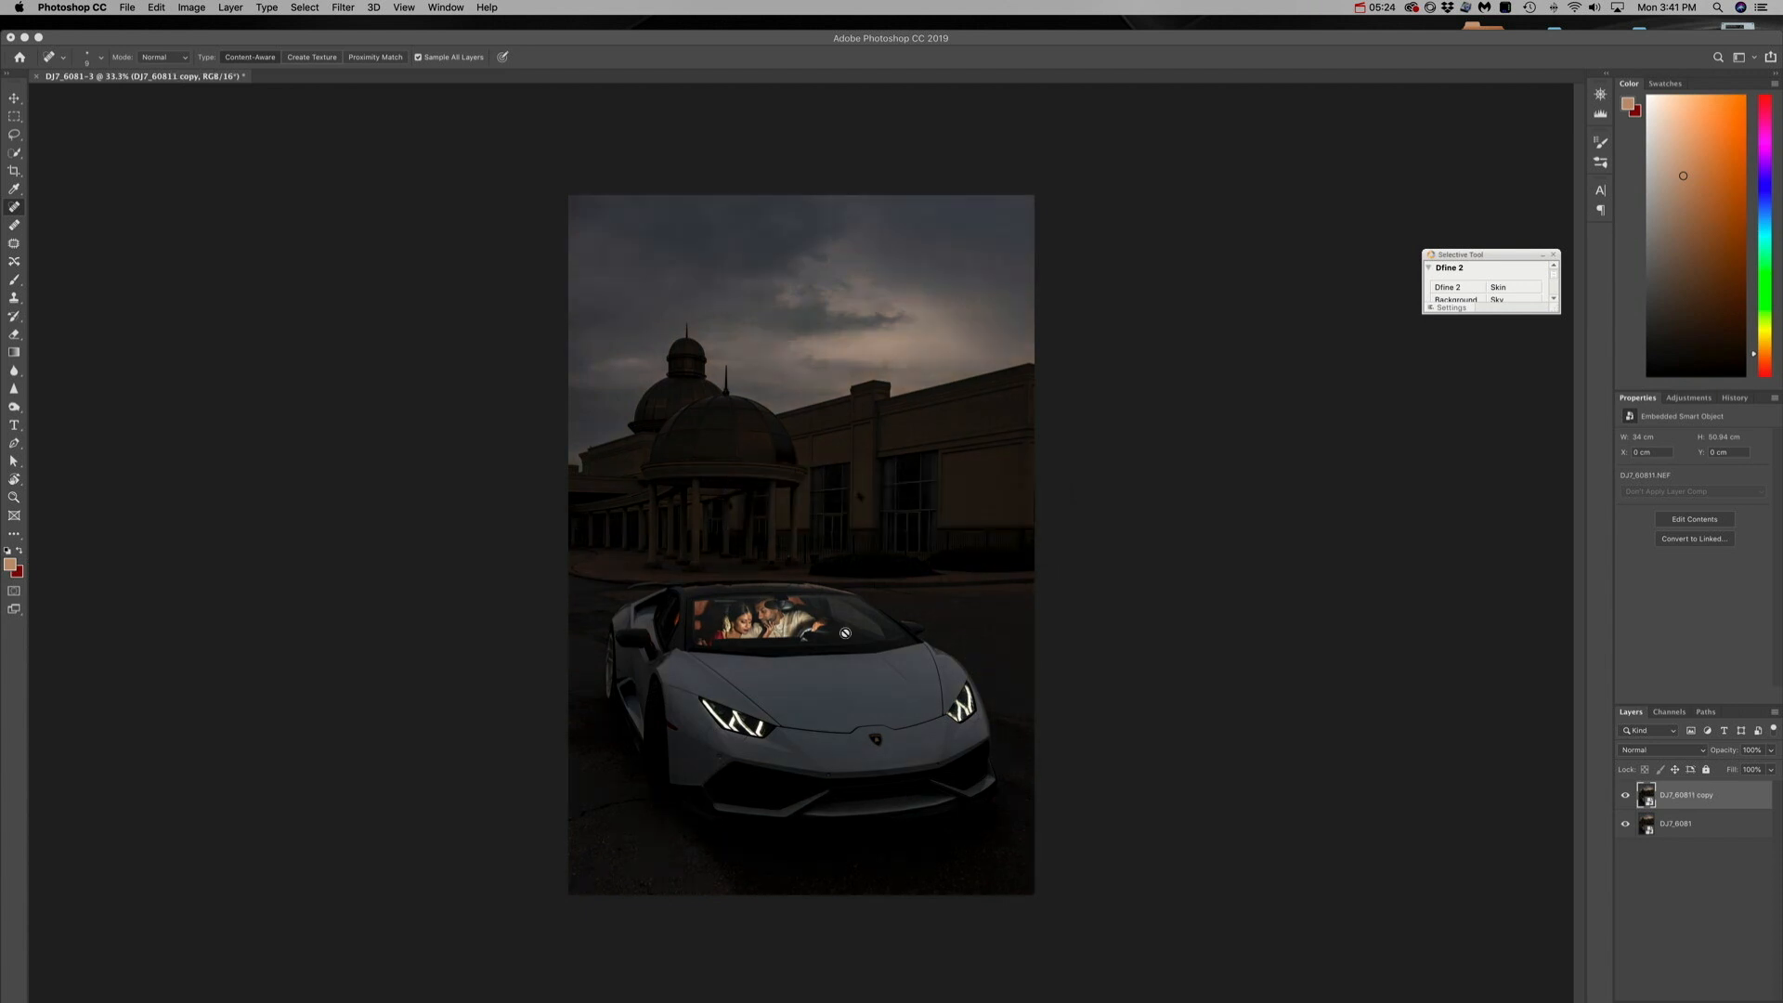
- Compare the photo with and without the cooler copy layer, and fit the application window to the screen
{"action": "left_click", "coordinate": [1623, 796]}
{"action": "left_click", "coordinate": [1624, 796]}
{"action": "left_click", "coordinate": [1623, 798]}
{"action": "left_click", "coordinate": [1623, 798]}
{"action": "left_click", "coordinate": [1624, 797]}
{"action": "double_click", "coordinate": [1535, 43]}
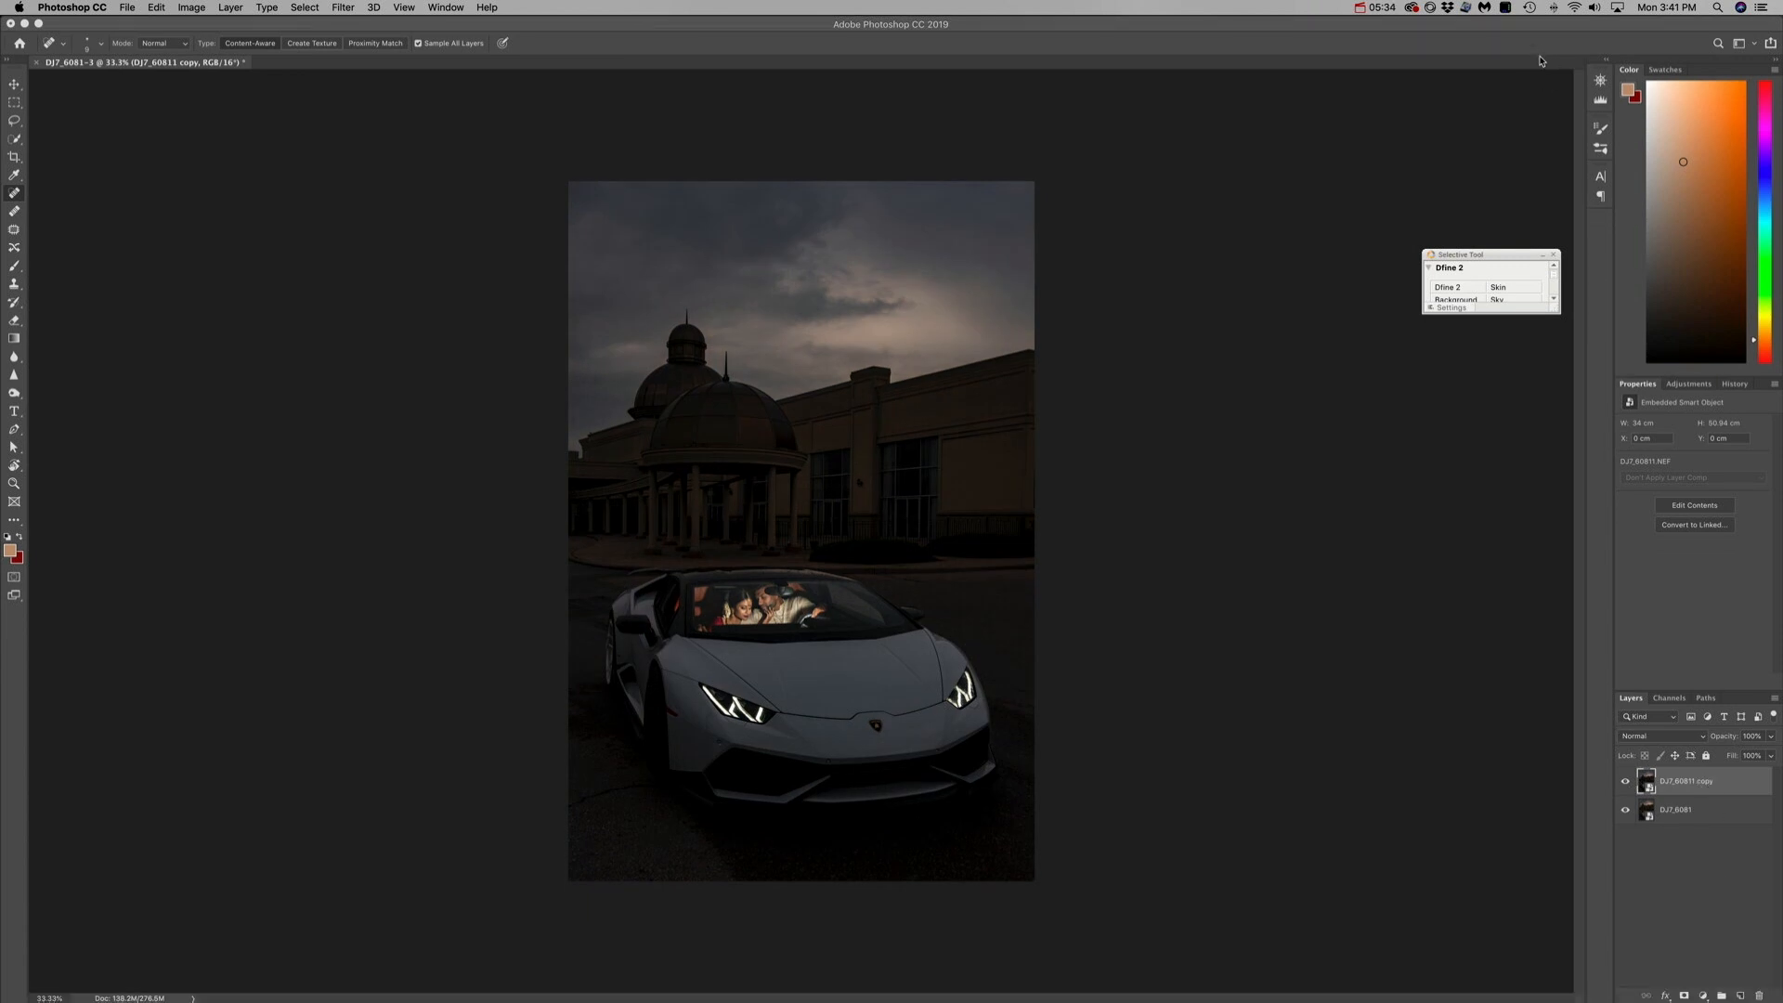
- Add a black layer mask to the cooler copy layer and make the mask active
{"action": "left_click", "coordinate": [1683, 995]}
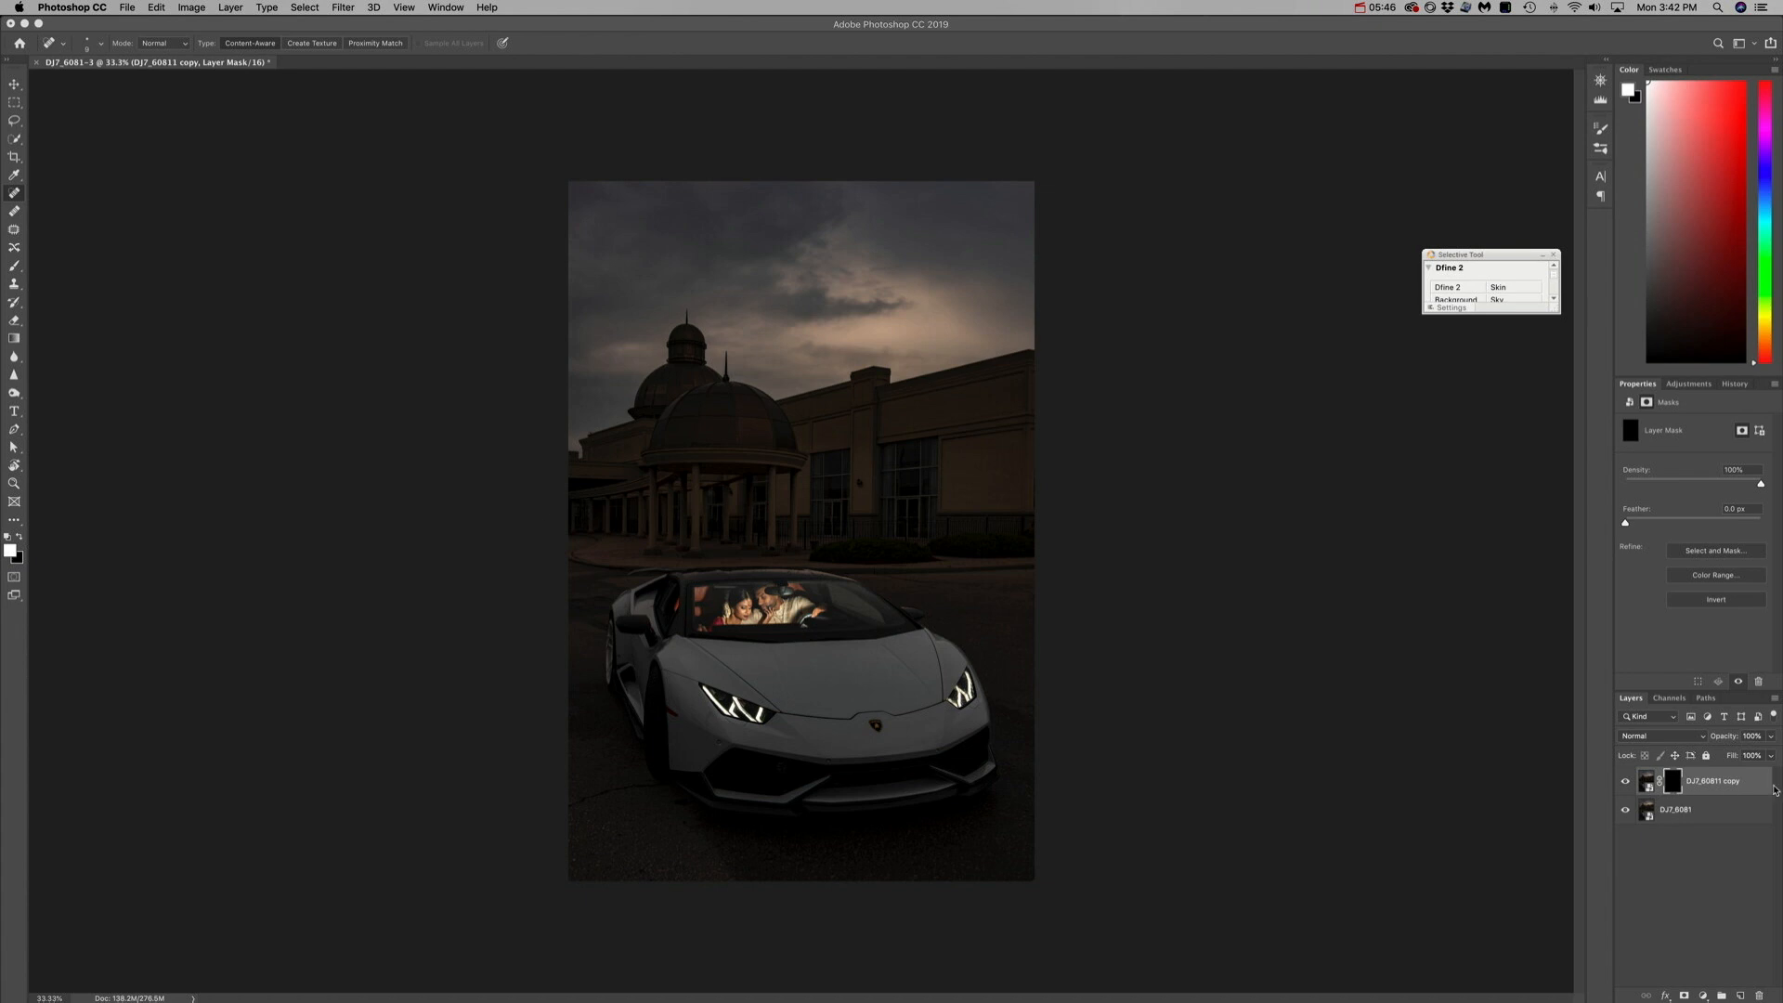
{"action": "left_click", "coordinate": [1646, 779]}
{"action": "left_click", "coordinate": [1676, 782]}
- Paint white with the Brush at 40% opacity on the mask over the couple behind the windshield
{"action": "left_click", "coordinate": [15, 268]}
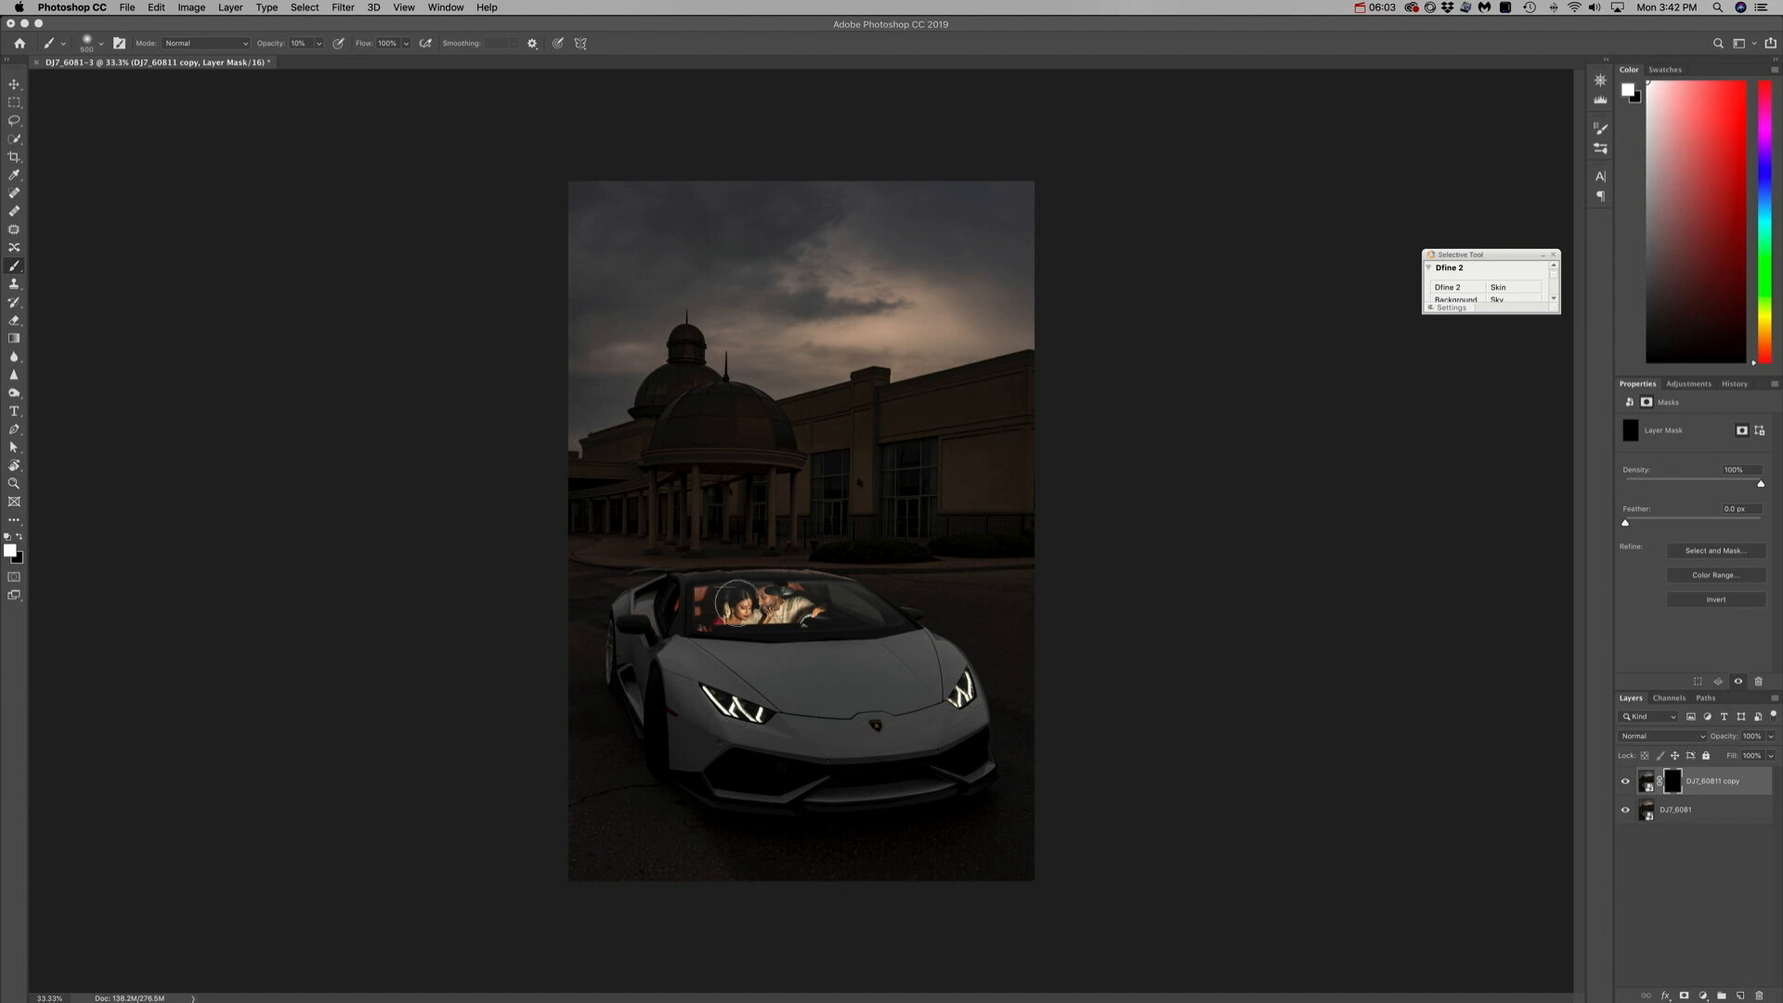
{"action": "key", "text": "["}
{"action": "left_click", "coordinate": [716, 608]}
{"action": "mouse_move", "coordinate": [717, 608]}
{"action": "left_mouse_down"}
{"action": "mouse_move", "coordinate": [829, 605]}
{"action": "mouse_move", "coordinate": [705, 608]}
{"action": "left_mouse_up"}
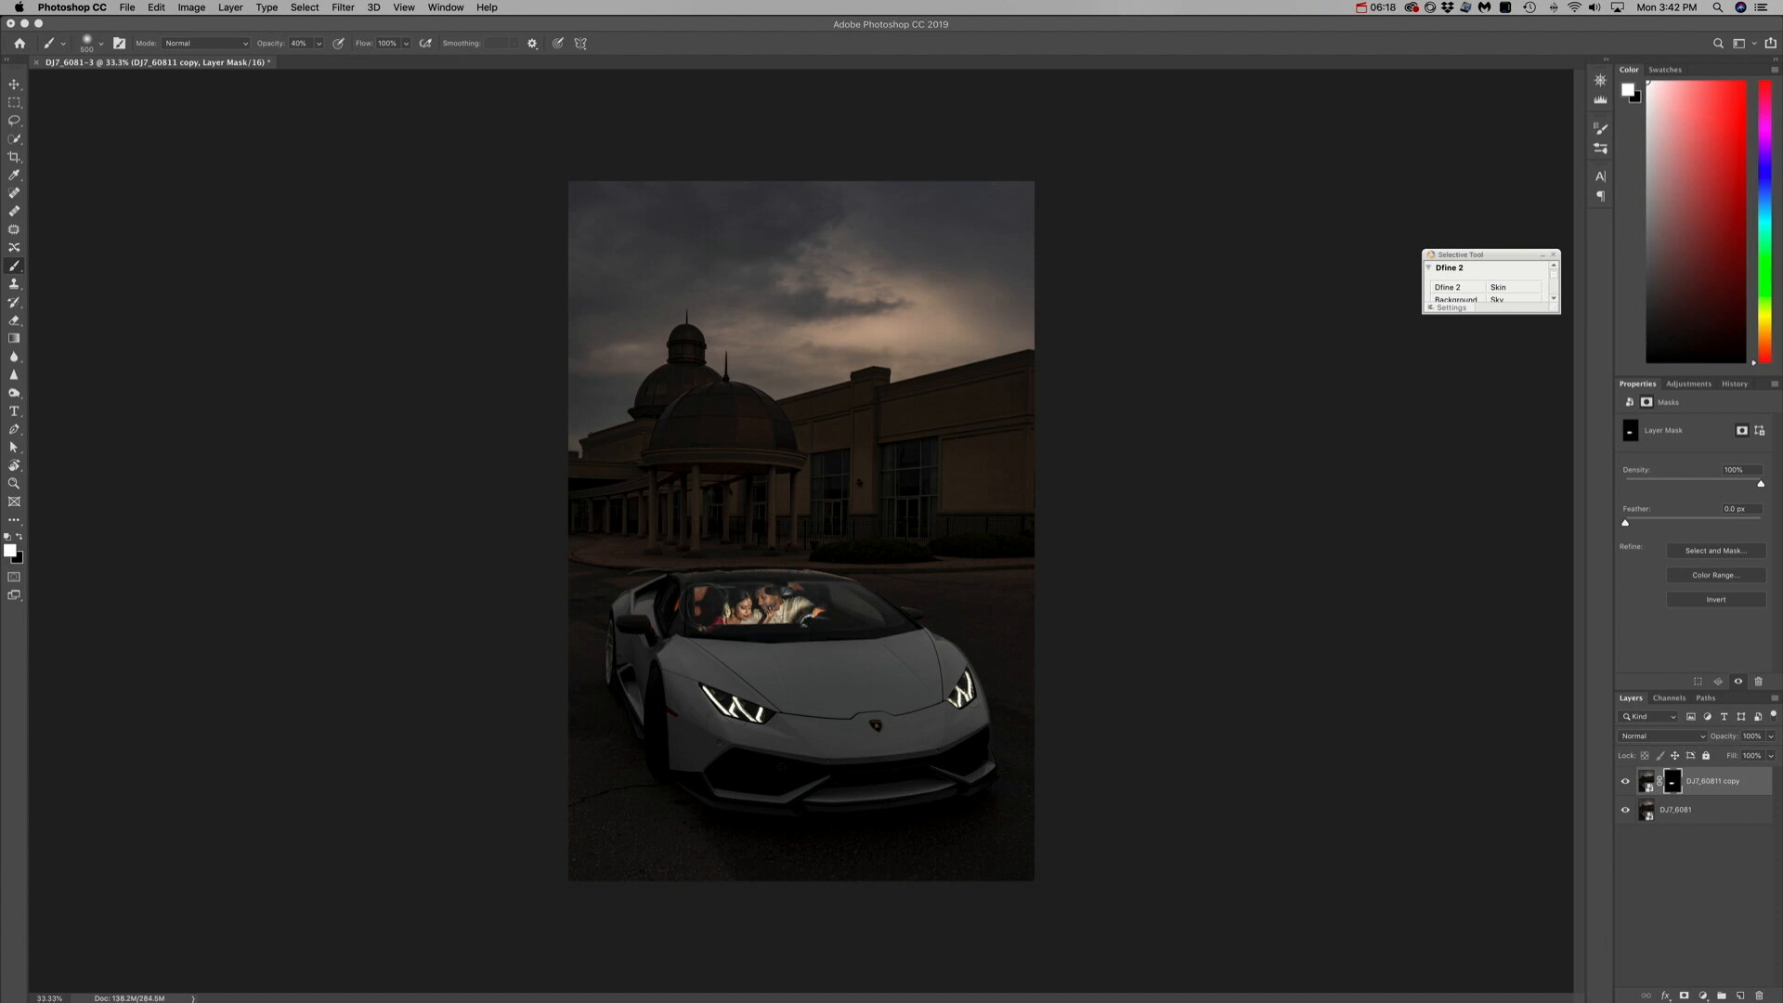
- Compare the couple in the car with the masked copy layer shown and hidden
{"action": "left_click", "coordinate": [1619, 783]}
{"action": "left_click", "coordinate": [1619, 782]}
{"action": "left_click", "coordinate": [1619, 782]}
{"action": "left_click", "coordinate": [1619, 783]}
{"action": "left_click", "coordinate": [1619, 783]}
{"action": "left_click", "coordinate": [1619, 782]}
{"action": "left_click", "coordinate": [1621, 784]}
{"action": "left_click", "coordinate": [1621, 783]}
- Lower the opacity of the masked copy layer to 80%
{"action": "left_click", "coordinate": [1773, 736]}
{"action": "left_click_drag", "start_coordinate": [1748, 759], "coordinate": [1745, 761]}
{"action": "left_click", "coordinate": [1725, 786]}
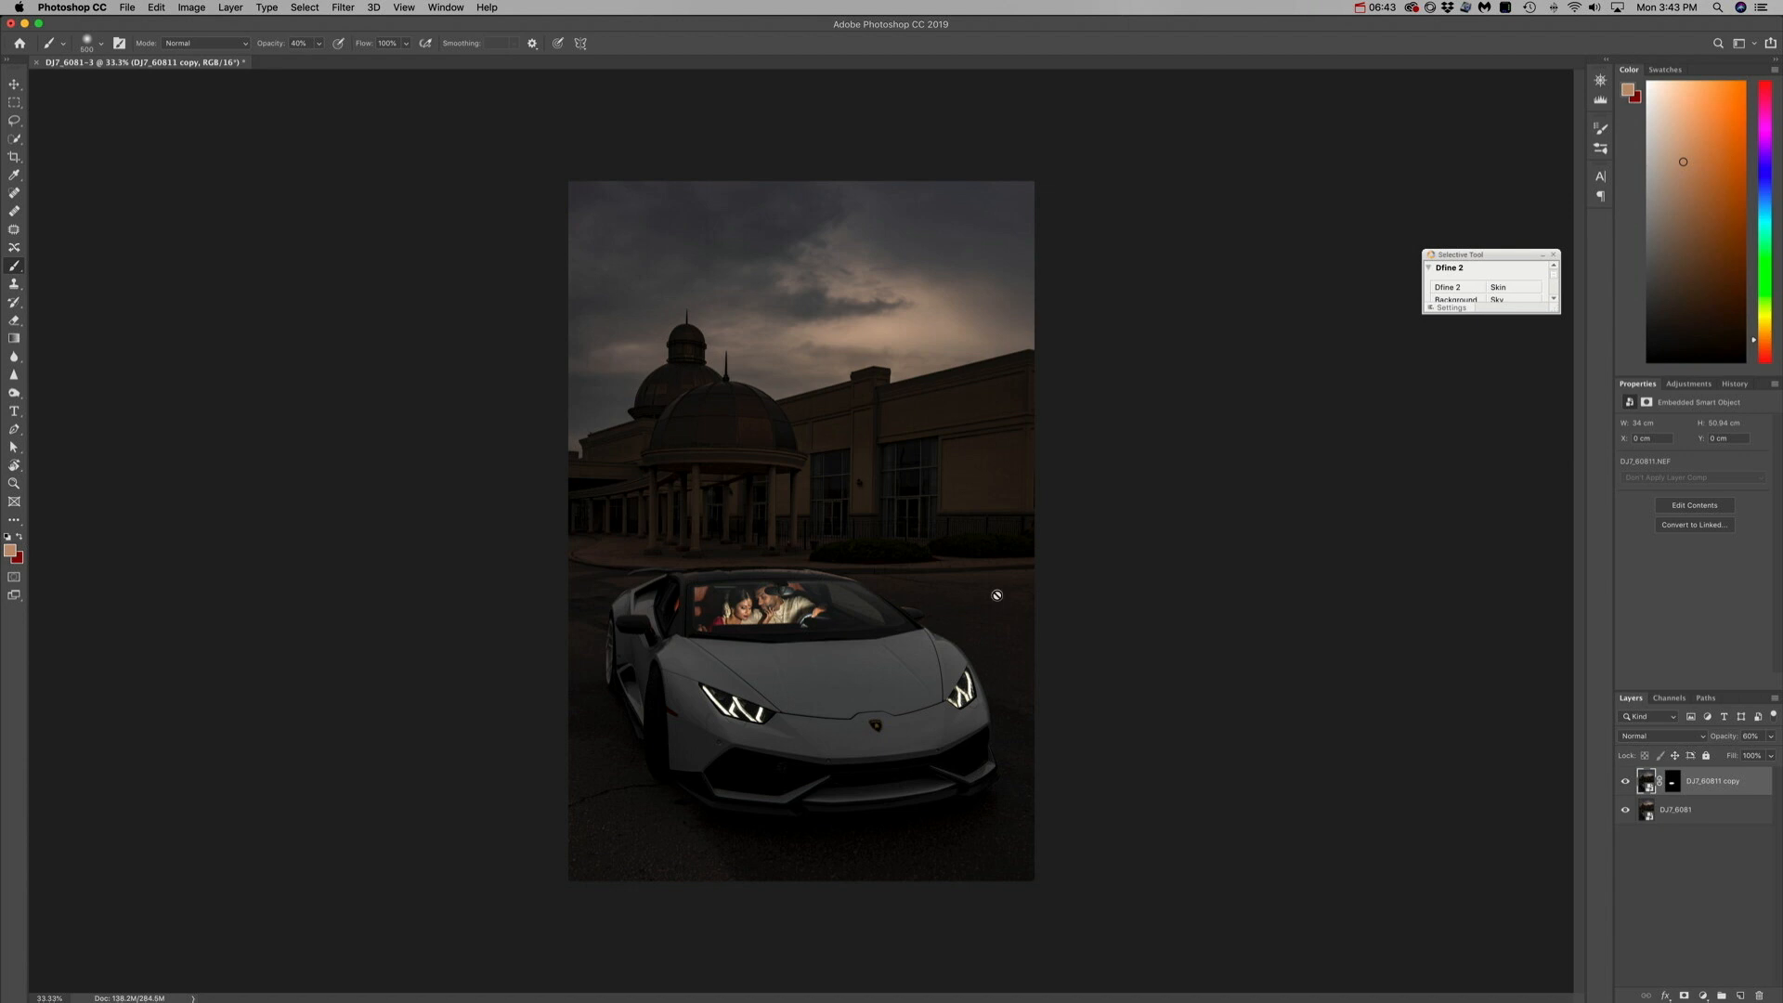
- Hide the masked copy layer and duplicate the base photo layer as a new smart object via copy
{"action": "left_click", "coordinate": [1705, 816]}
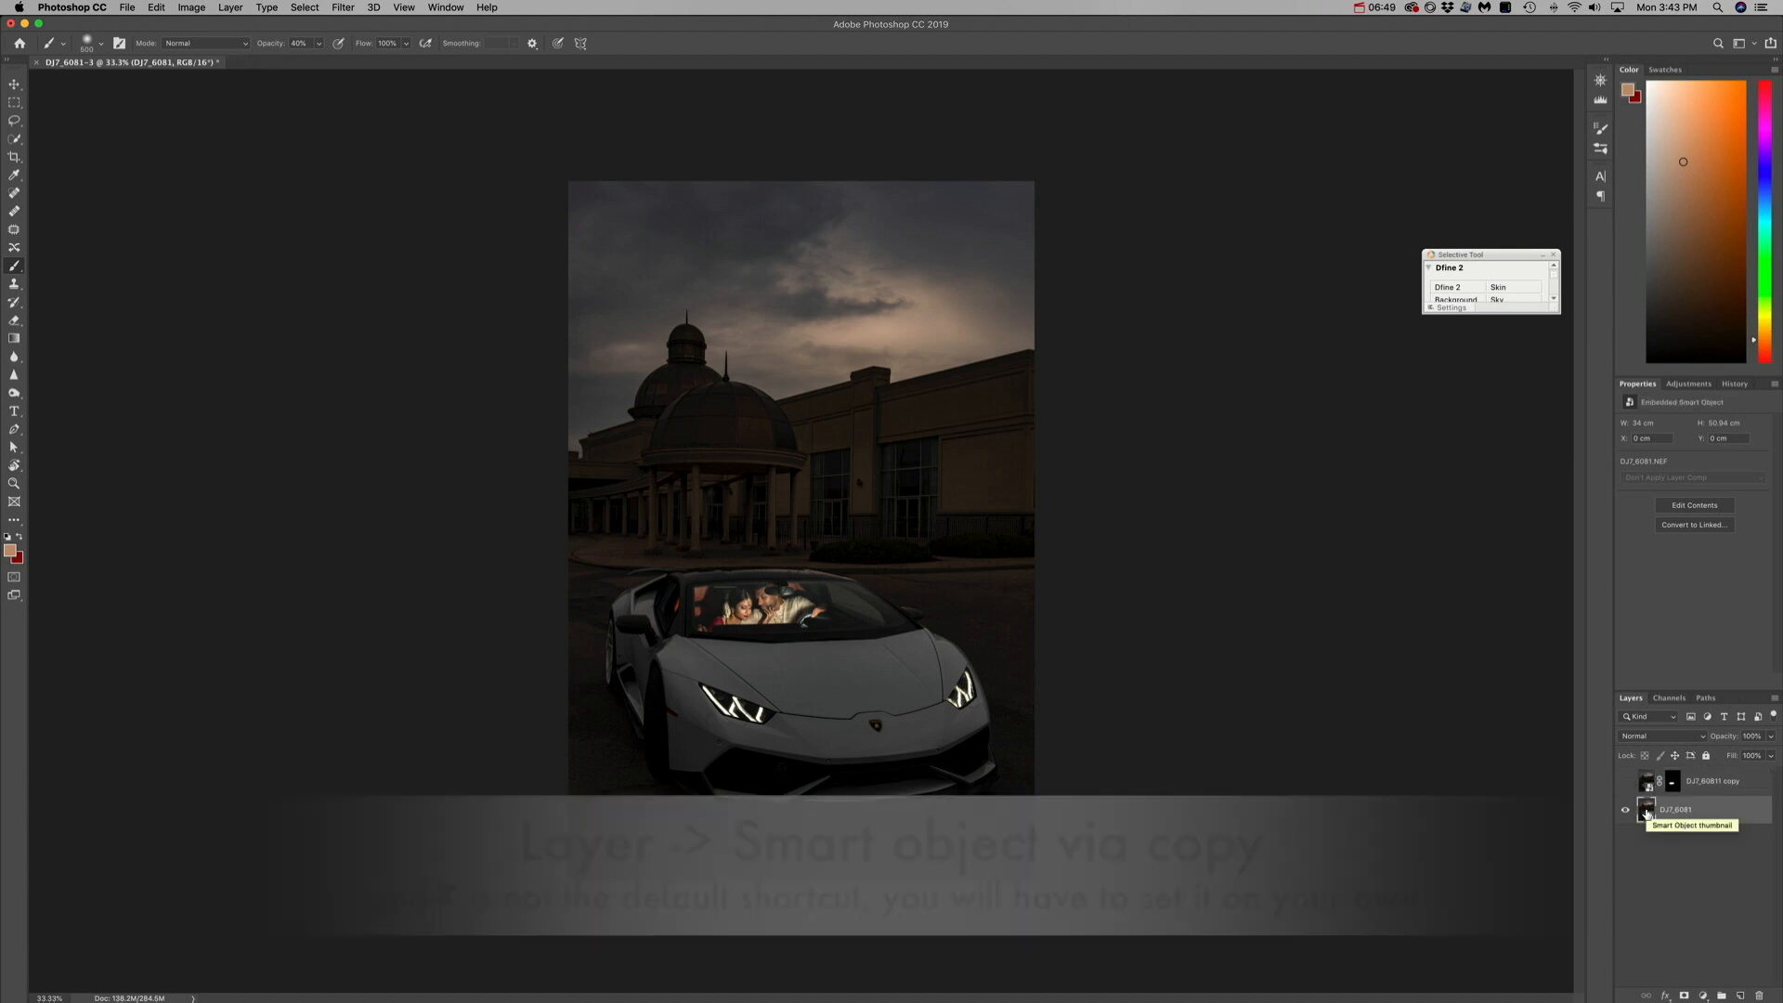
{"action": "key", "text": "super+k"}
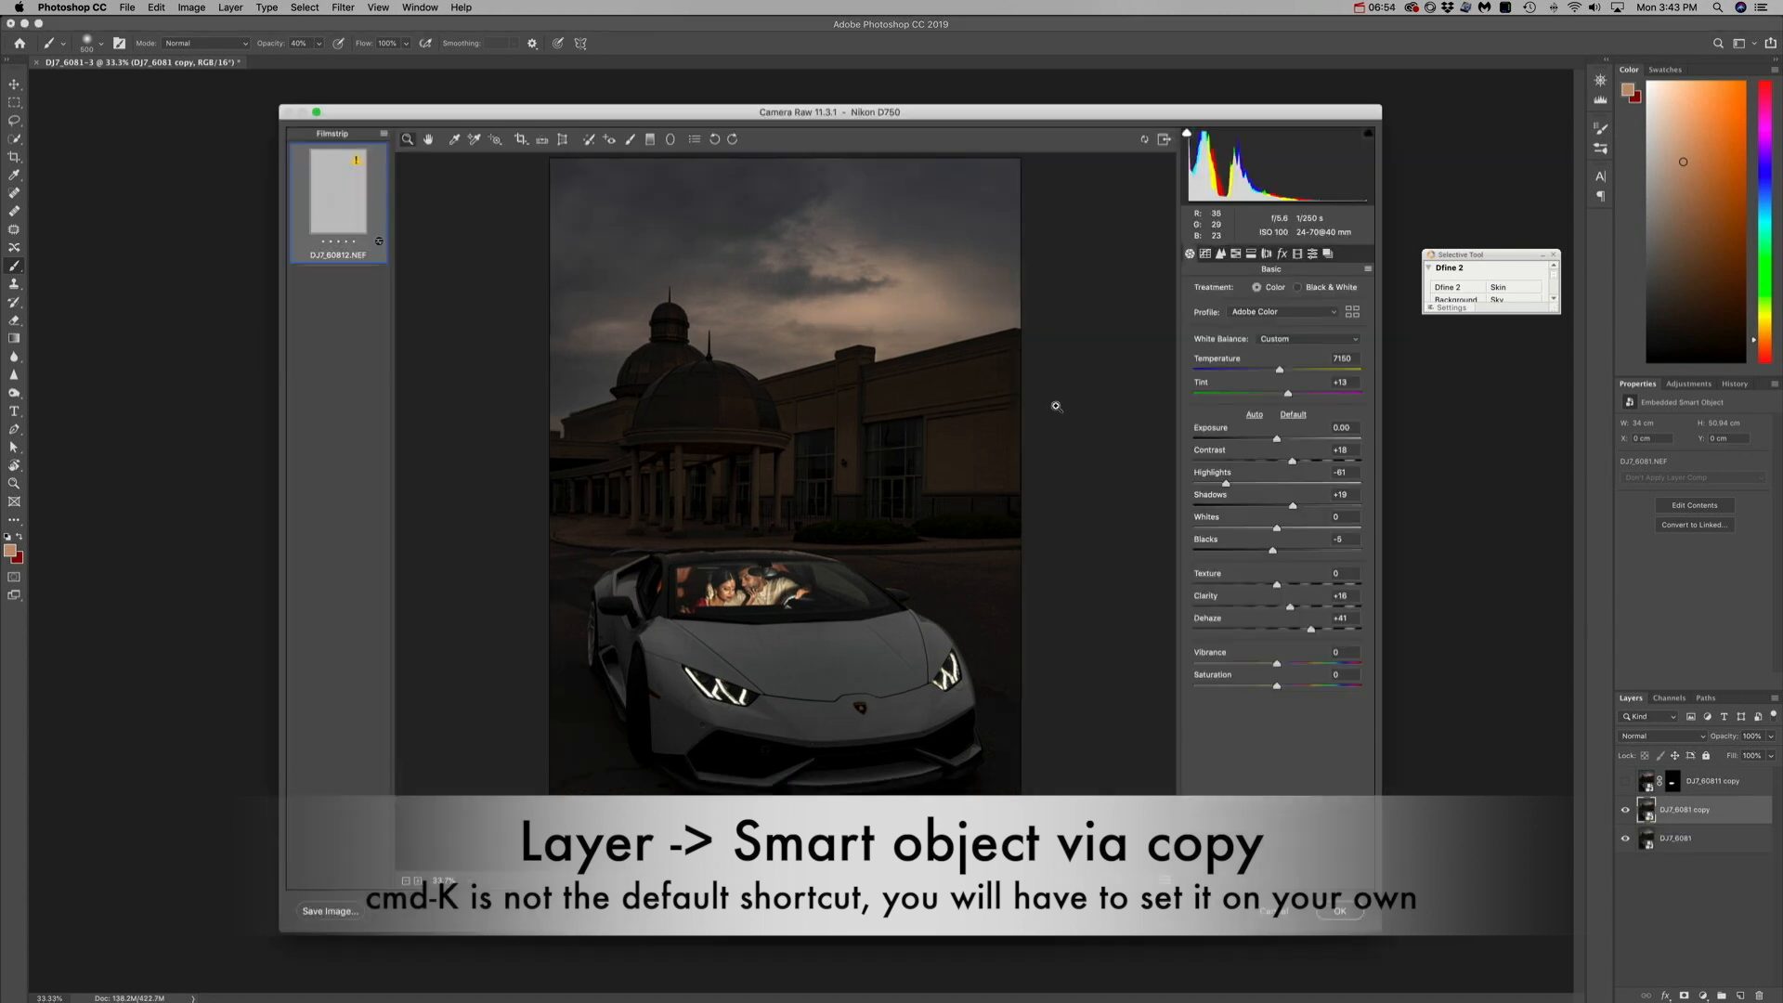
- Brighten the new copy with Exposure +0.95 and Highlights +33 in its raw settings, and conceal it with a black layer mask
{"action": "left_click_drag", "start_coordinate": [1297, 439], "coordinate": [1303, 485]}
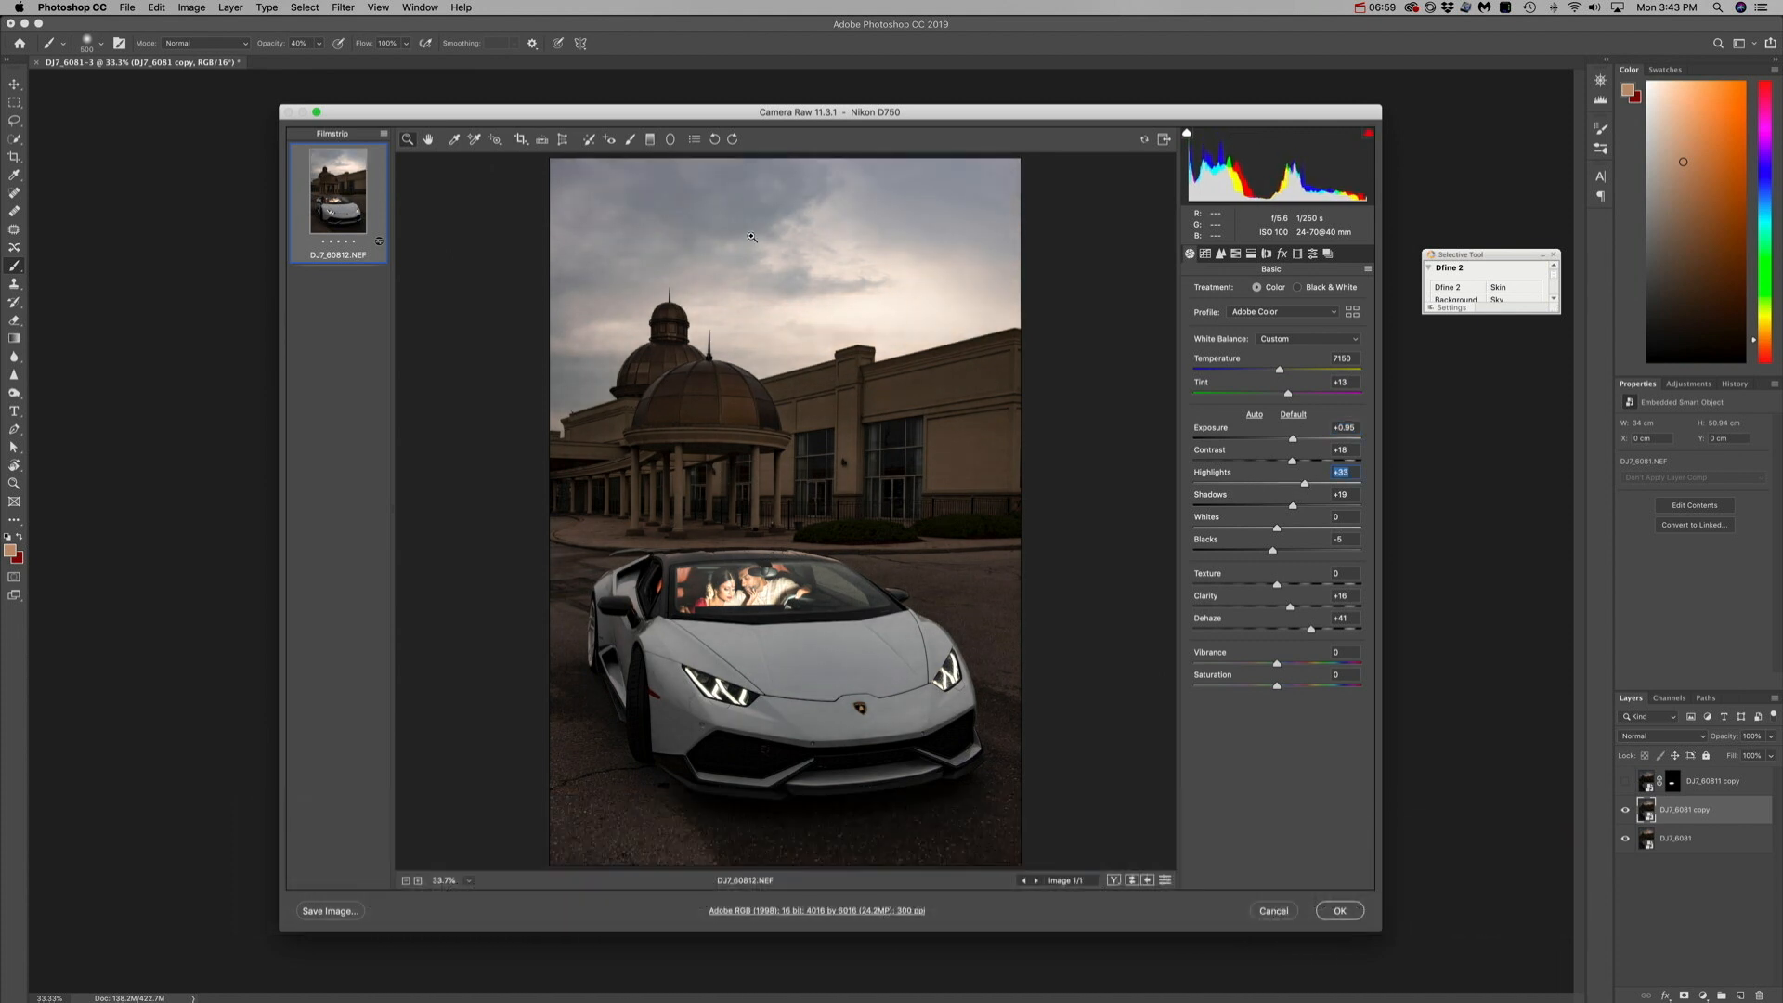
{"action": "left_click", "coordinate": [1341, 911]}
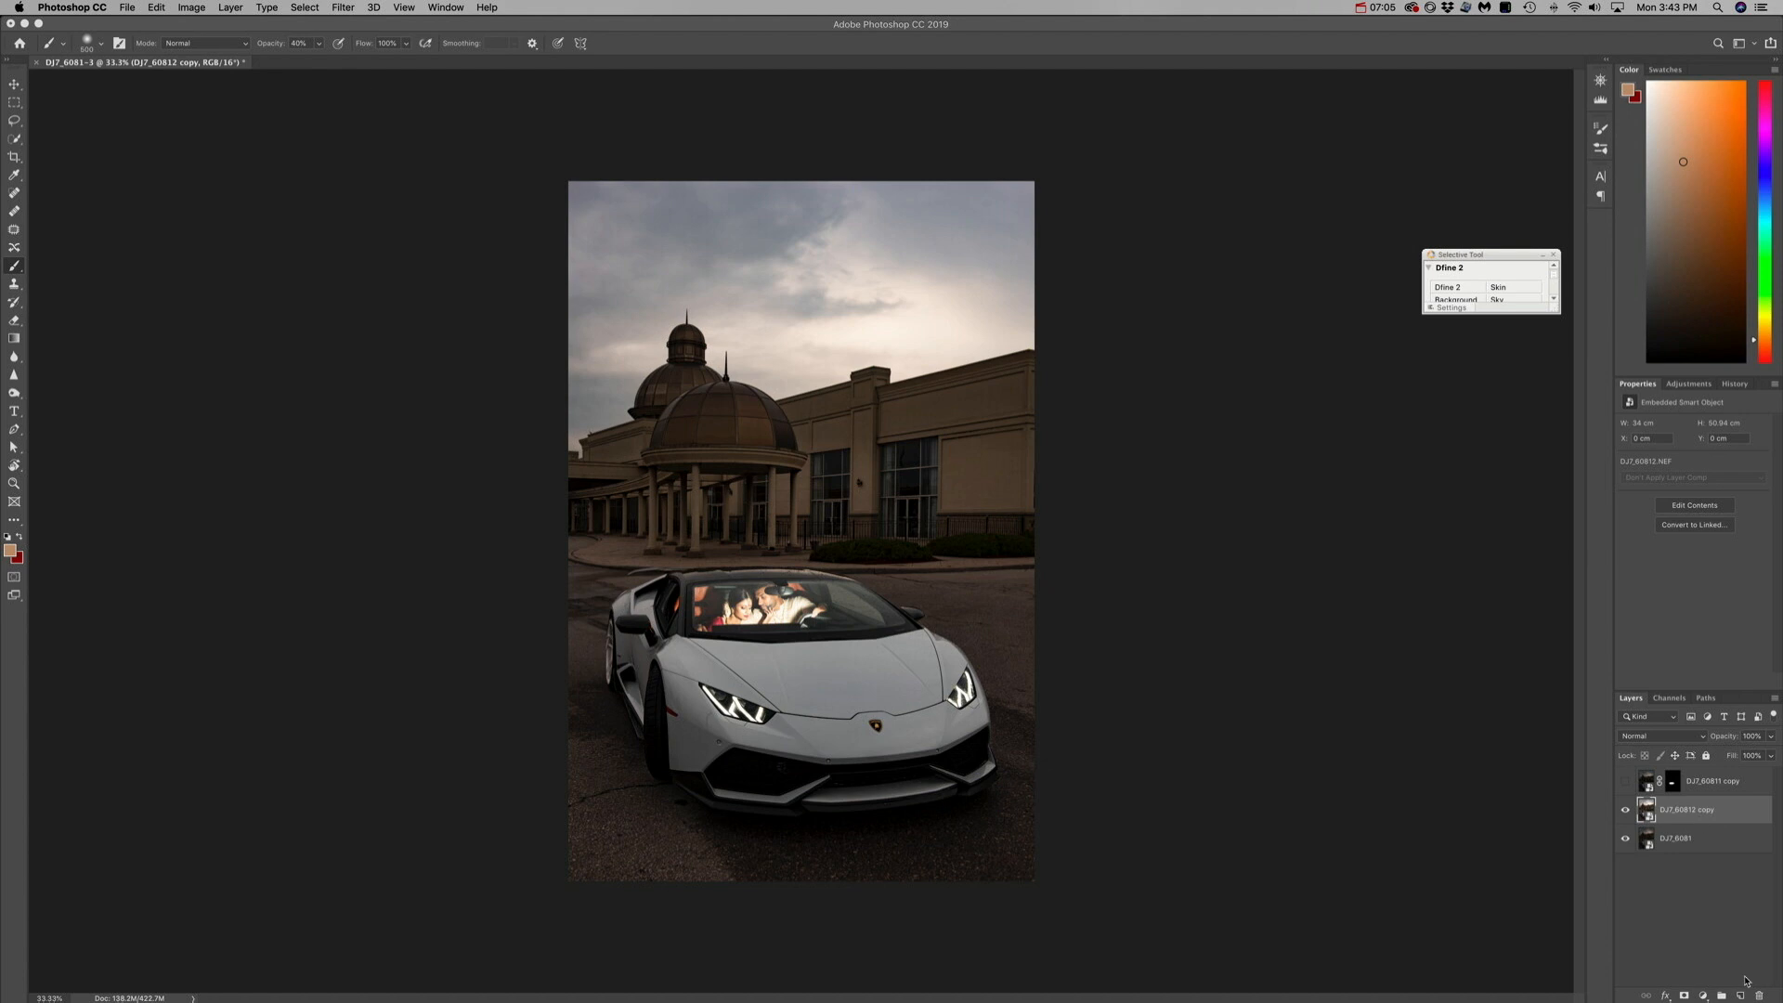
{"action": "left_click", "coordinate": [1684, 996], "text": "alt"}
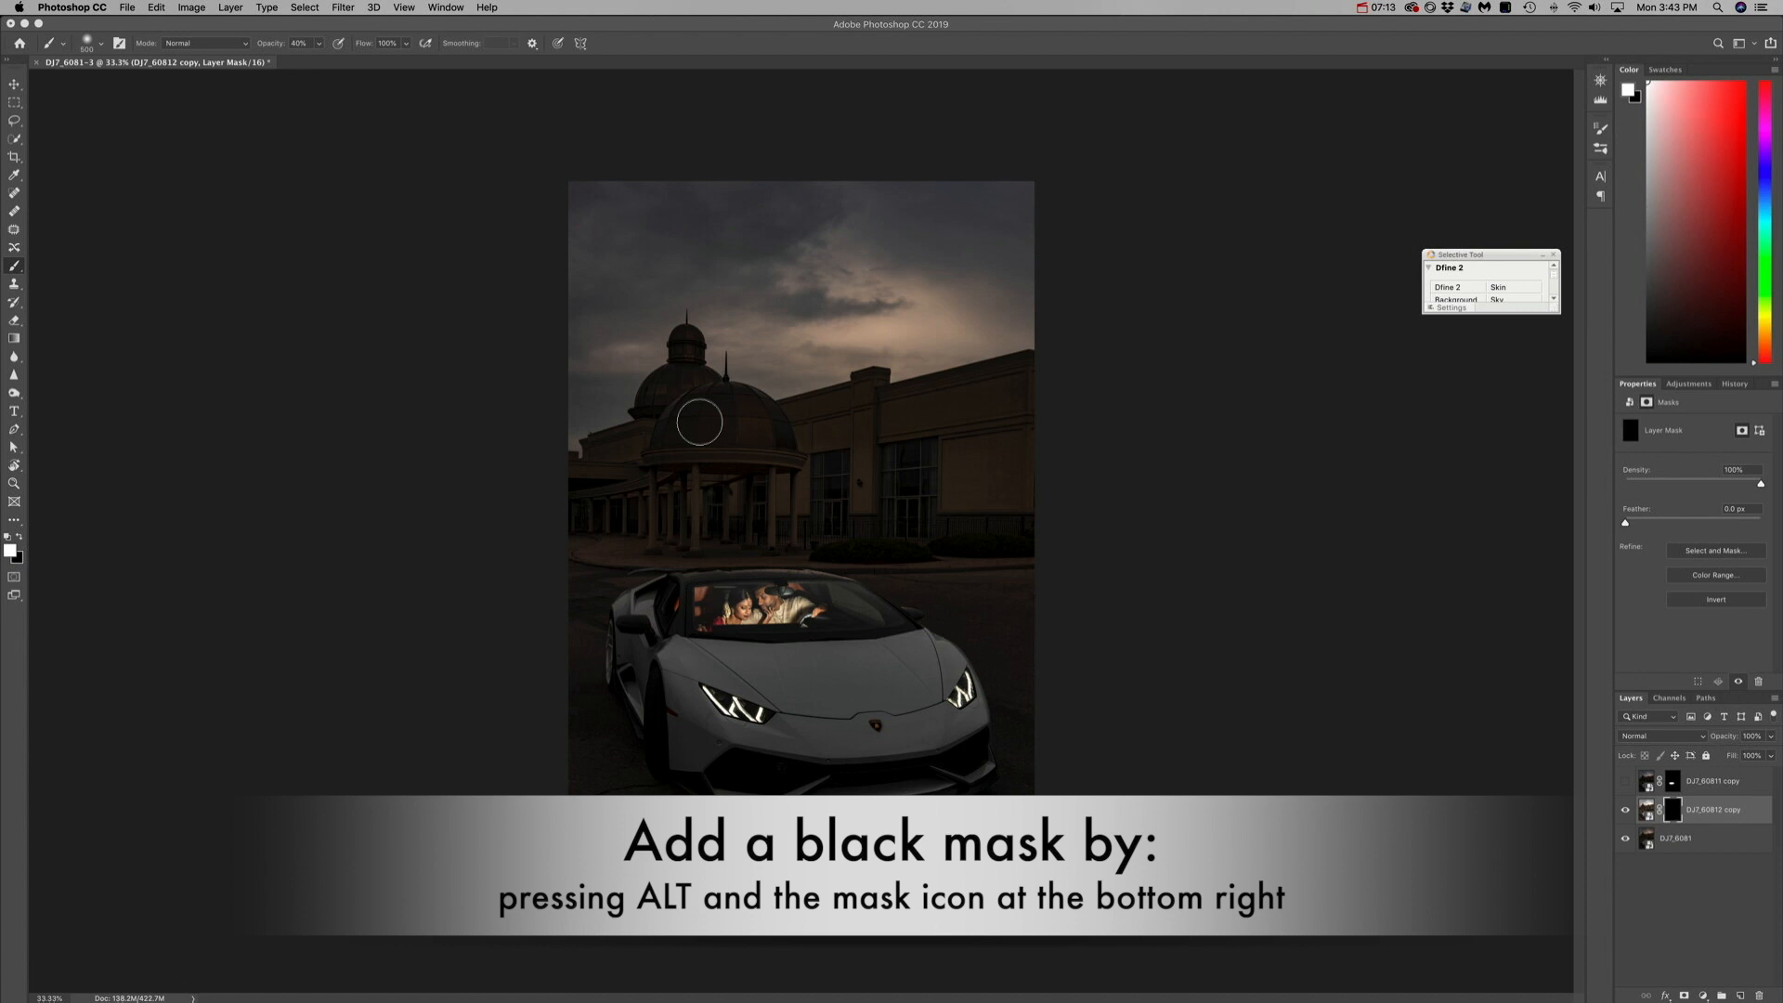
- Paint white at 20% brush opacity on the brightened copy's black mask to reveal the domes and building facade
{"action": "key", "text": "2"}
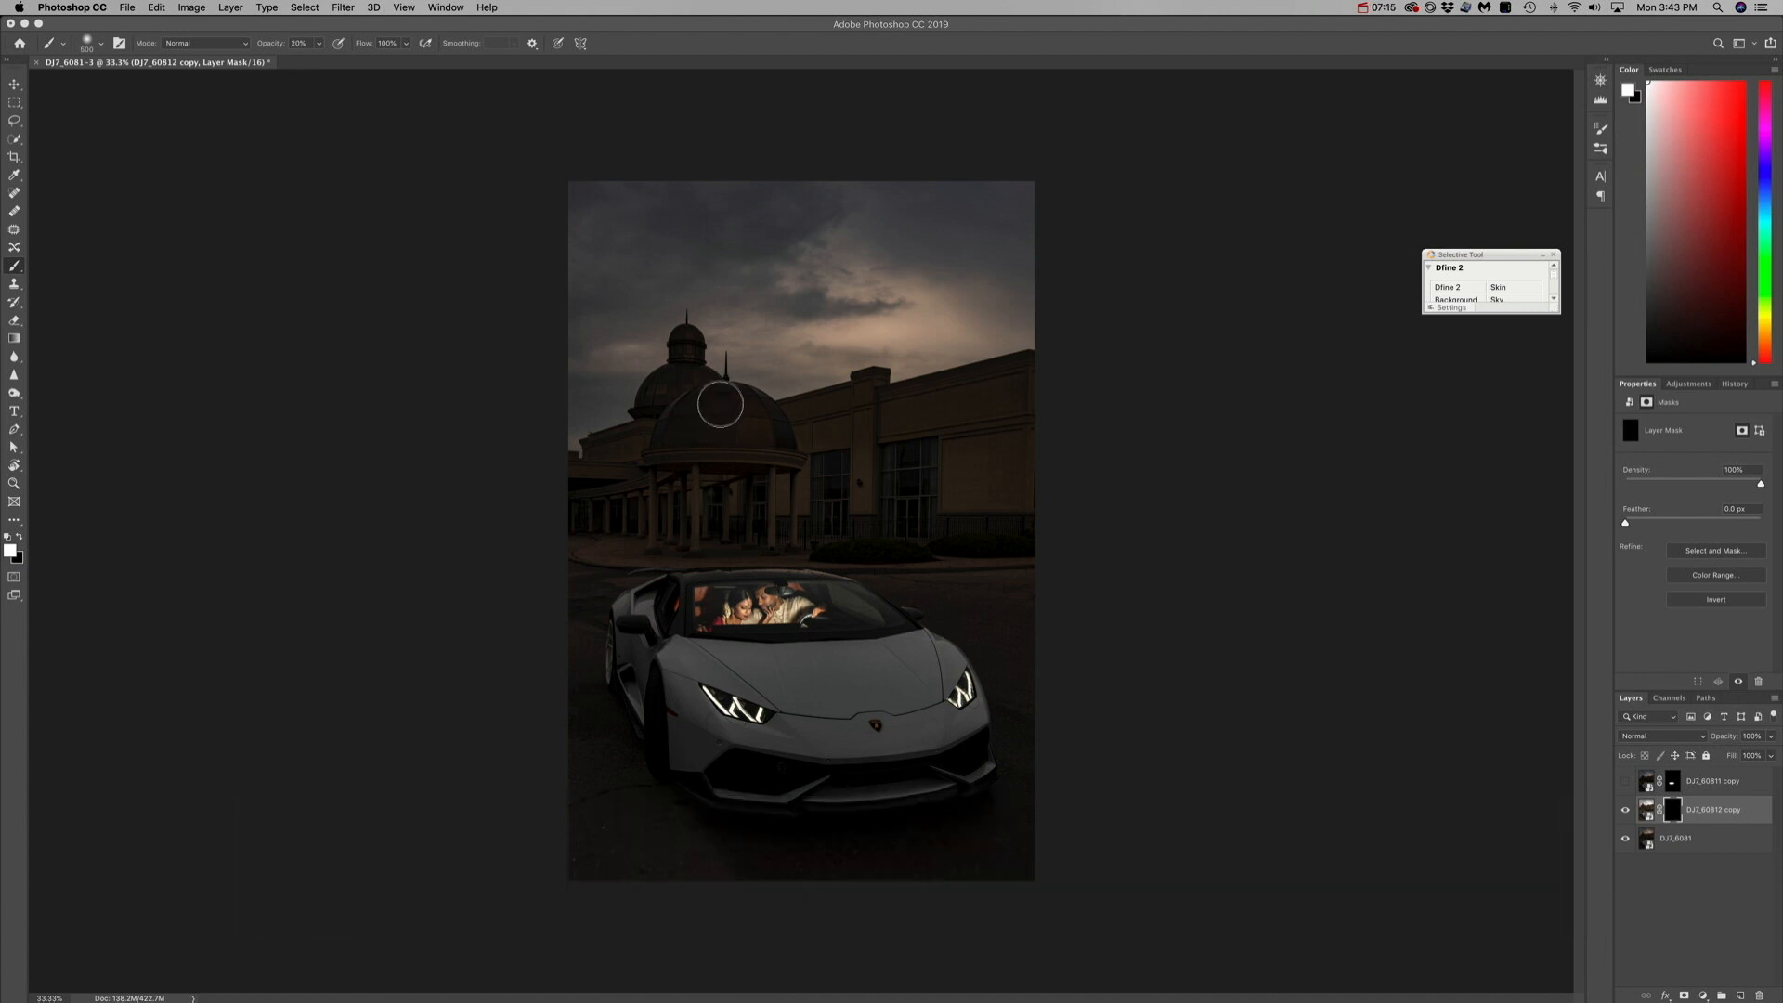
{"action": "mouse_move", "coordinate": [759, 428]}
{"action": "left_mouse_down"}
{"action": "mouse_move", "coordinate": [684, 435]}
{"action": "mouse_move", "coordinate": [710, 406]}
{"action": "mouse_move", "coordinate": [675, 380]}
{"action": "mouse_move", "coordinate": [681, 398]}
{"action": "mouse_move", "coordinate": [685, 336]}
{"action": "mouse_move", "coordinate": [693, 436]}
{"action": "mouse_move", "coordinate": [709, 406]}
{"action": "mouse_move", "coordinate": [684, 334]}
{"action": "left_mouse_up"}
{"action": "key", "text": "bracketleft"}
{"action": "key", "text": "bracketleft"}
{"action": "key", "text": "bracketleft"}
{"action": "key", "text": "bracketright"}
{"action": "key", "text": "bracketright"}
{"action": "key", "text": "bracketleft"}
{"action": "key", "text": "bracketleft"}
{"action": "key", "text": "bracketright"}
{"action": "key", "text": "bracketright"}
{"action": "key", "text": "bracketright"}
{"action": "key", "text": "bracketright"}
{"action": "key", "text": "bracketright"}
{"action": "key", "text": "bracketright"}
- Lower the brush opacity to 10% and paint over the building, the ground and the car's hood on the mask
{"action": "key", "text": "1"}
{"action": "mouse_move", "coordinate": [661, 482]}
{"action": "left_mouse_down"}
{"action": "mouse_move", "coordinate": [687, 518]}
{"action": "mouse_move", "coordinate": [738, 504]}
{"action": "mouse_move", "coordinate": [714, 512]}
{"action": "mouse_move", "coordinate": [753, 523]}
{"action": "mouse_move", "coordinate": [799, 486]}
{"action": "mouse_move", "coordinate": [980, 450]}
{"action": "mouse_move", "coordinate": [997, 529]}
{"action": "mouse_move", "coordinate": [1023, 403]}
{"action": "mouse_move", "coordinate": [733, 451]}
{"action": "mouse_move", "coordinate": [783, 444]}
{"action": "mouse_move", "coordinate": [689, 433]}
{"action": "mouse_move", "coordinate": [527, 490]}
{"action": "mouse_move", "coordinate": [660, 569]}
{"action": "mouse_move", "coordinate": [621, 539]}
{"action": "mouse_move", "coordinate": [956, 526]}
{"action": "mouse_move", "coordinate": [824, 509]}
{"action": "mouse_move", "coordinate": [886, 423]}
{"action": "mouse_move", "coordinate": [983, 407]}
{"action": "mouse_move", "coordinate": [610, 494]}
{"action": "mouse_move", "coordinate": [730, 445]}
{"action": "mouse_move", "coordinate": [720, 428]}
{"action": "mouse_move", "coordinate": [670, 435]}
{"action": "mouse_move", "coordinate": [561, 553]}
{"action": "mouse_move", "coordinate": [823, 544]}
{"action": "mouse_move", "coordinate": [905, 628]}
{"action": "mouse_move", "coordinate": [727, 716]}
{"action": "mouse_move", "coordinate": [757, 708]}
{"action": "mouse_move", "coordinate": [720, 701]}
{"action": "mouse_move", "coordinate": [953, 738]}
{"action": "mouse_move", "coordinate": [961, 701]}
{"action": "mouse_move", "coordinate": [952, 686]}
{"action": "mouse_move", "coordinate": [857, 779]}
{"action": "mouse_move", "coordinate": [709, 664]}
{"action": "mouse_move", "coordinate": [734, 760]}
{"action": "mouse_move", "coordinate": [714, 759]}
{"action": "mouse_move", "coordinate": [695, 749]}
{"action": "mouse_move", "coordinate": [967, 757]}
{"action": "mouse_move", "coordinate": [964, 729]}
{"action": "mouse_move", "coordinate": [657, 787]}
{"action": "mouse_move", "coordinate": [777, 658]}
{"action": "mouse_move", "coordinate": [907, 677]}
{"action": "left_mouse_up"}
{"action": "key", "text": "bracketleft"}
{"action": "key", "text": "bracketright"}
{"action": "key", "text": "bracketright"}
{"action": "key", "text": "bracketright"}
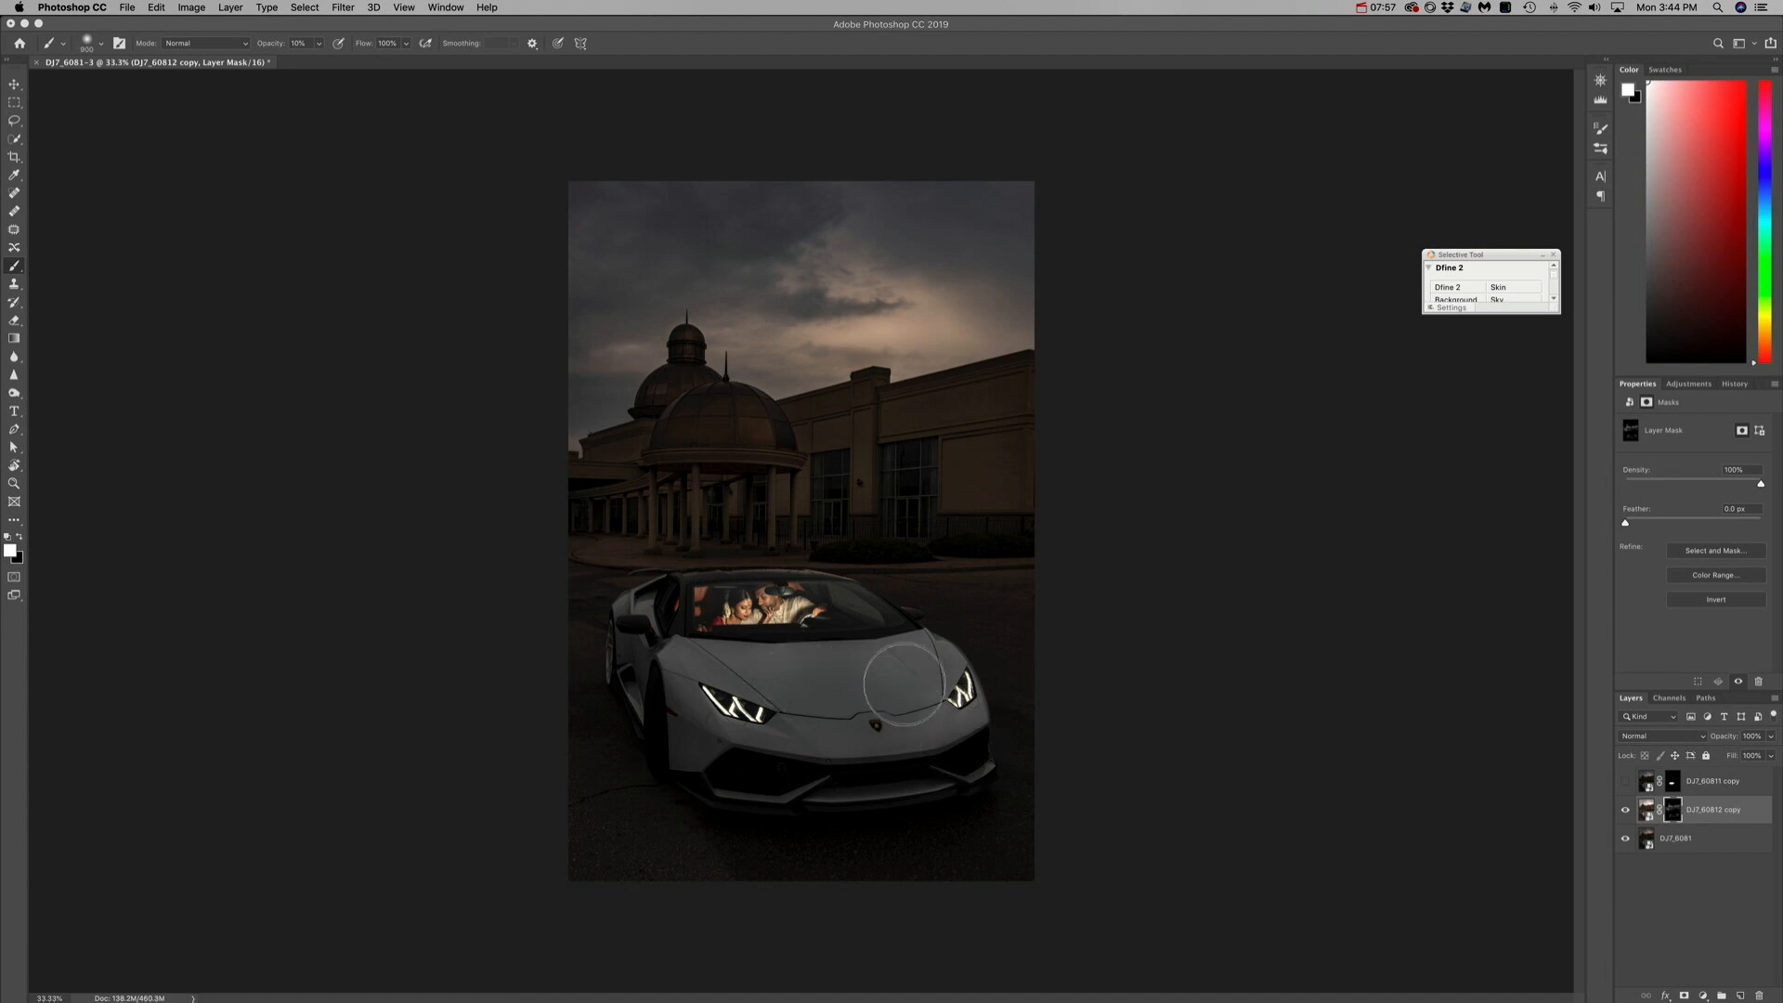
- Compare the brightened copy with its mask disabled and enabled, and paint the car's side and mirror area lighter at 10% opacity
{"action": "left_click", "coordinate": [1668, 817], "text": "shift"}
{"action": "left_click", "coordinate": [1668, 815], "text": "shift"}
{"action": "left_click", "coordinate": [1668, 815], "text": "shift"}
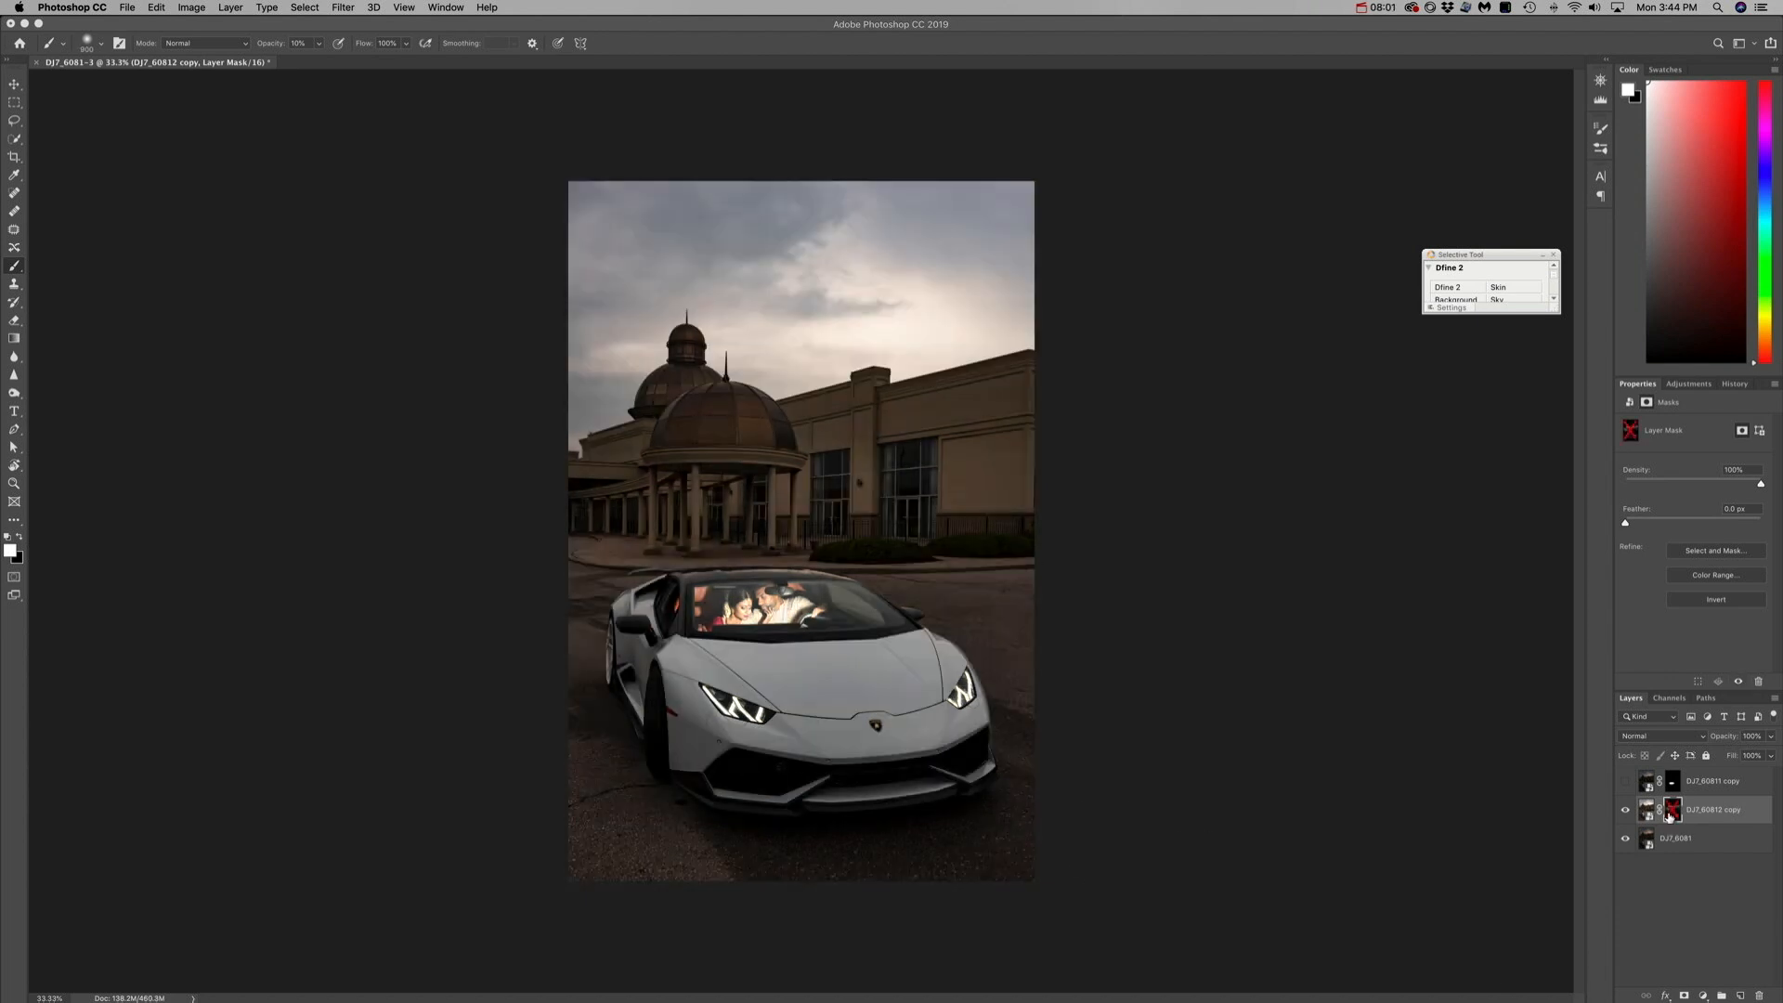
{"action": "left_click", "coordinate": [1668, 815], "text": "shift"}
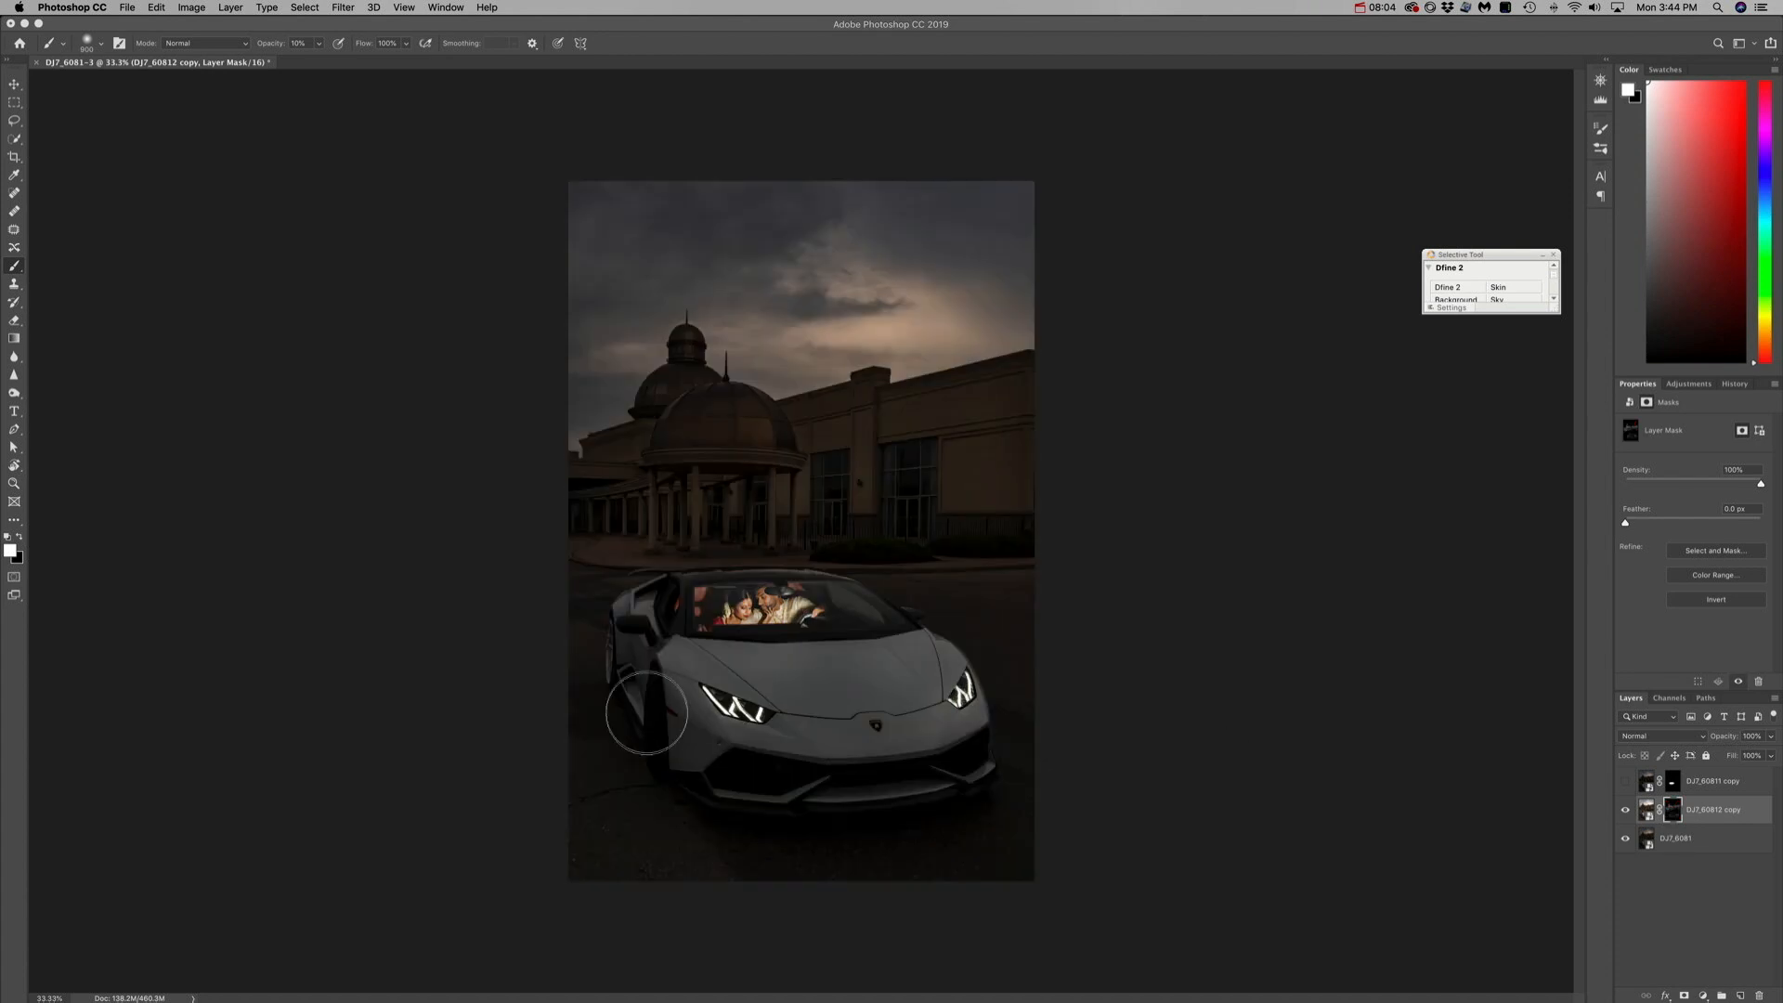
{"action": "left_click_drag", "start_coordinate": [647, 671], "coordinate": [648, 640]}
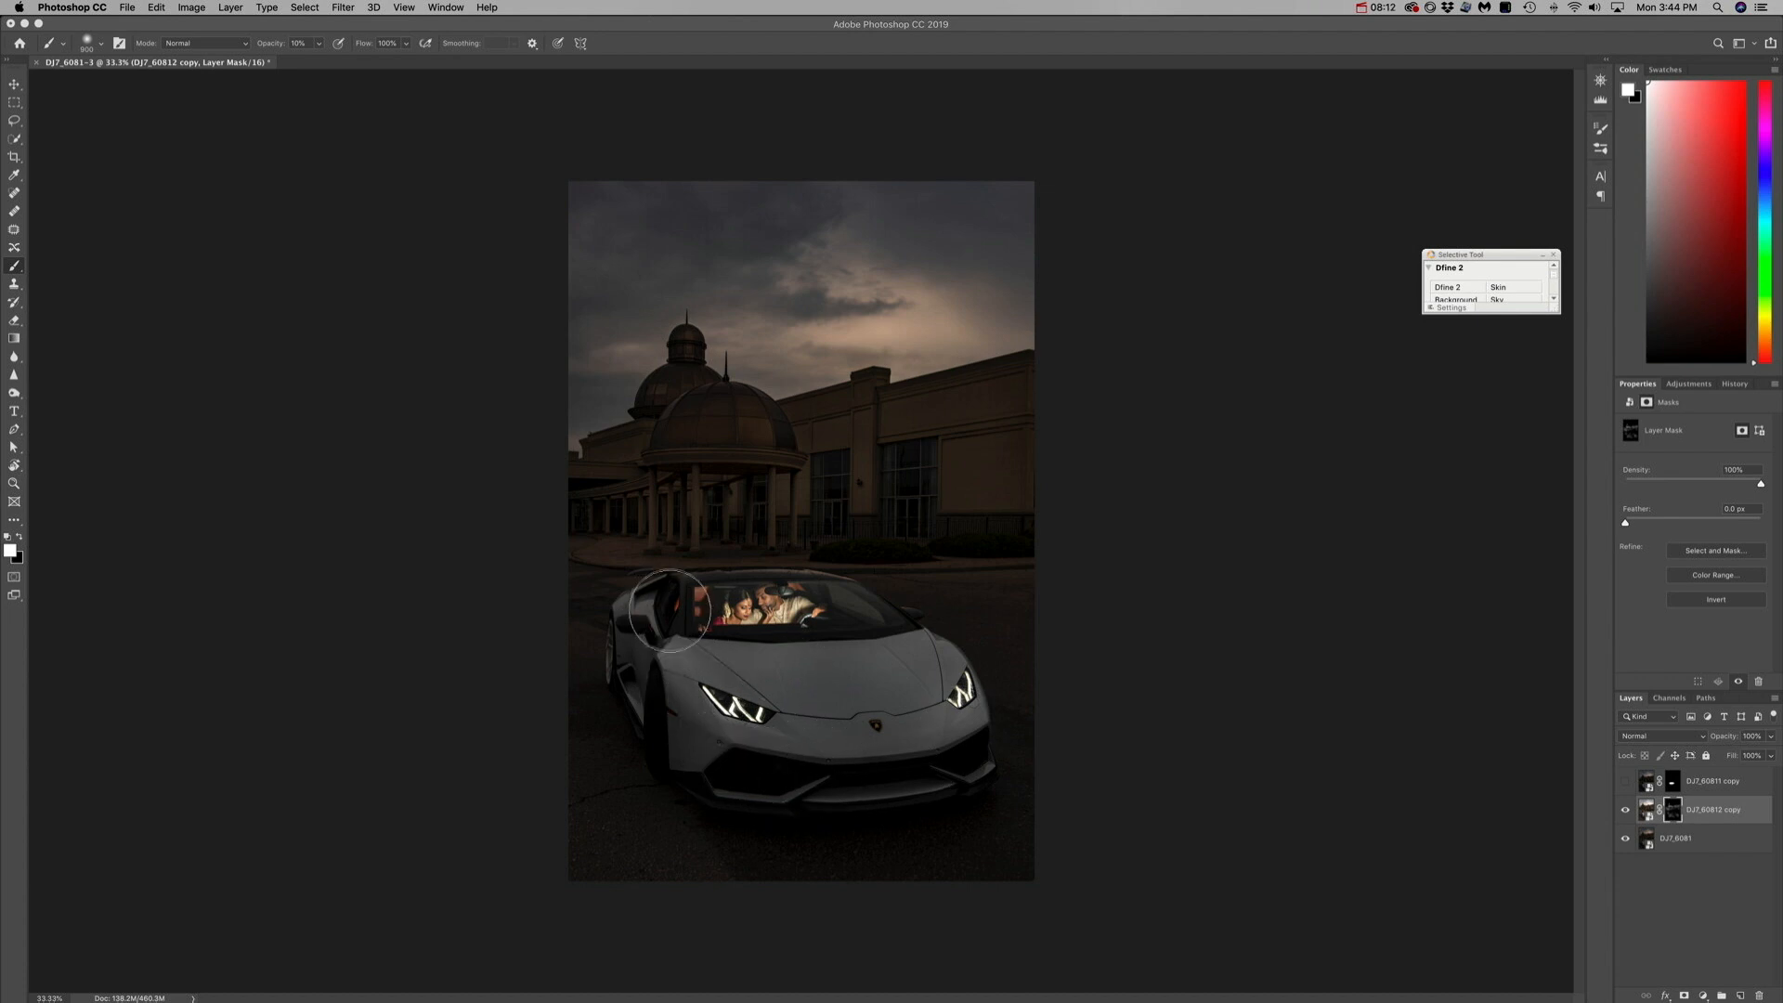
- Compare the photo with the brightened masked copy layer shown and hidden
{"action": "left_click", "coordinate": [1625, 812]}
{"action": "left_click", "coordinate": [1625, 813]}
{"action": "left_click", "coordinate": [1625, 812]}
{"action": "left_click", "coordinate": [1625, 812]}
{"action": "left_click", "coordinate": [1625, 812]}
{"action": "left_click", "coordinate": [1625, 813]}
{"action": "left_click", "coordinate": [1624, 813]}
{"action": "left_click", "coordinate": [1625, 813]}
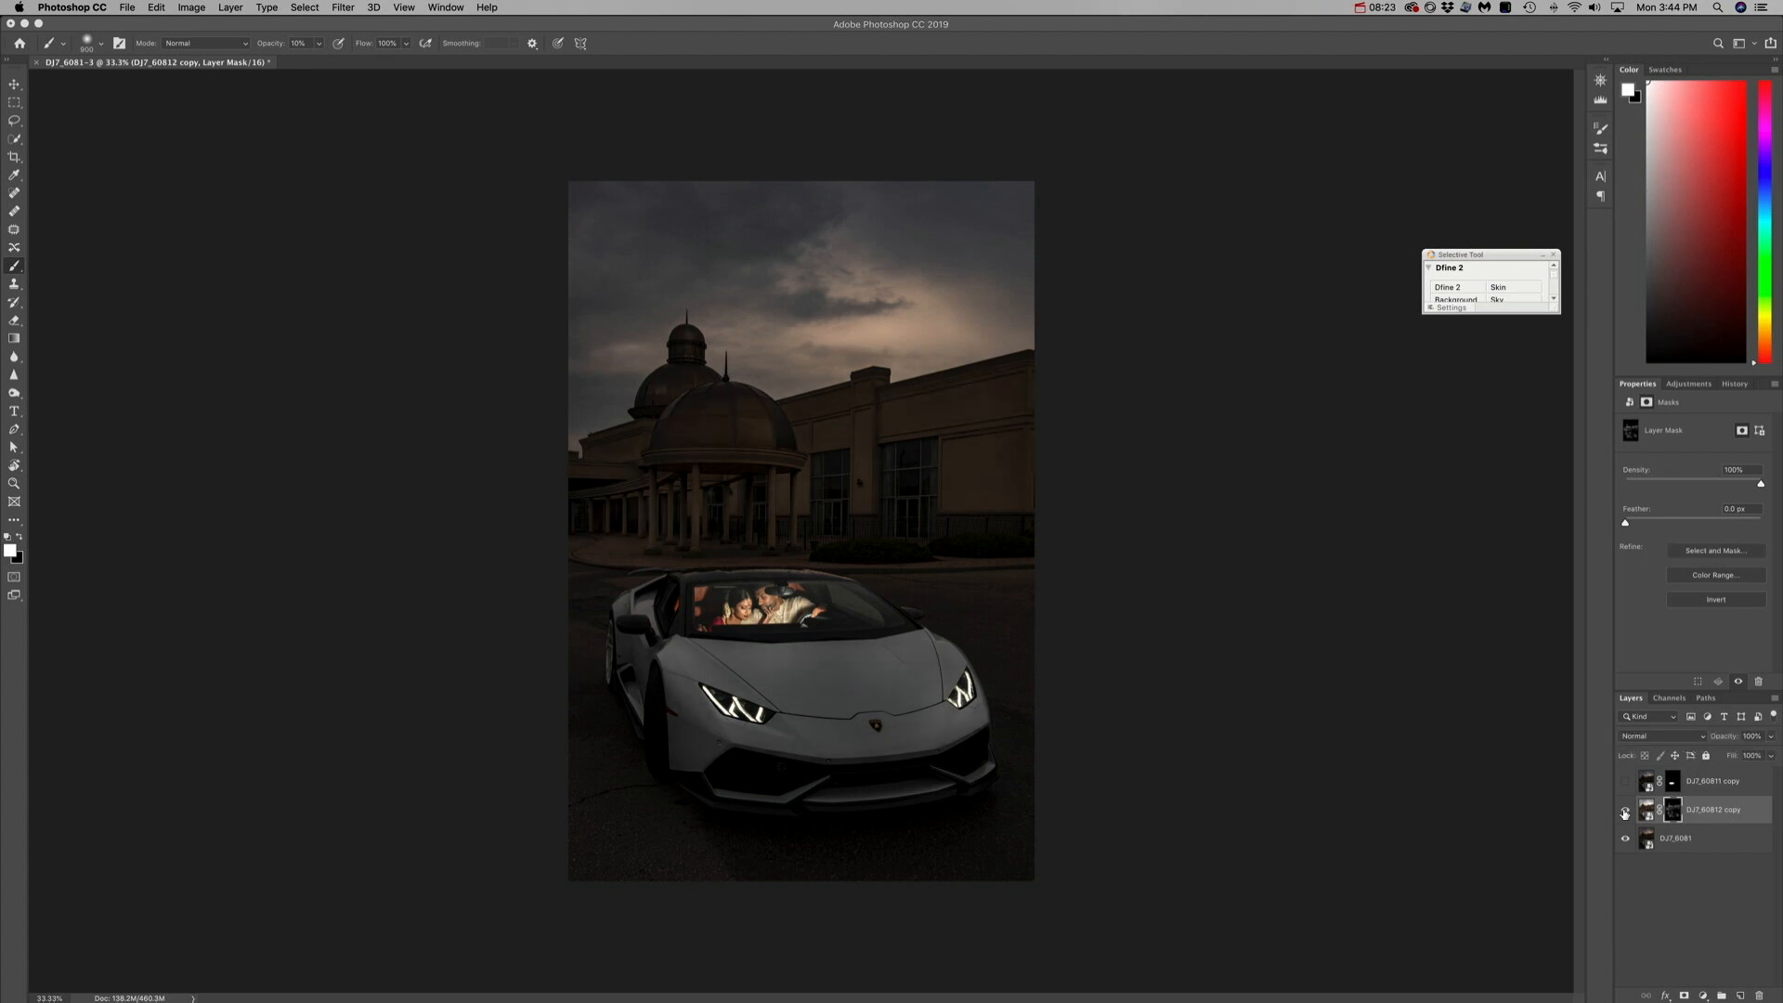
- Duplicate the base photo layer as a smart object via copy and develop it with Texture +62, Clarity +90, Vibrance +18 and Saturation +37
{"action": "left_click", "coordinate": [1671, 843]}
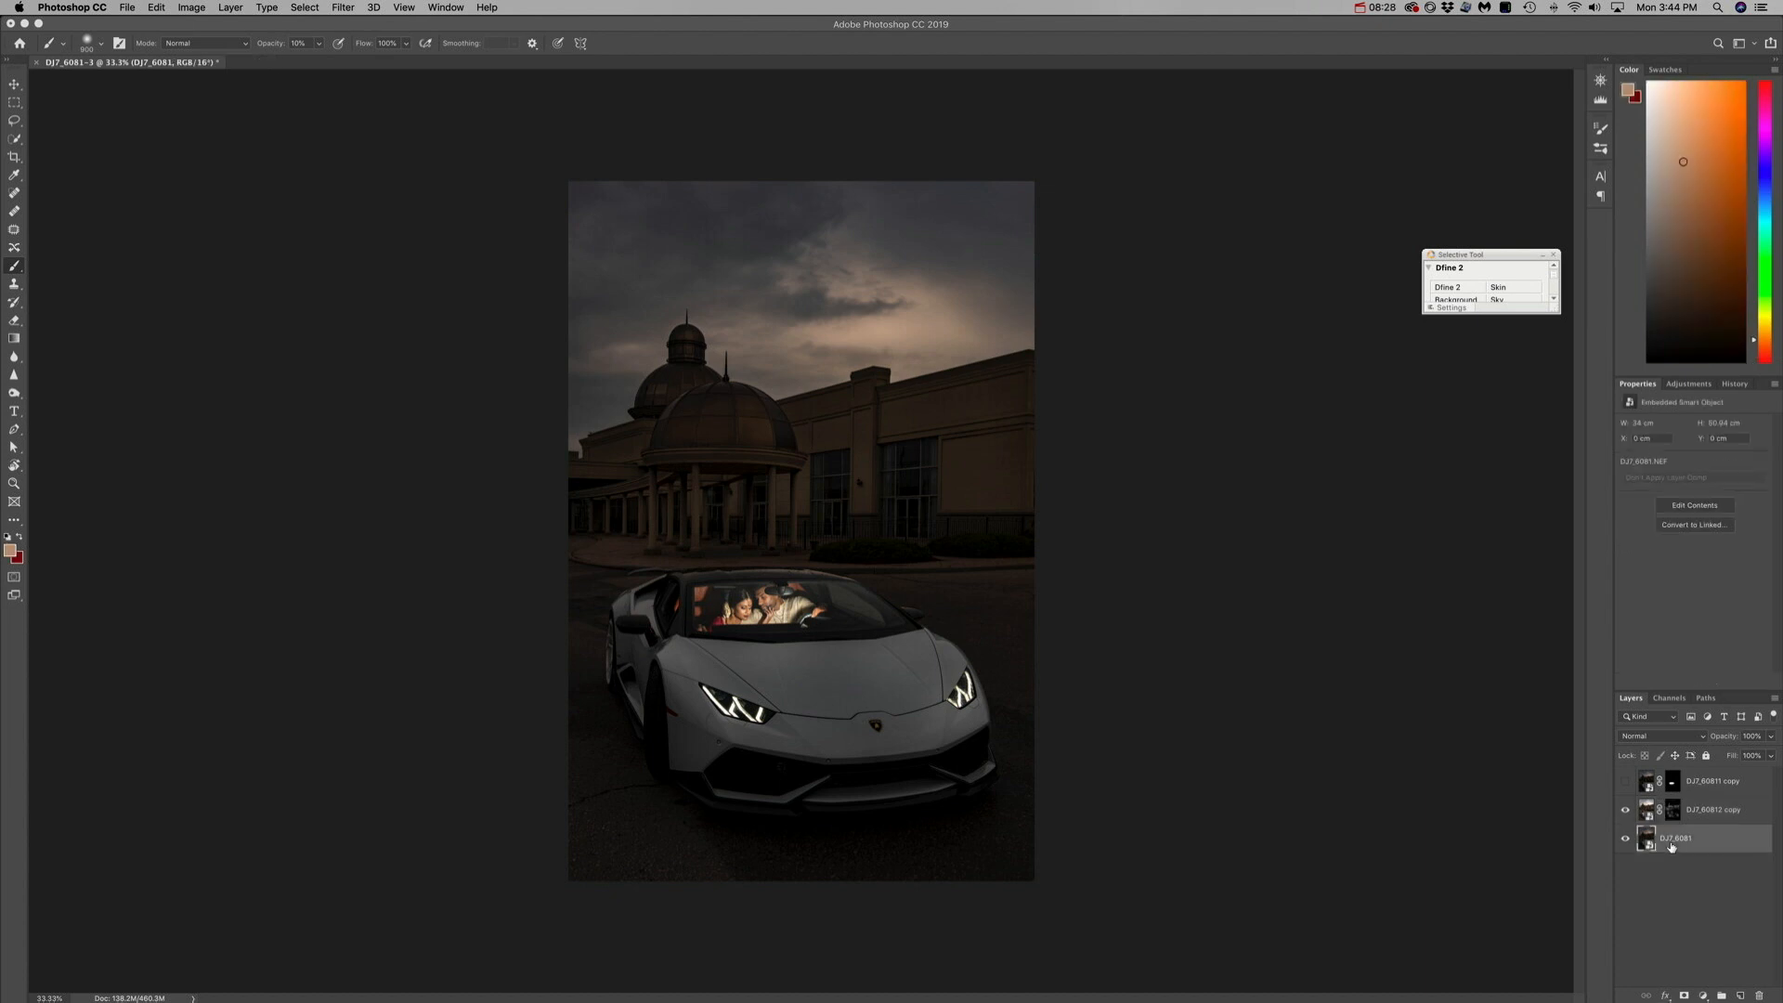
{"action": "key", "text": "super+j"}
{"action": "double_click", "coordinate": [1647, 841]}
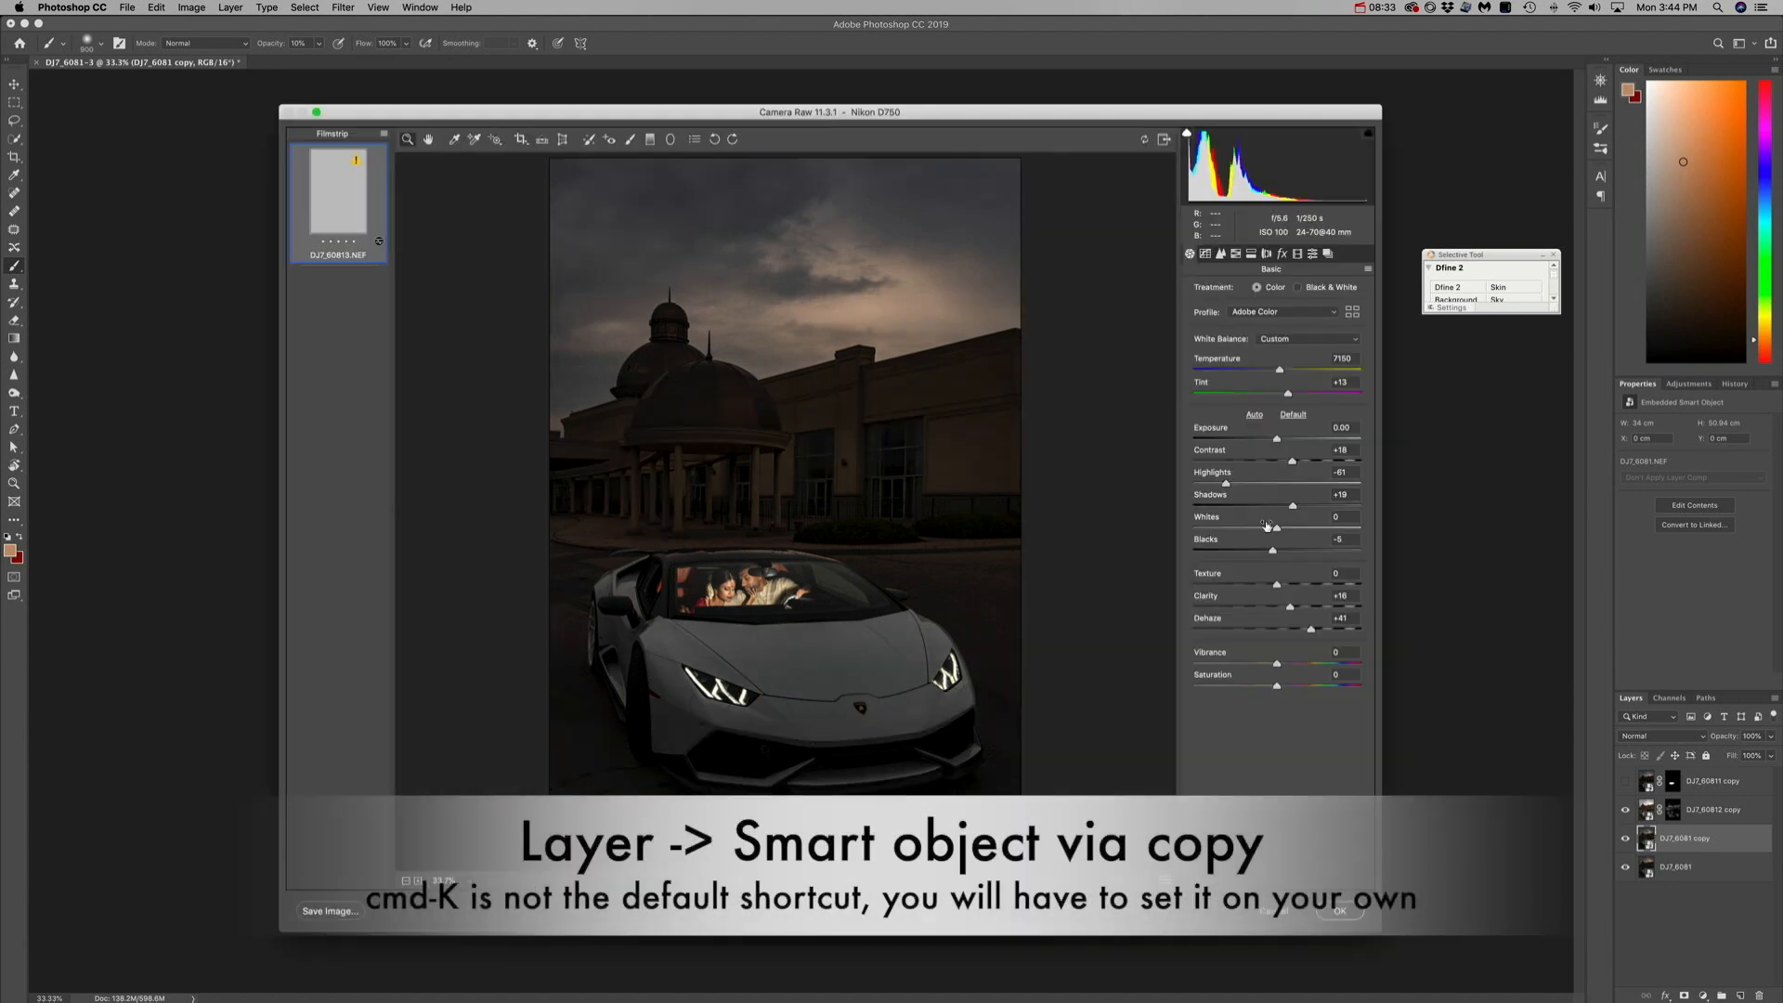
{"action": "left_click_drag", "start_coordinate": [1297, 613], "coordinate": [1335, 585]}
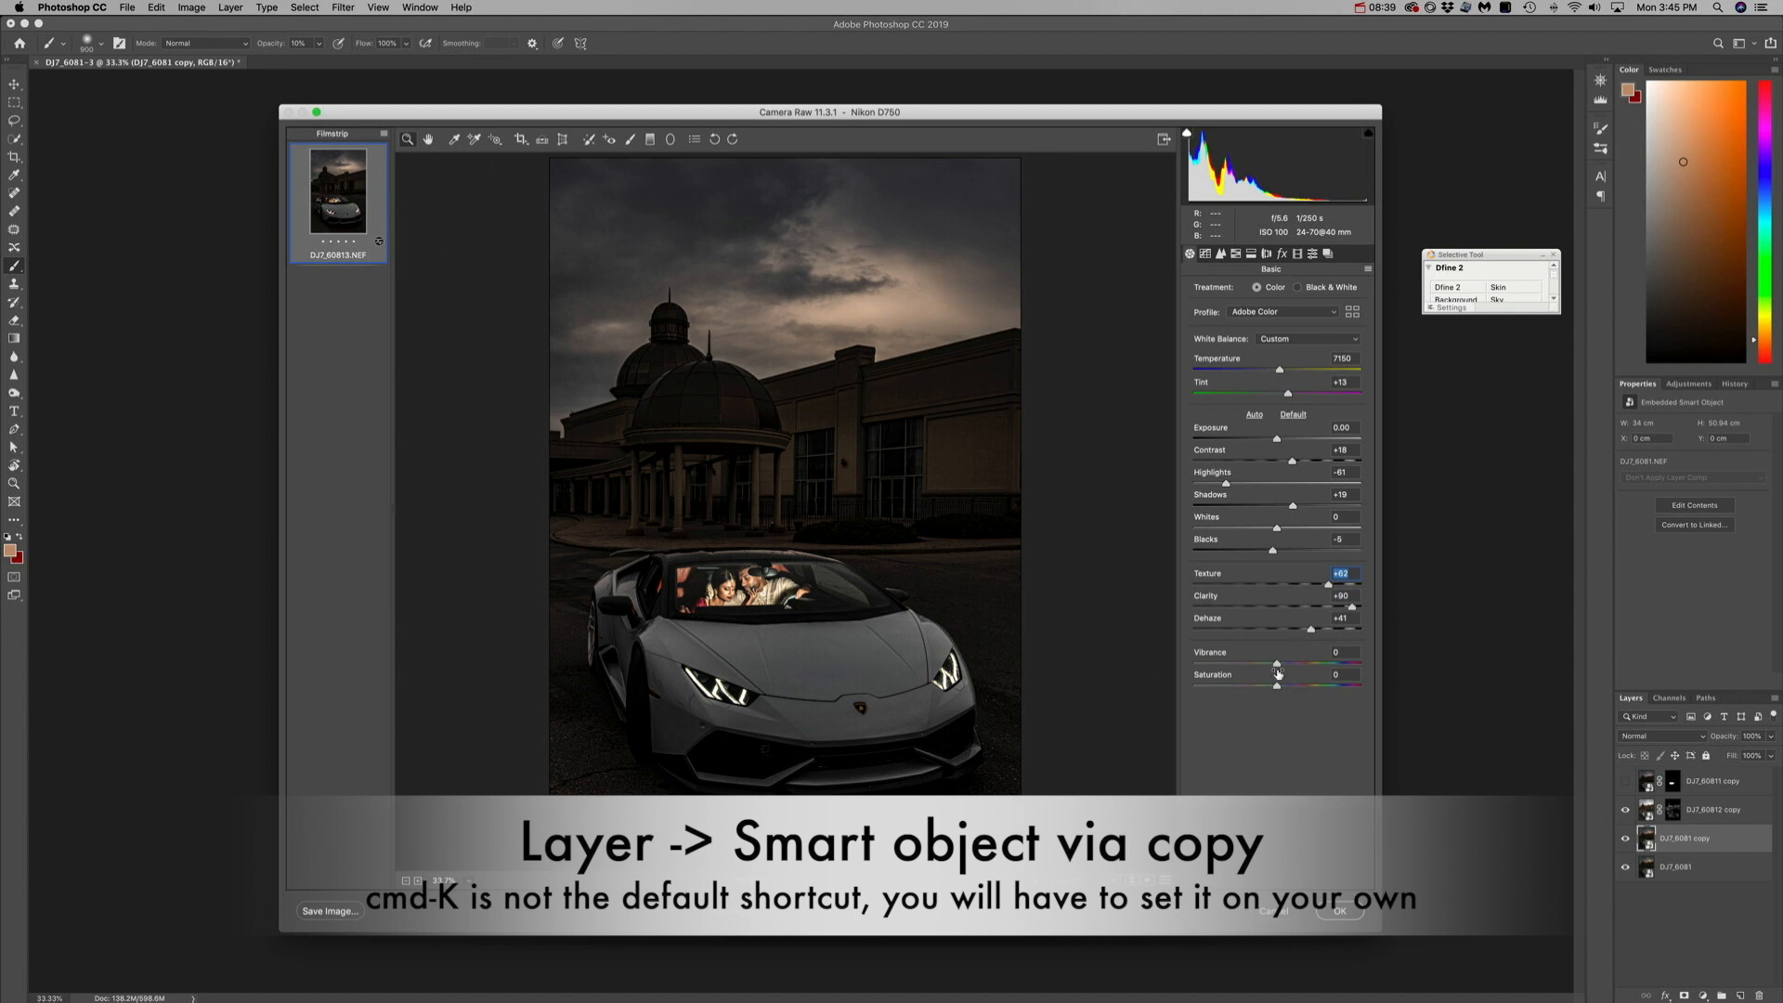
{"action": "left_click_drag", "start_coordinate": [1277, 666], "coordinate": [1307, 688]}
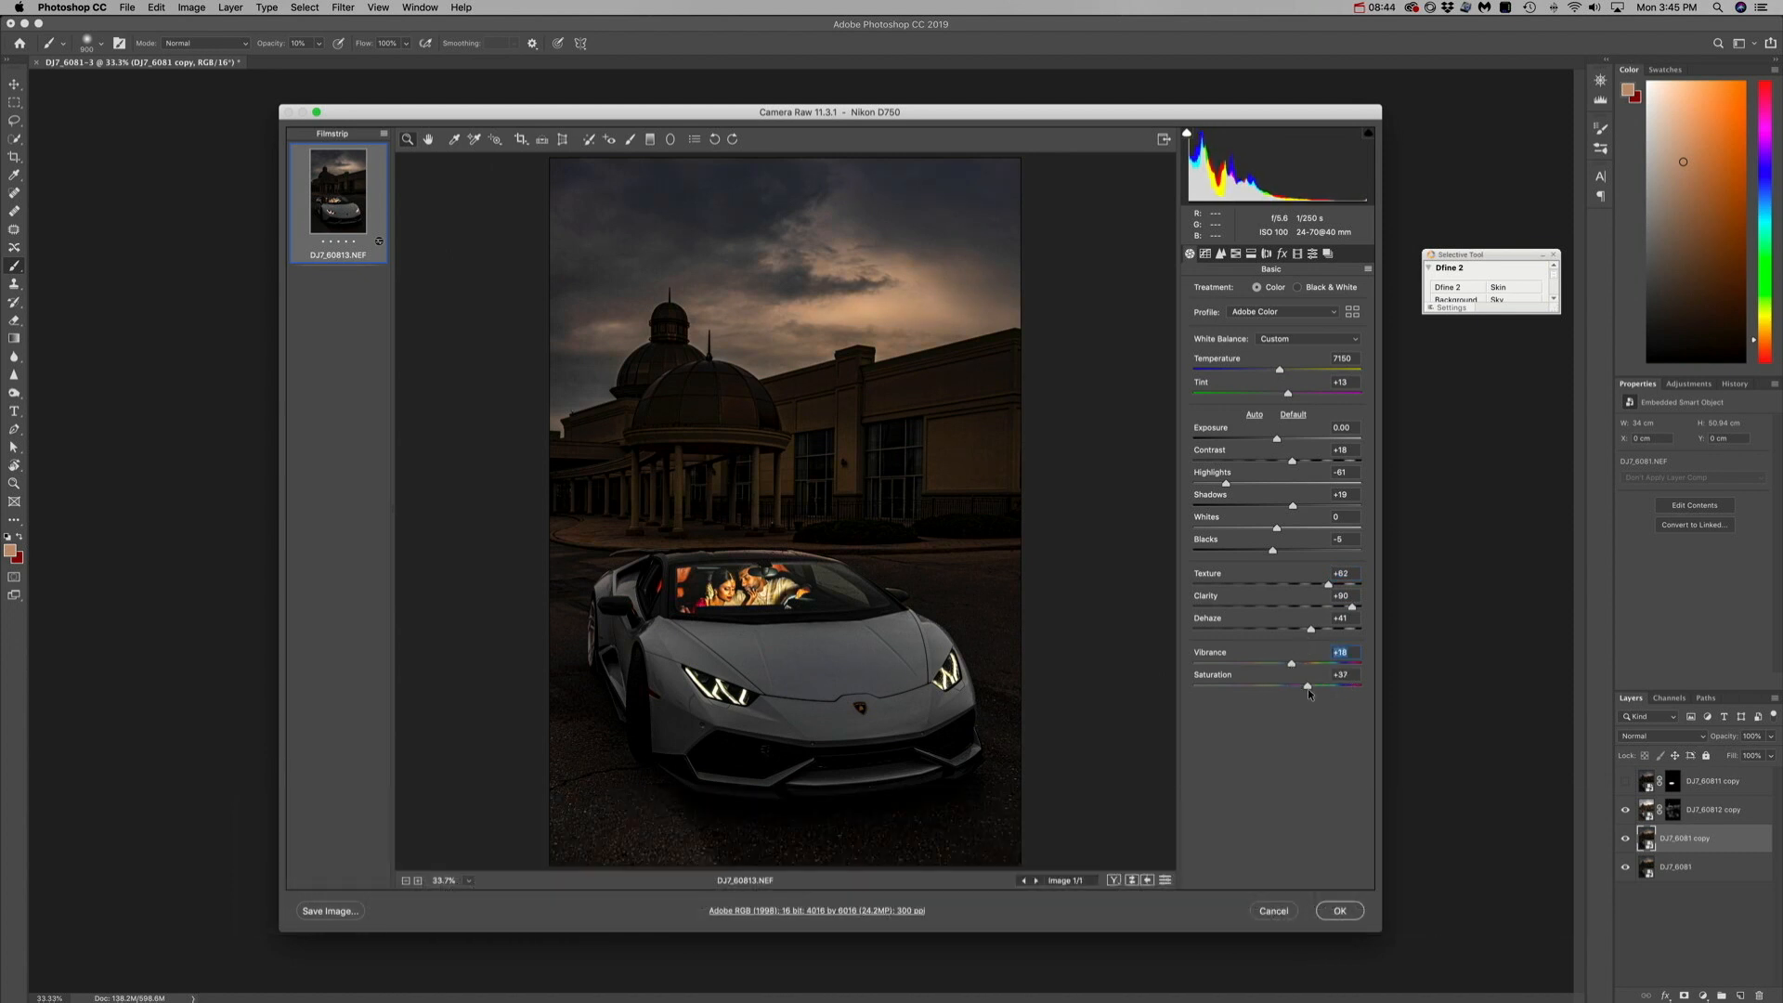
{"action": "left_click", "coordinate": [1338, 910]}
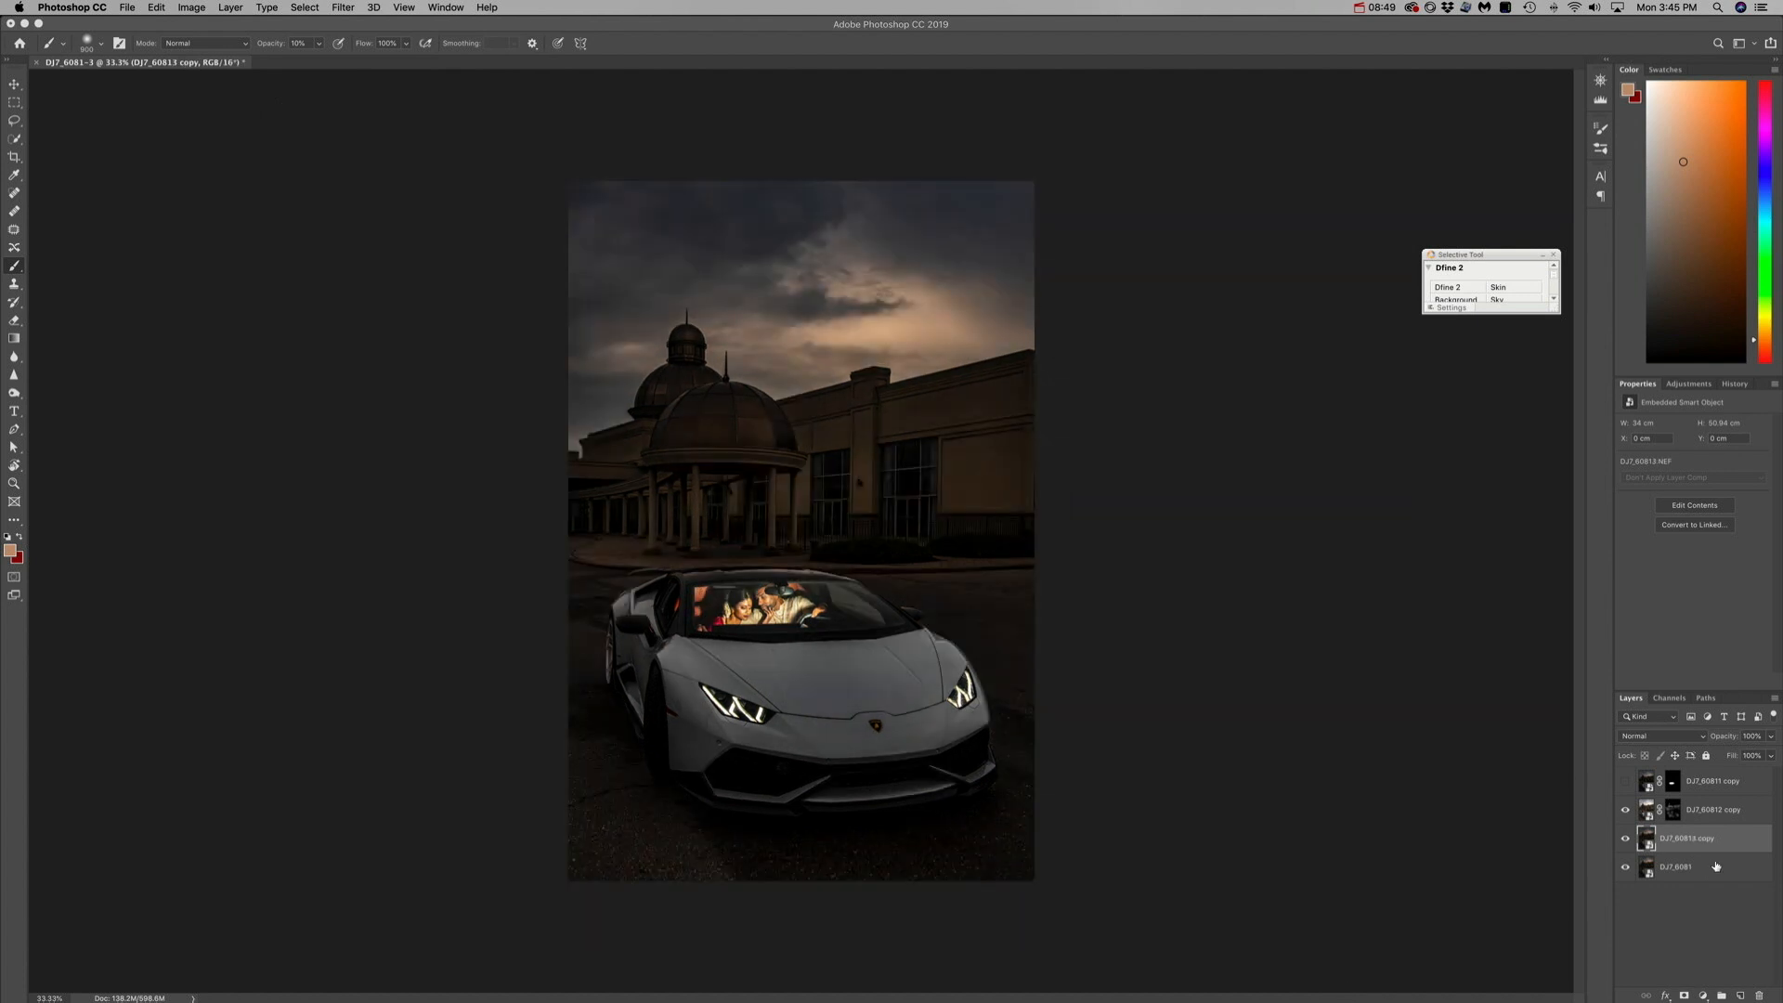
- Conceal the textured, saturated copy with a black layer mask and paint the bright clouds back in with a large white brush at 20% opacity
{"action": "left_click", "coordinate": [1683, 995], "text": "alt"}
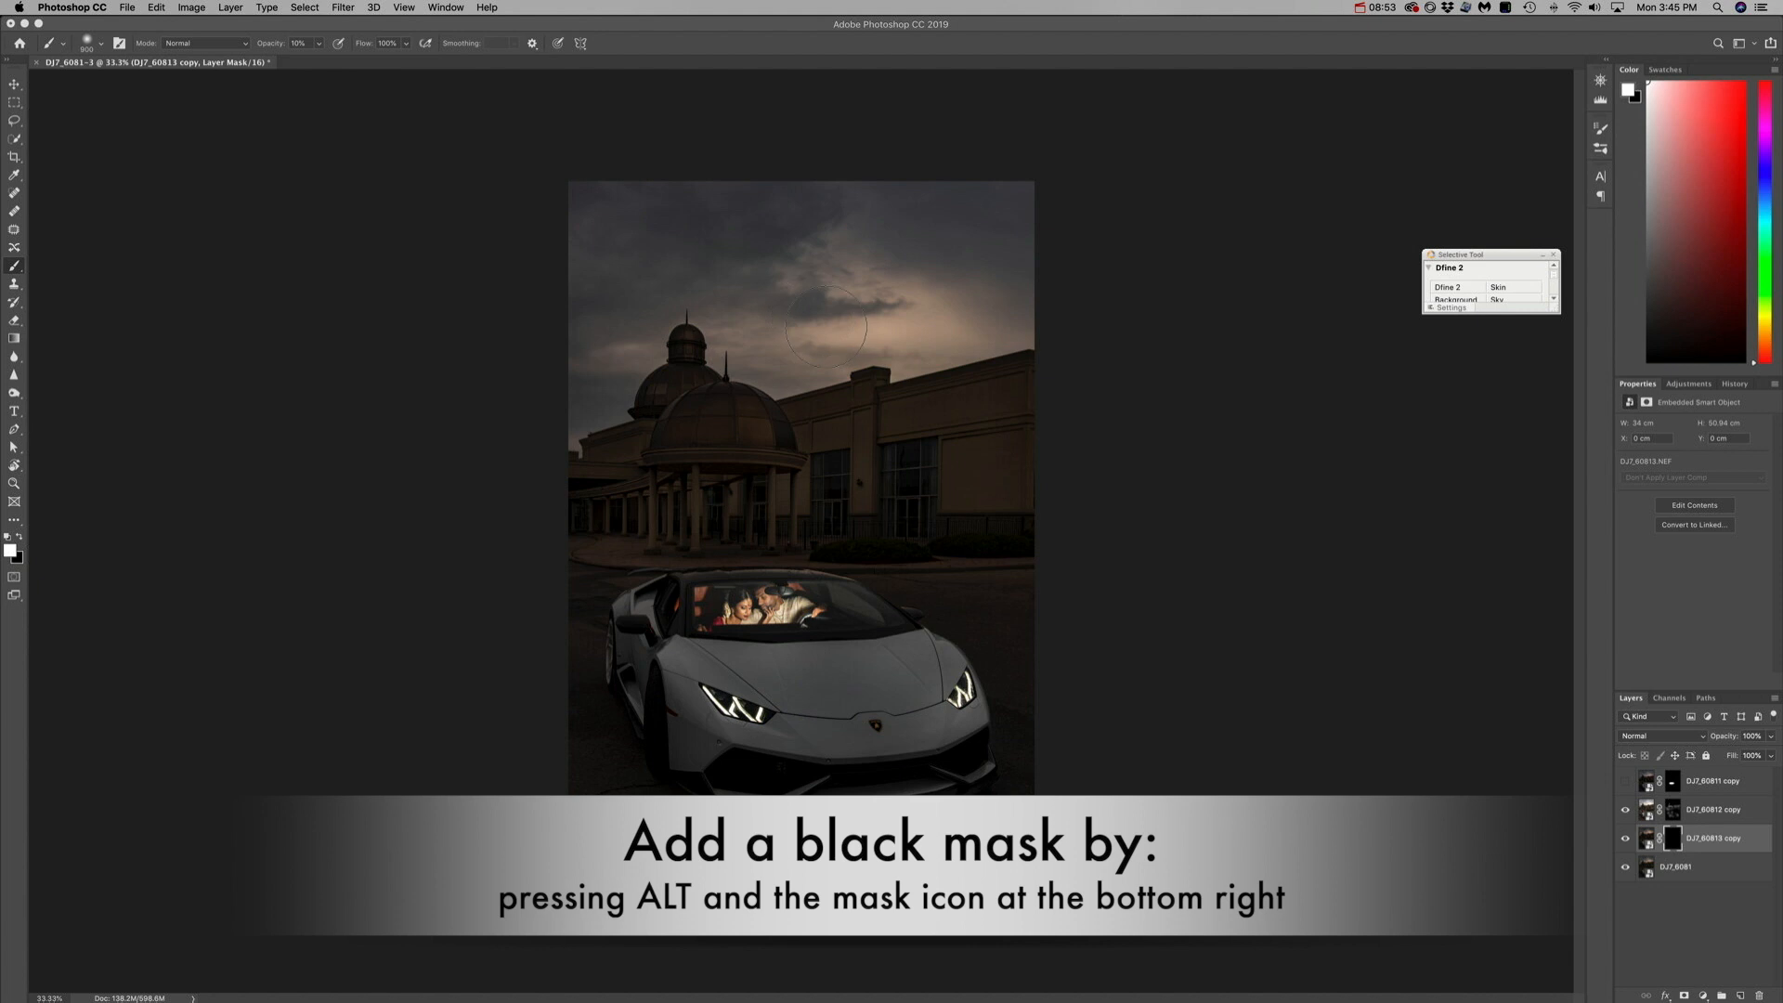
{"action": "key", "text": "2"}
{"action": "mouse_move", "coordinate": [791, 286]}
{"action": "left_mouse_down"}
{"action": "mouse_move", "coordinate": [940, 289]}
{"action": "mouse_move", "coordinate": [878, 284]}
{"action": "left_mouse_up"}
{"action": "key", "text": "bracketright"}
{"action": "key", "text": "bracketright"}
{"action": "key", "text": "bracketright"}
{"action": "key", "text": "bracketright"}
{"action": "key", "text": "bracketright"}
{"action": "key", "text": "bracketright"}
{"action": "key", "text": "bracketright"}
{"action": "key", "text": "bracketright"}
{"action": "key", "text": "bracketright"}
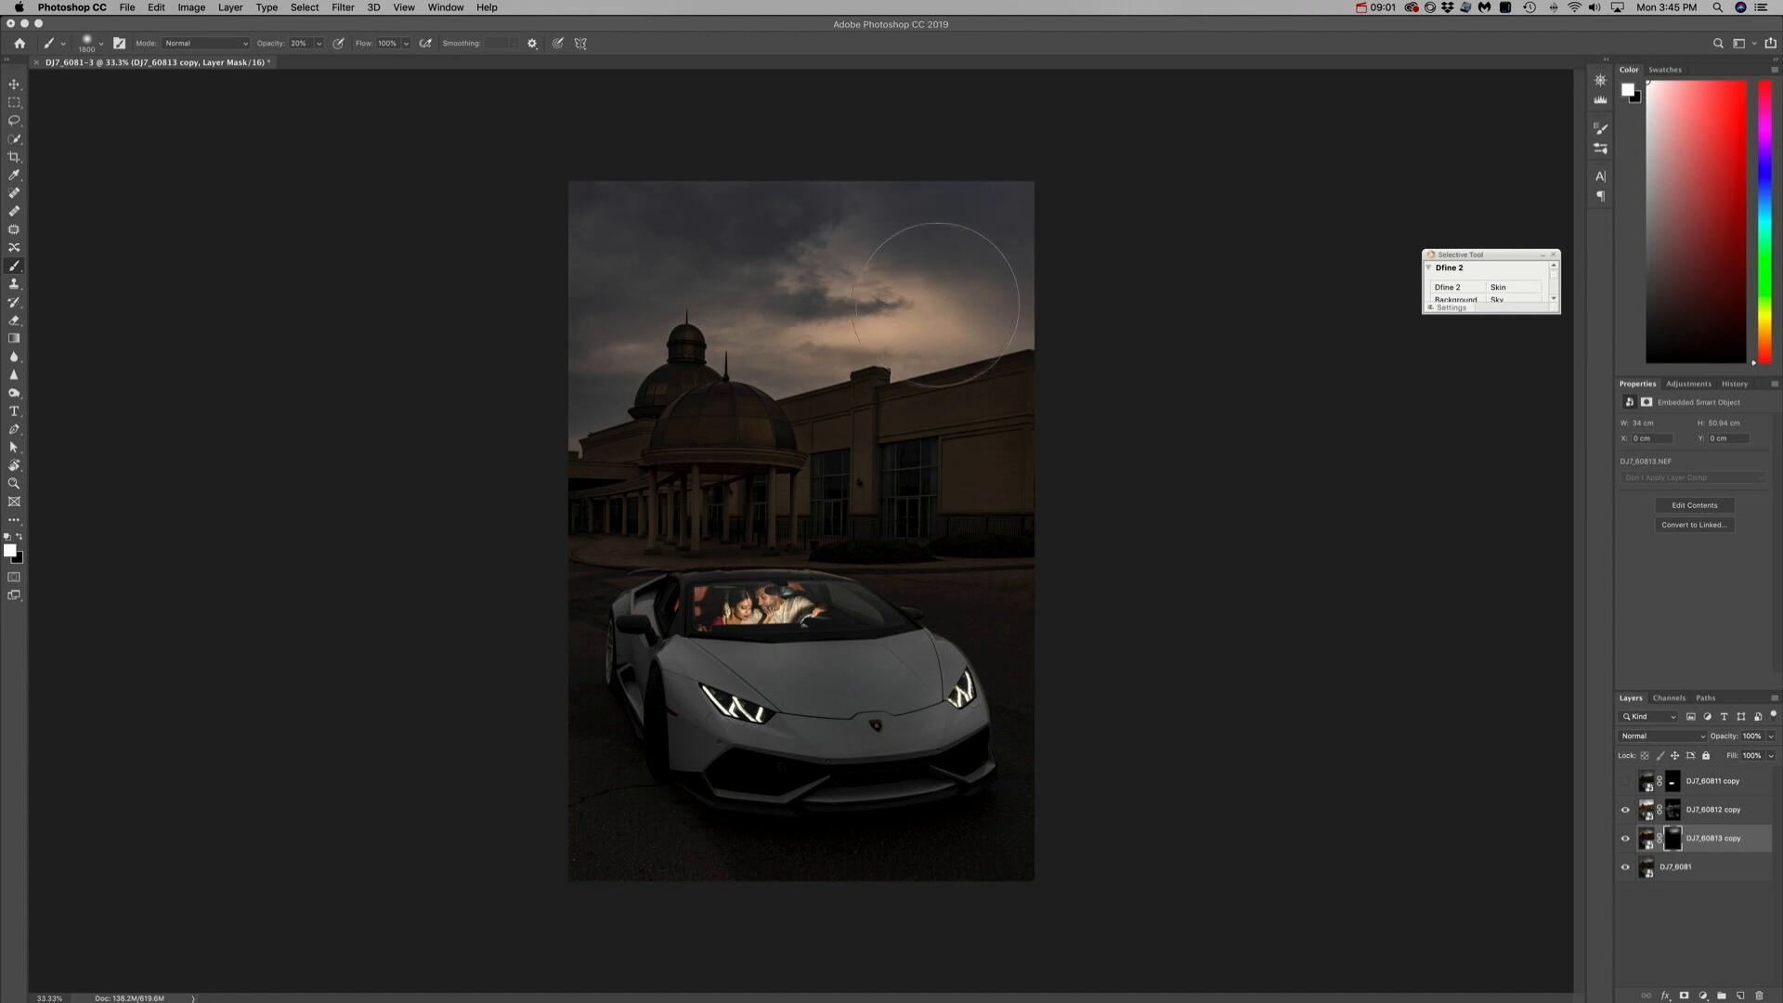
- Paint white at 20% opacity across the rest of the sky, using a smaller brush around the domes
{"action": "key", "text": "bracketleft"}
{"action": "key", "text": "bracketleft"}
{"action": "key", "text": "bracketleft"}
{"action": "key", "text": "bracketleft"}
{"action": "key", "text": "bracketleft"}
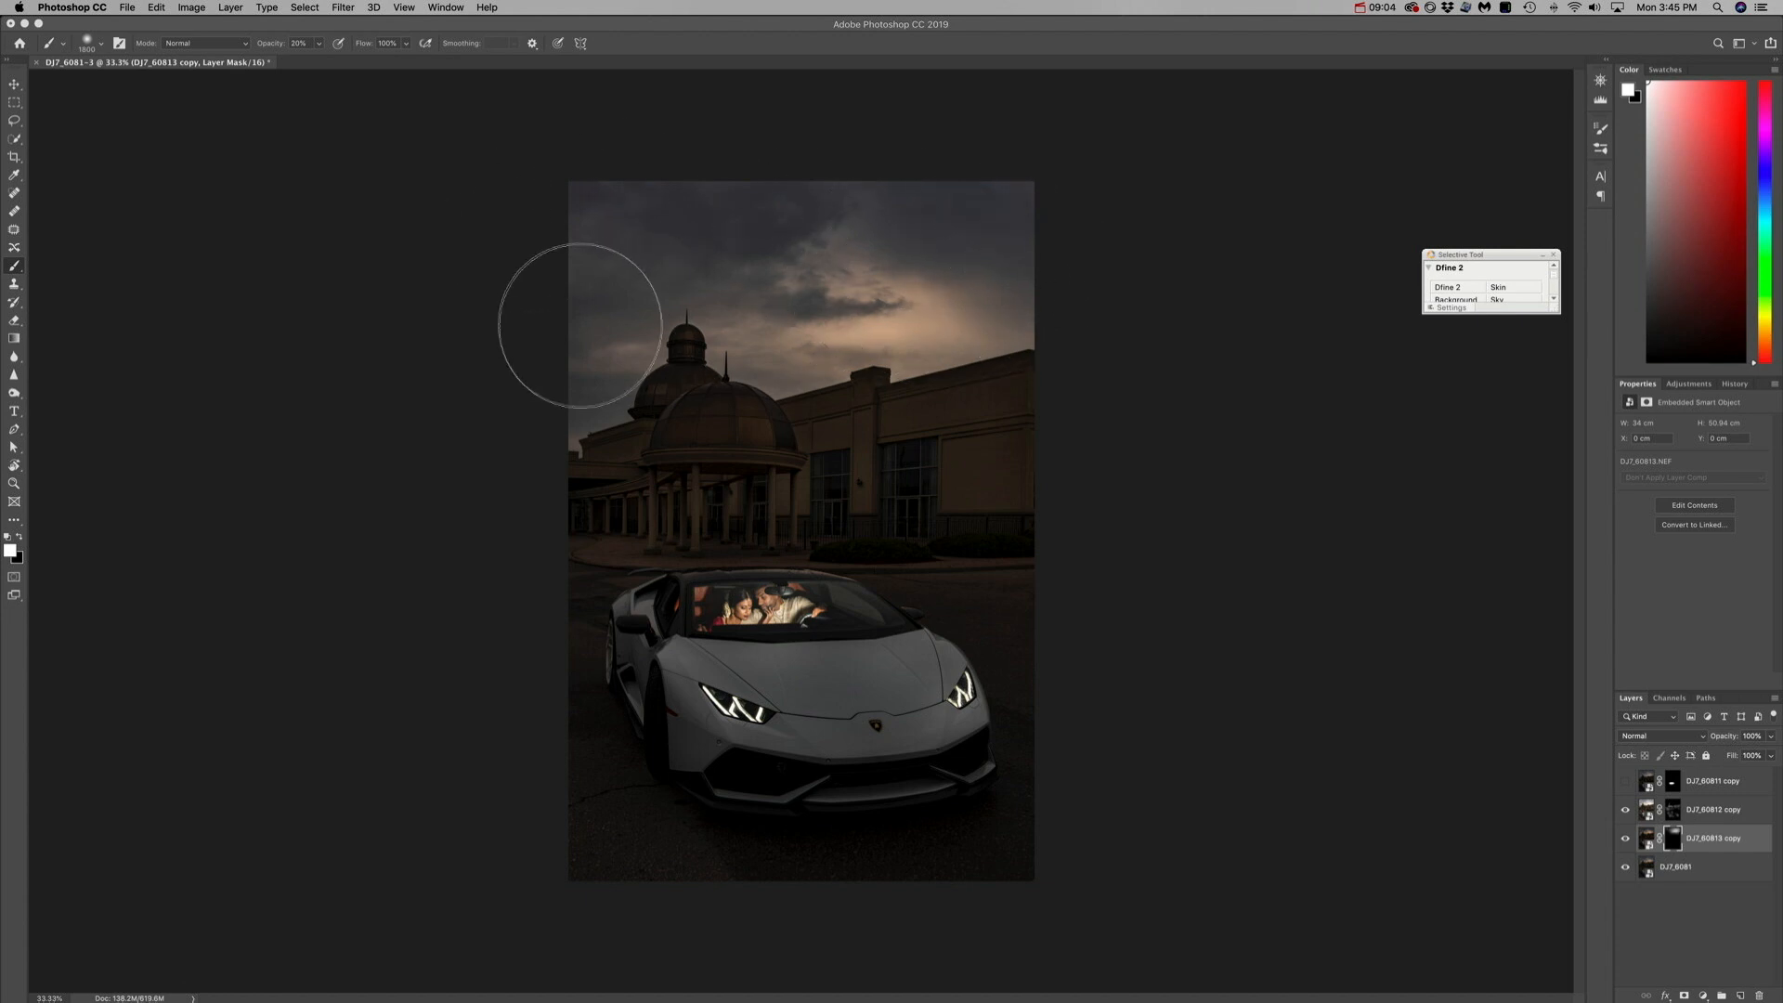
{"action": "mouse_move", "coordinate": [656, 296]}
{"action": "left_mouse_down"}
{"action": "mouse_move", "coordinate": [914, 297]}
{"action": "mouse_move", "coordinate": [995, 270]}
{"action": "mouse_move", "coordinate": [917, 302]}
{"action": "left_mouse_up"}
{"action": "key", "text": "bracketleft"}
{"action": "key", "text": "bracketleft"}
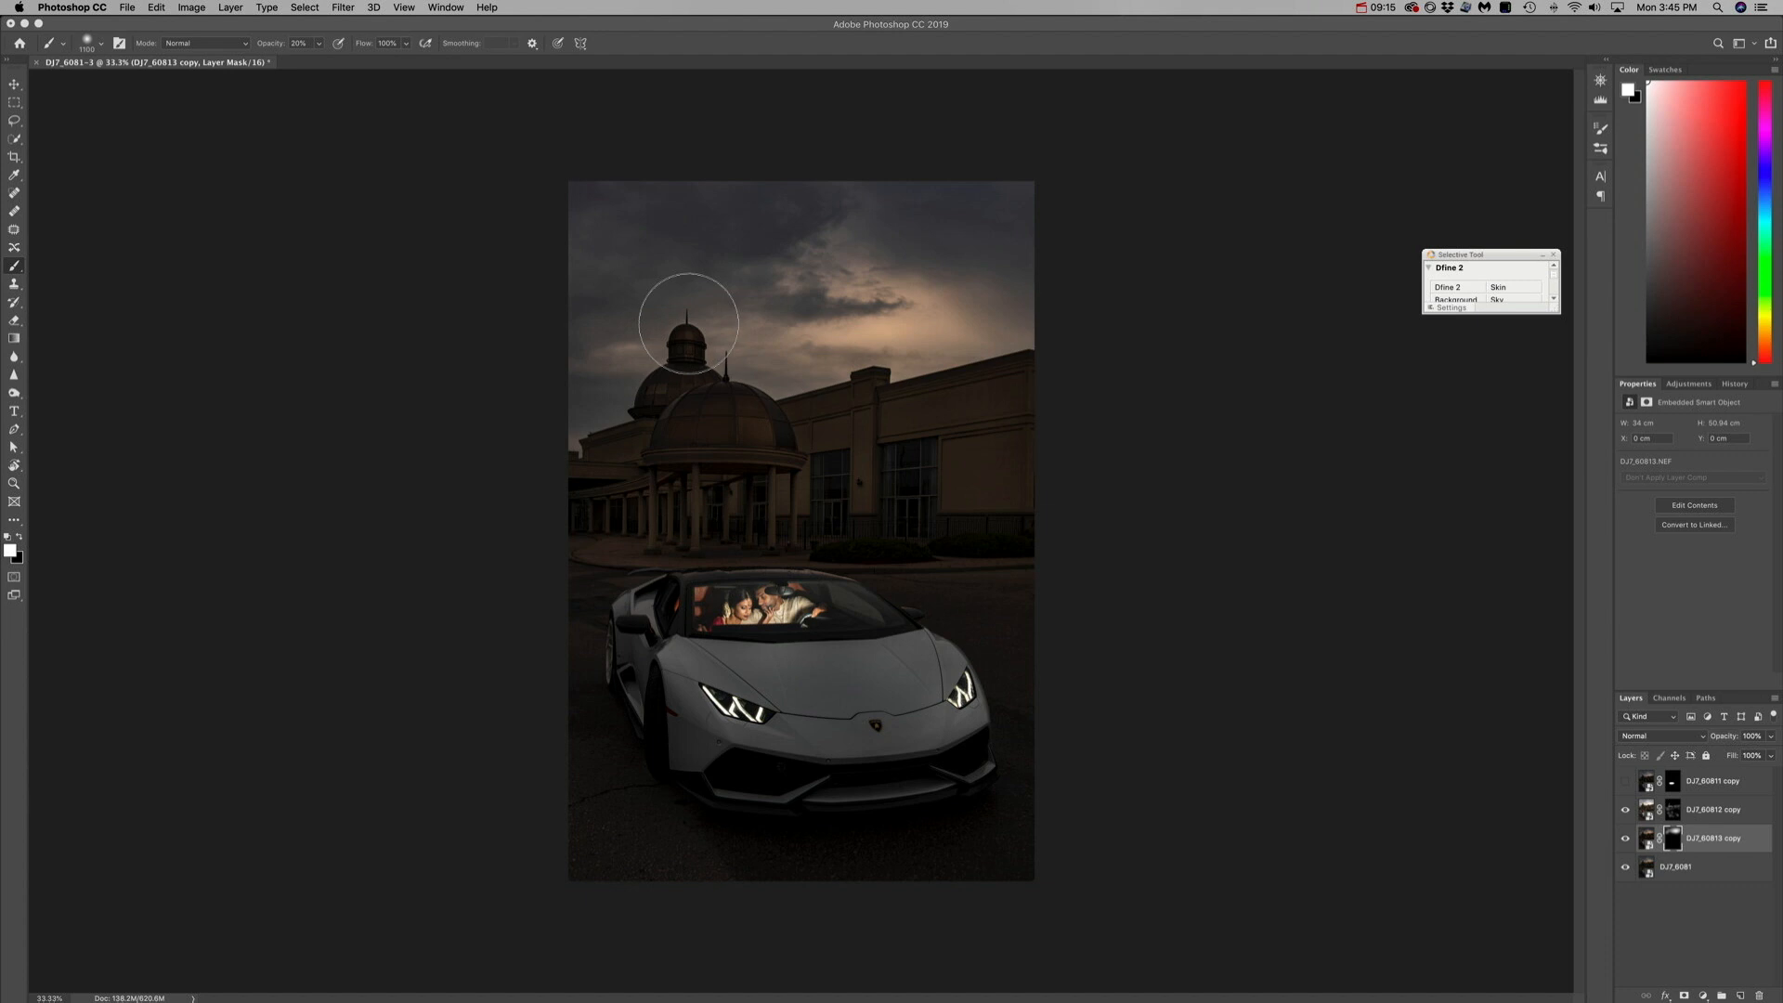
{"action": "left_click_drag", "start_coordinate": [687, 325], "coordinate": [789, 330]}
- Target the sky copy's mask and switch to a black brush at 60% opacity for restoring the domes
{"action": "key", "text": "super+0"}
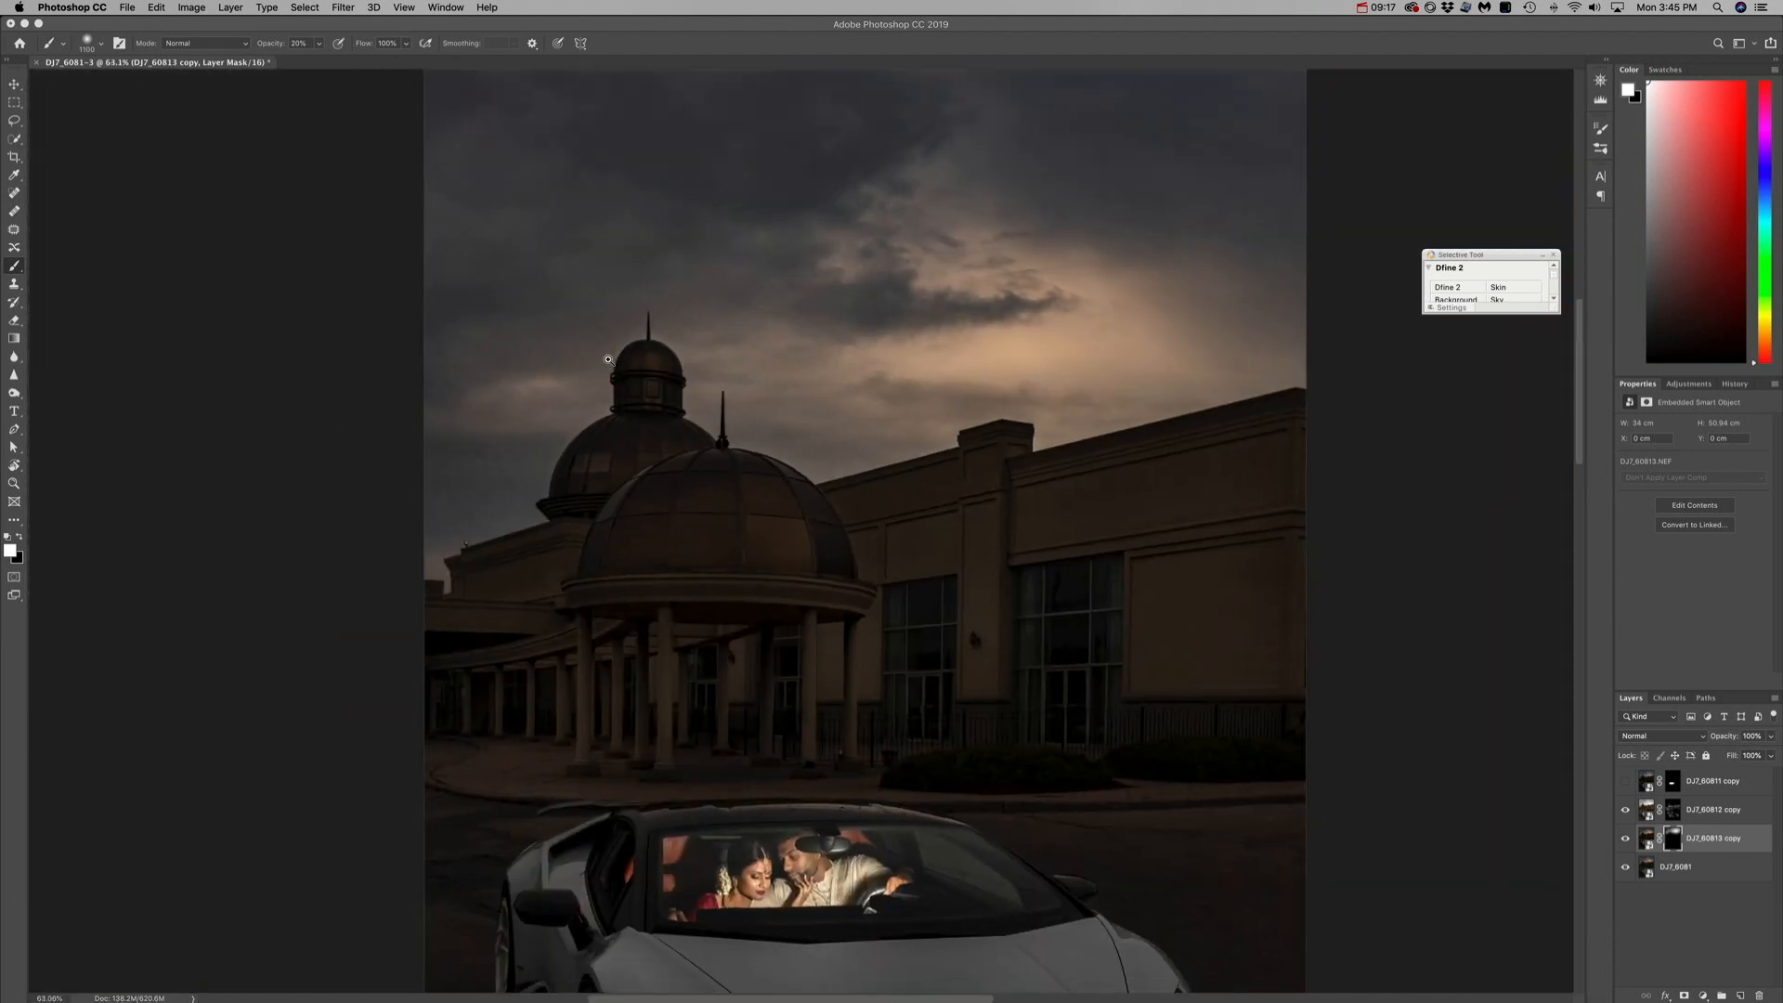
{"action": "left_click", "coordinate": [1672, 840]}
{"action": "key", "text": "x"}
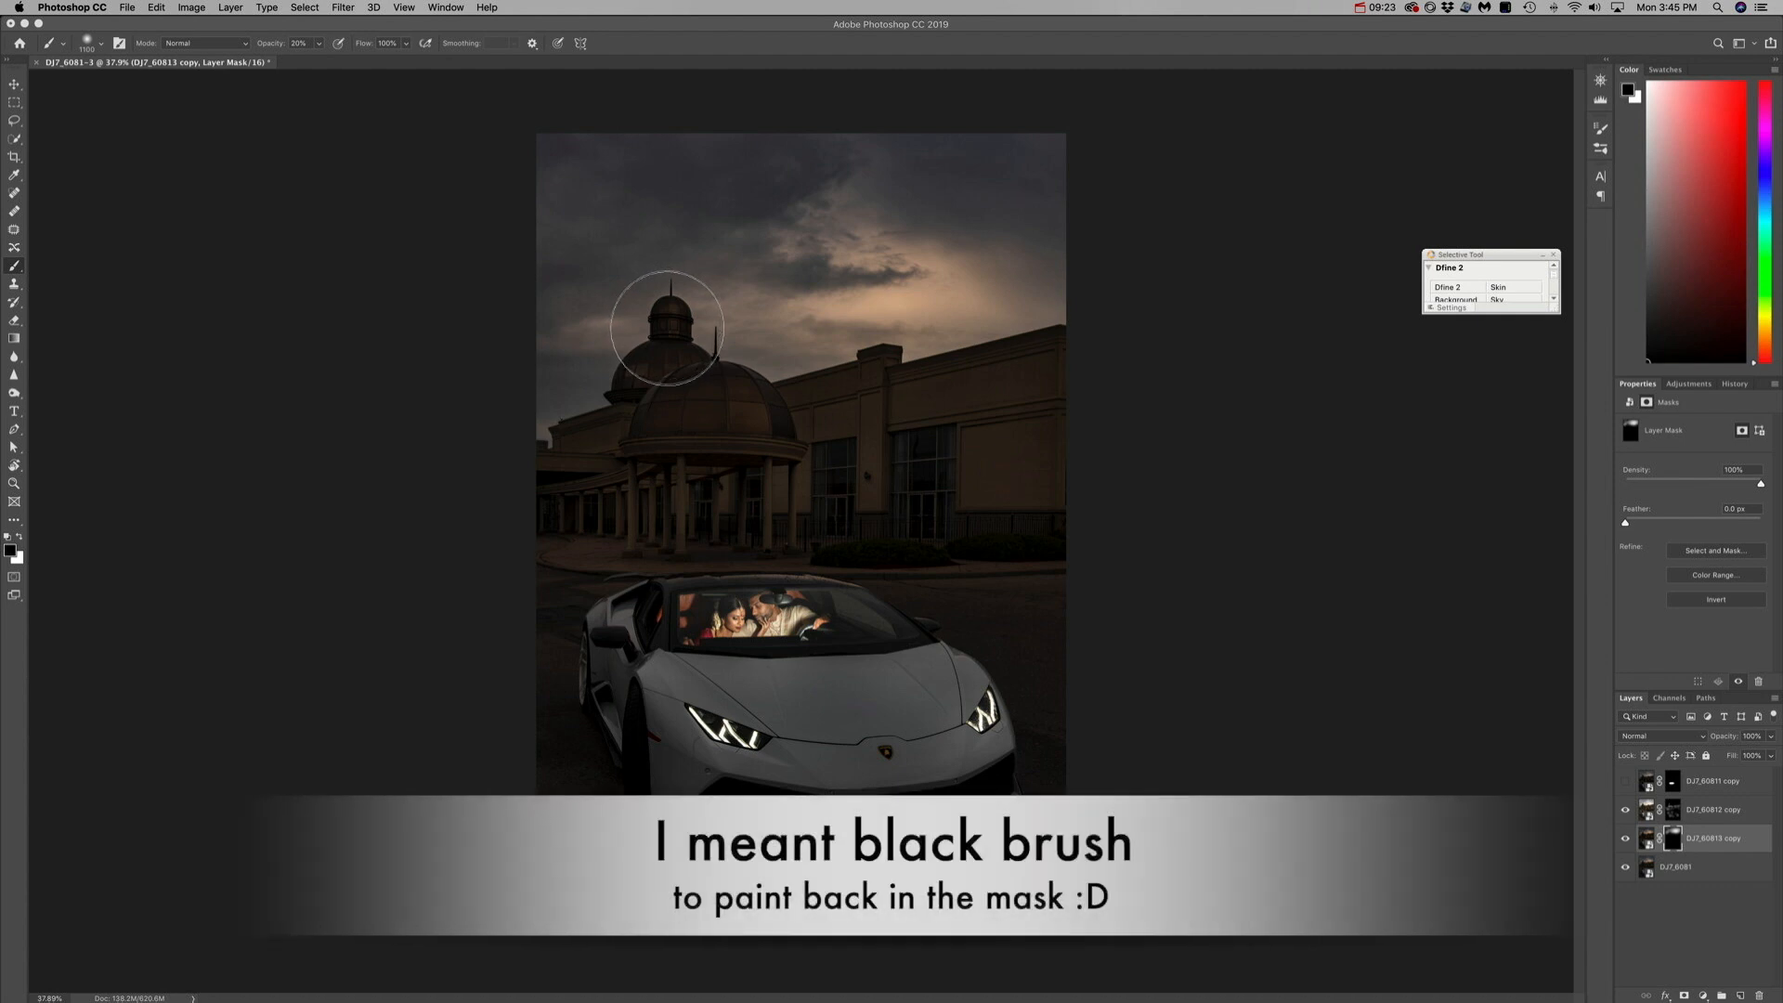
{"action": "key", "text": "6"}
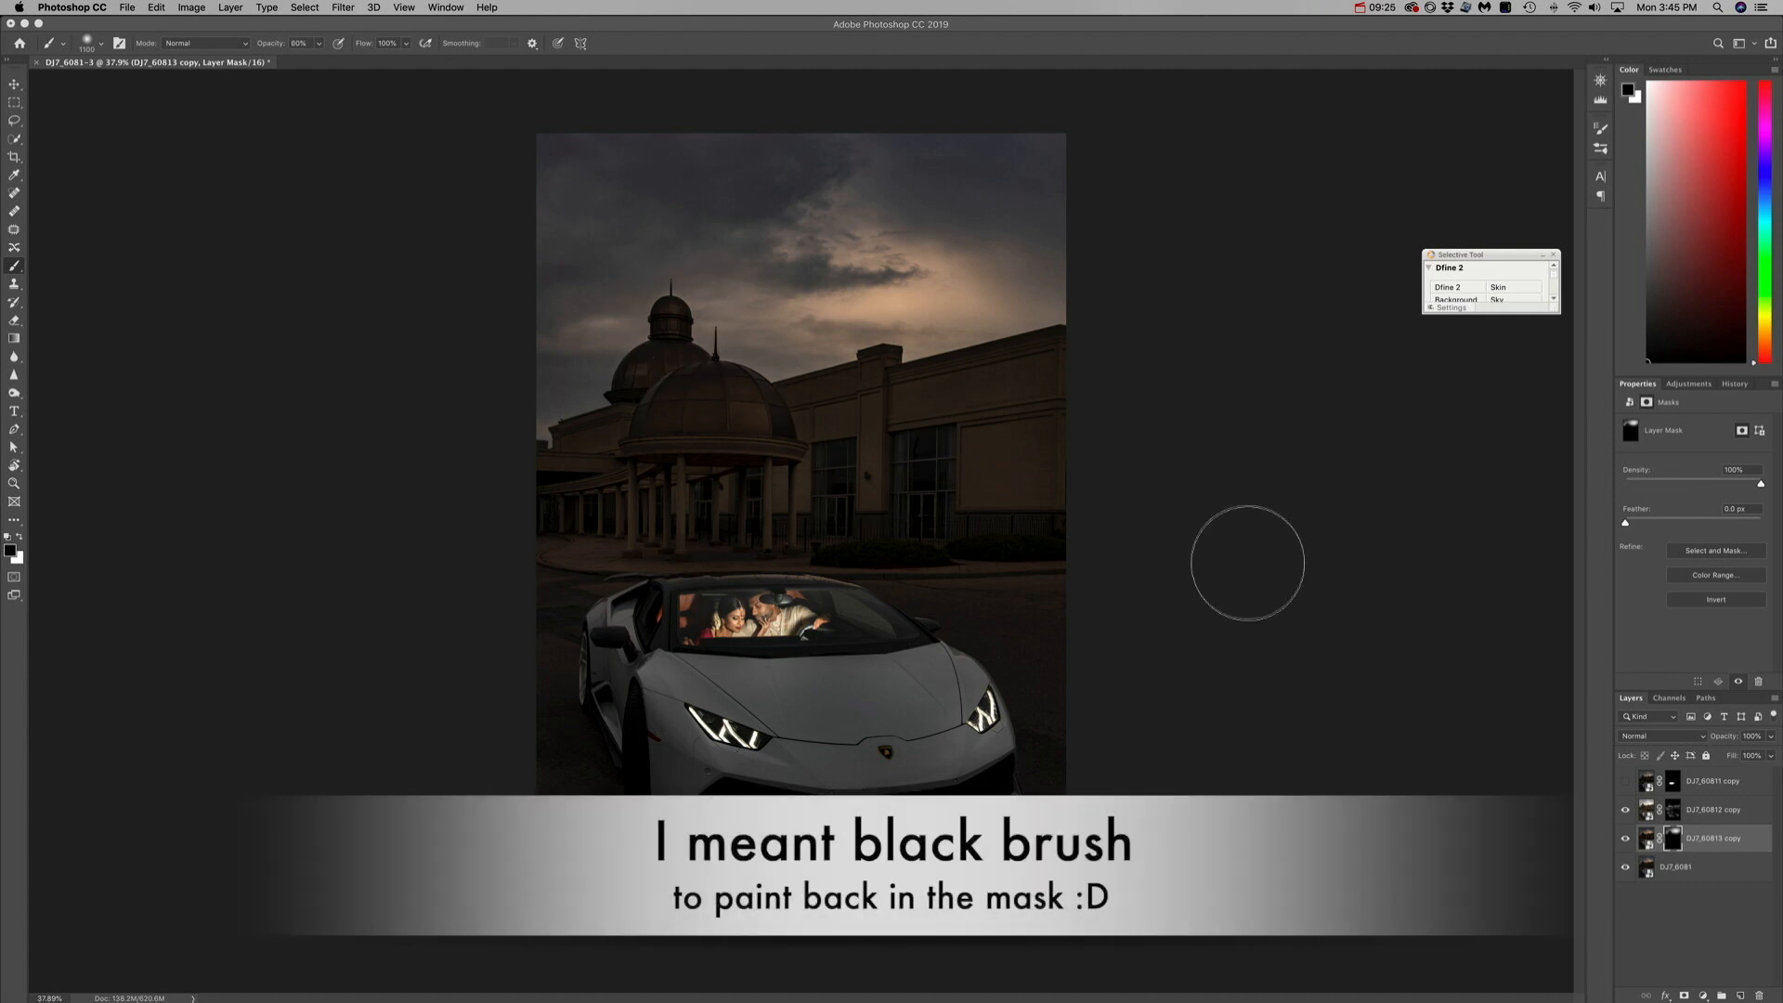
- Show the masked copy layer of the couple again and compare the edit with the original photo through the history states
{"action": "left_click", "coordinate": [1625, 785]}
{"action": "left_click", "coordinate": [1754, 790]}
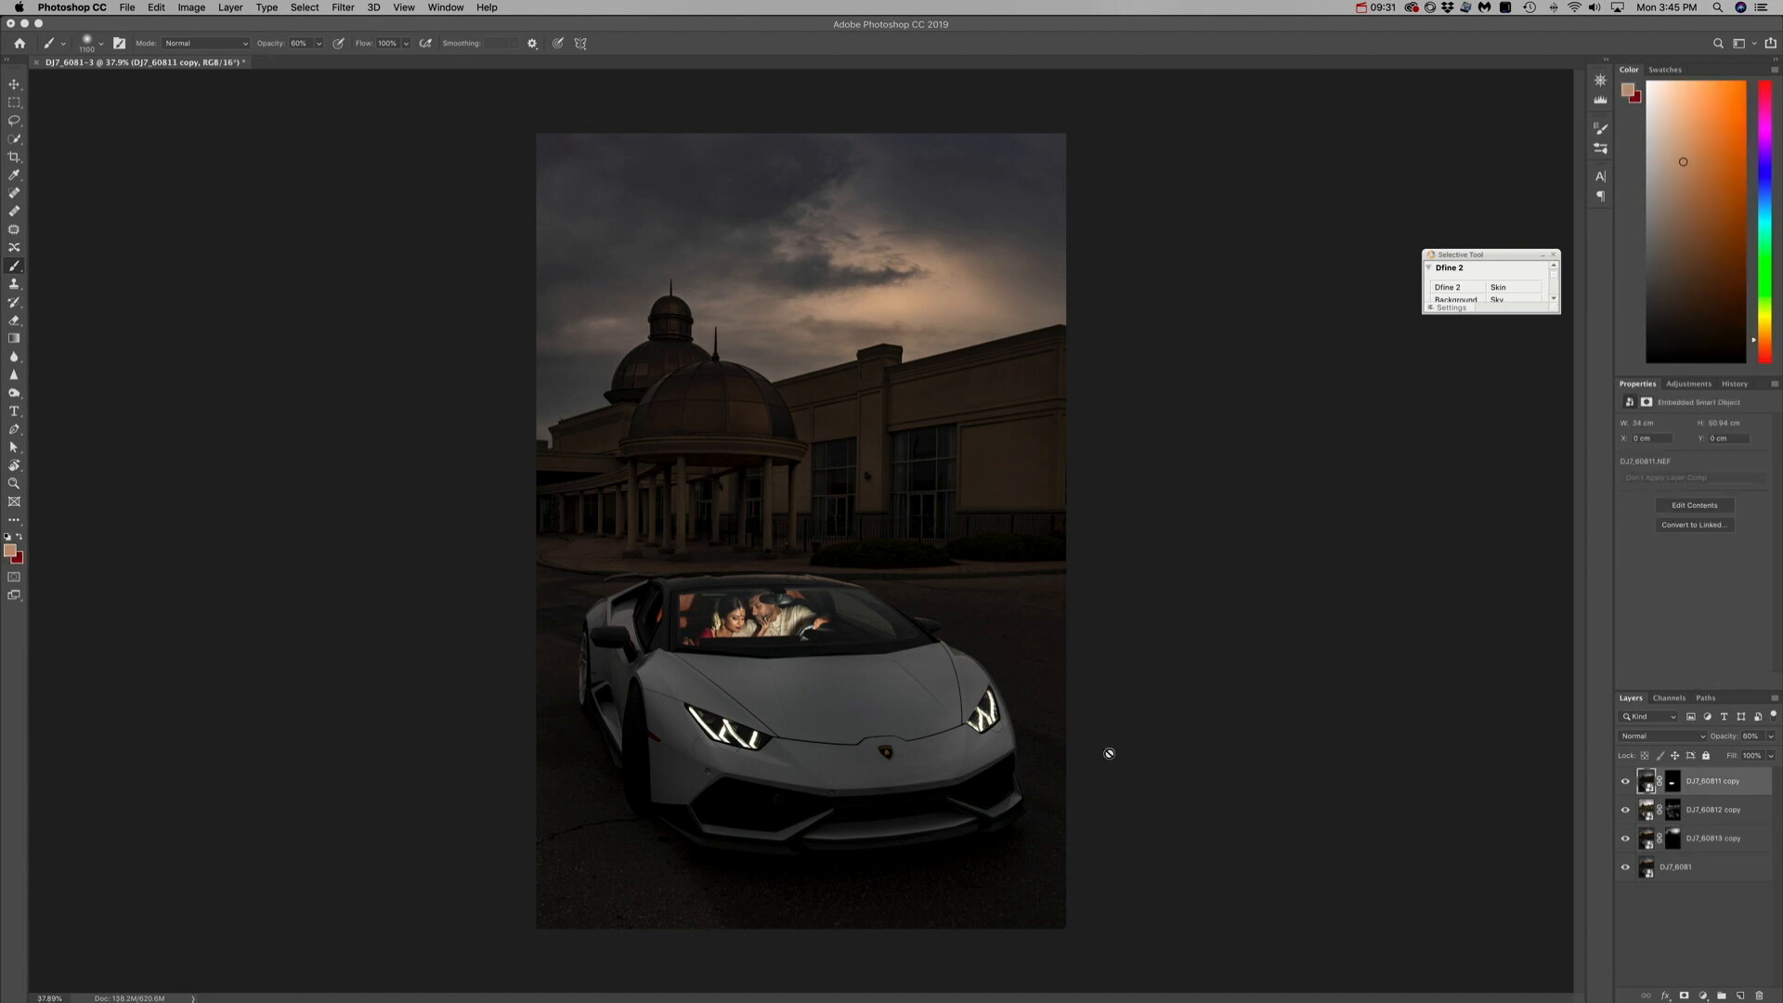
{"action": "left_click", "coordinate": [1733, 385]}
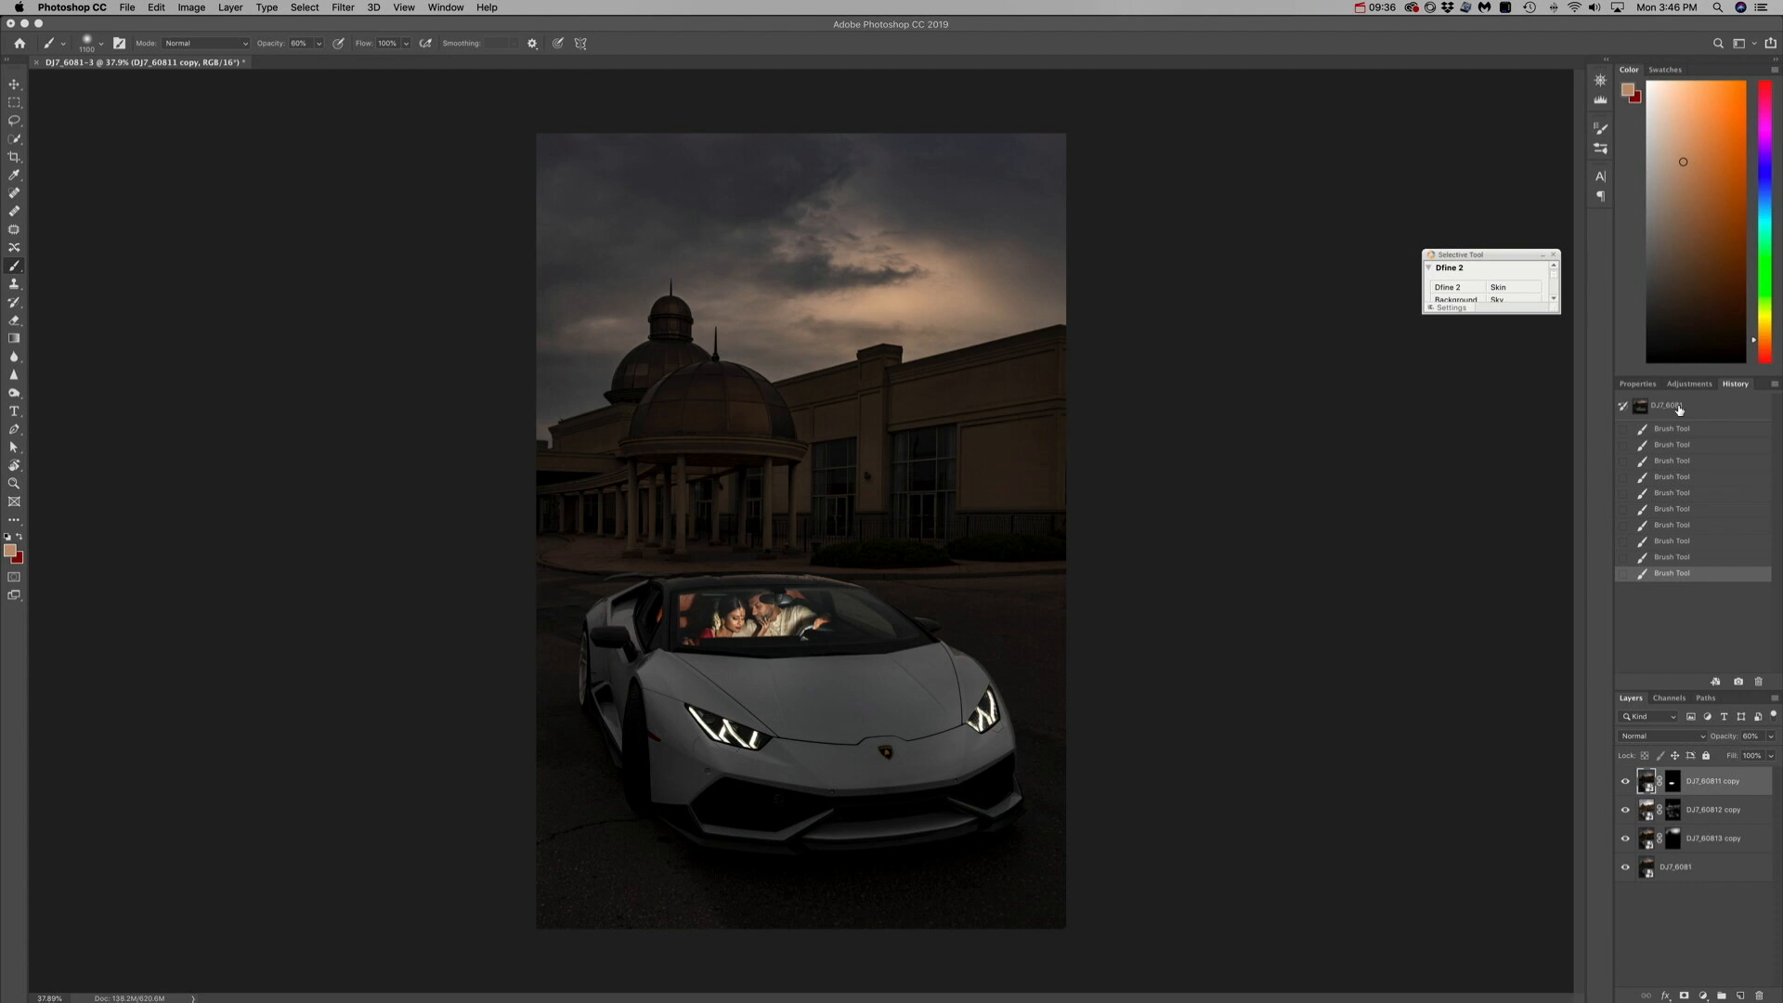
{"action": "left_click", "coordinate": [1678, 407]}
{"action": "left_click", "coordinate": [1680, 574]}
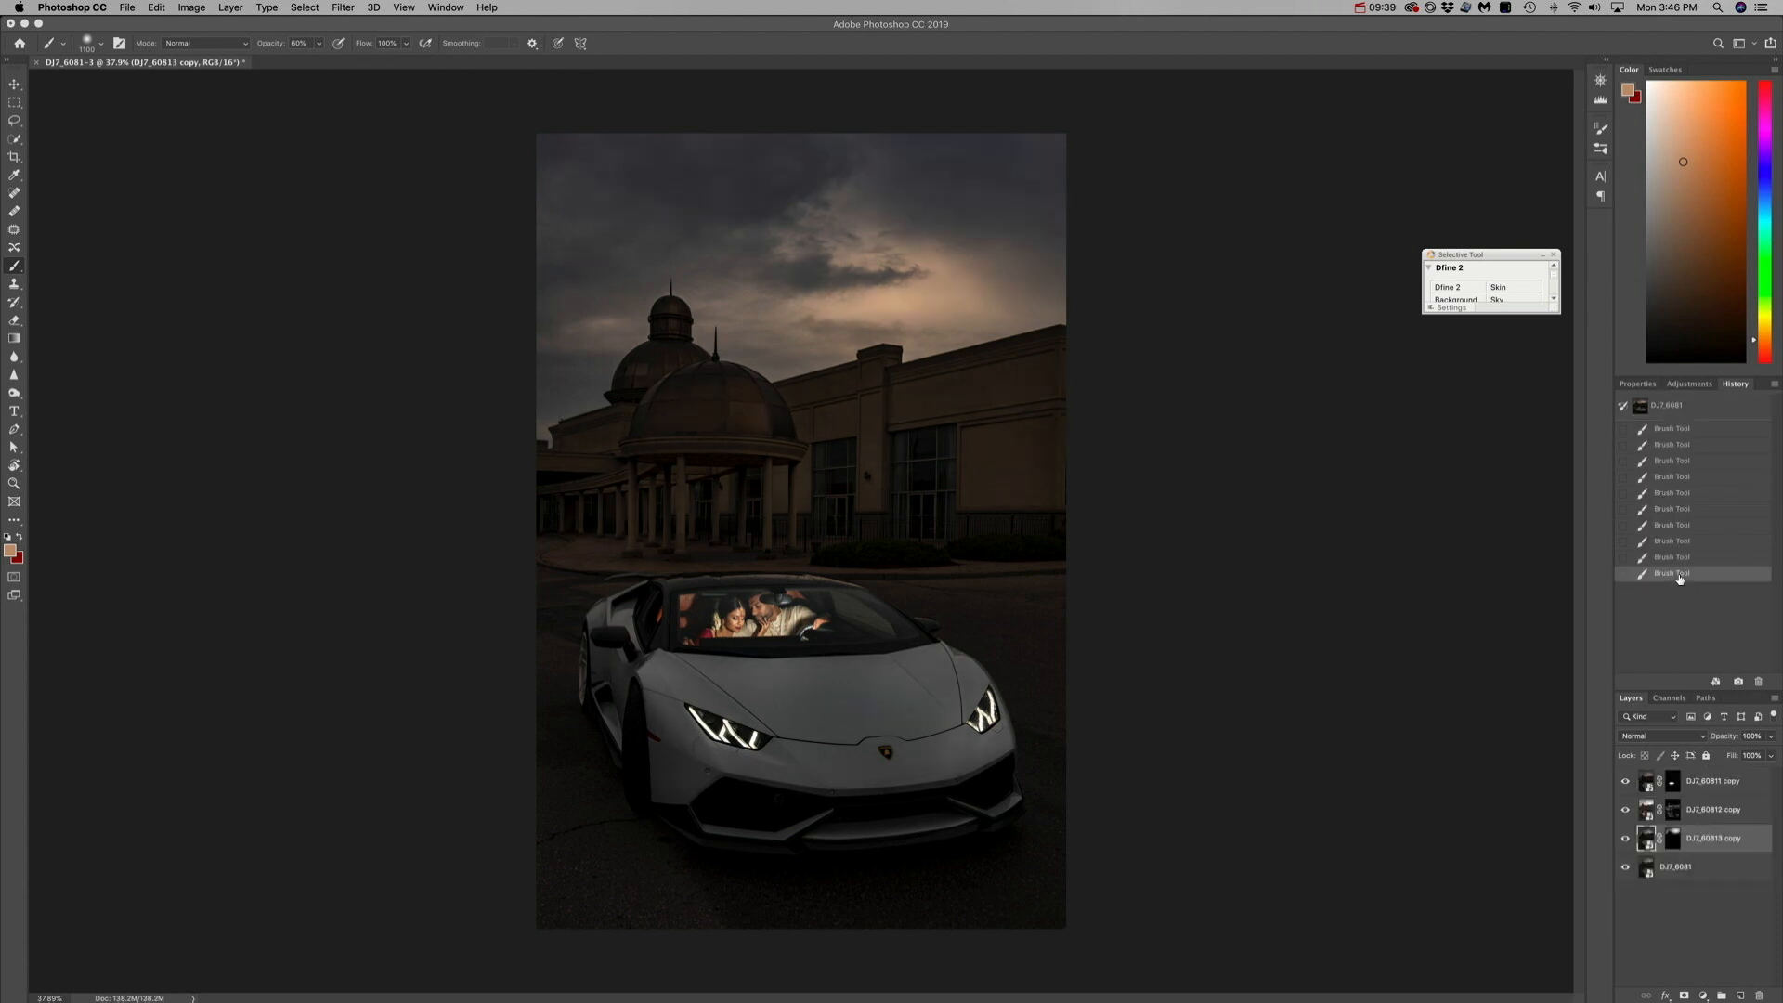
{"action": "left_click", "coordinate": [1677, 407]}
{"action": "left_click", "coordinate": [1667, 574]}
{"action": "left_click", "coordinate": [1710, 784]}
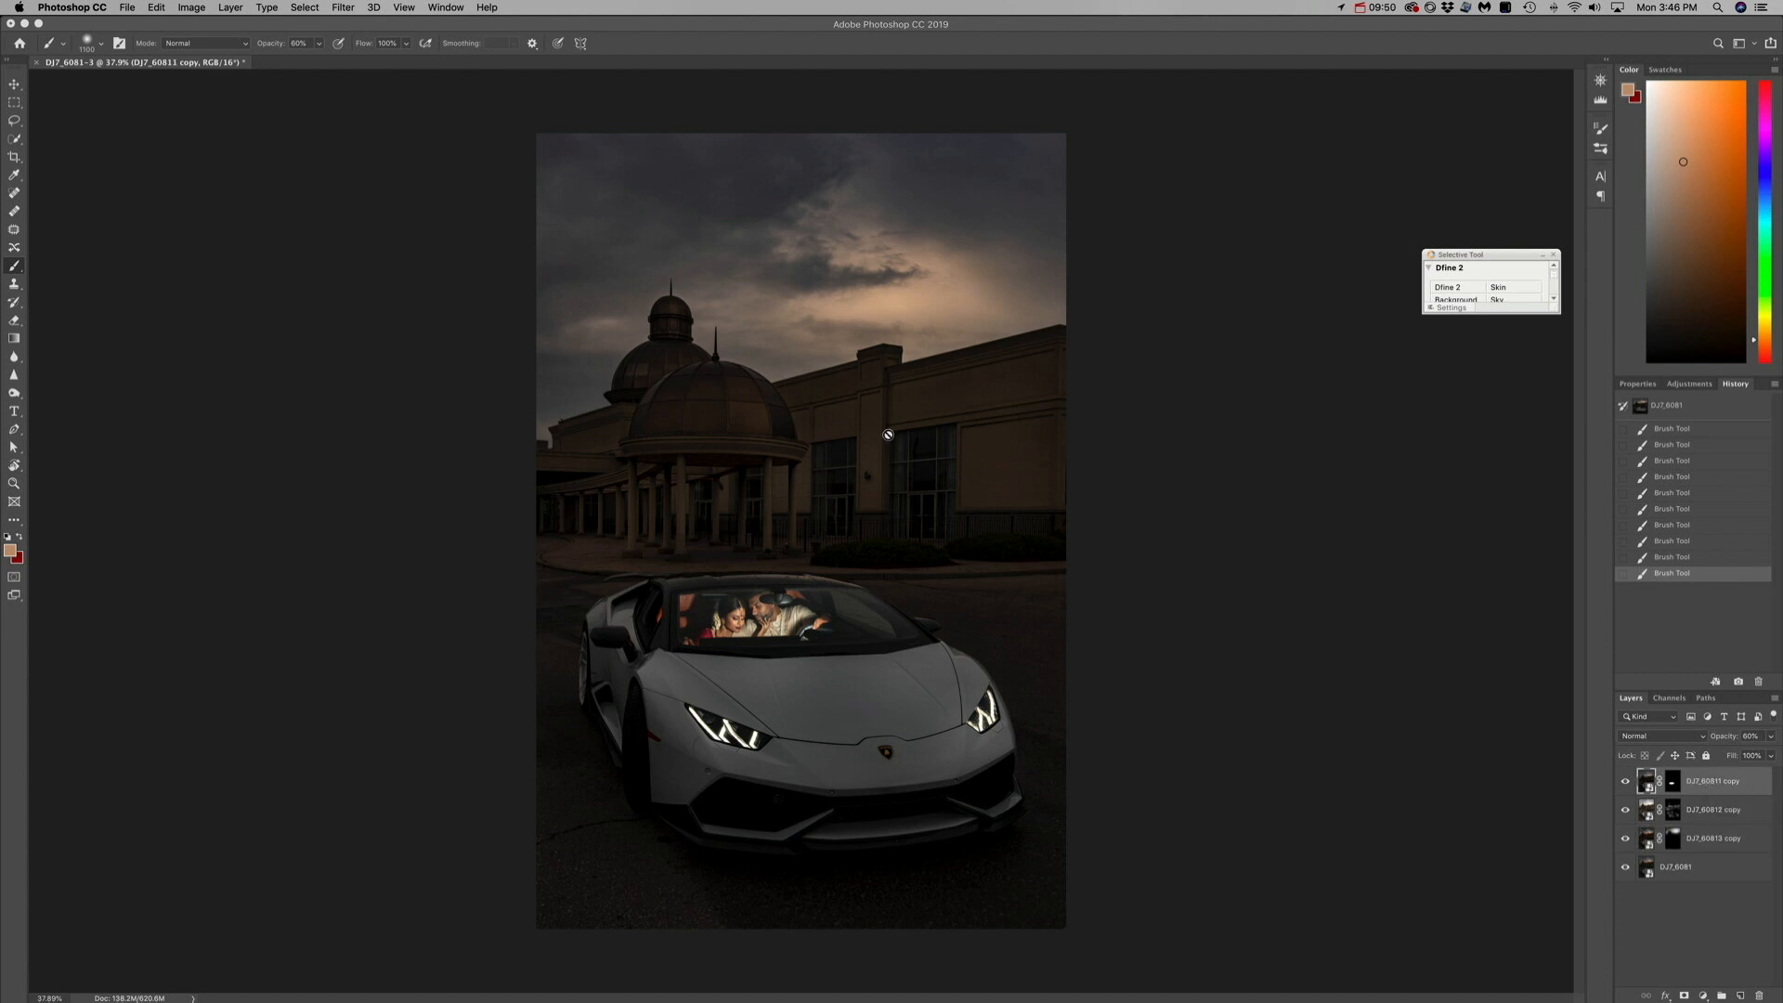
- Flatten the image and duplicate the flattened background onto a new layer
{"action": "left_click", "coordinate": [230, 8]}
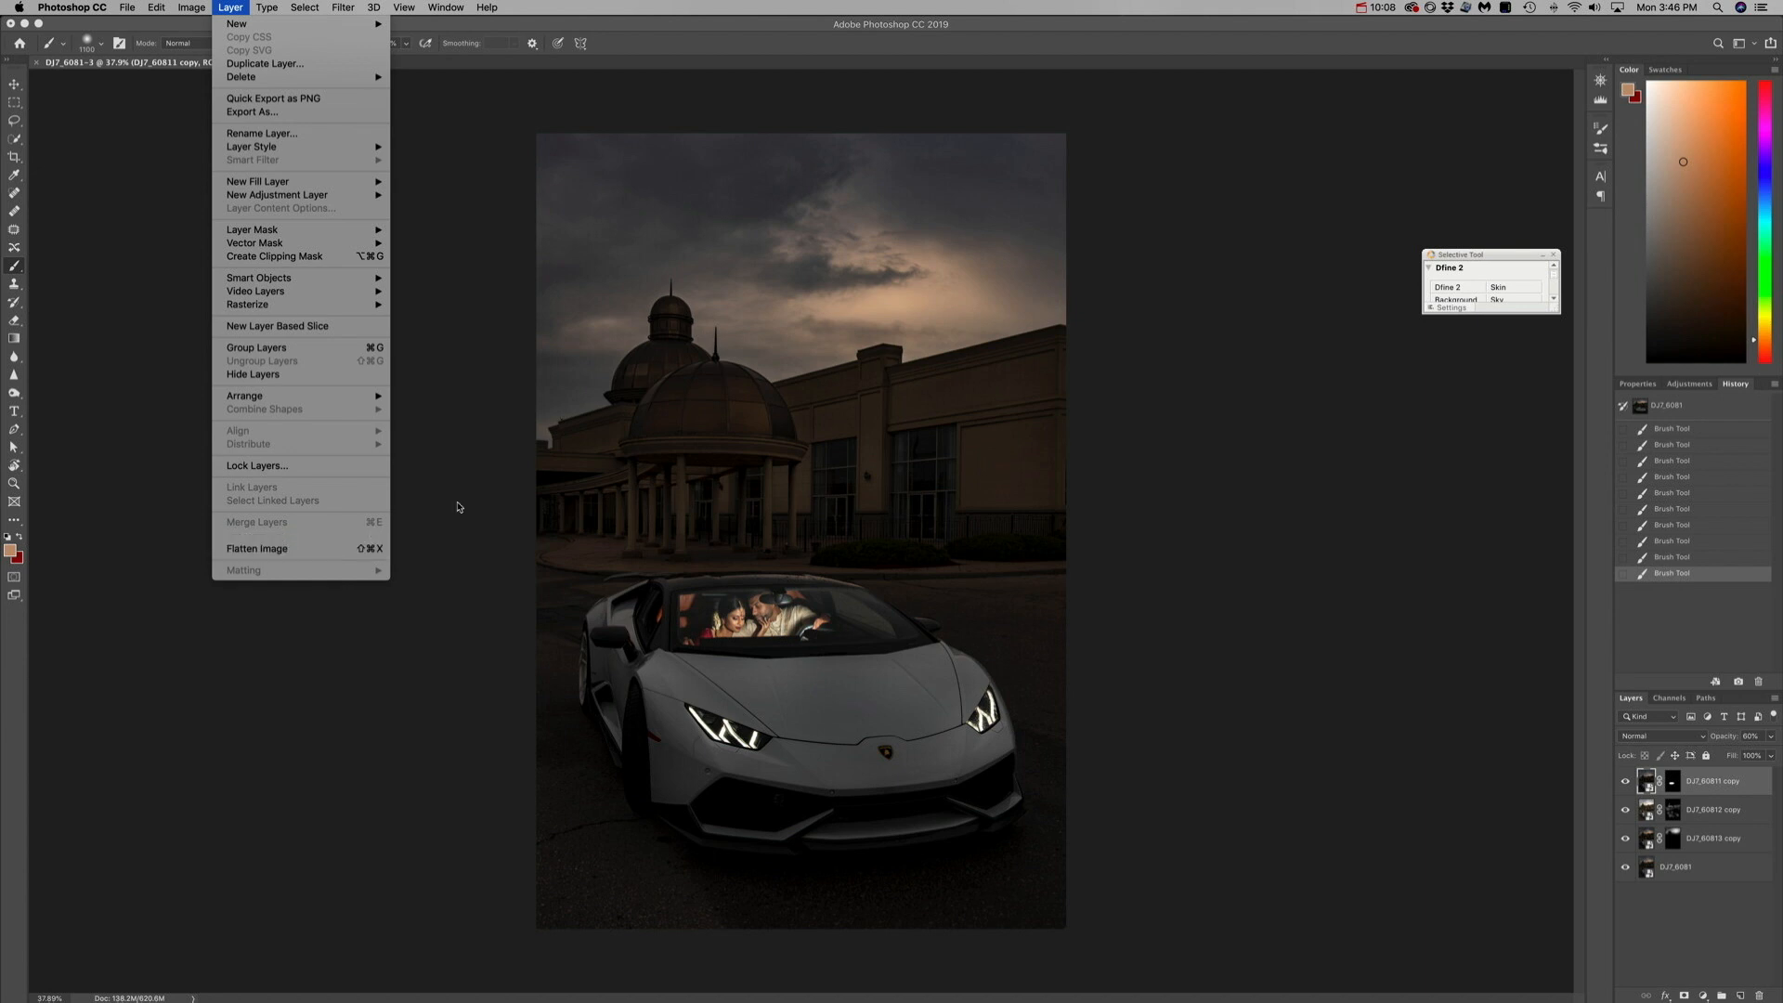
{"action": "left_click", "coordinate": [927, 26]}
{"action": "key", "text": "super+shift+f"}
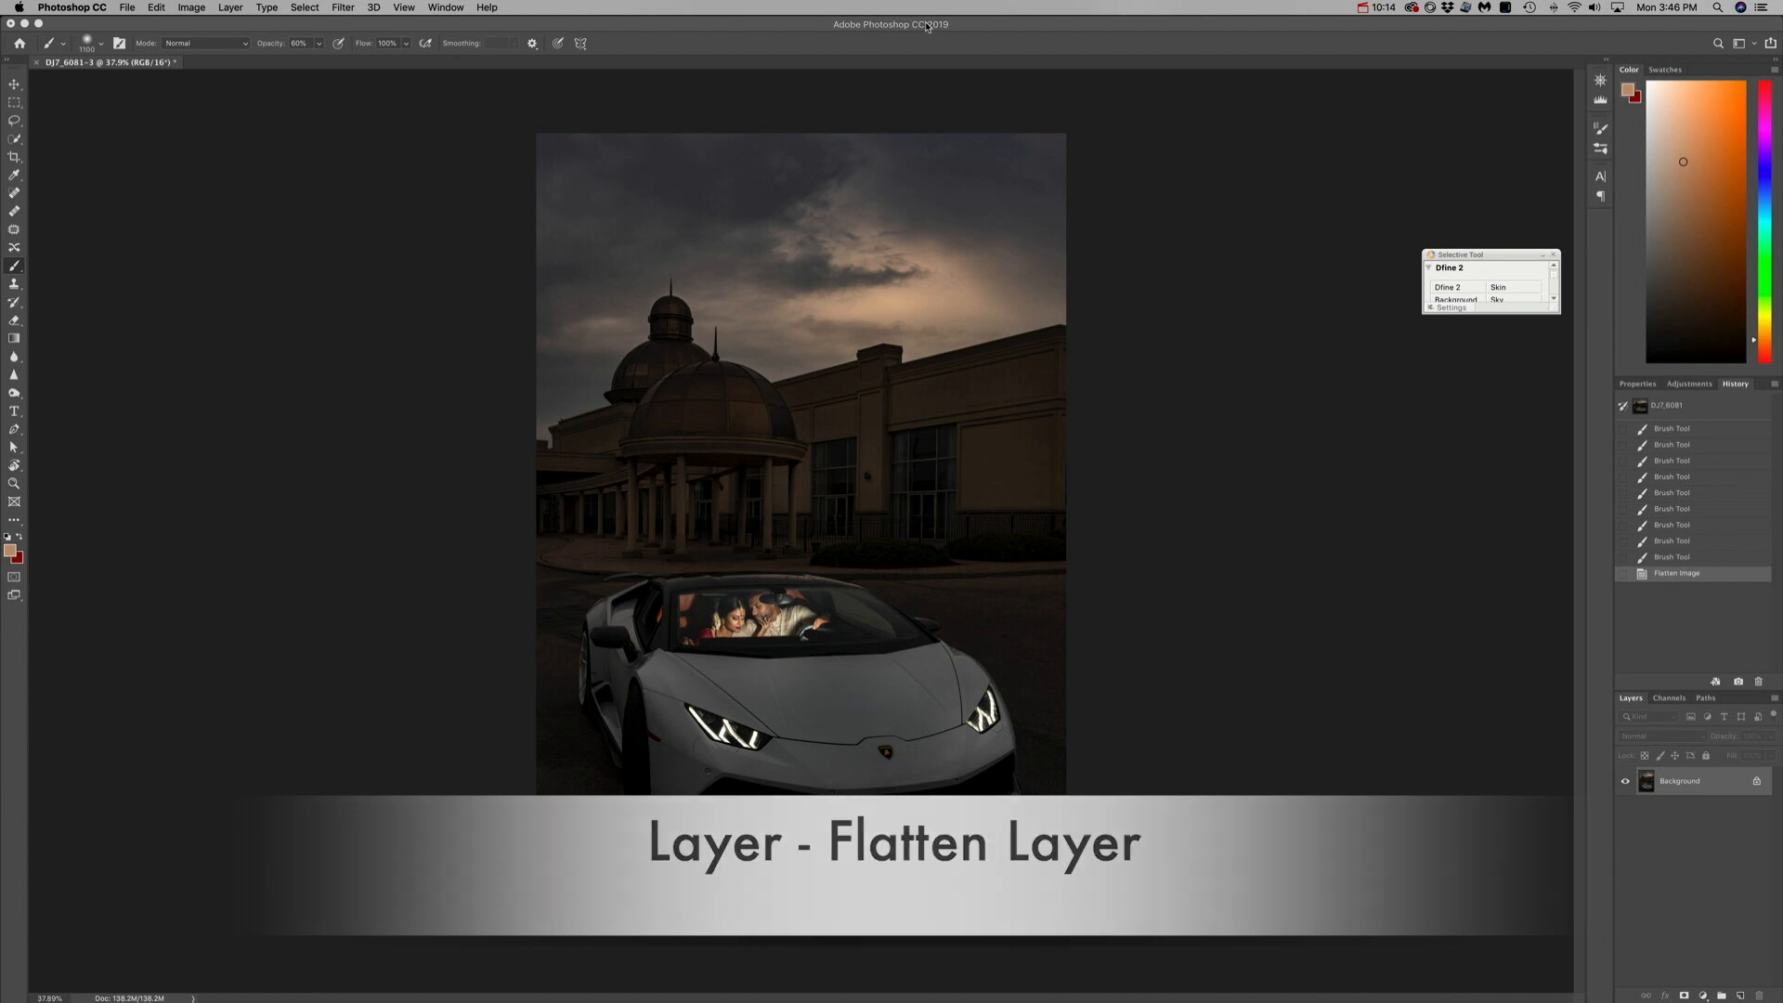
{"action": "key", "text": "super+j"}
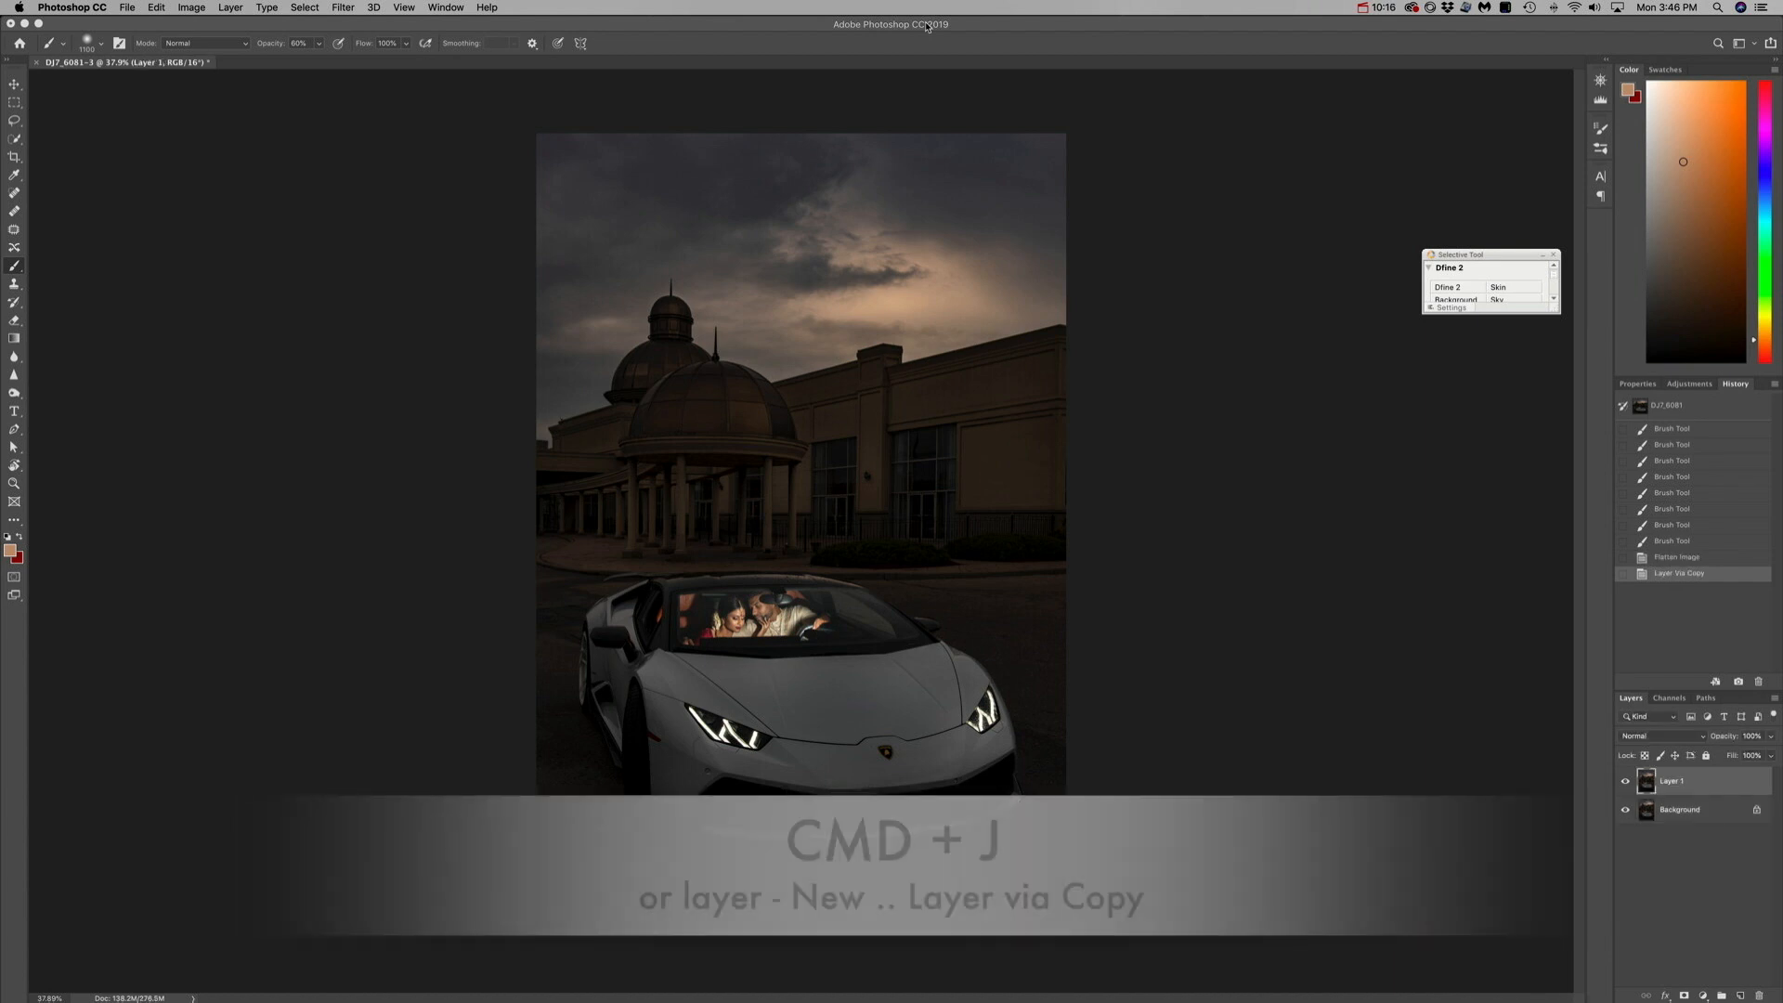
- Apply the Camera Raw Filter to the duplicate with Exposure +0.25, Contrast +9, Highlights -9, Shadows +17, Whites +13 and Blacks -7
{"action": "left_click", "coordinate": [343, 9]}
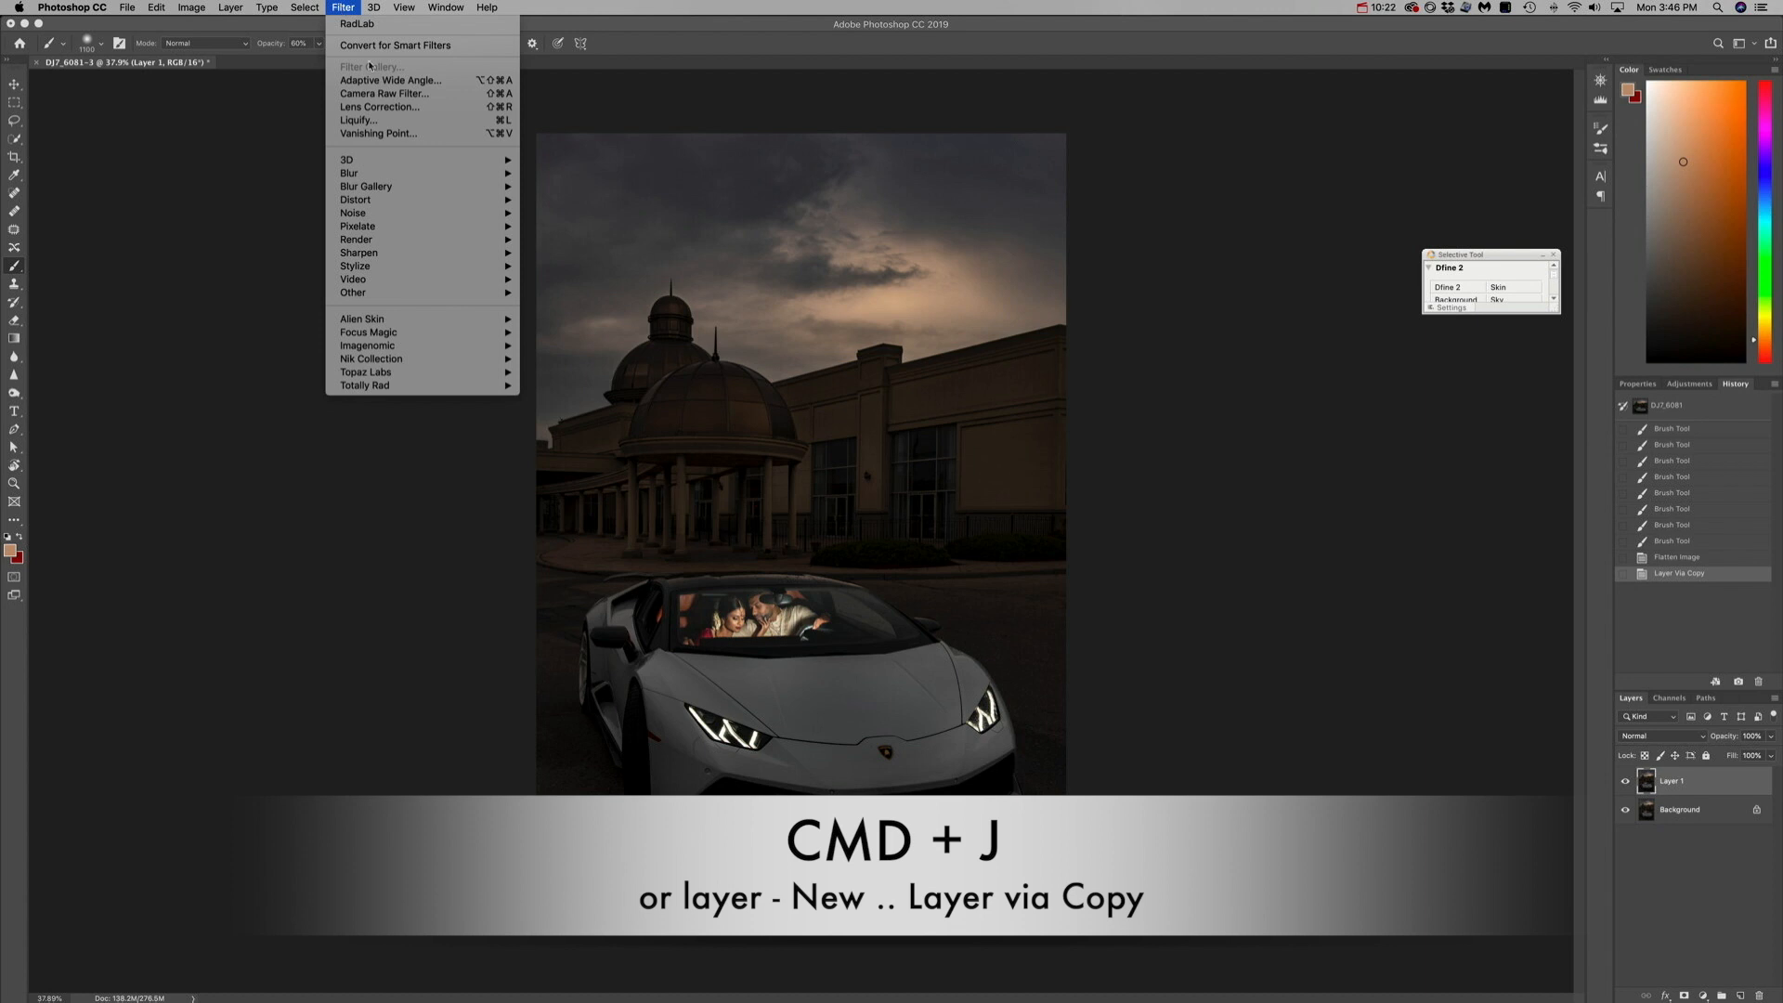
{"action": "left_click", "coordinate": [396, 97]}
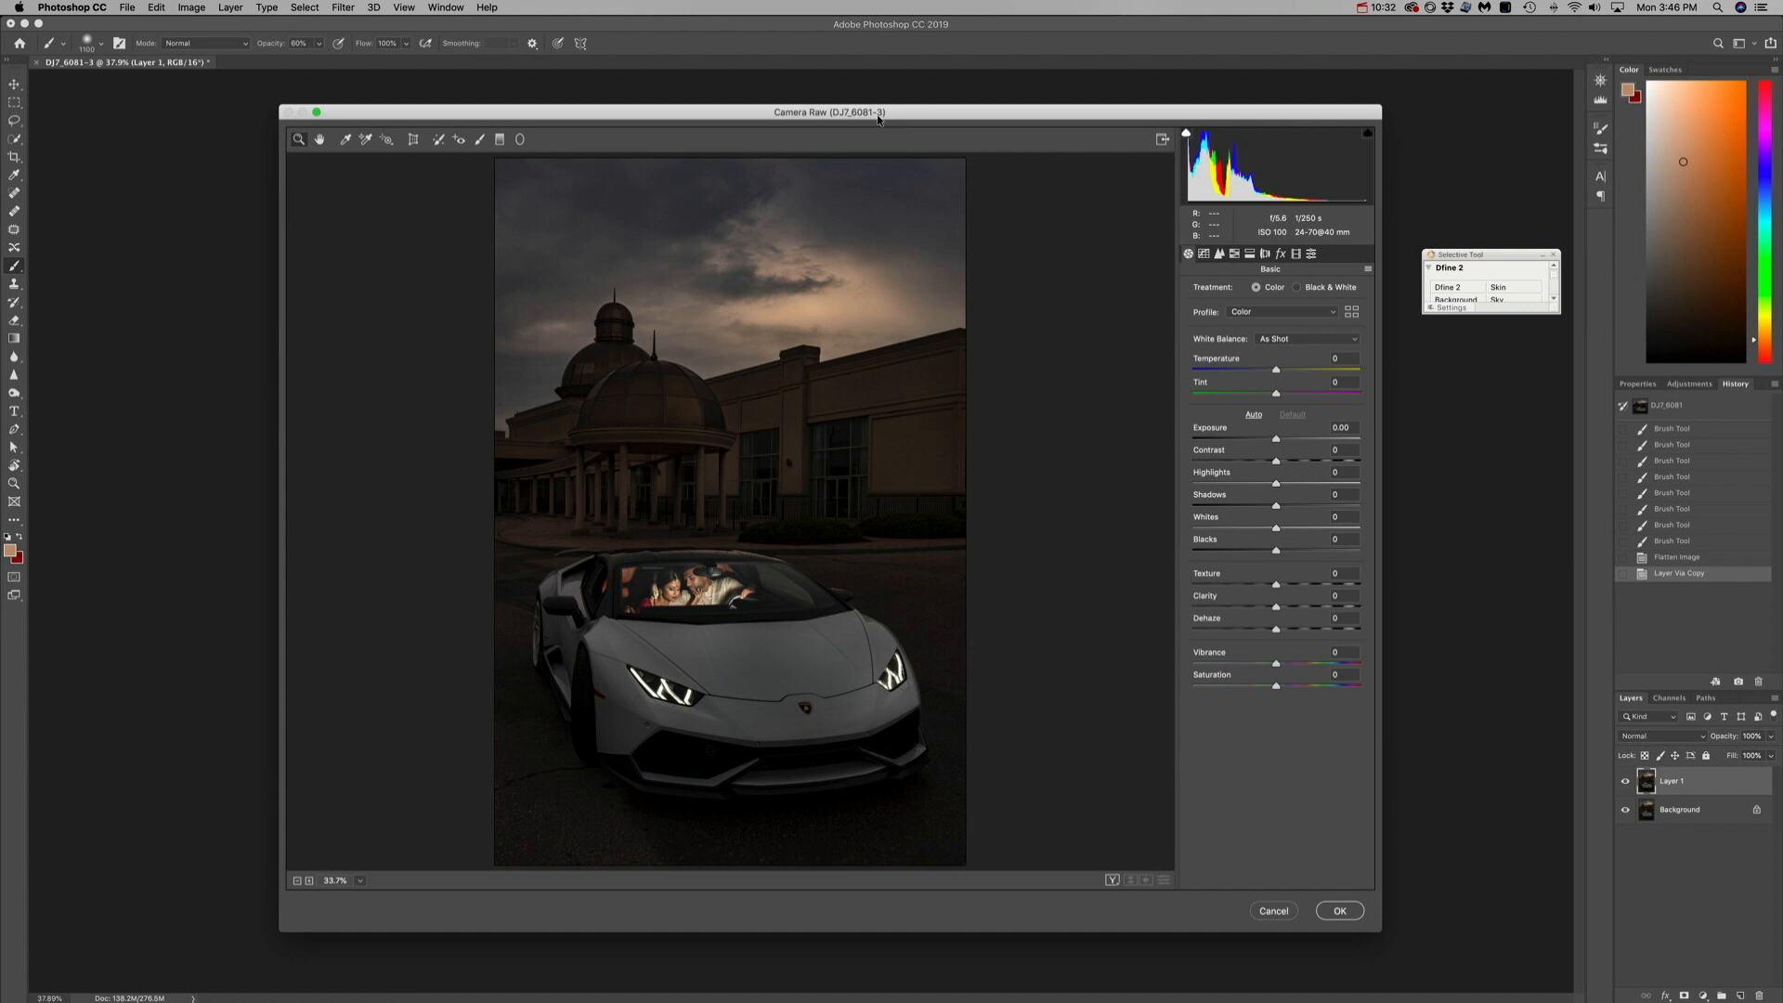
{"action": "left_click_drag", "start_coordinate": [1272, 441], "coordinate": [1271, 553]}
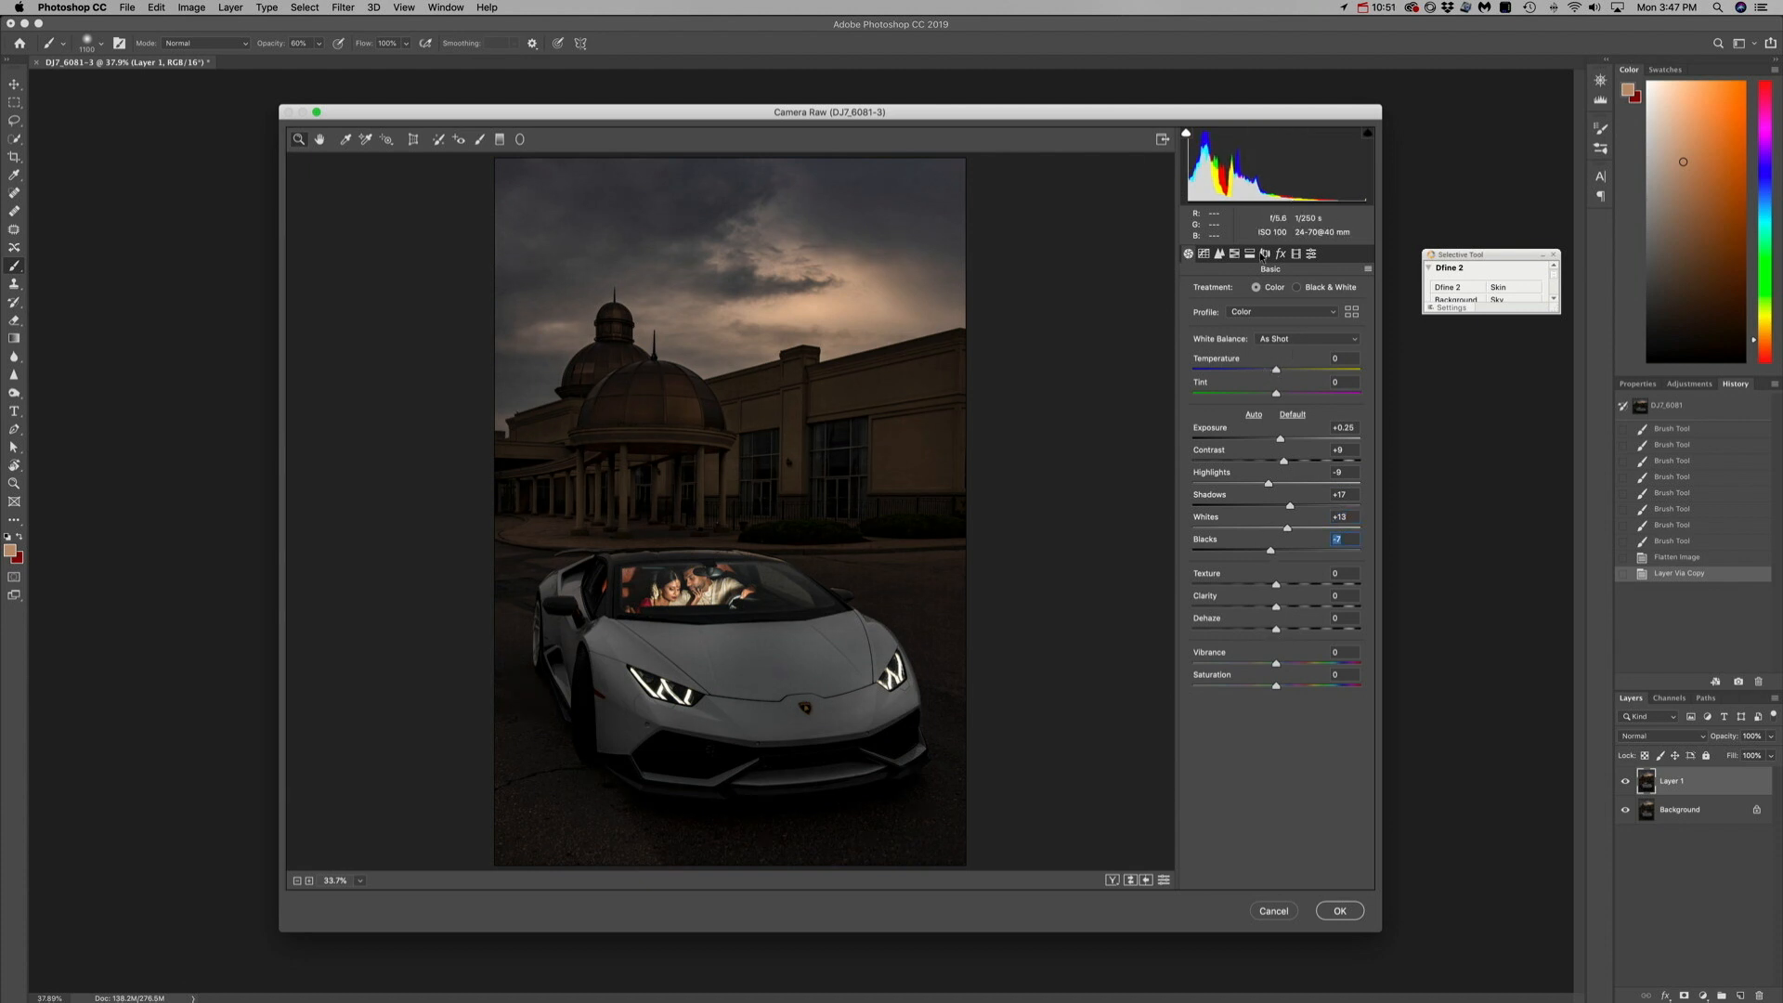
{"action": "left_click", "coordinate": [1348, 912]}
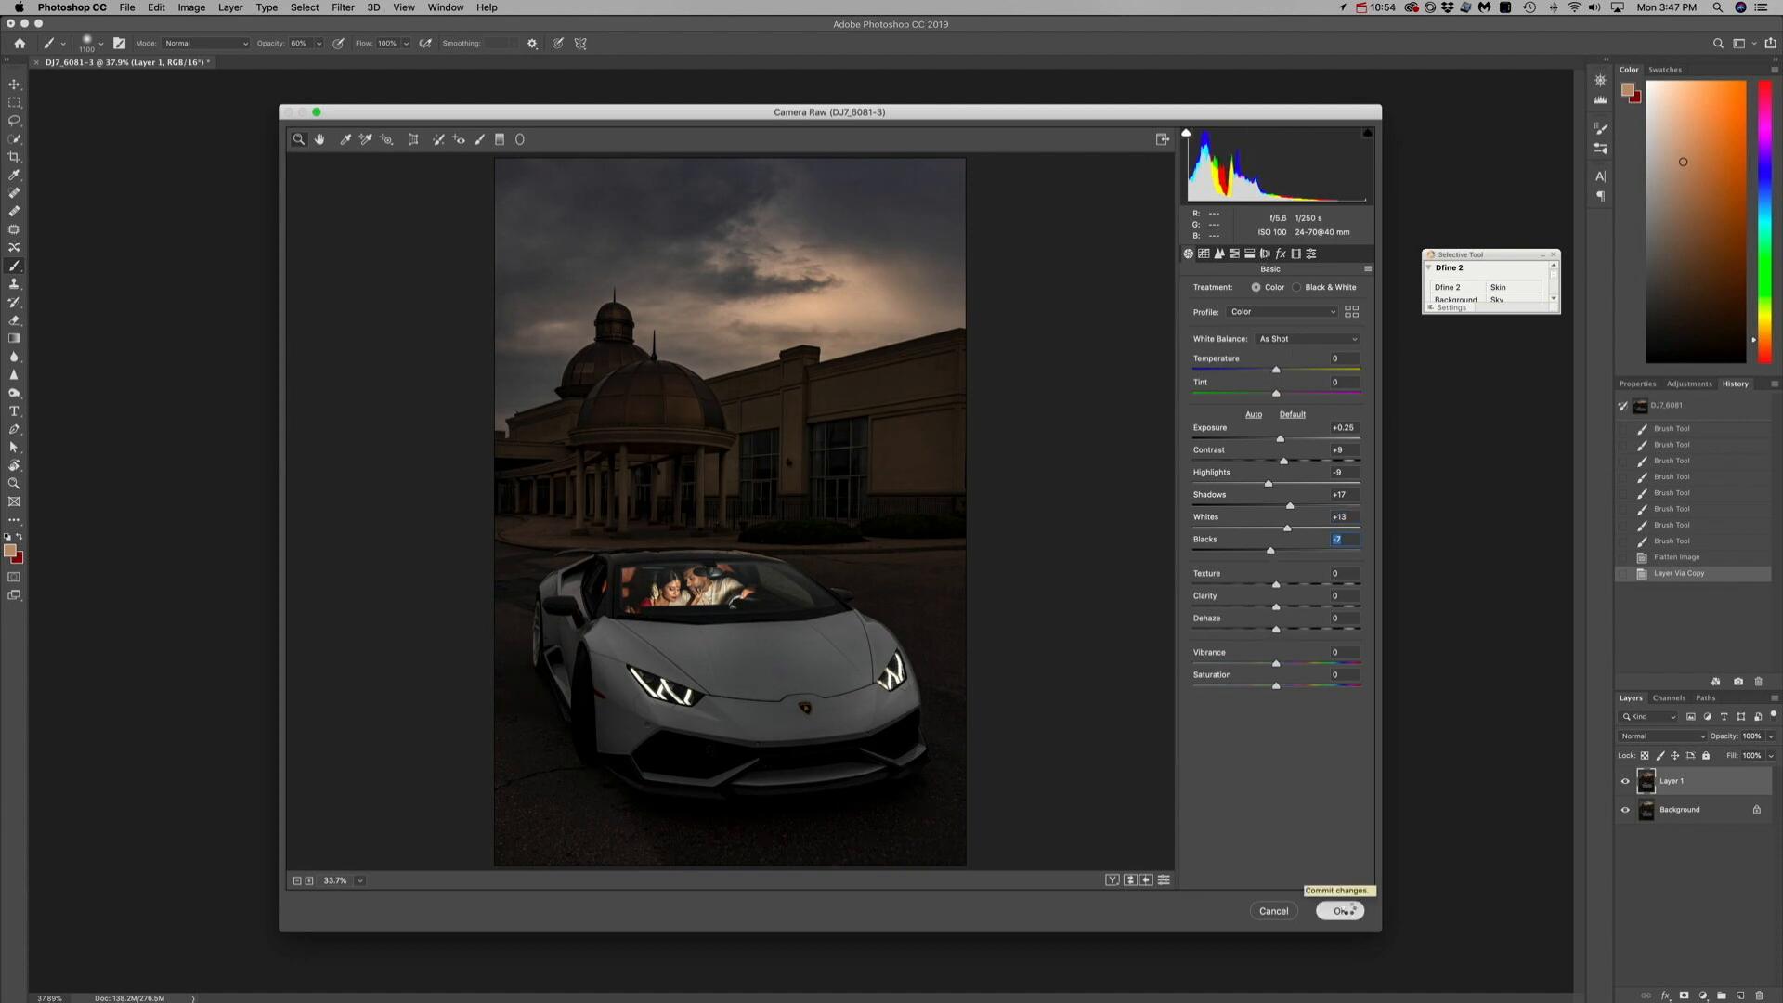
- Add a Color Lookup adjustment layer using the 3D LUT Fuji ETERNA 250D Fuji 3510 (by Adobe).cube
{"action": "left_click", "coordinate": [1690, 385]}
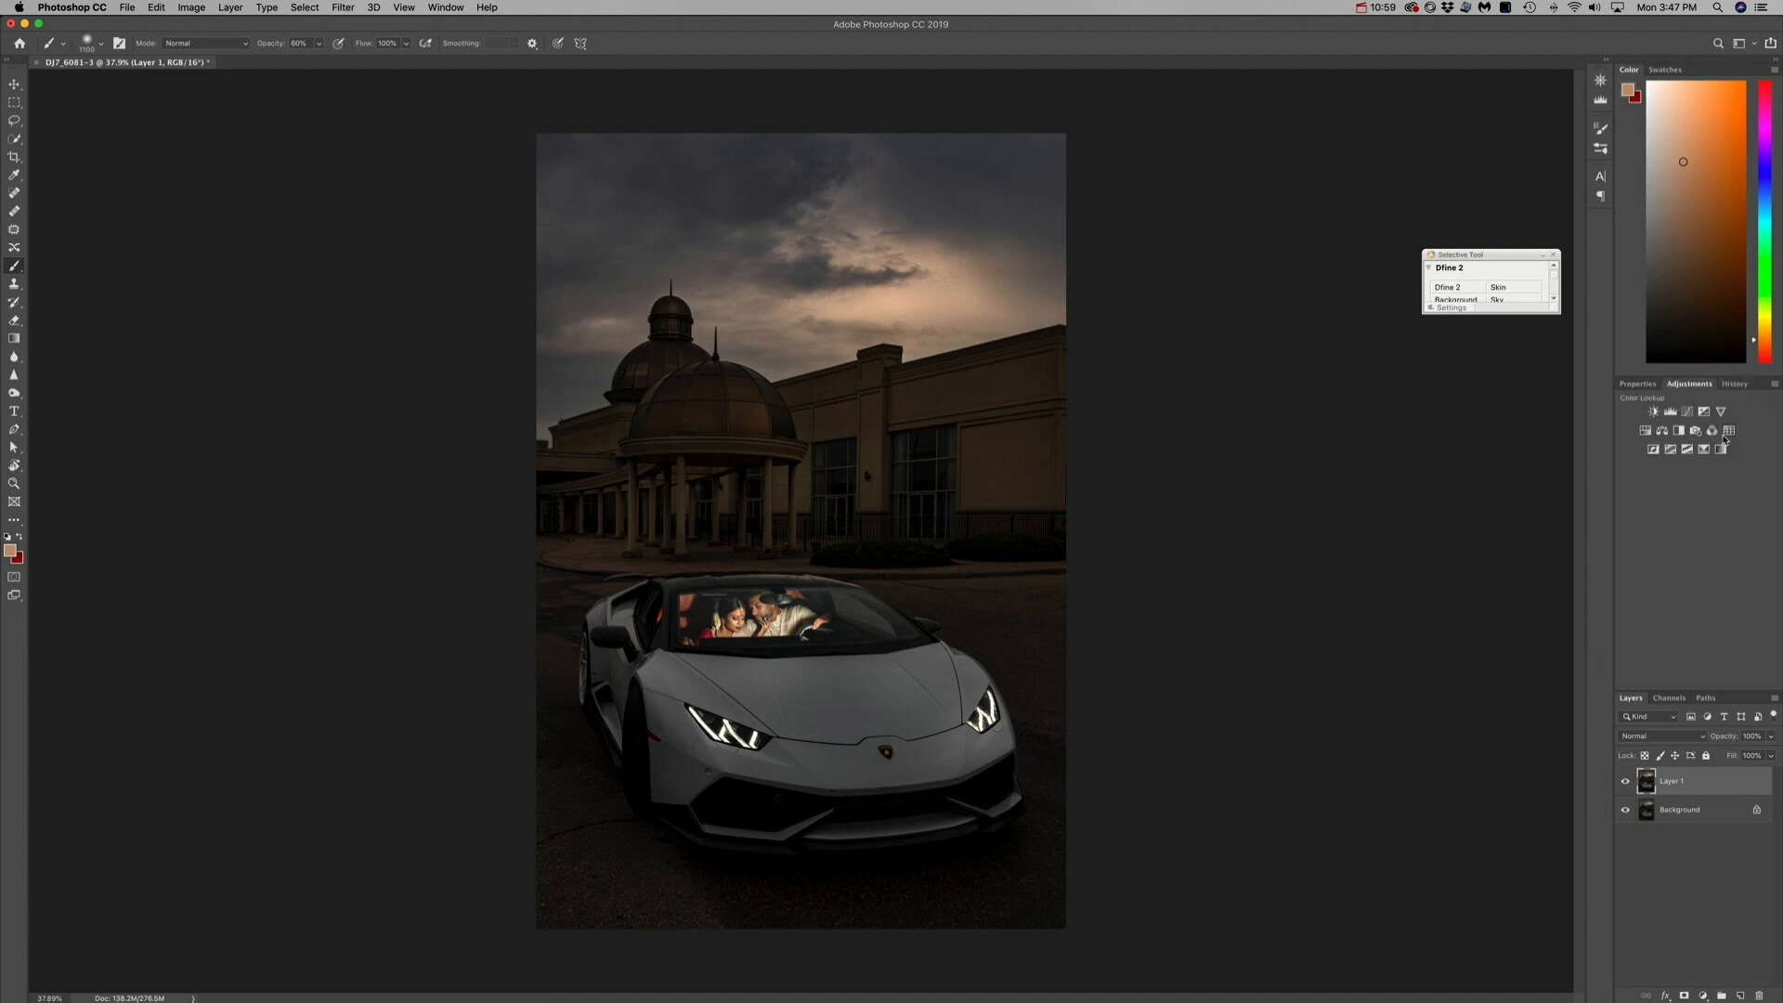
{"action": "left_click", "coordinate": [1728, 432]}
{"action": "left_click", "coordinate": [1731, 431]}
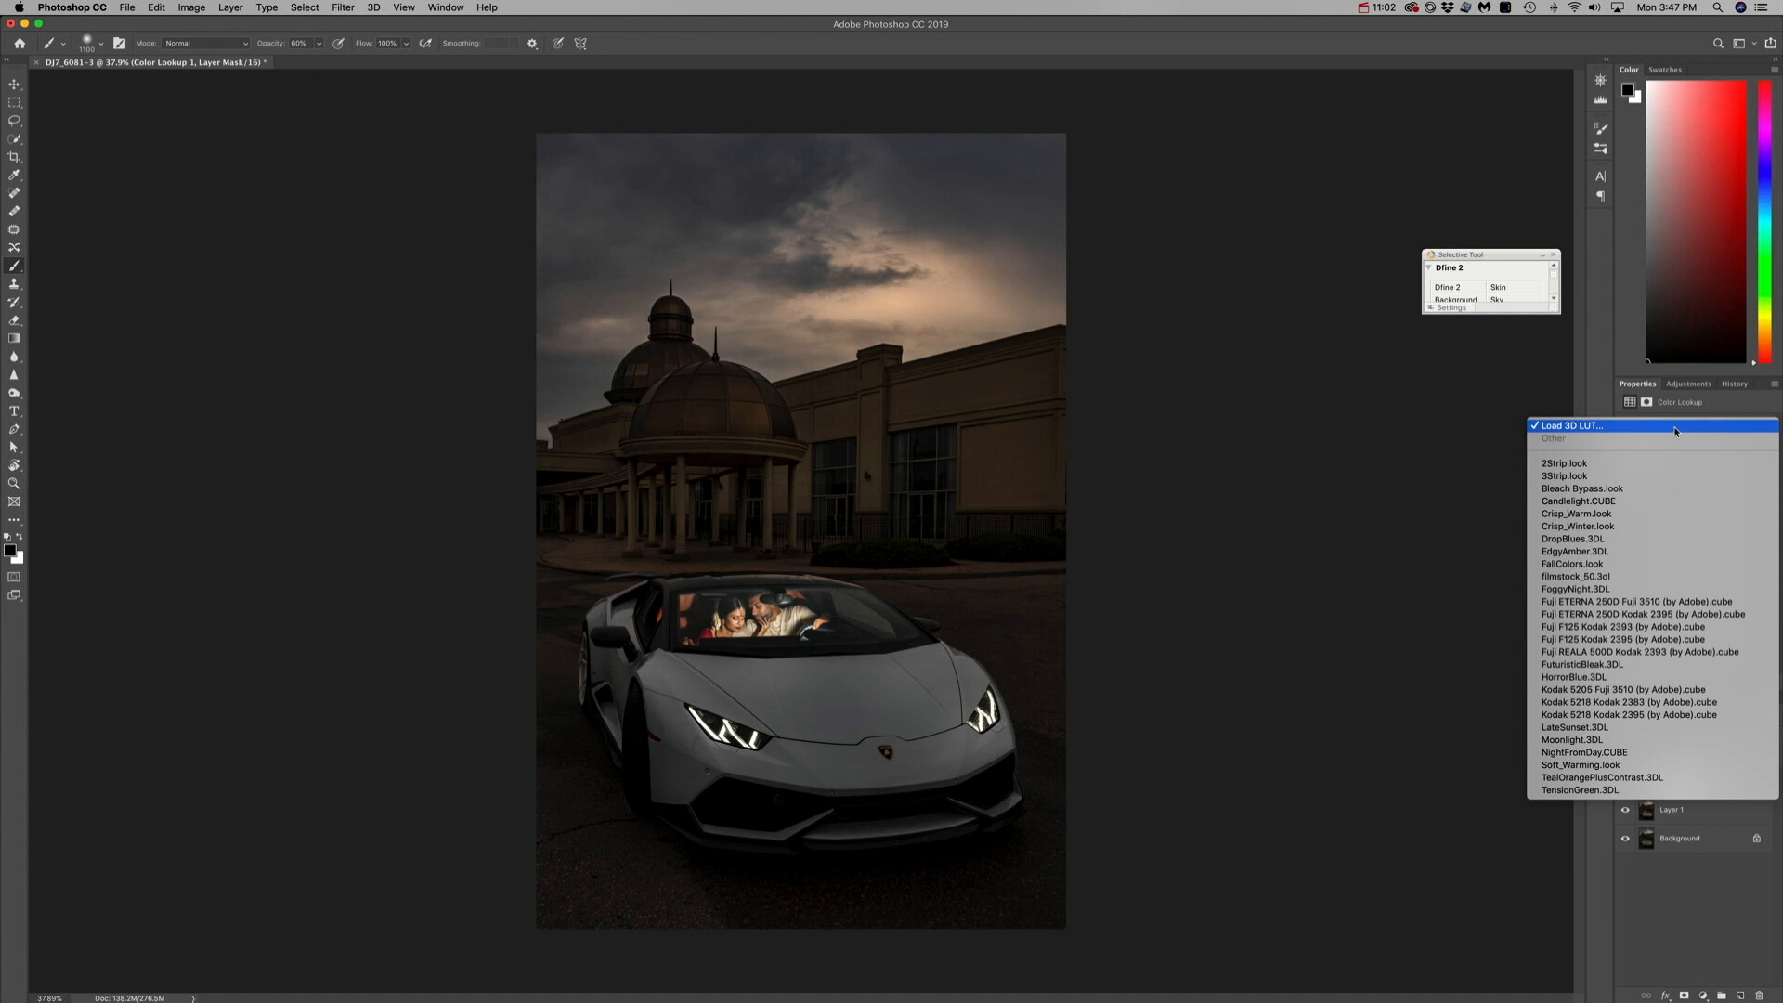
{"action": "left_click", "coordinate": [1607, 605]}
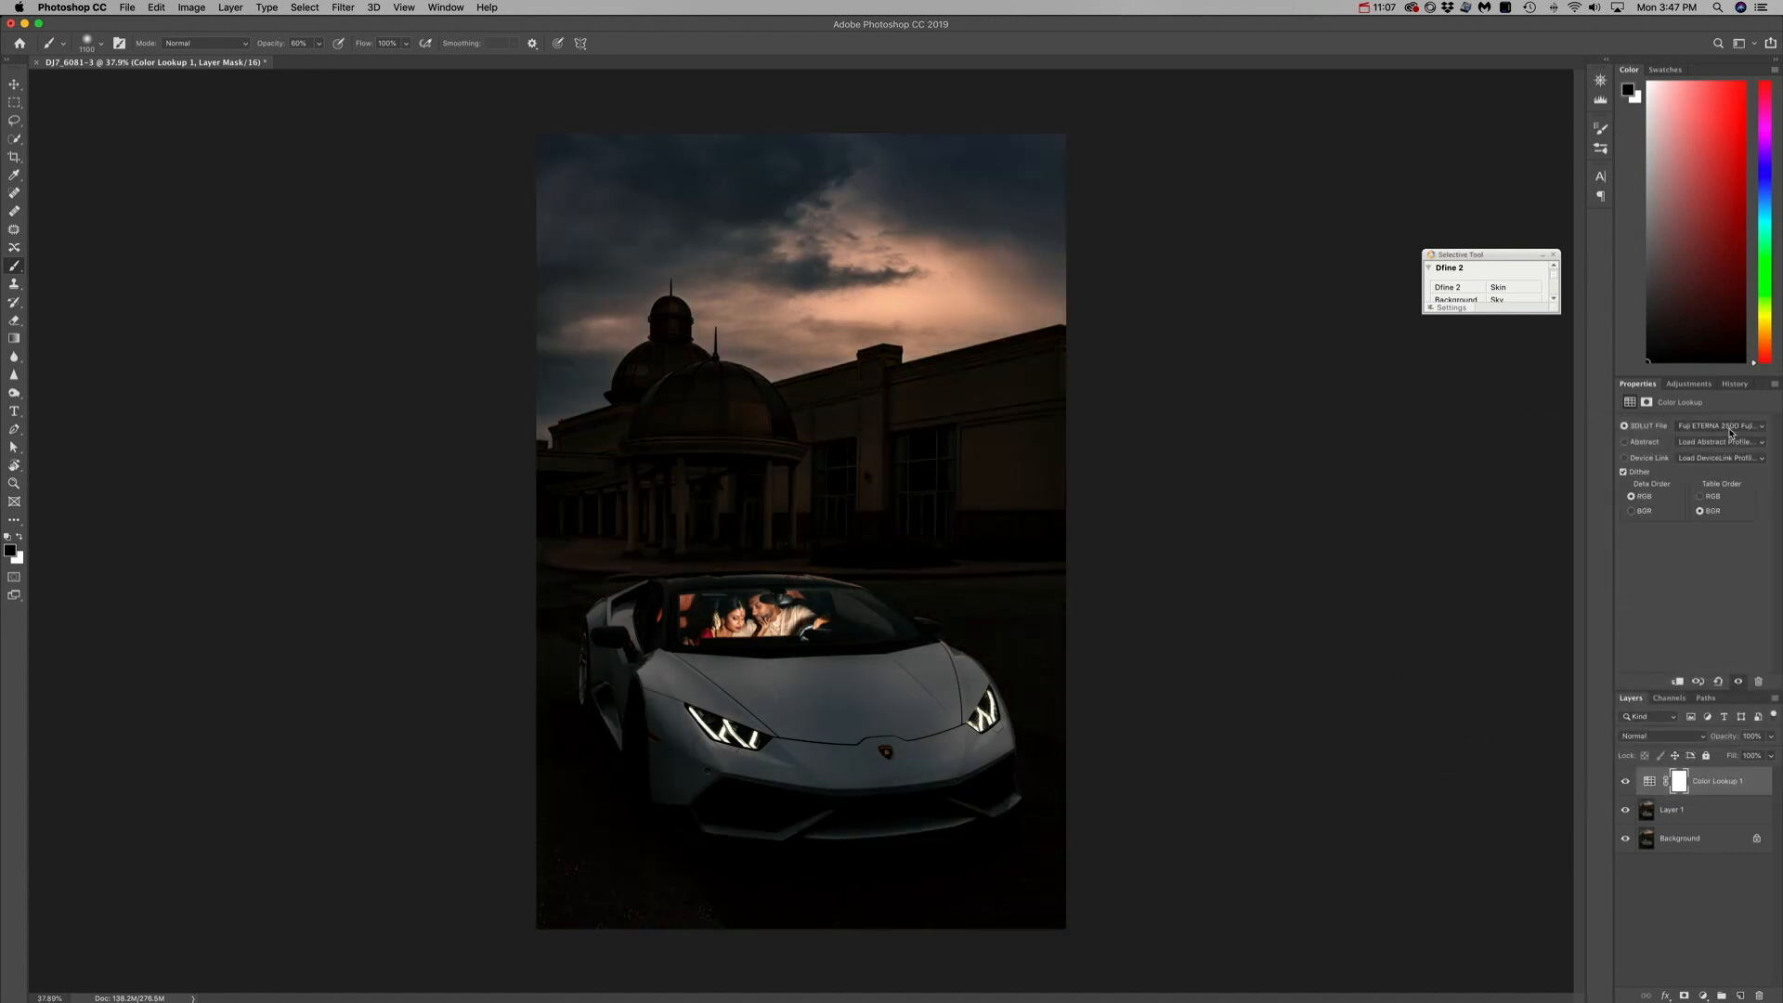
- Lower the Color Lookup layer's opacity to 20% and merge it down into Layer 1
{"action": "left_click", "coordinate": [1769, 755]}
{"action": "left_click_drag", "start_coordinate": [1729, 761], "coordinate": [1722, 761]}
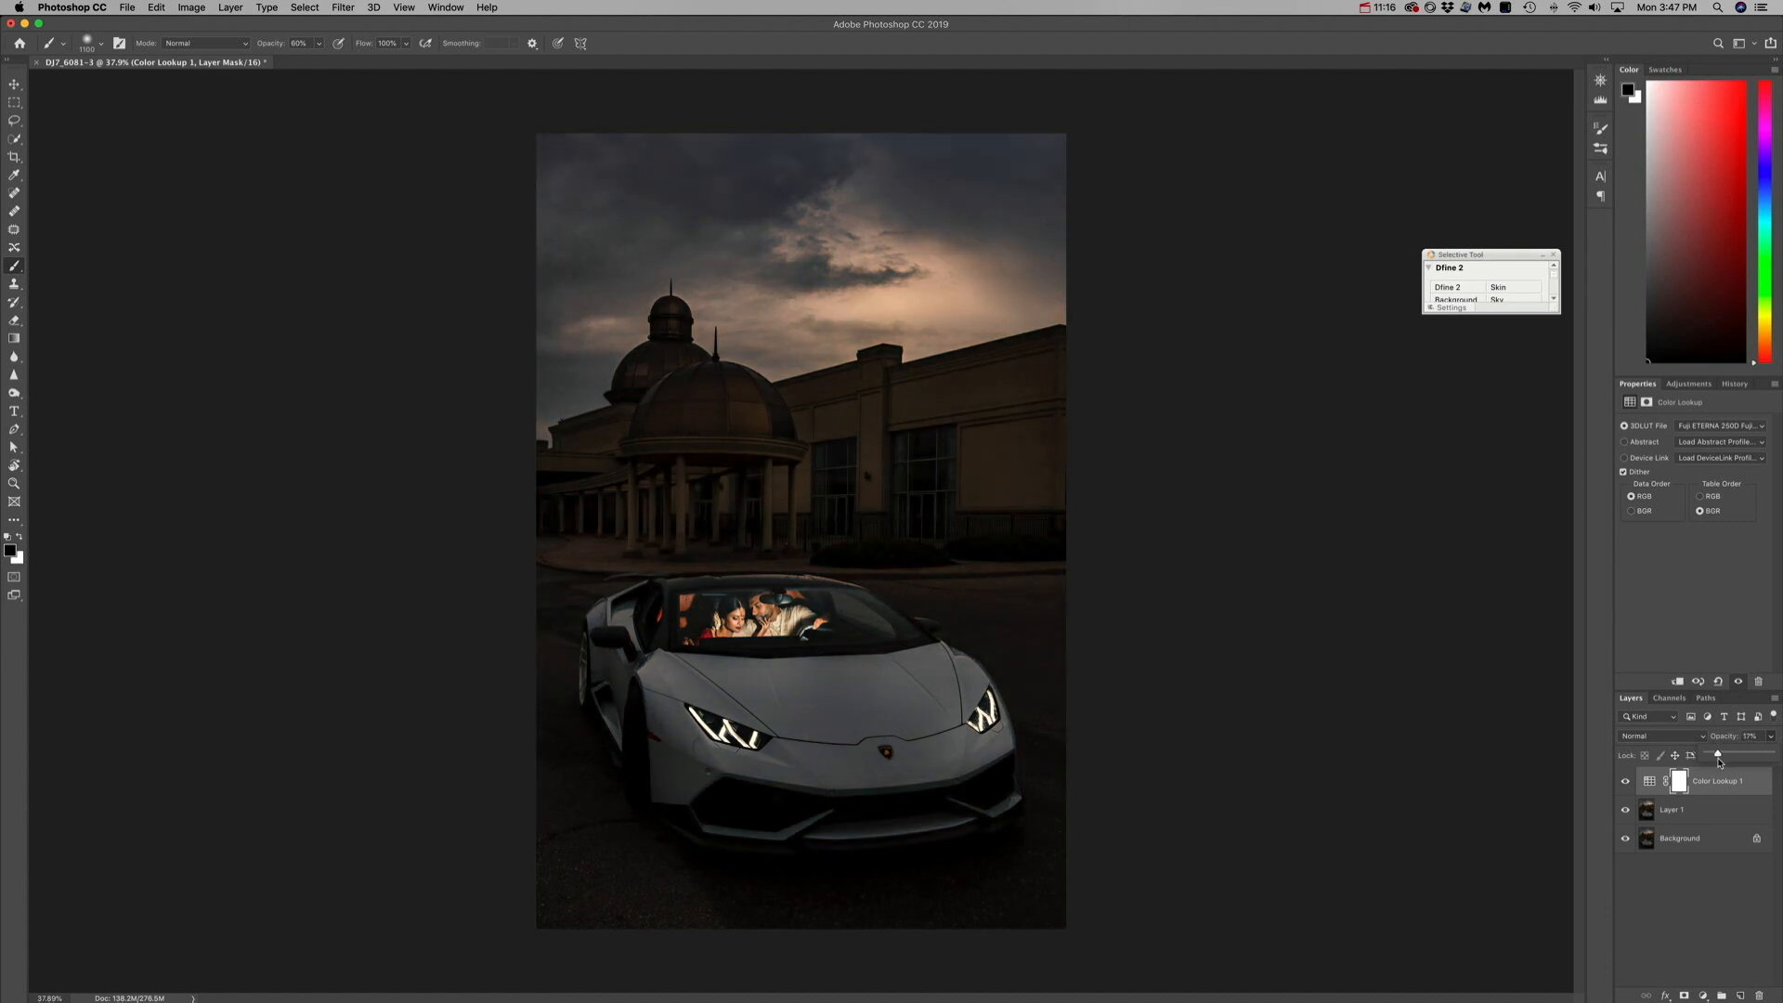
{"action": "left_click", "coordinate": [1649, 781]}
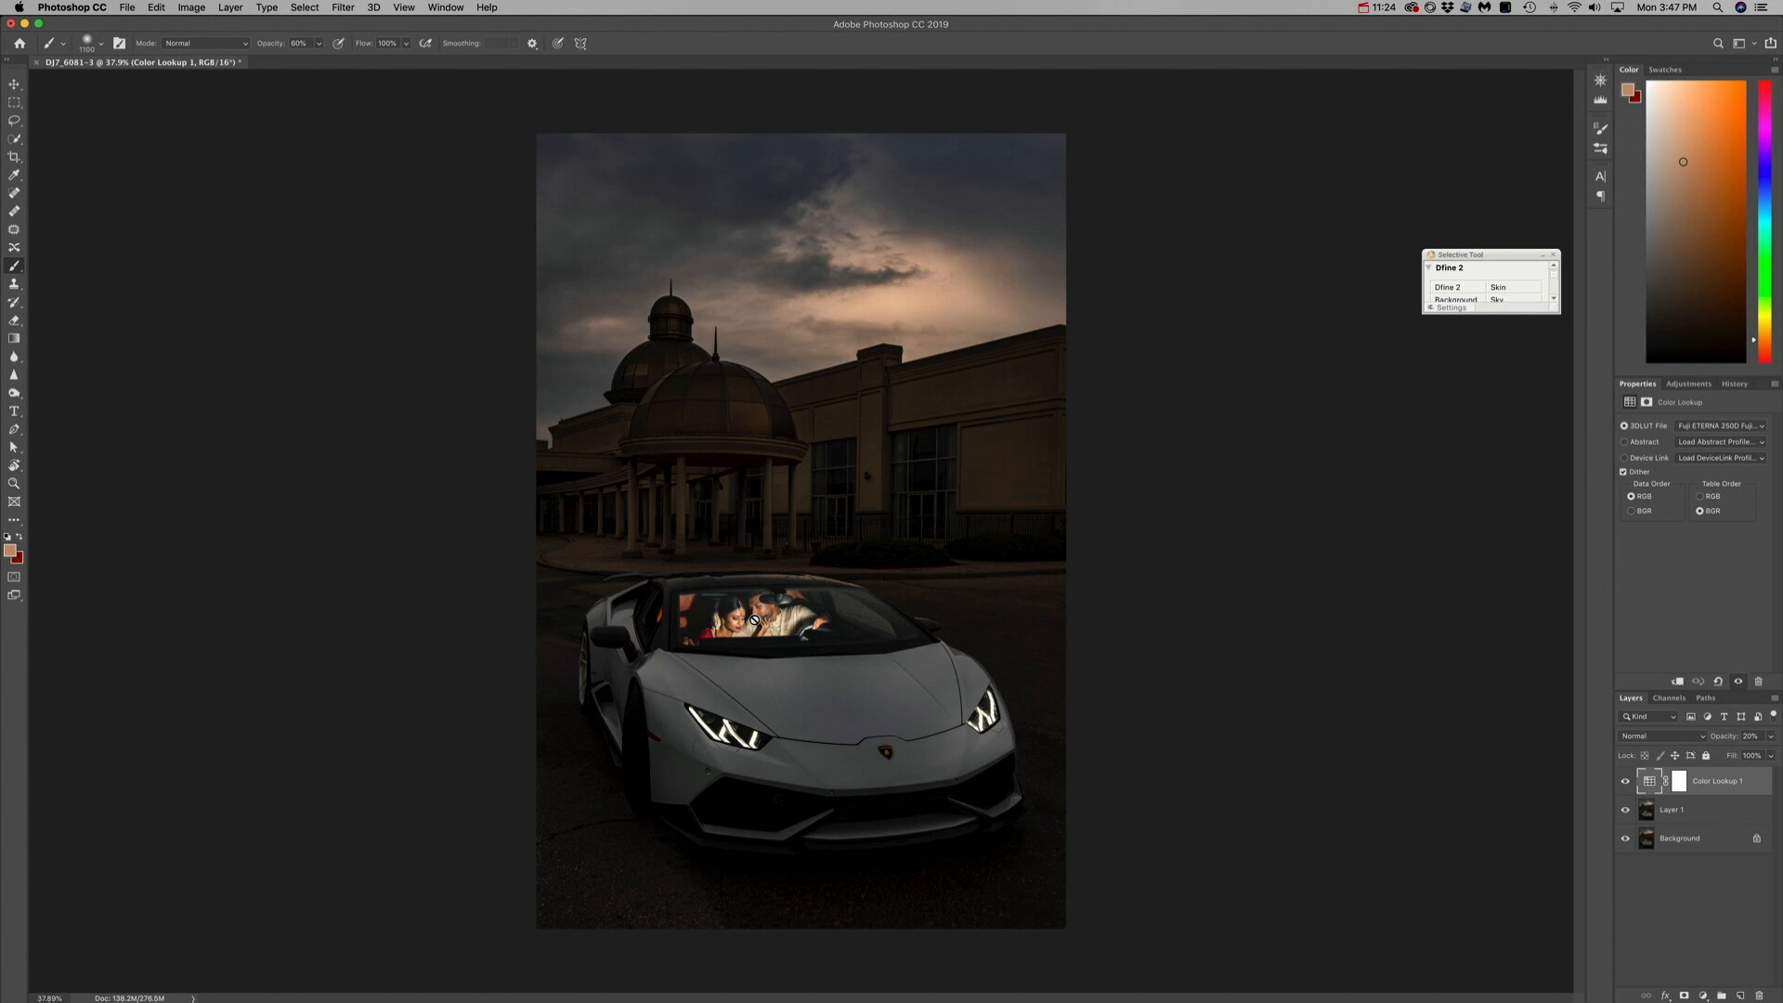
{"action": "key", "text": "super+e"}
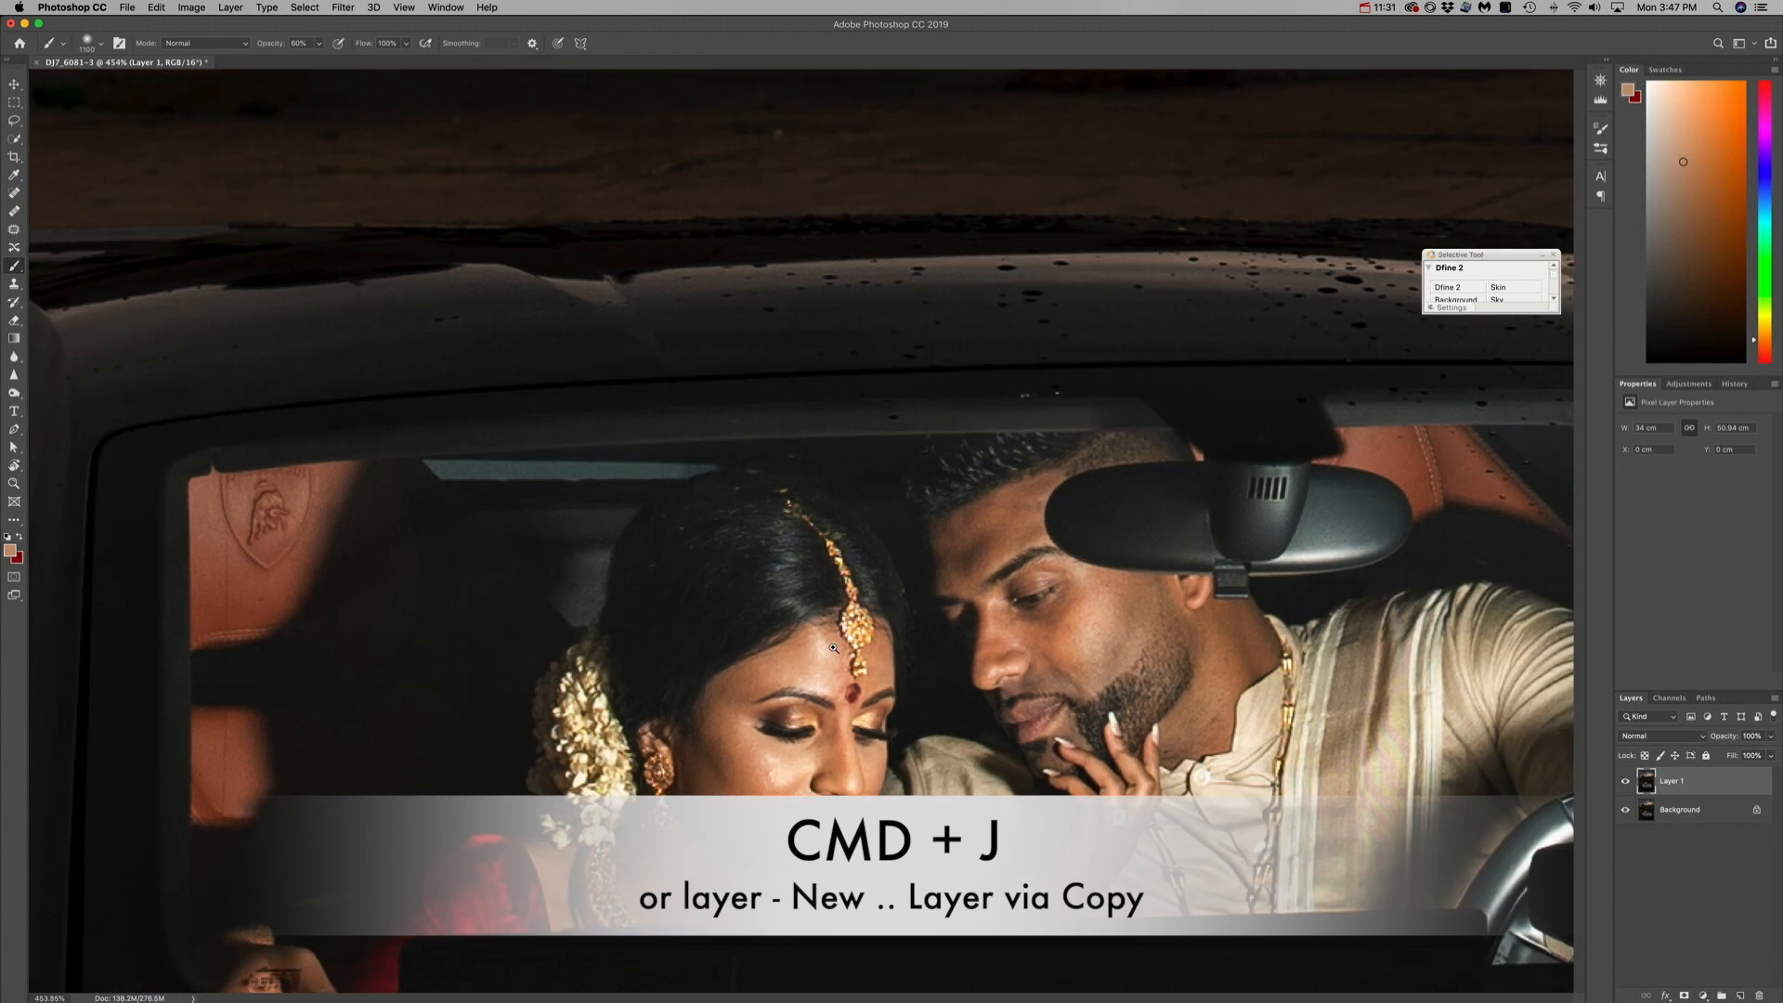
- Select the Spot Healing Brush and inspect the building, entrance columns and pavement at several magnifications for distractions to retouch
{"action": "left_click", "coordinate": [854, 518], "text": "alt+super"}
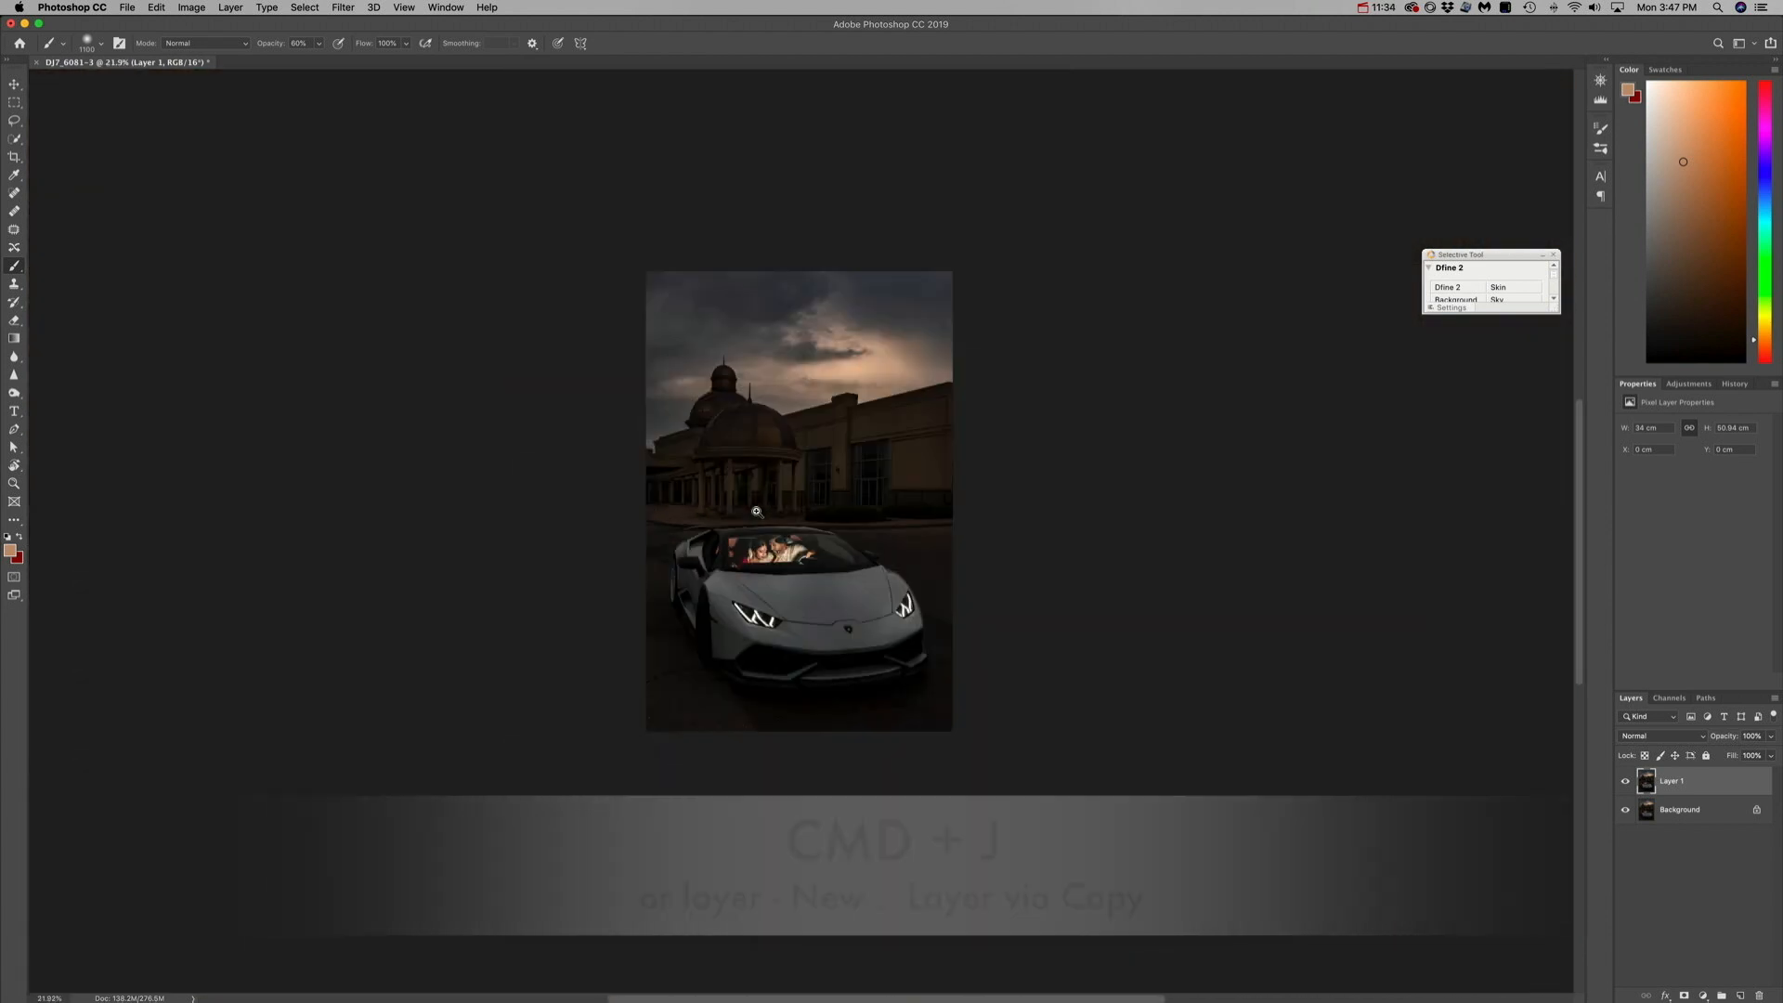
{"action": "key", "text": "j"}
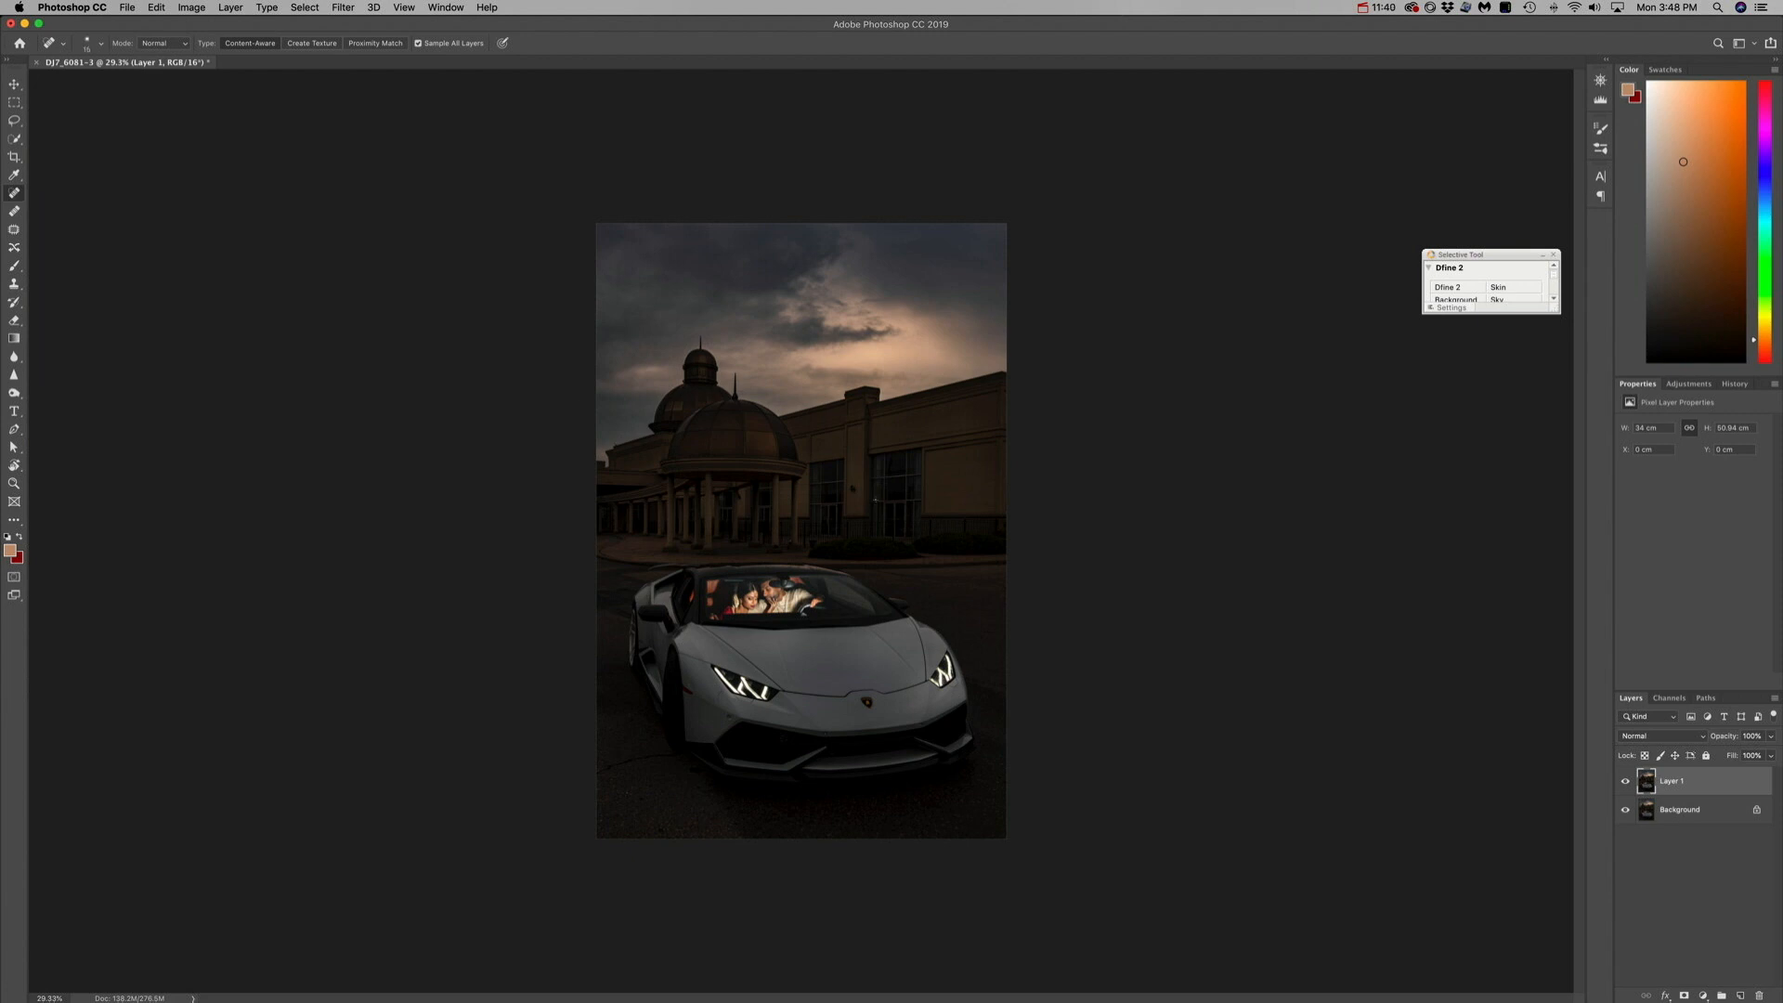
{"action": "scroll", "coordinate": [862, 495], "scroll_direction": "up", "scroll_amount": 3}
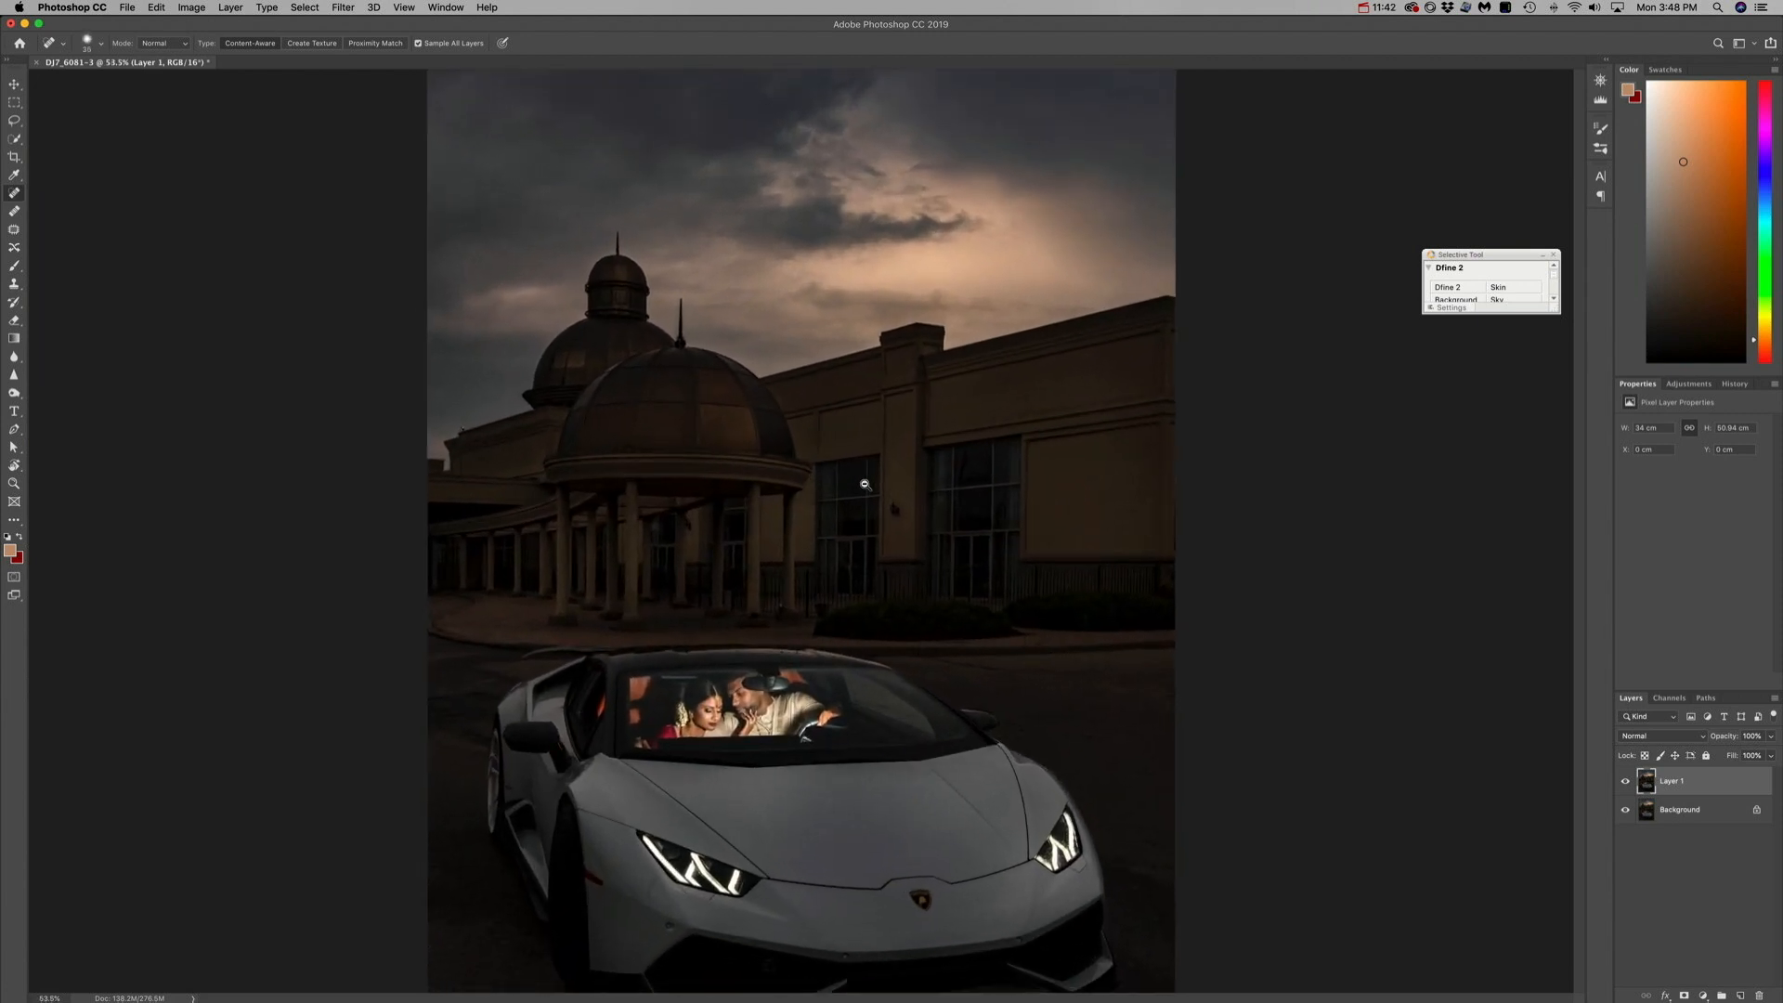
{"action": "key", "text": "bracketleft"}
{"action": "key", "text": "bracketleft"}
{"action": "key", "text": "bracketleft"}
{"action": "key", "text": "bracketleft"}
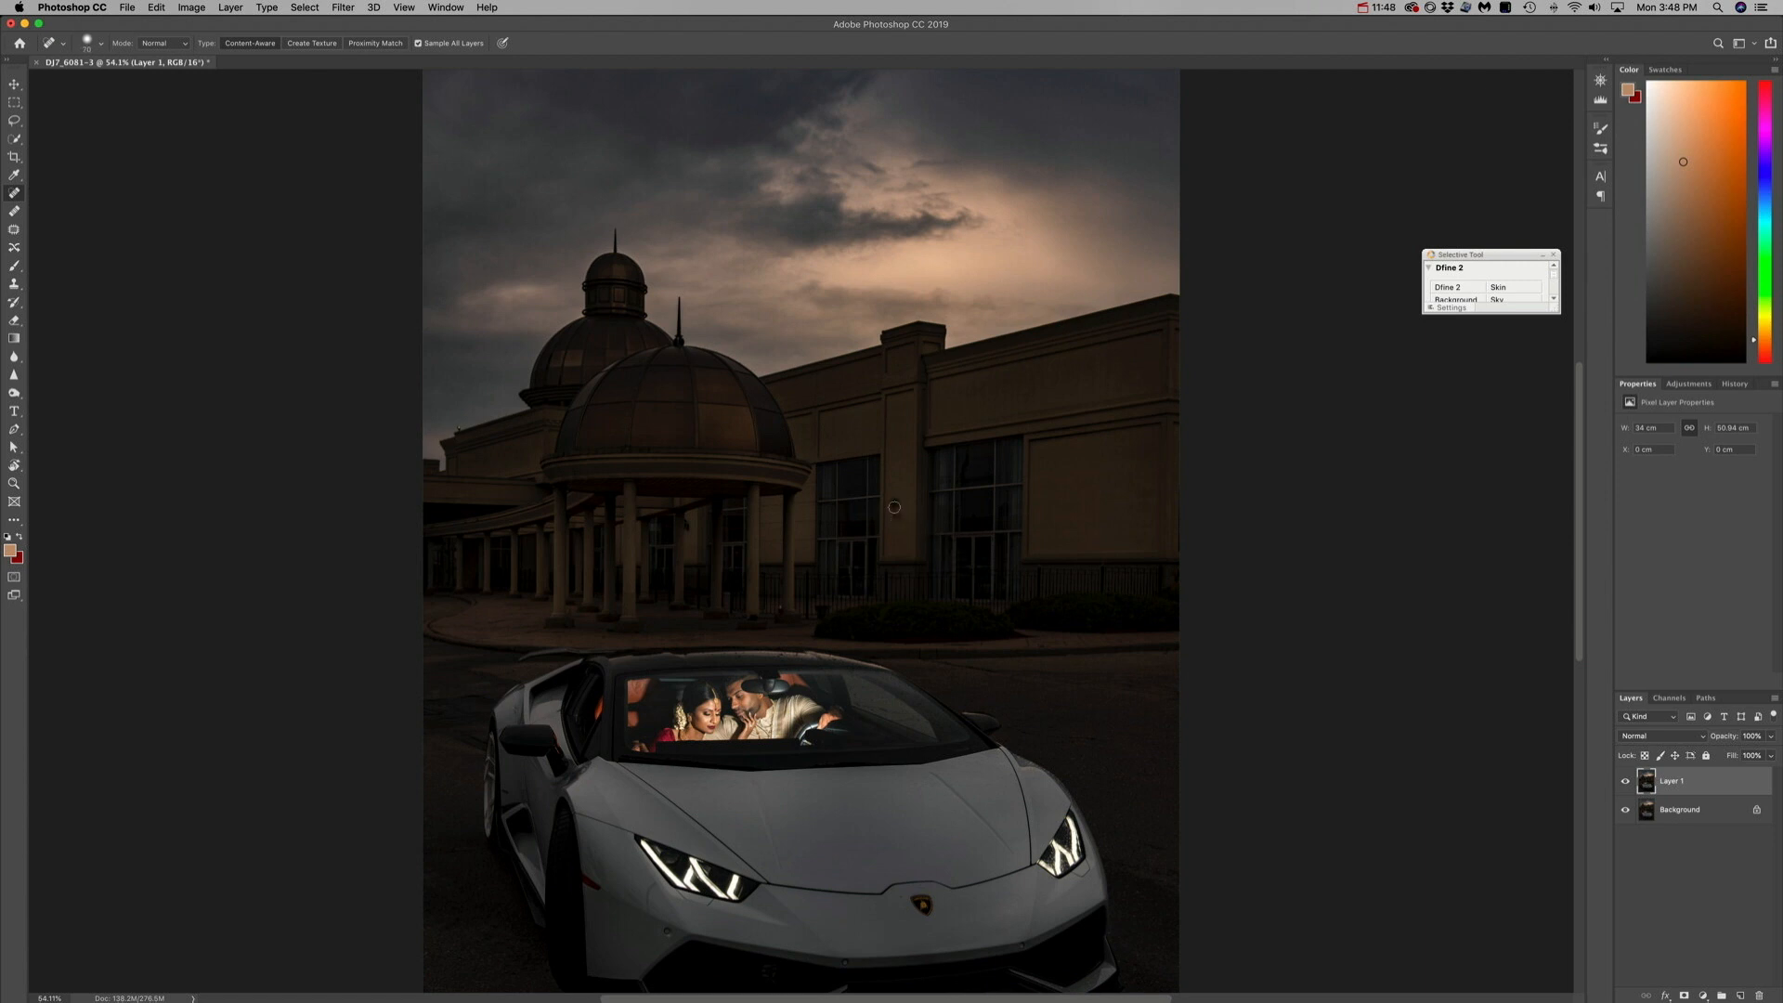
{"action": "scroll", "coordinate": [890, 473], "scroll_direction": "down", "scroll_amount": 1}
{"action": "scroll", "coordinate": [889, 474], "scroll_direction": "down", "scroll_amount": 1}
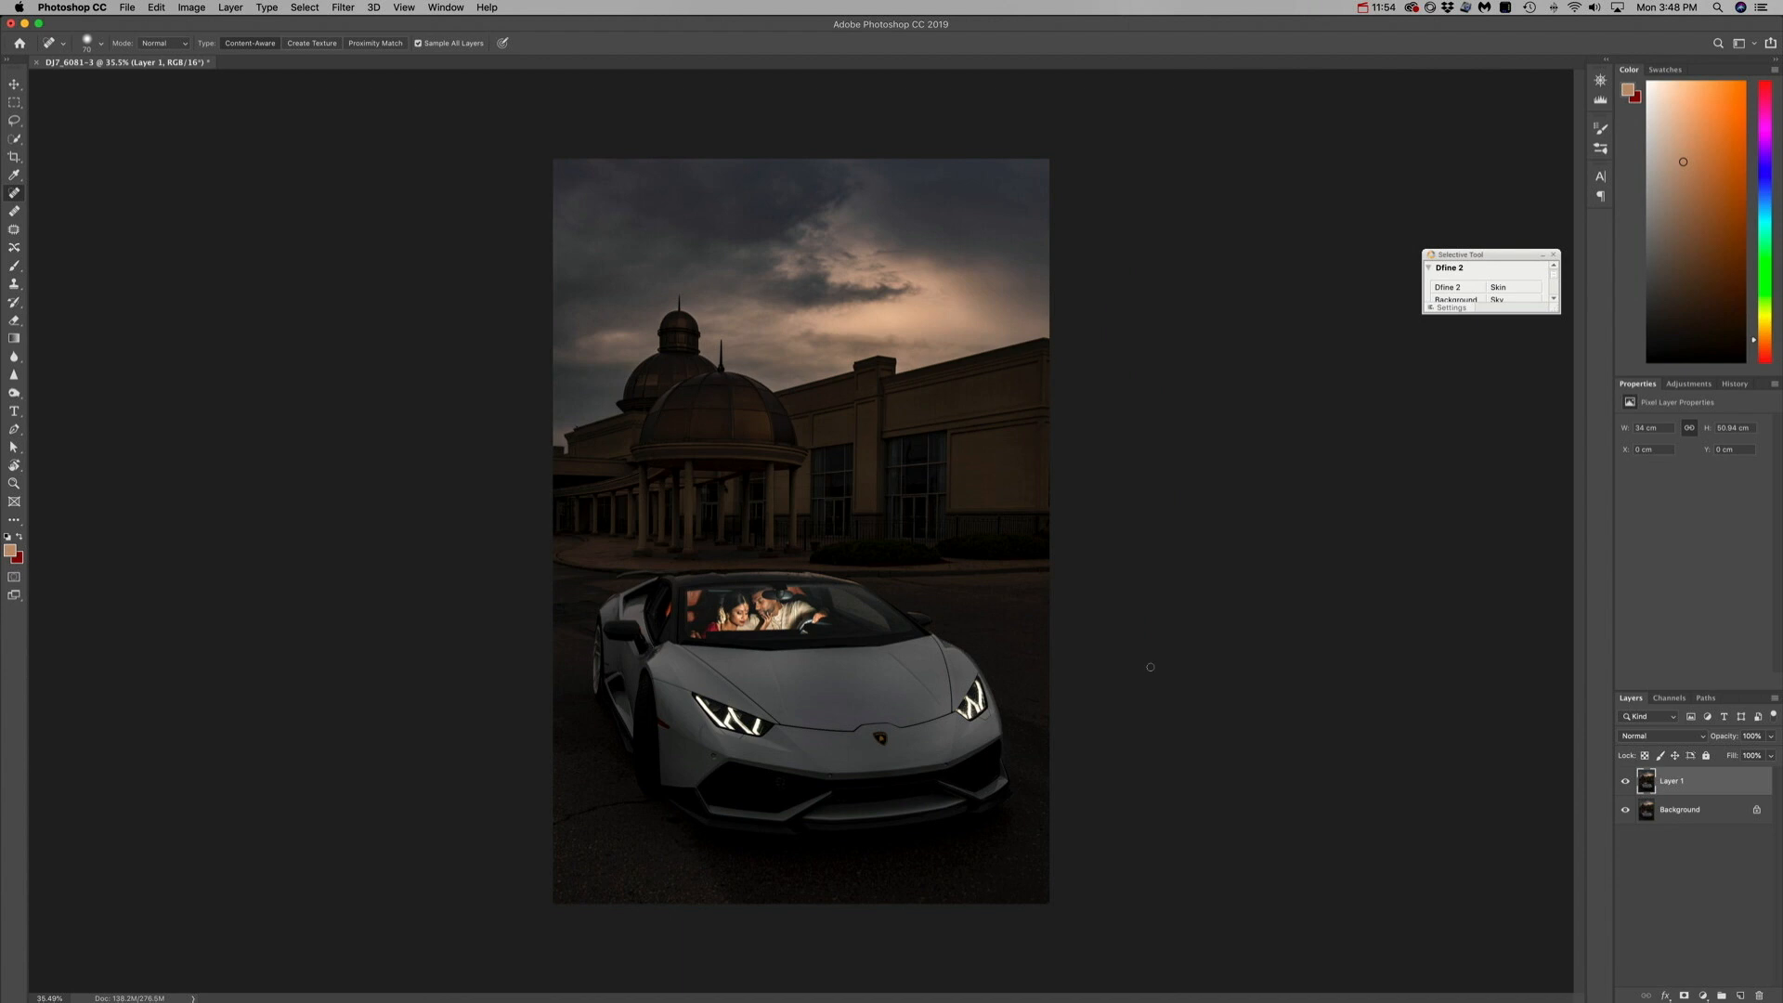
{"action": "scroll", "coordinate": [786, 535], "scroll_direction": "up", "scroll_amount": 5}
{"action": "key", "text": "bracketleft"}
{"action": "key", "text": "bracketleft"}
{"action": "key", "text": "bracketleft"}
{"action": "key", "text": "bracketleft"}
{"action": "key", "text": "bracketleft"}
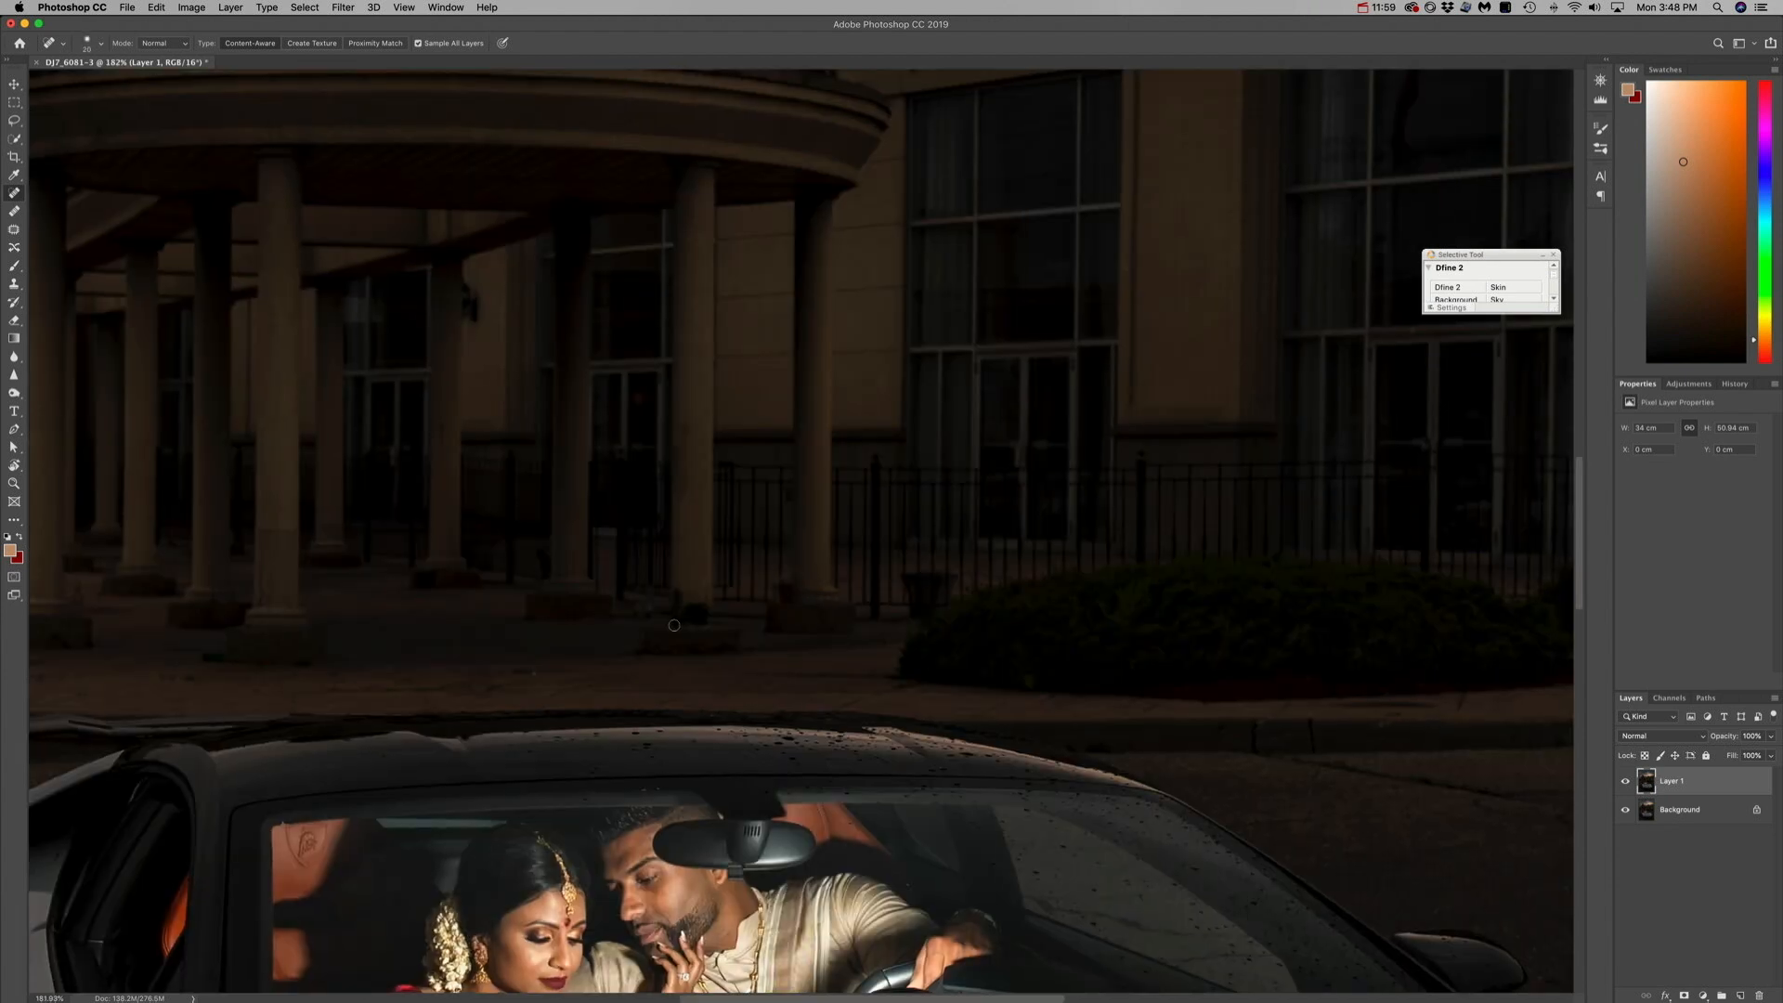
{"action": "scroll", "coordinate": [299, 631], "scroll_direction": "up", "scroll_amount": 2}
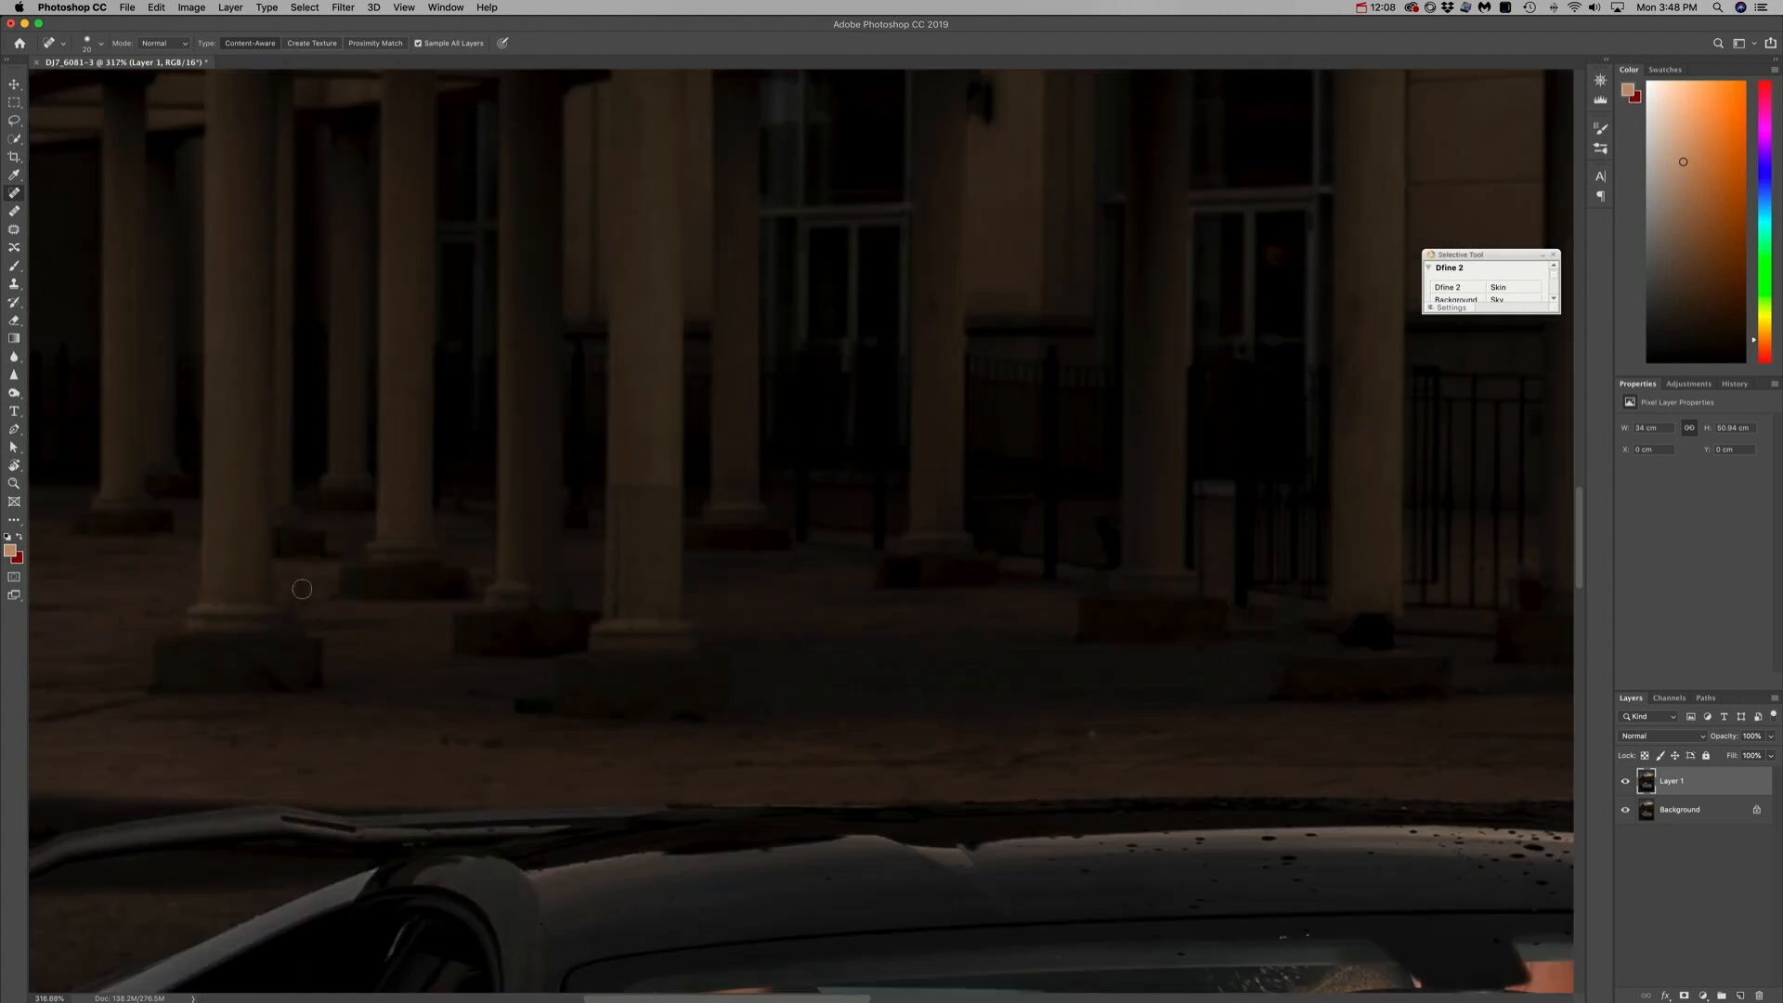
{"action": "scroll", "coordinate": [394, 636], "scroll_direction": "down", "scroll_amount": 5}
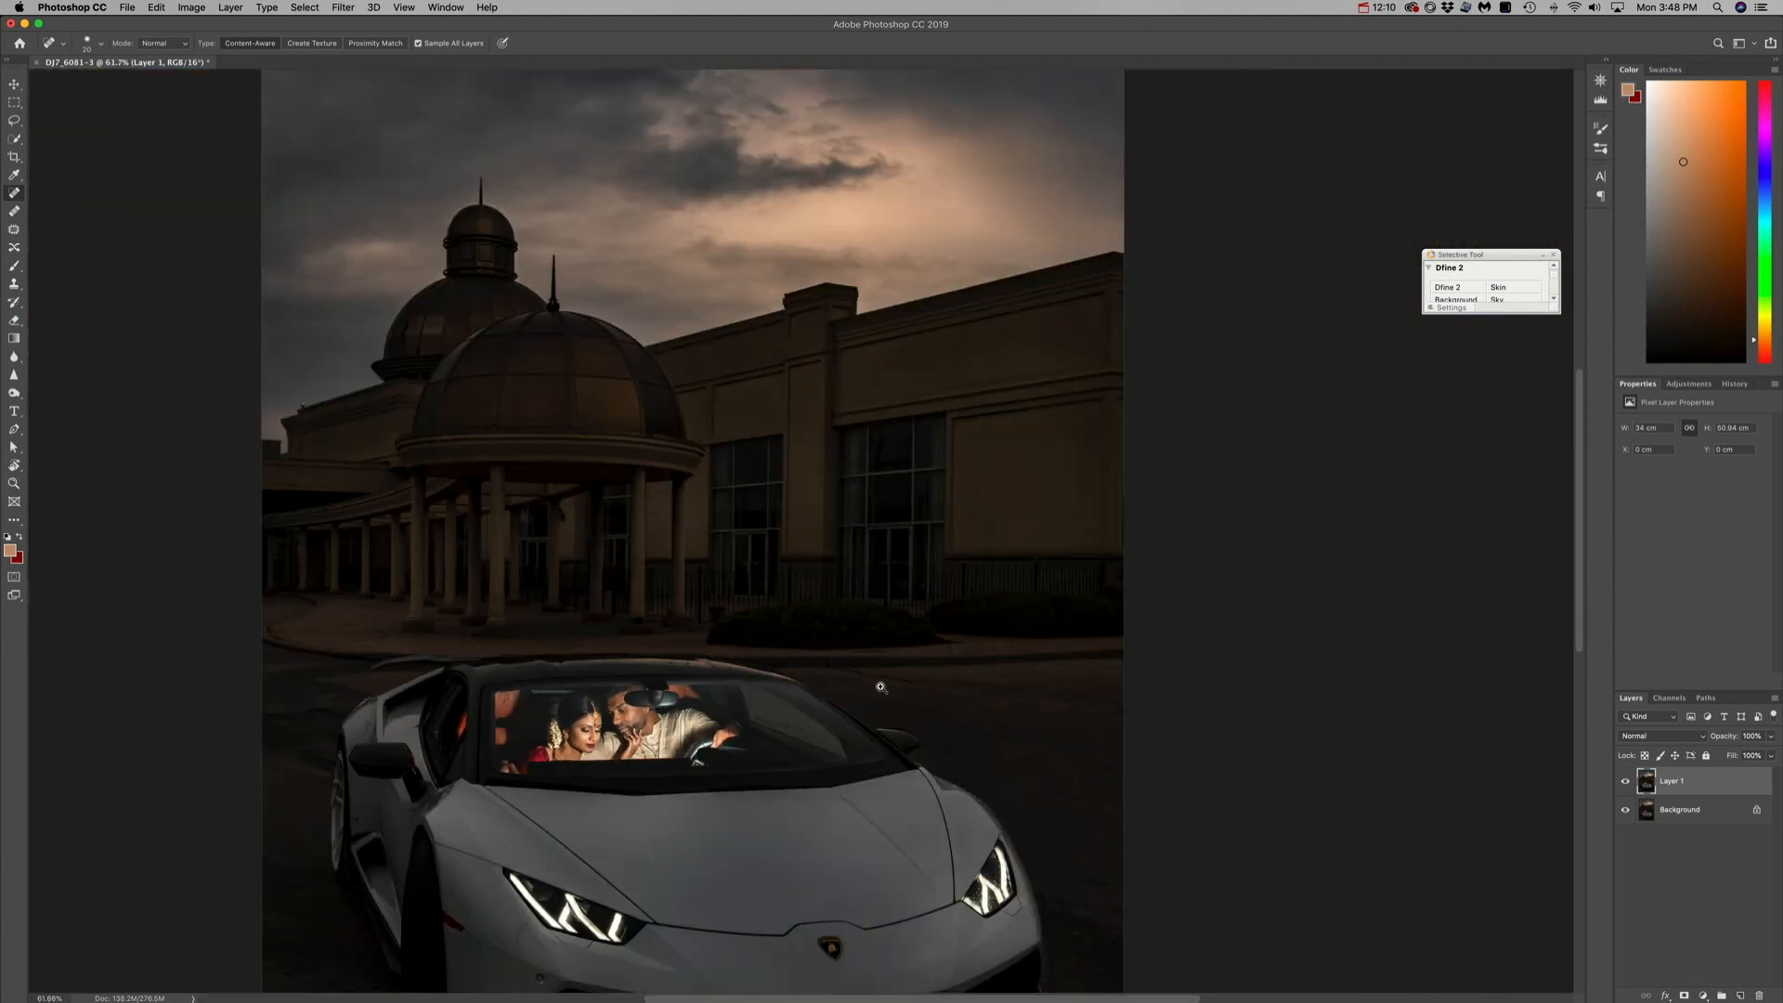
{"action": "scroll", "coordinate": [1015, 708], "scroll_direction": "down", "scroll_amount": 1}
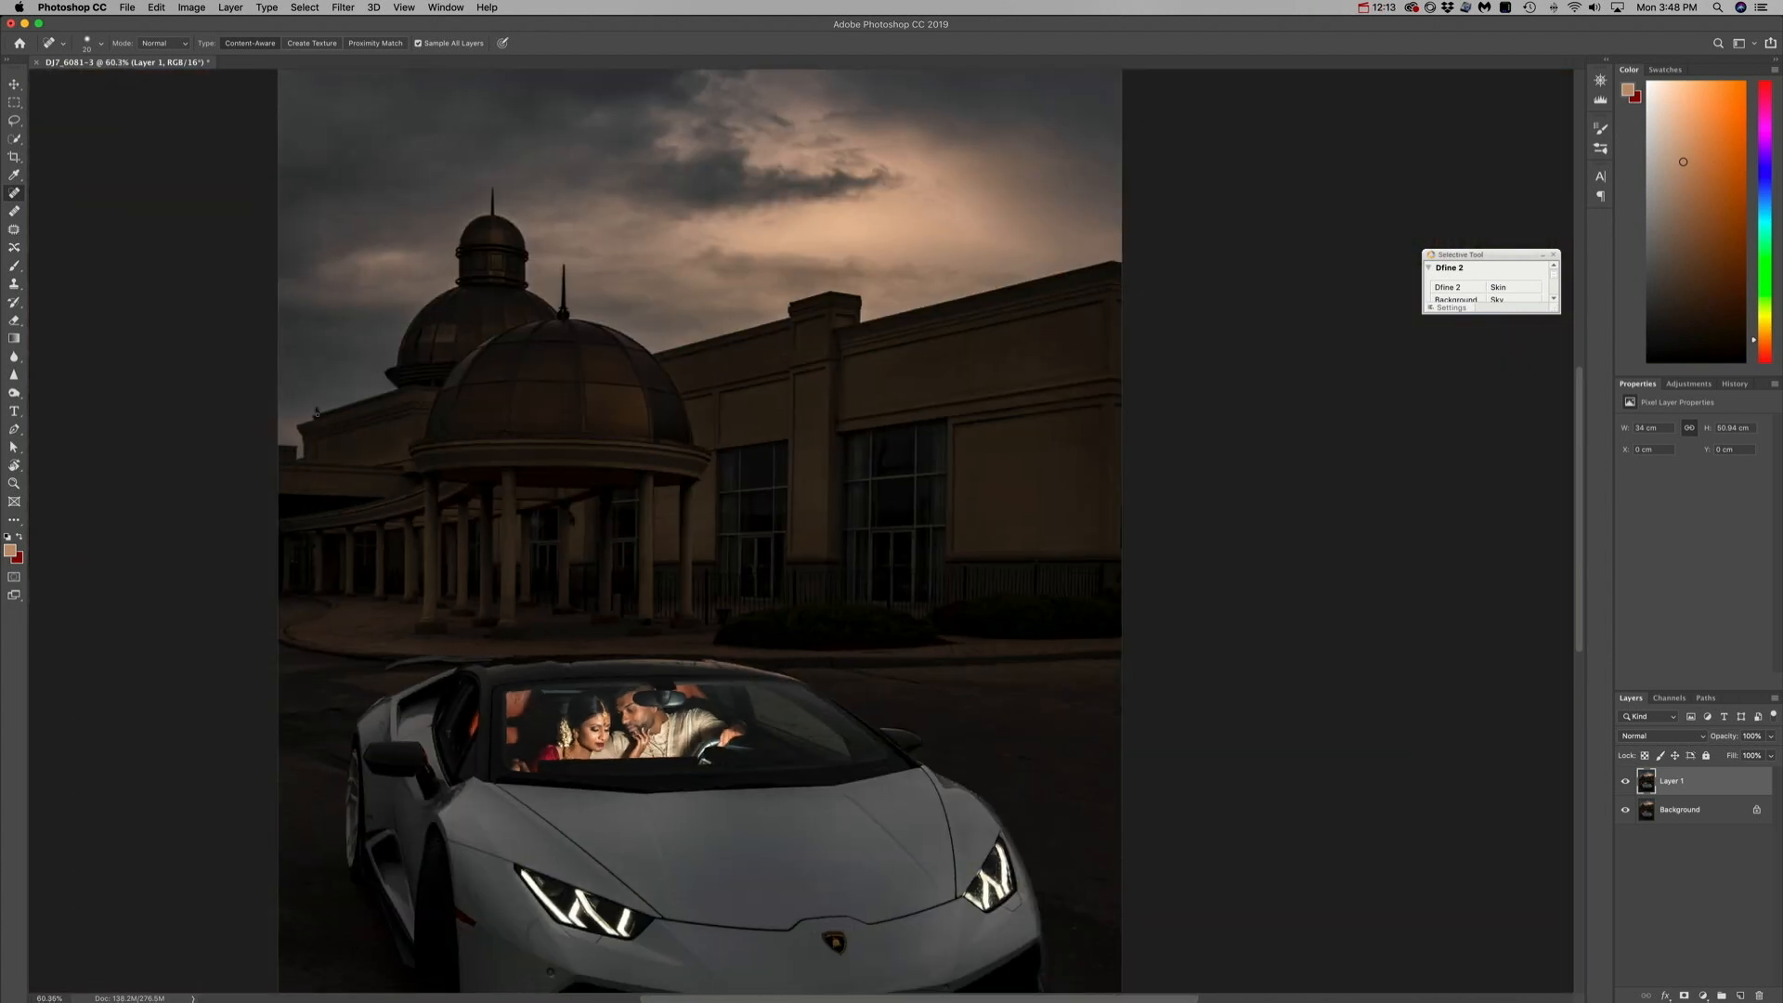
{"action": "scroll", "coordinate": [614, 293], "scroll_direction": "down", "scroll_amount": 2}
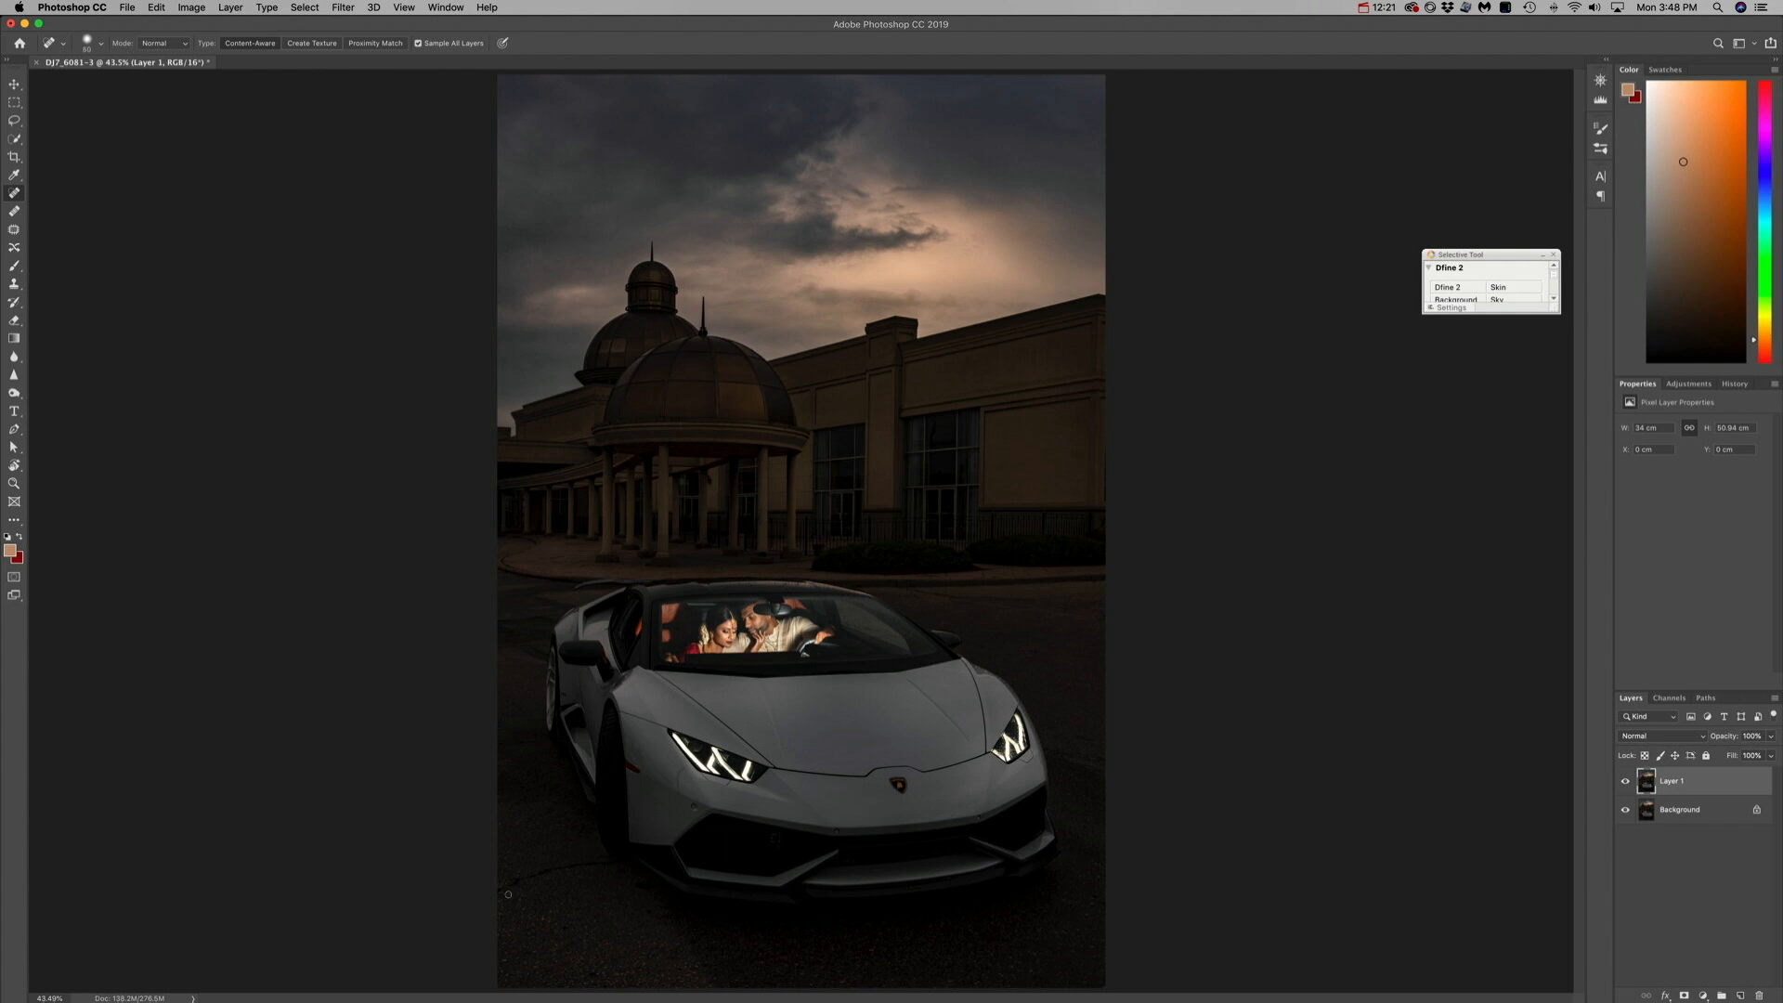
- Heal the crack in the asphalt beside the car's front wheel with an enlarged Spot Healing Brush
{"action": "key", "text": "bracketright"}
{"action": "key", "text": "bracketright"}
{"action": "key", "text": "bracketright"}
{"action": "left_click_drag", "start_coordinate": [501, 891], "coordinate": [614, 865]}
- Shrink the healing brush and examine the windshield area and the whole picture for remaining small marks
{"action": "left_click_drag", "start_coordinate": [796, 622], "coordinate": [854, 631]}
{"action": "key", "text": "bracketleft"}
{"action": "key", "text": "bracketleft"}
{"action": "key", "text": "bracketleft"}
{"action": "key", "text": "bracketleft"}
{"action": "key", "text": "bracketleft"}
{"action": "key", "text": "bracketleft"}
{"action": "key", "text": "bracketleft"}
{"action": "key", "text": "bracketleft"}
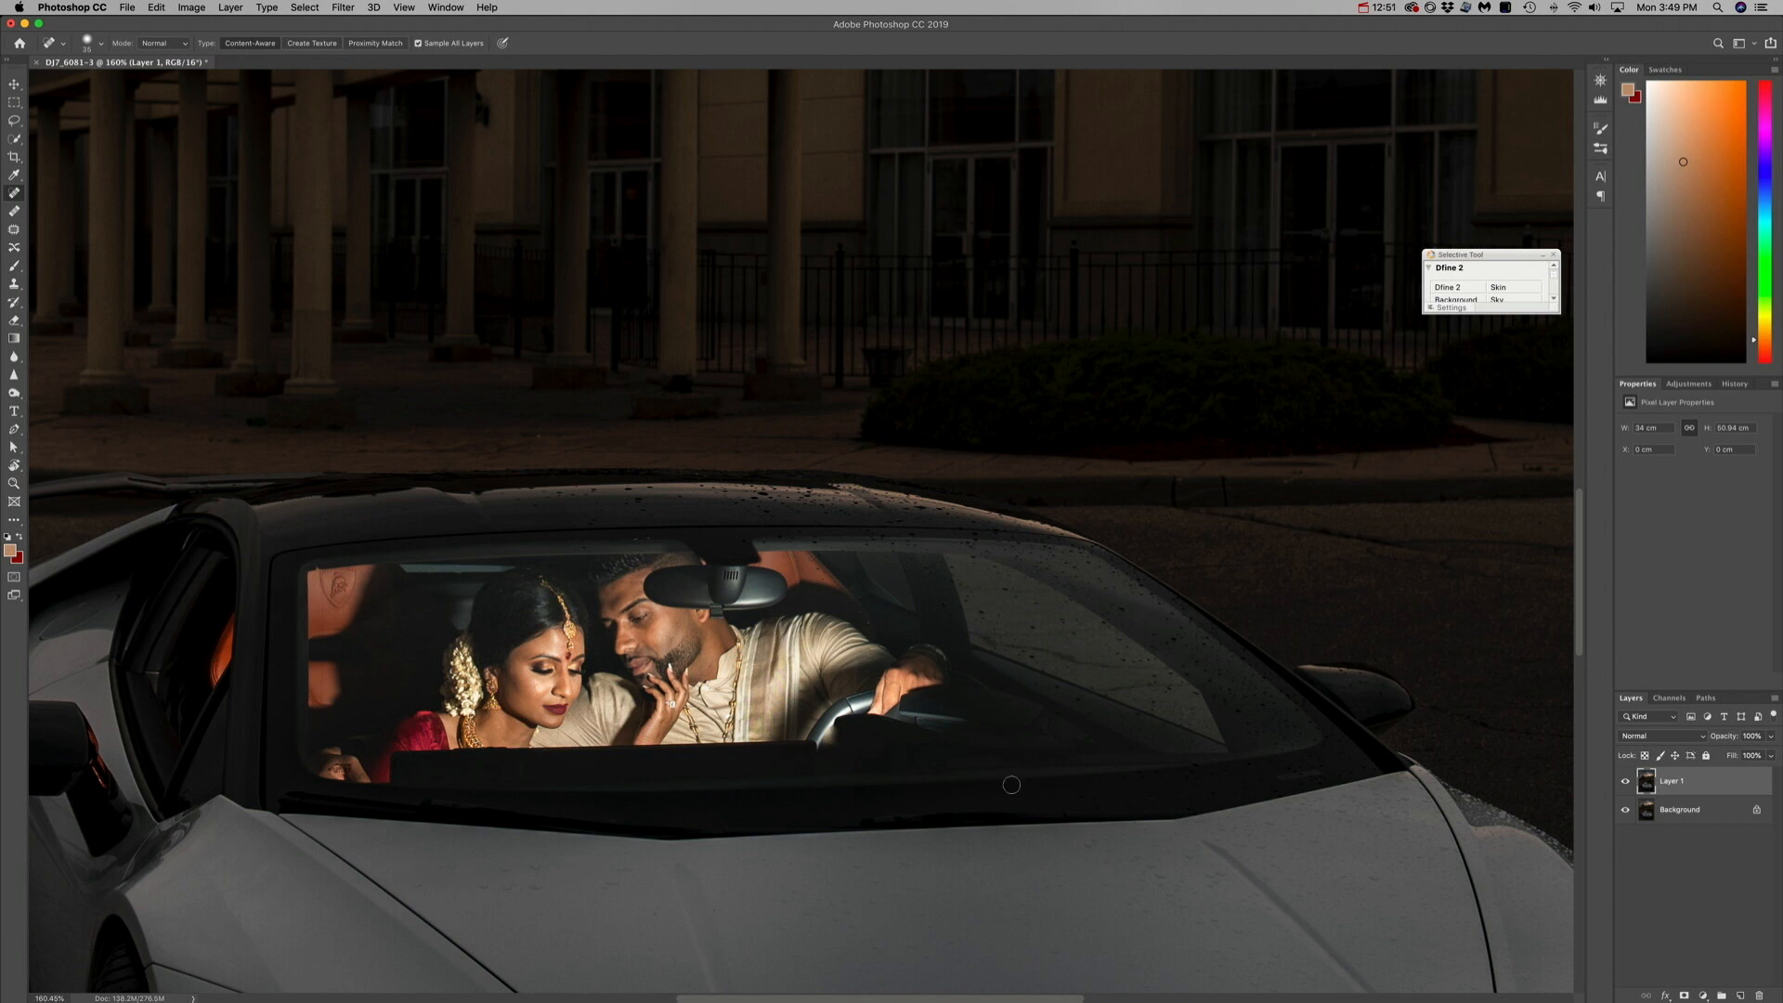
{"action": "key", "text": "super+0"}
{"action": "mouse_move", "coordinate": [806, 601]}
{"action": "left_mouse_down"}
{"action": "mouse_move", "coordinate": [750, 621]}
{"action": "mouse_move", "coordinate": [854, 604]}
{"action": "mouse_move", "coordinate": [883, 621]}
{"action": "mouse_move", "coordinate": [828, 609]}
{"action": "left_mouse_up"}
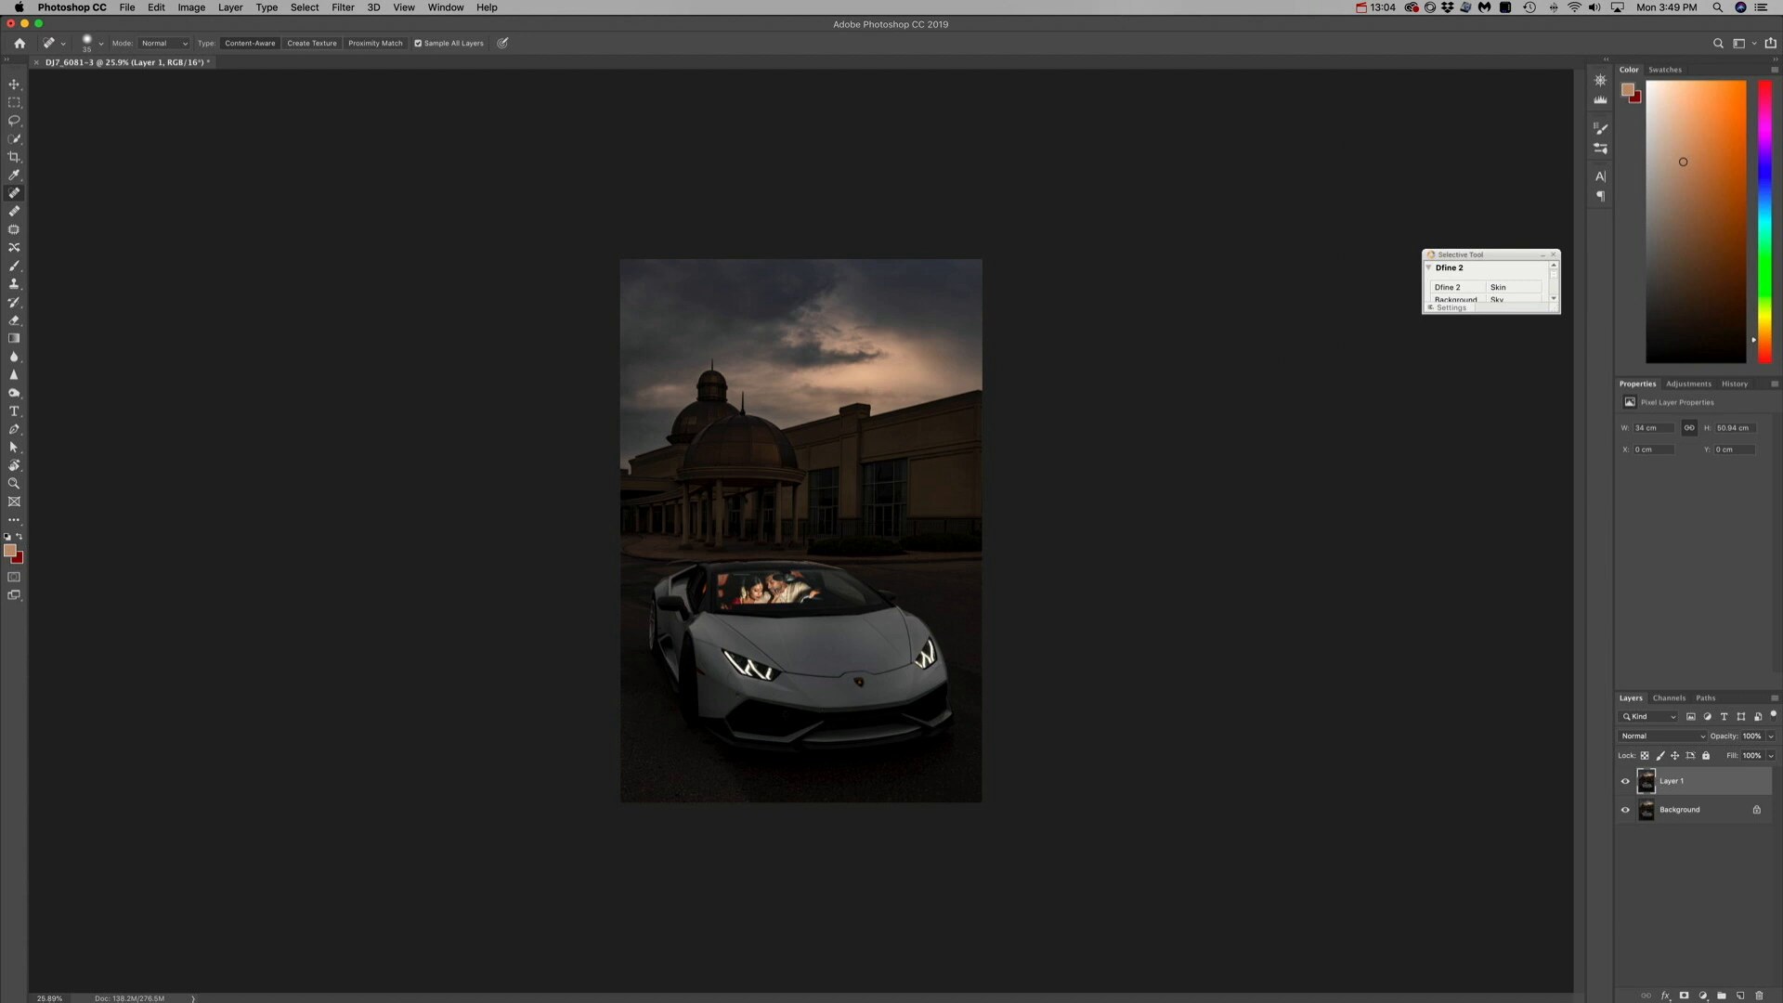
- Spot-heal blemishes on the couple's faces and remove the upper end of the bride's hair ornament
{"action": "left_click_drag", "start_coordinate": [757, 608], "coordinate": [947, 689]}
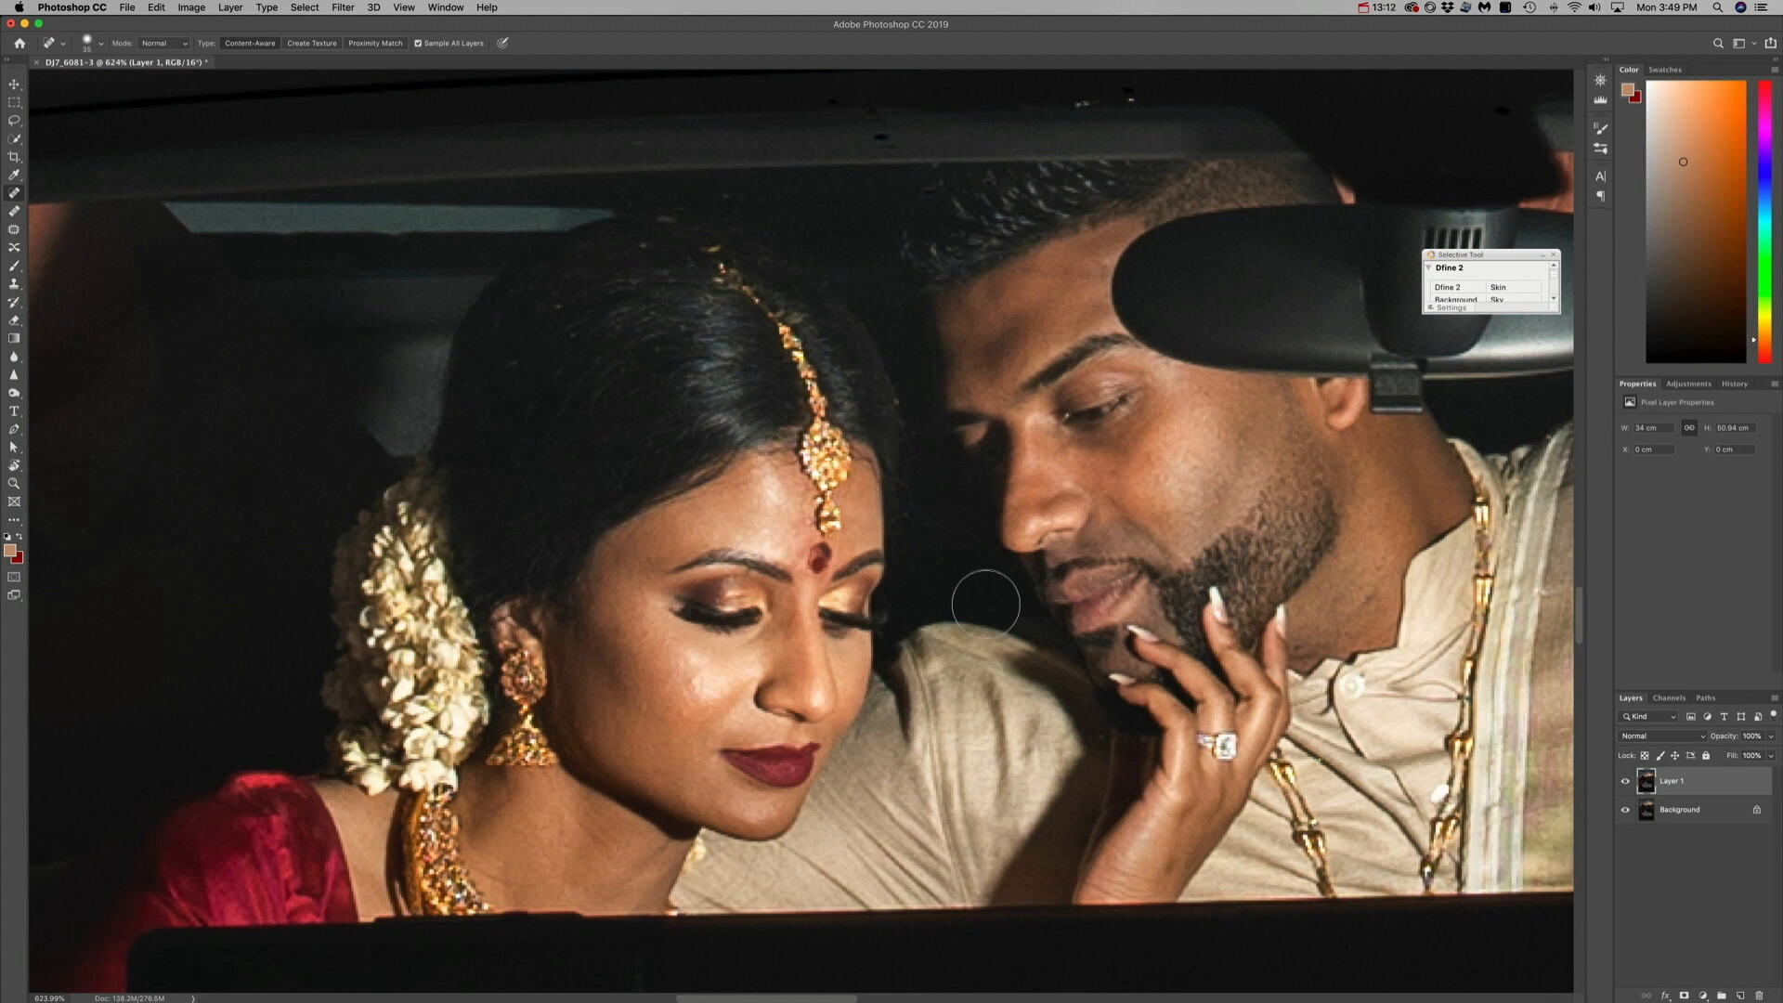
{"action": "key", "text": "b"}
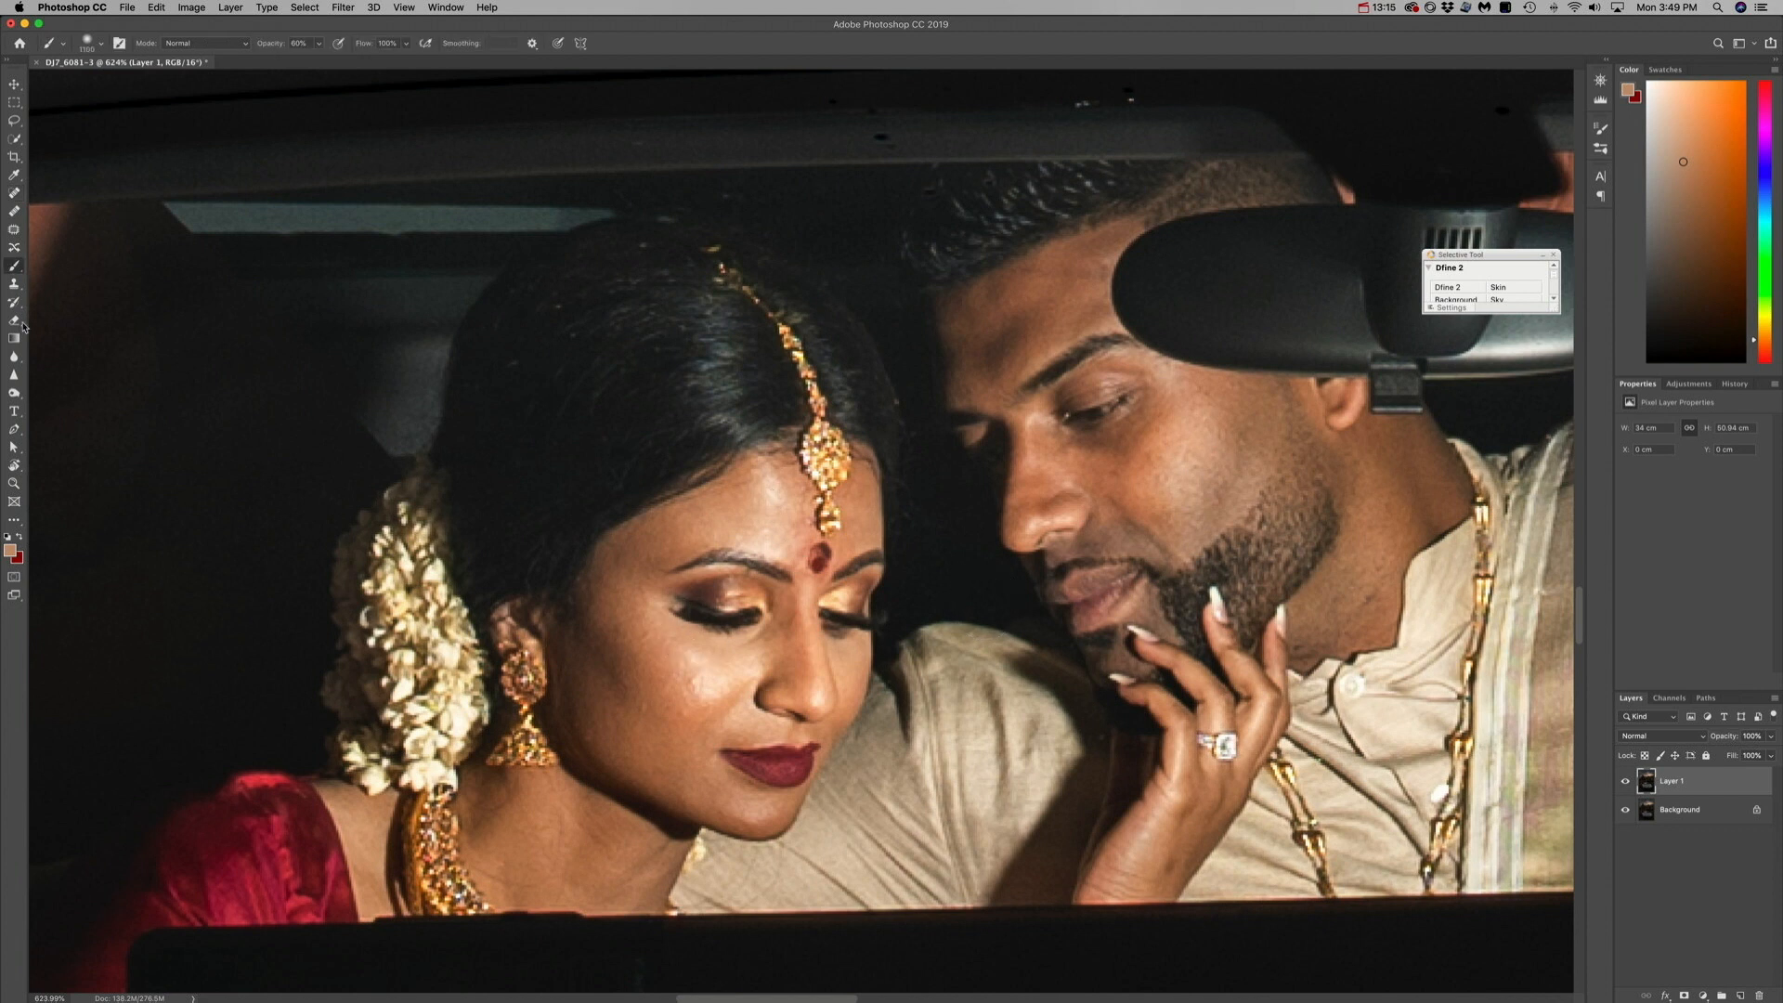
{"action": "key", "text": "j"}
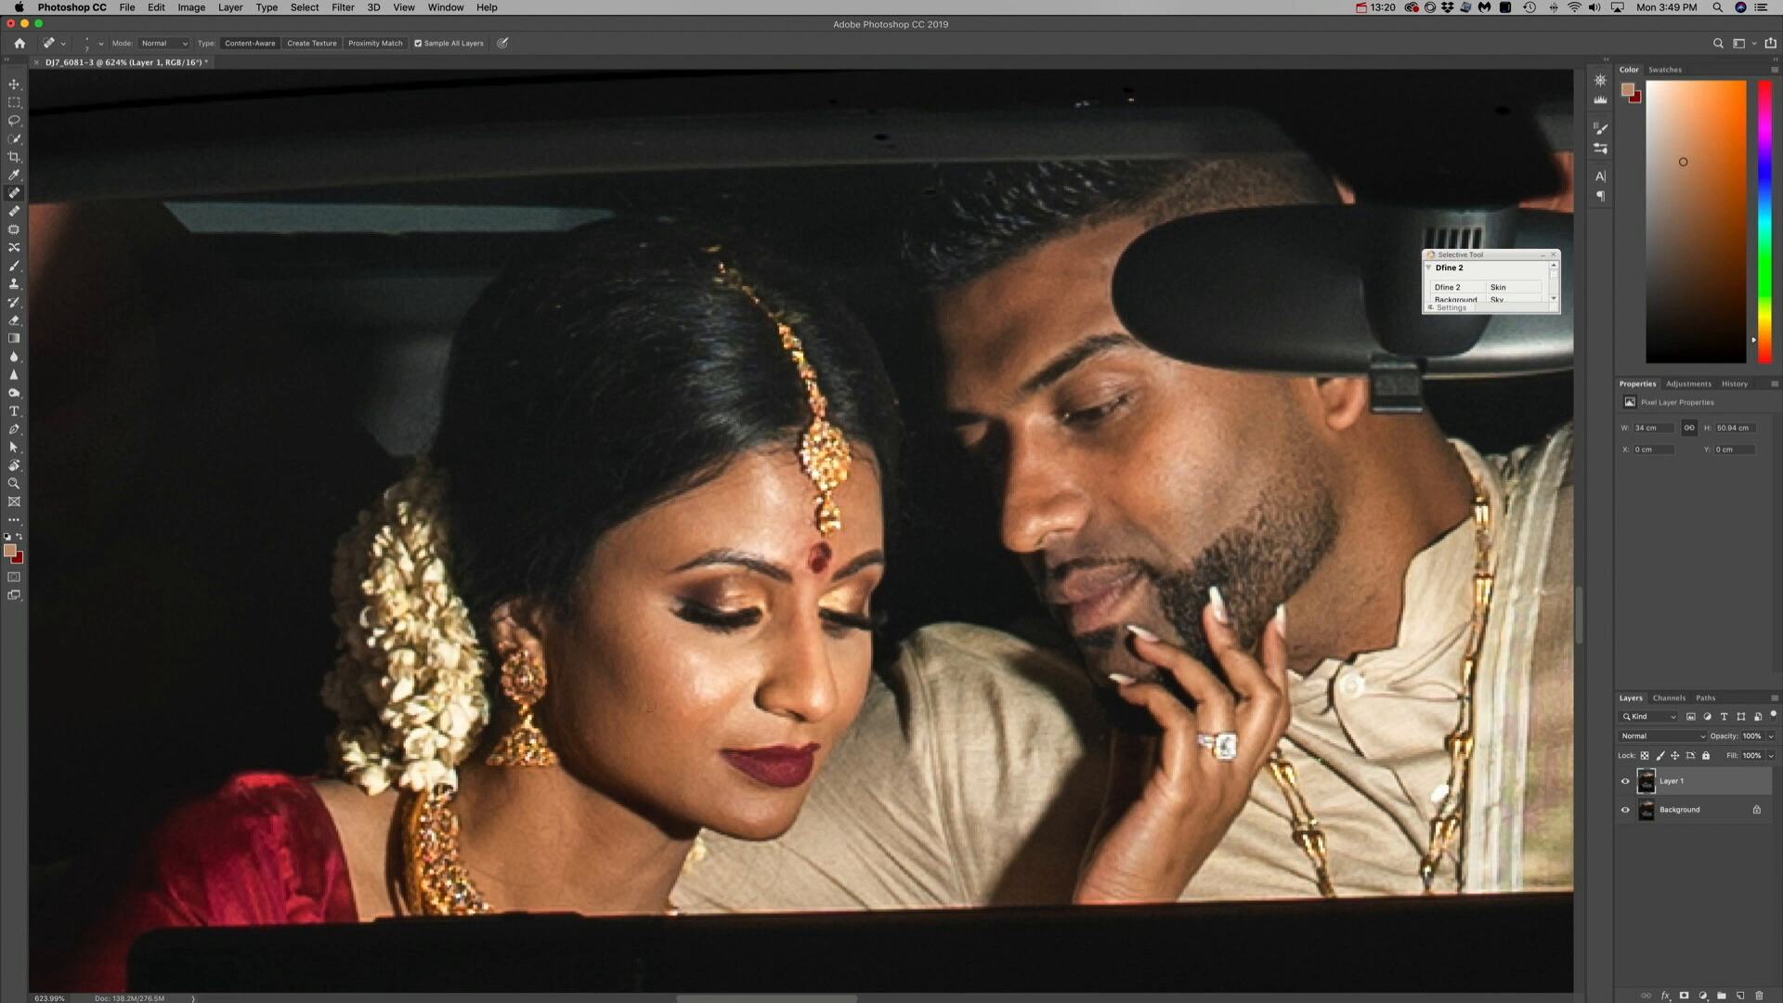
{"action": "left_click_drag", "start_coordinate": [685, 720], "coordinate": [666, 713]}
{"action": "left_click", "coordinate": [817, 555]}
{"action": "left_click", "coordinate": [1167, 478]}
{"action": "left_click_drag", "start_coordinate": [721, 264], "coordinate": [750, 295]}
{"action": "key", "text": "bracketleft"}
{"action": "key", "text": "bracketleft"}
{"action": "left_click", "coordinate": [710, 705]}
{"action": "left_click", "coordinate": [797, 529]}
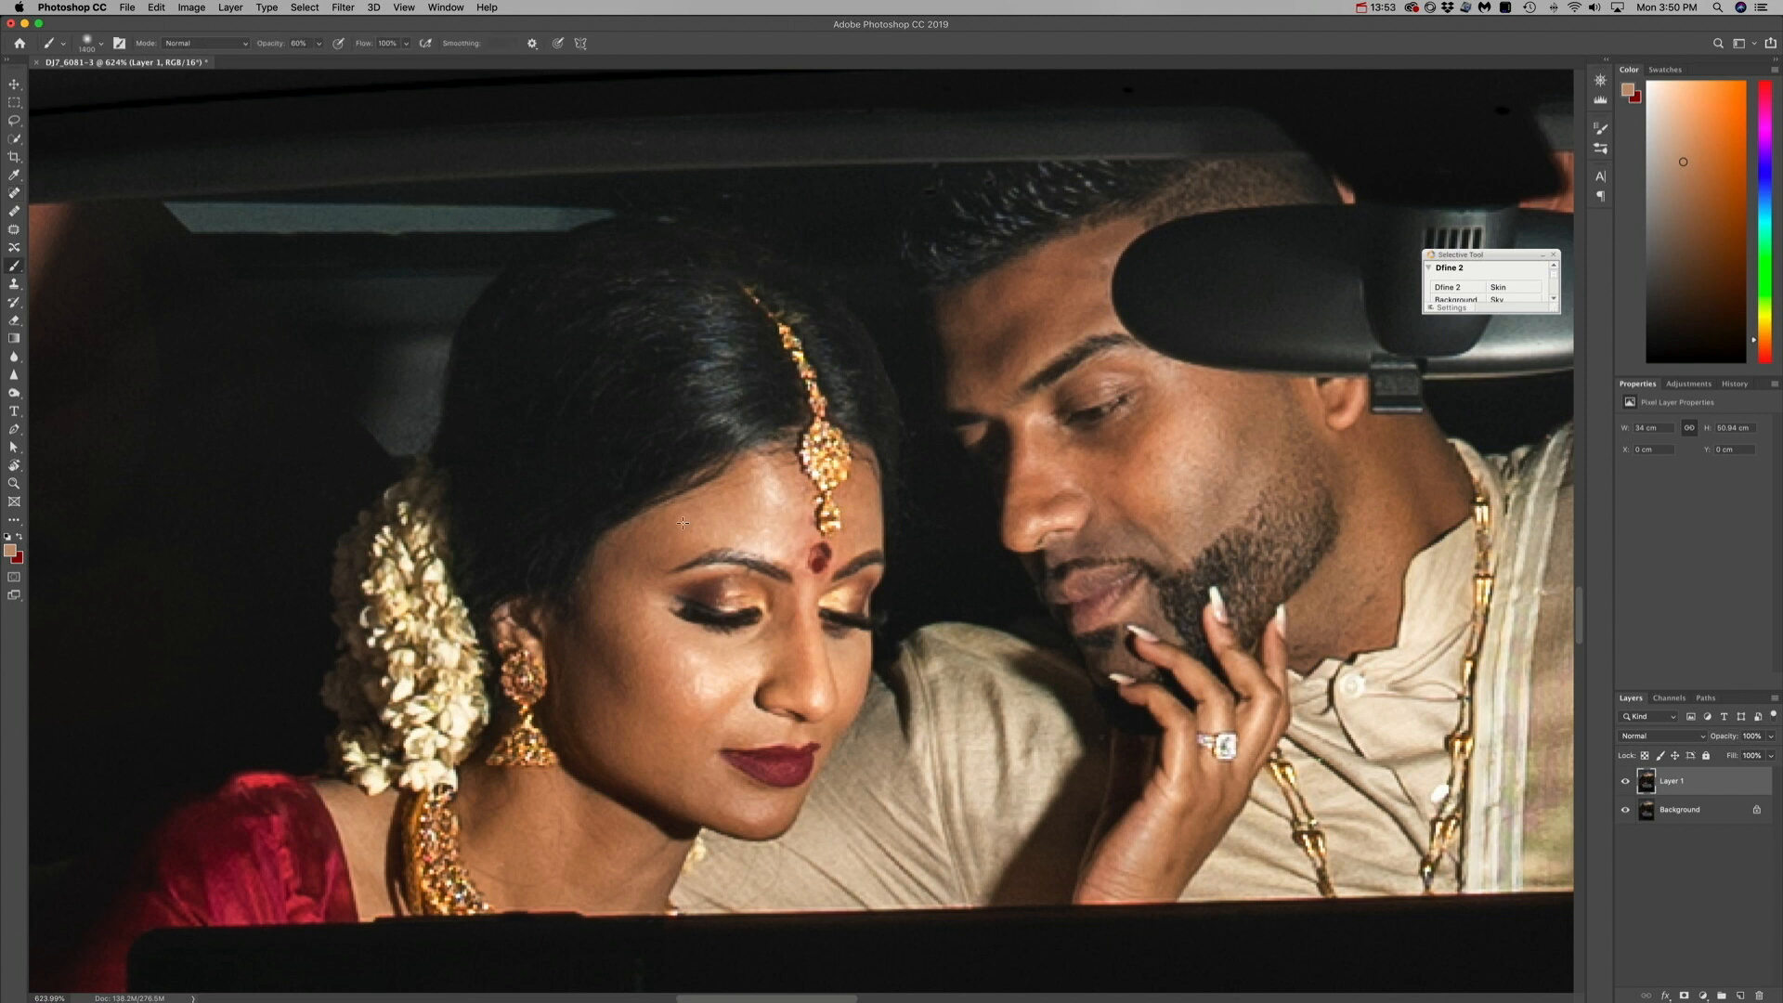
- Set a small Brush to 5% opacity and paint sampled skin tone over the shine on the bride's cheek
{"action": "key", "text": "bracketleft"}
{"action": "key", "text": "bracketleft"}
{"action": "key", "text": "bracketleft"}
{"action": "key", "text": "bracketleft"}
{"action": "key", "text": "bracketleft"}
{"action": "key", "text": "bracketleft"}
{"action": "key", "text": "bracketleft"}
{"action": "key", "text": "bracketleft"}
{"action": "key", "text": "bracketleft"}
{"action": "key", "text": "bracketleft"}
{"action": "left_click_drag", "start_coordinate": [688, 666], "coordinate": [696, 667]}
{"action": "key", "text": "bracketleft"}
{"action": "key", "text": "bracketleft"}
{"action": "key", "text": "bracketleft"}
{"action": "key", "text": "bracketleft"}
{"action": "key", "text": "bracketleft"}
{"action": "key", "text": "0"}
{"action": "key", "text": "5"}
{"action": "left_click", "coordinate": [727, 689], "text": "alt"}
{"action": "mouse_move", "coordinate": [727, 688]}
{"action": "left_mouse_down"}
{"action": "mouse_move", "coordinate": [696, 693]}
{"action": "mouse_move", "coordinate": [753, 671]}
{"action": "mouse_move", "coordinate": [700, 673]}
{"action": "mouse_move", "coordinate": [728, 667]}
{"action": "left_mouse_up"}
{"action": "left_click", "coordinate": [711, 685], "text": "alt"}
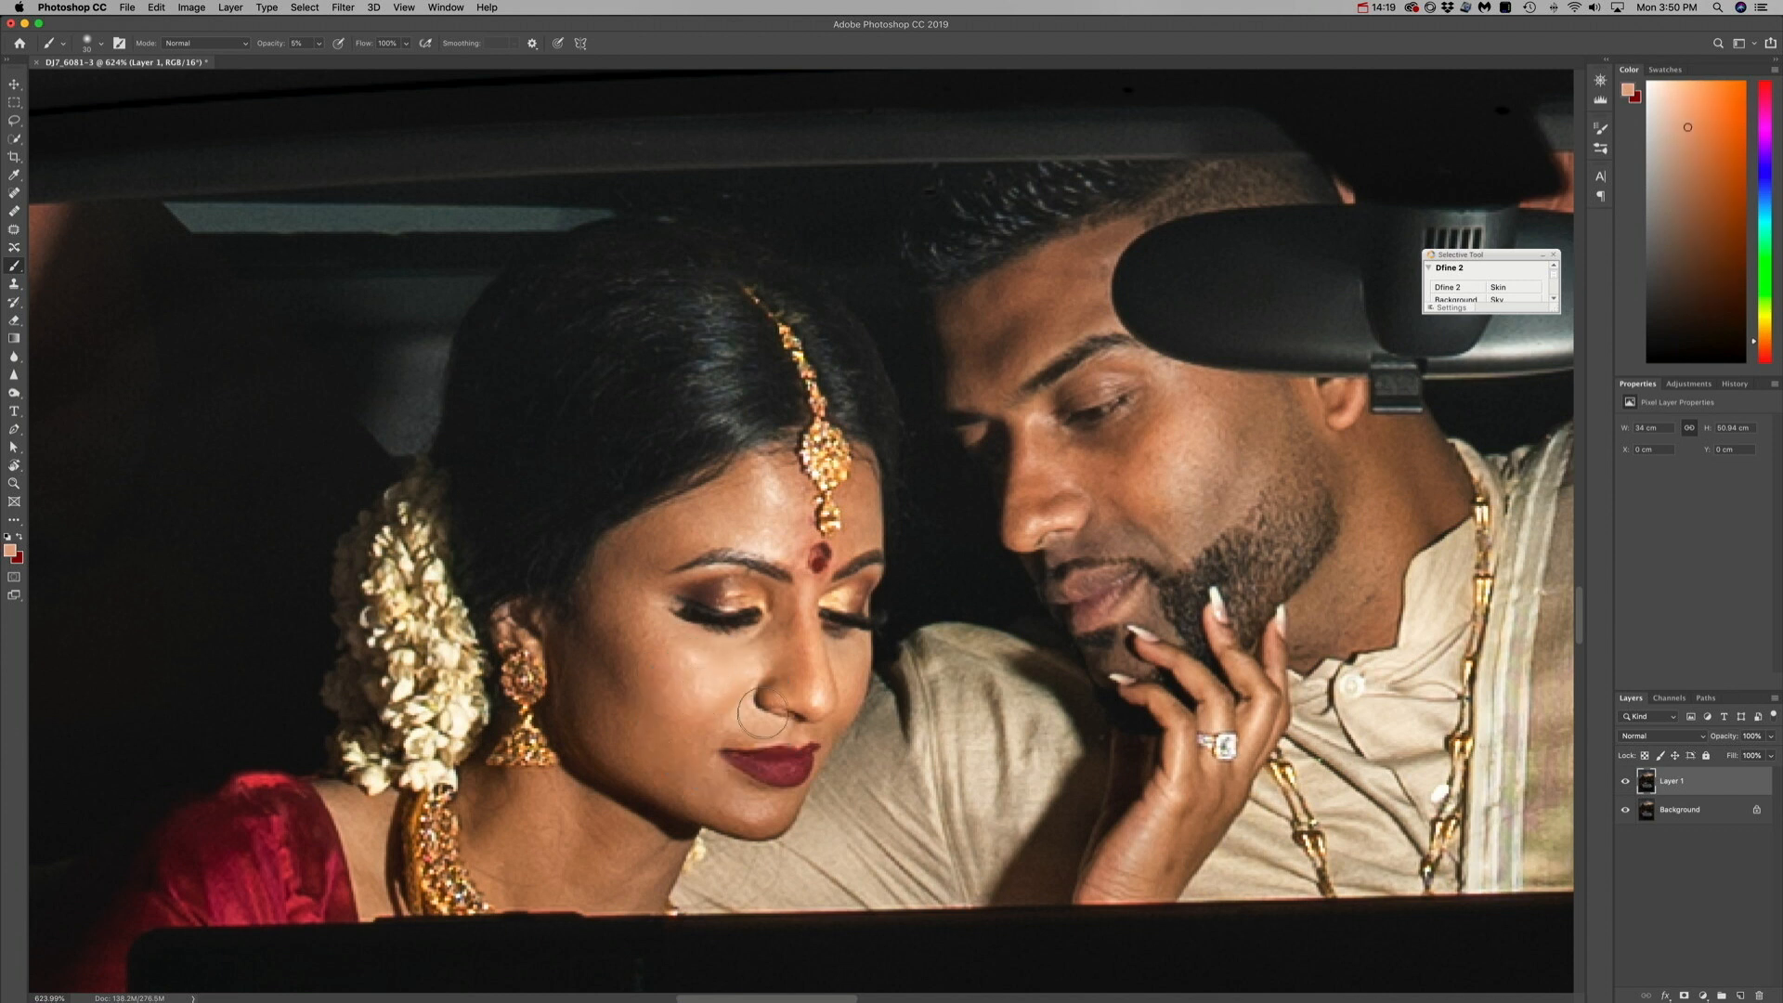
- Even out the shine on the bride's nose and cheek with a smaller brush and freshly sampled skin tone
{"action": "key", "text": "bracketleft"}
{"action": "key", "text": "bracketleft"}
{"action": "key", "text": "bracketleft"}
{"action": "left_click_drag", "start_coordinate": [811, 692], "coordinate": [805, 702]}
{"action": "left_click_drag", "start_coordinate": [682, 685], "coordinate": [686, 665]}
{"action": "left_click", "coordinate": [685, 710], "text": "alt"}
- Sample skin tones repeatedly across the bride's forehead and smooth its highlights with the low-opacity brush
{"action": "left_click", "coordinate": [767, 531], "text": "alt"}
{"action": "left_click", "coordinate": [766, 534], "text": "alt"}
{"action": "left_click", "coordinate": [798, 539], "text": "alt"}
{"action": "left_click", "coordinate": [802, 533], "text": "alt"}
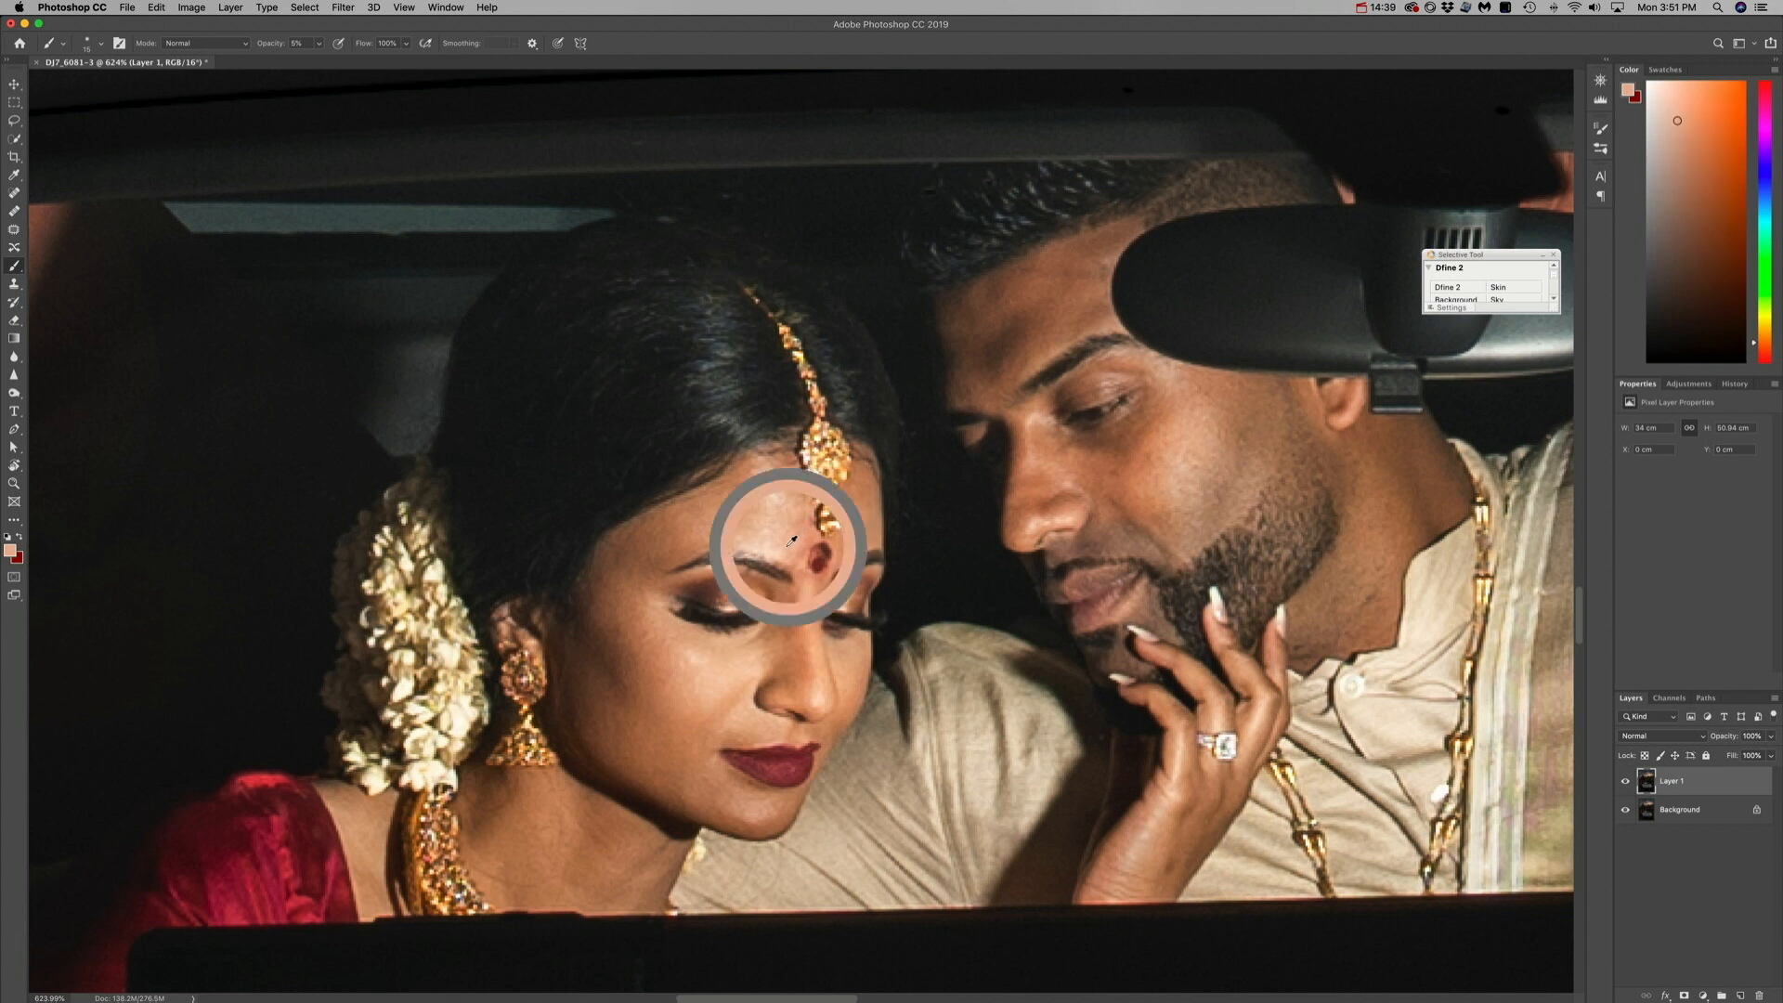
{"action": "left_click", "coordinate": [792, 521], "text": "alt"}
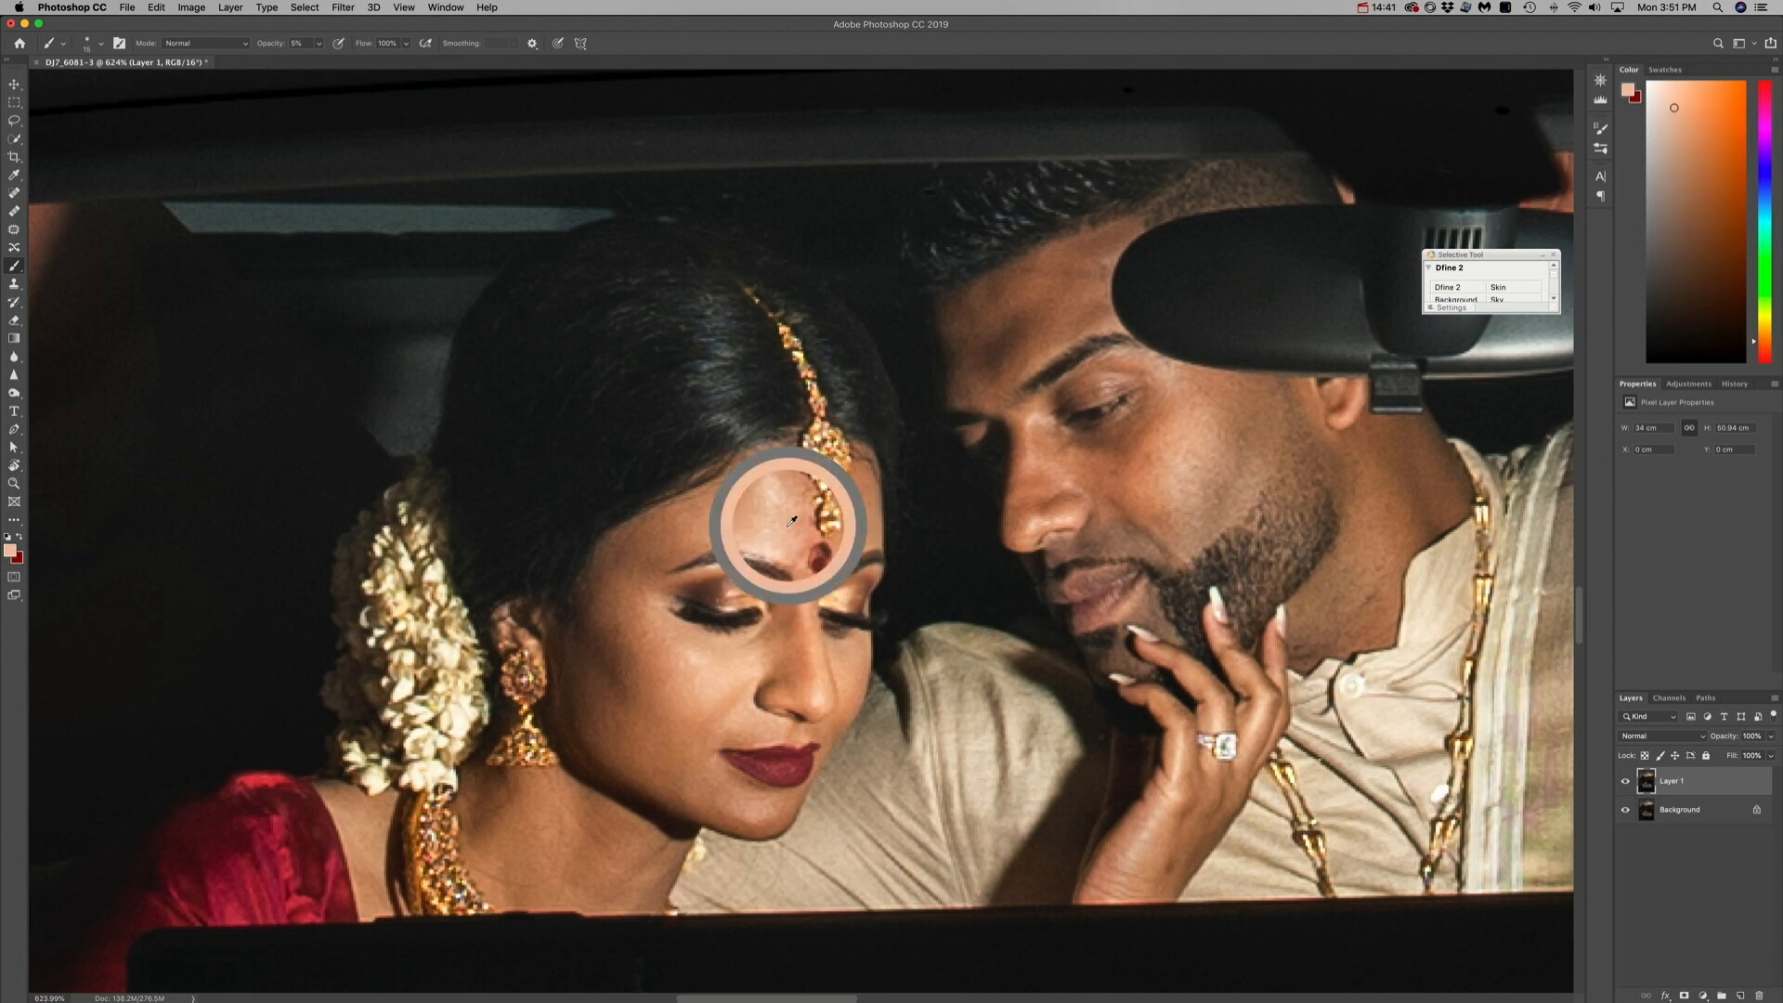
{"action": "left_click", "coordinate": [751, 471], "text": "alt"}
{"action": "left_click", "coordinate": [749, 469], "text": "alt"}
{"action": "left_click", "coordinate": [748, 469], "text": "alt"}
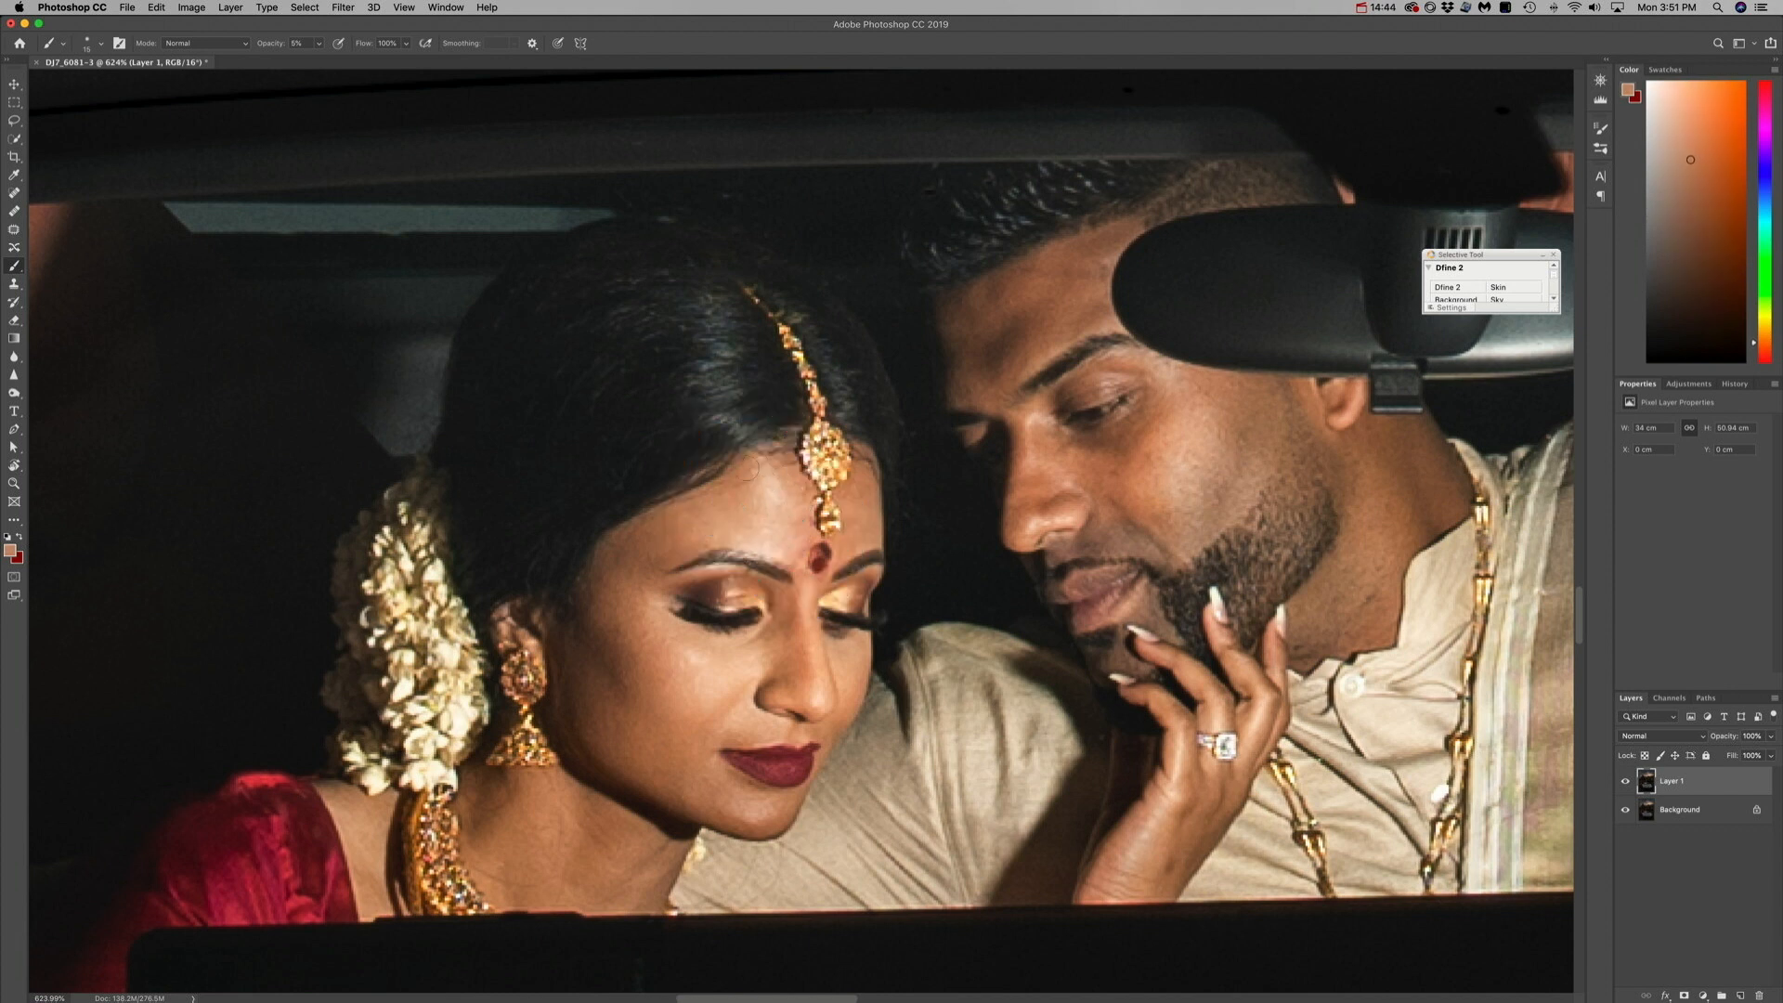
{"action": "left_click", "coordinate": [745, 498], "text": "alt"}
{"action": "left_click", "coordinate": [738, 518], "text": "alt"}
{"action": "left_click", "coordinate": [734, 515], "text": "alt"}
- Sample skin tones from the groom's nose, cheek and eye area and soften the highlights on his face
{"action": "left_click", "coordinate": [1050, 443], "text": "alt"}
{"action": "left_click", "coordinate": [1034, 427], "text": "alt"}
{"action": "left_click", "coordinate": [1042, 477], "text": "alt"}
{"action": "left_click", "coordinate": [1045, 445], "text": "alt"}
{"action": "left_click", "coordinate": [1052, 475], "text": "alt"}
{"action": "left_click", "coordinate": [1077, 464], "text": "alt"}
{"action": "left_click", "coordinate": [1183, 393], "text": "alt"}
- Toggle Layer 1's visibility repeatedly to compare the retouched couple and car with the original Background
{"action": "key", "text": "super+0"}
{"action": "scroll", "coordinate": [1107, 525], "scroll_direction": "up", "scroll_amount": 3}
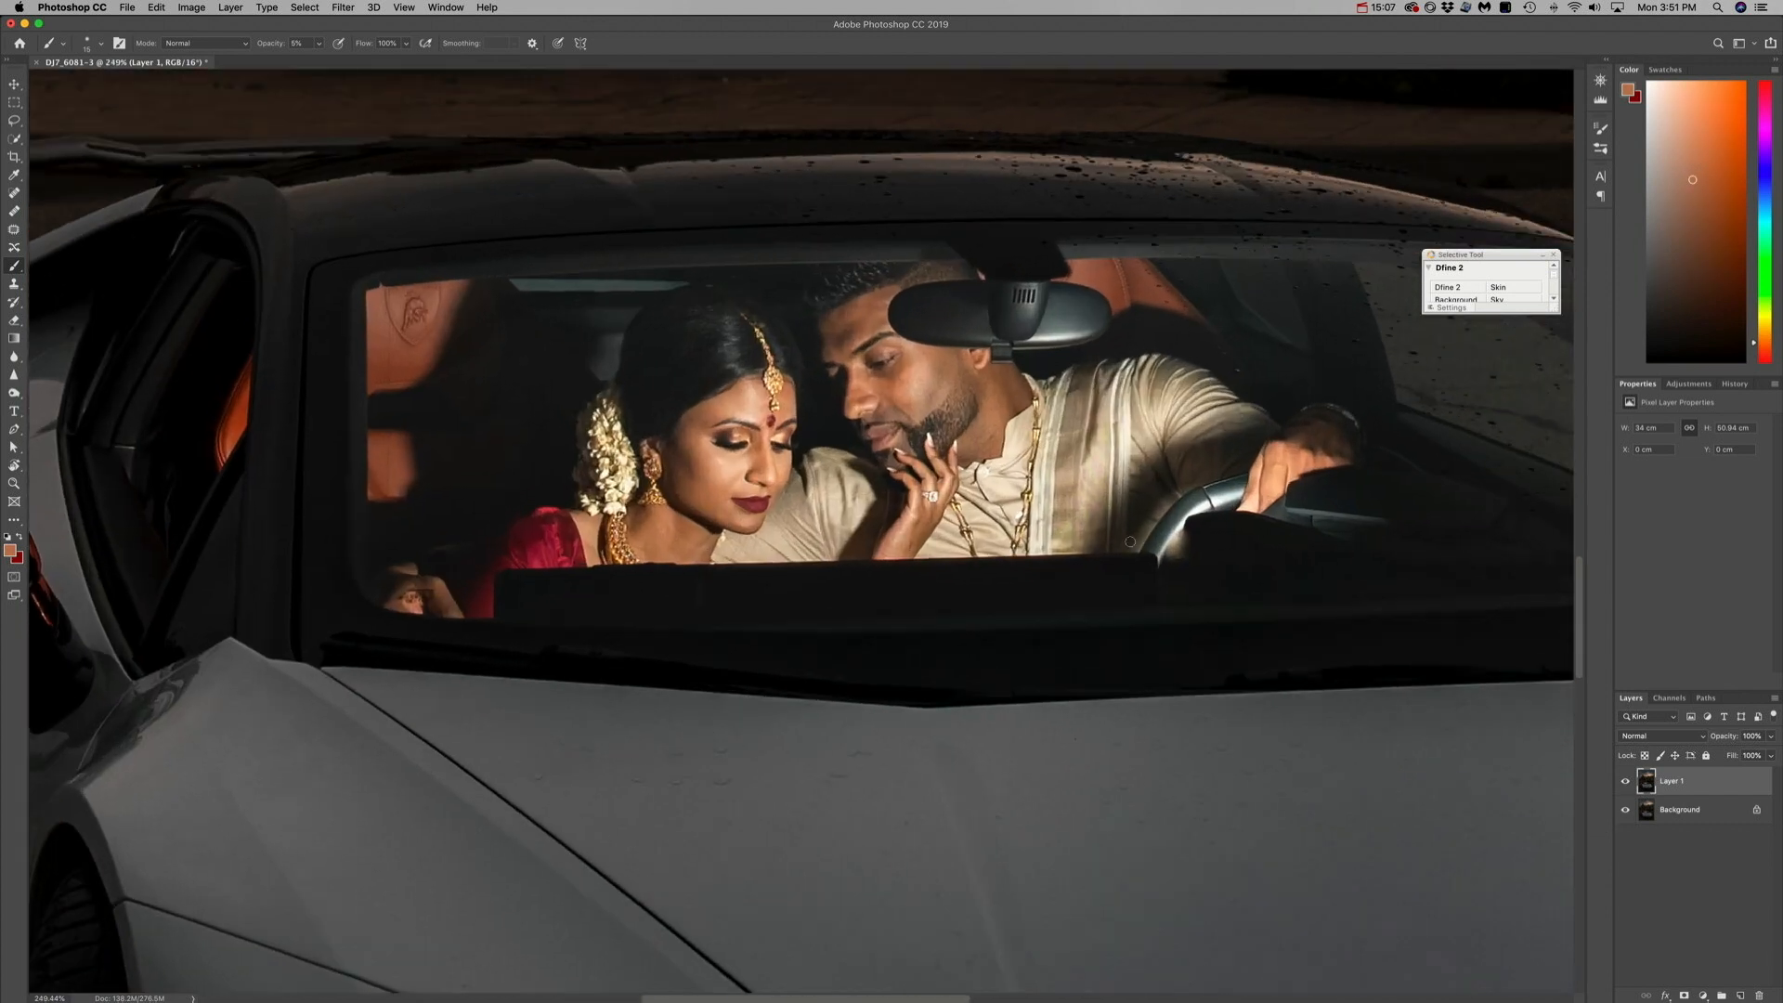
{"action": "left_click", "coordinate": [1624, 782]}
{"action": "left_click", "coordinate": [1625, 782]}
{"action": "left_click", "coordinate": [1625, 782]}
{"action": "left_click", "coordinate": [1625, 782]}
{"action": "left_click", "coordinate": [1625, 782]}
{"action": "left_click", "coordinate": [1624, 782]}
{"action": "left_click", "coordinate": [1624, 781]}
{"action": "left_click", "coordinate": [1625, 782]}
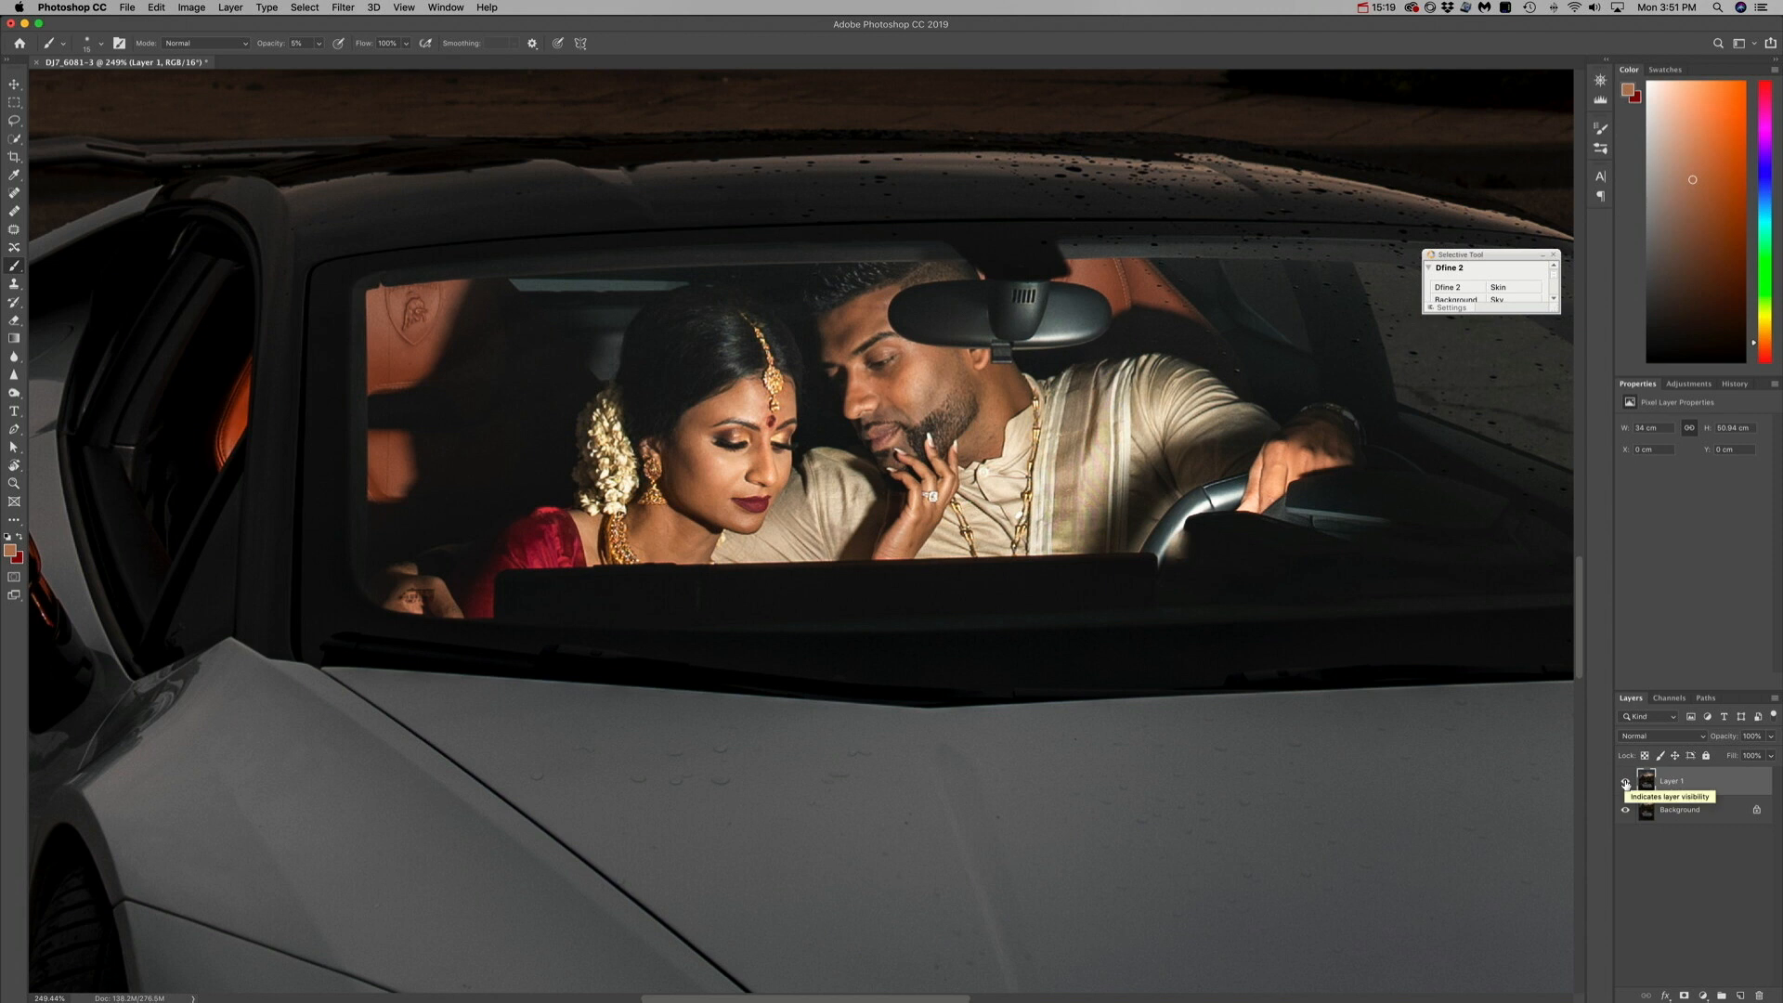
- Render a 105mm Prime lens flare at 40% brightness on the car's left headlight in the picture
{"action": "key", "text": "super+minus"}
{"action": "key", "text": "super+minus"}
{"action": "key", "text": "super+minus"}
{"action": "key", "text": "super+minus"}
{"action": "key", "text": "super+minus"}
{"action": "key", "text": "super+minus"}
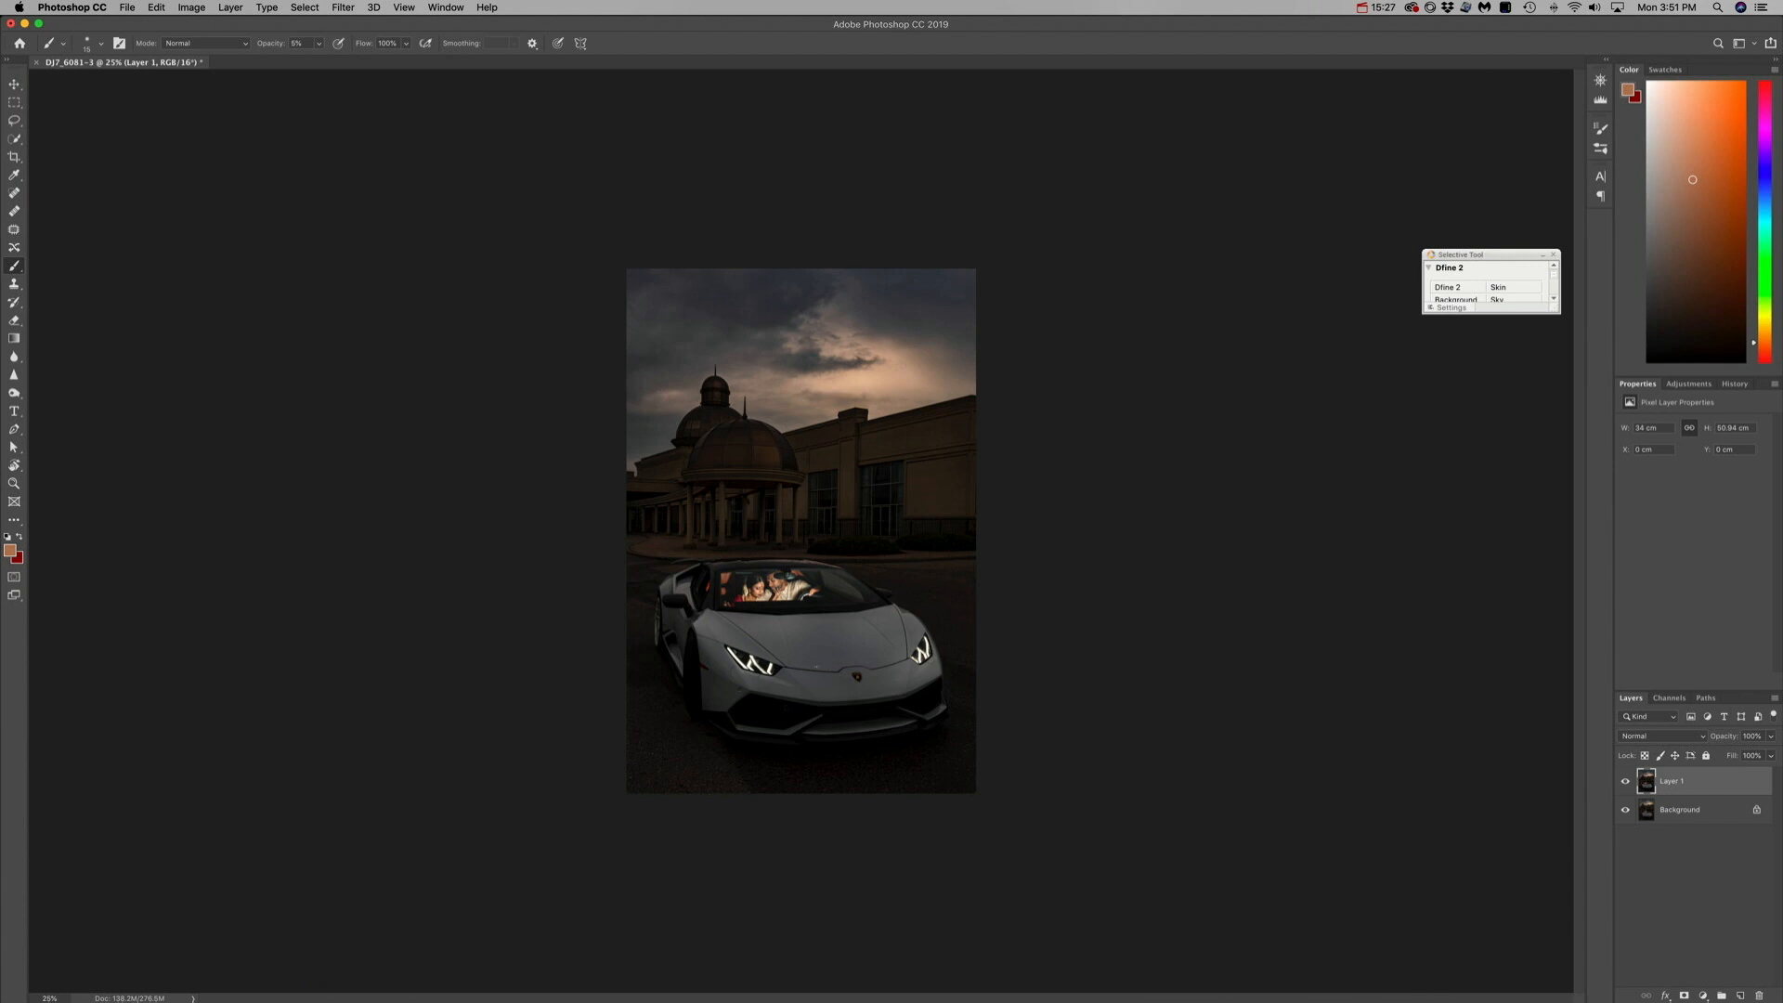
{"action": "left_click", "coordinate": [342, 7]}
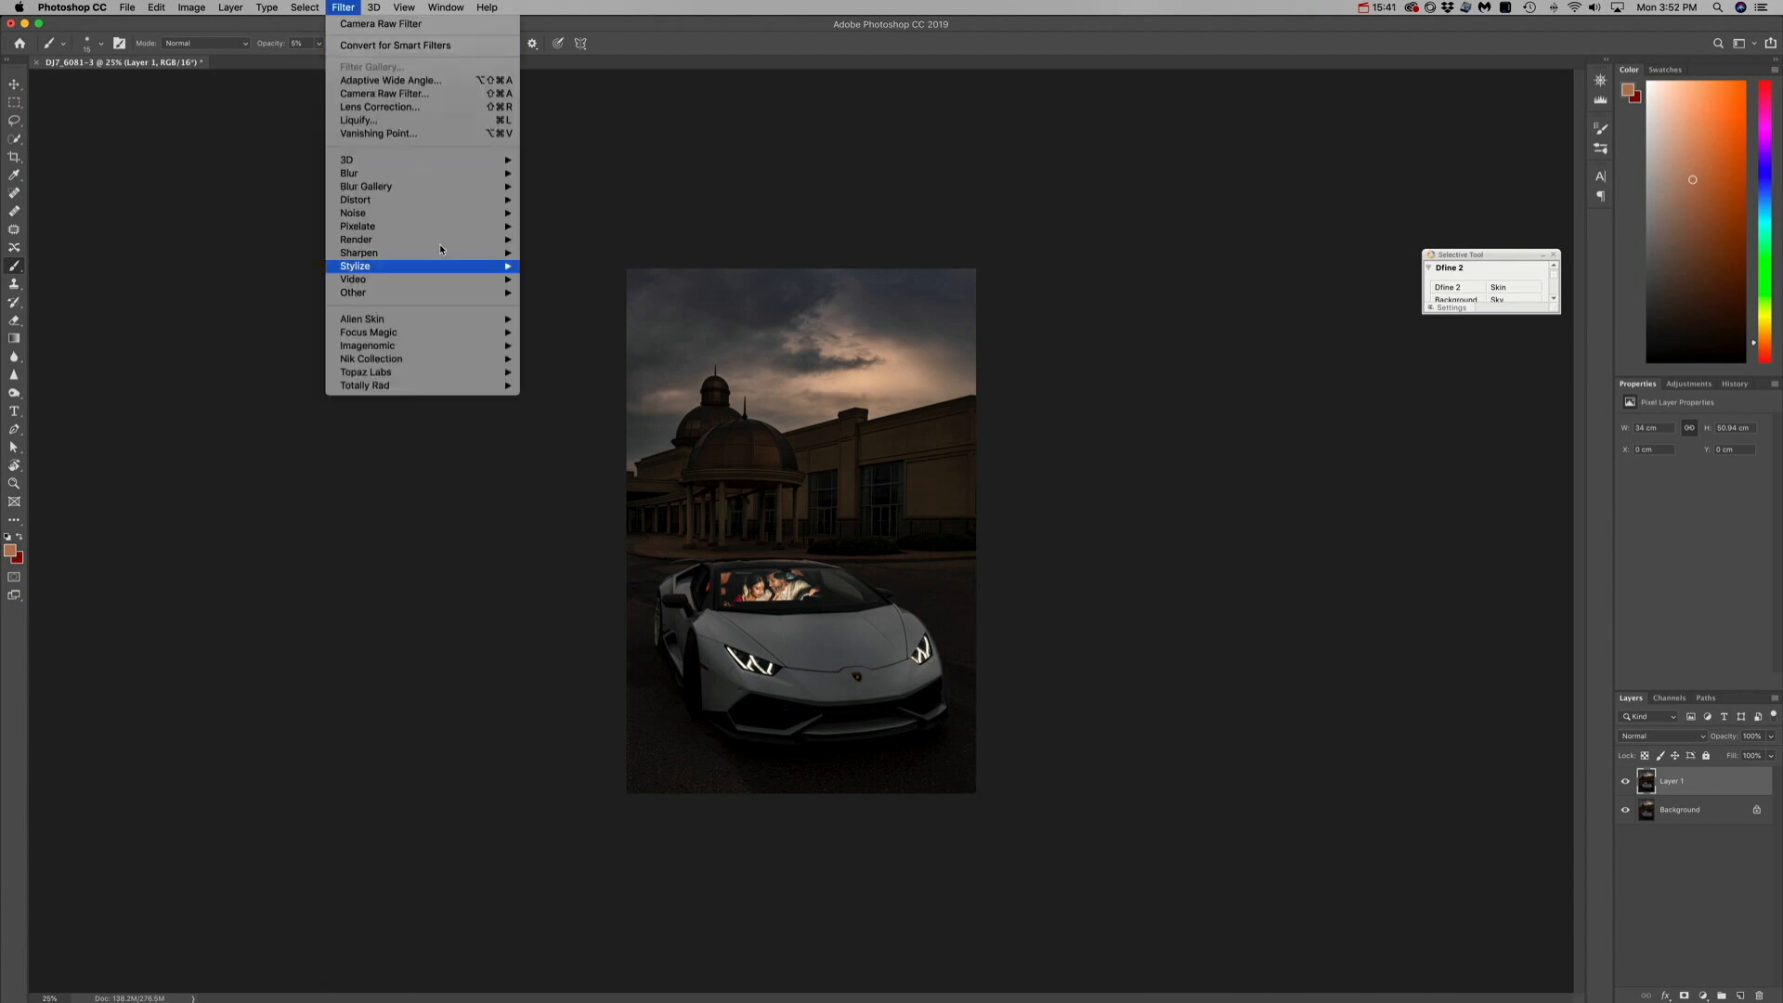
{"action": "mouse_move", "coordinate": [445, 240]}
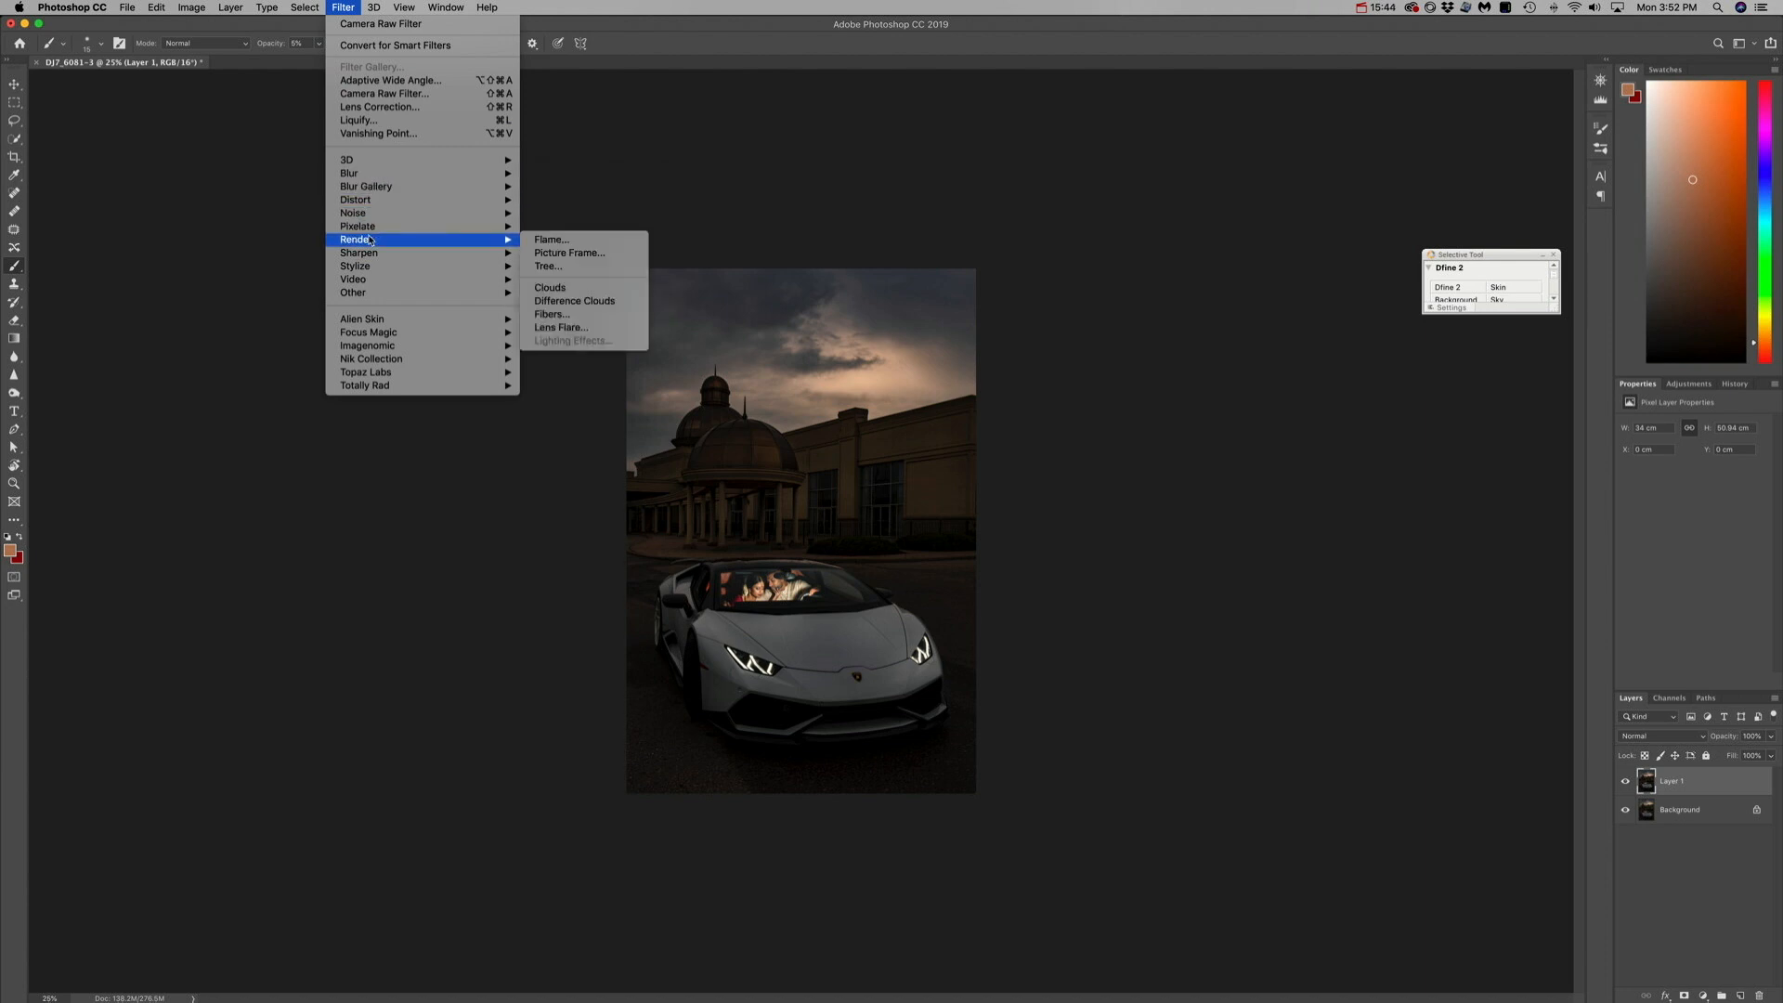
{"action": "left_click", "coordinate": [561, 326]}
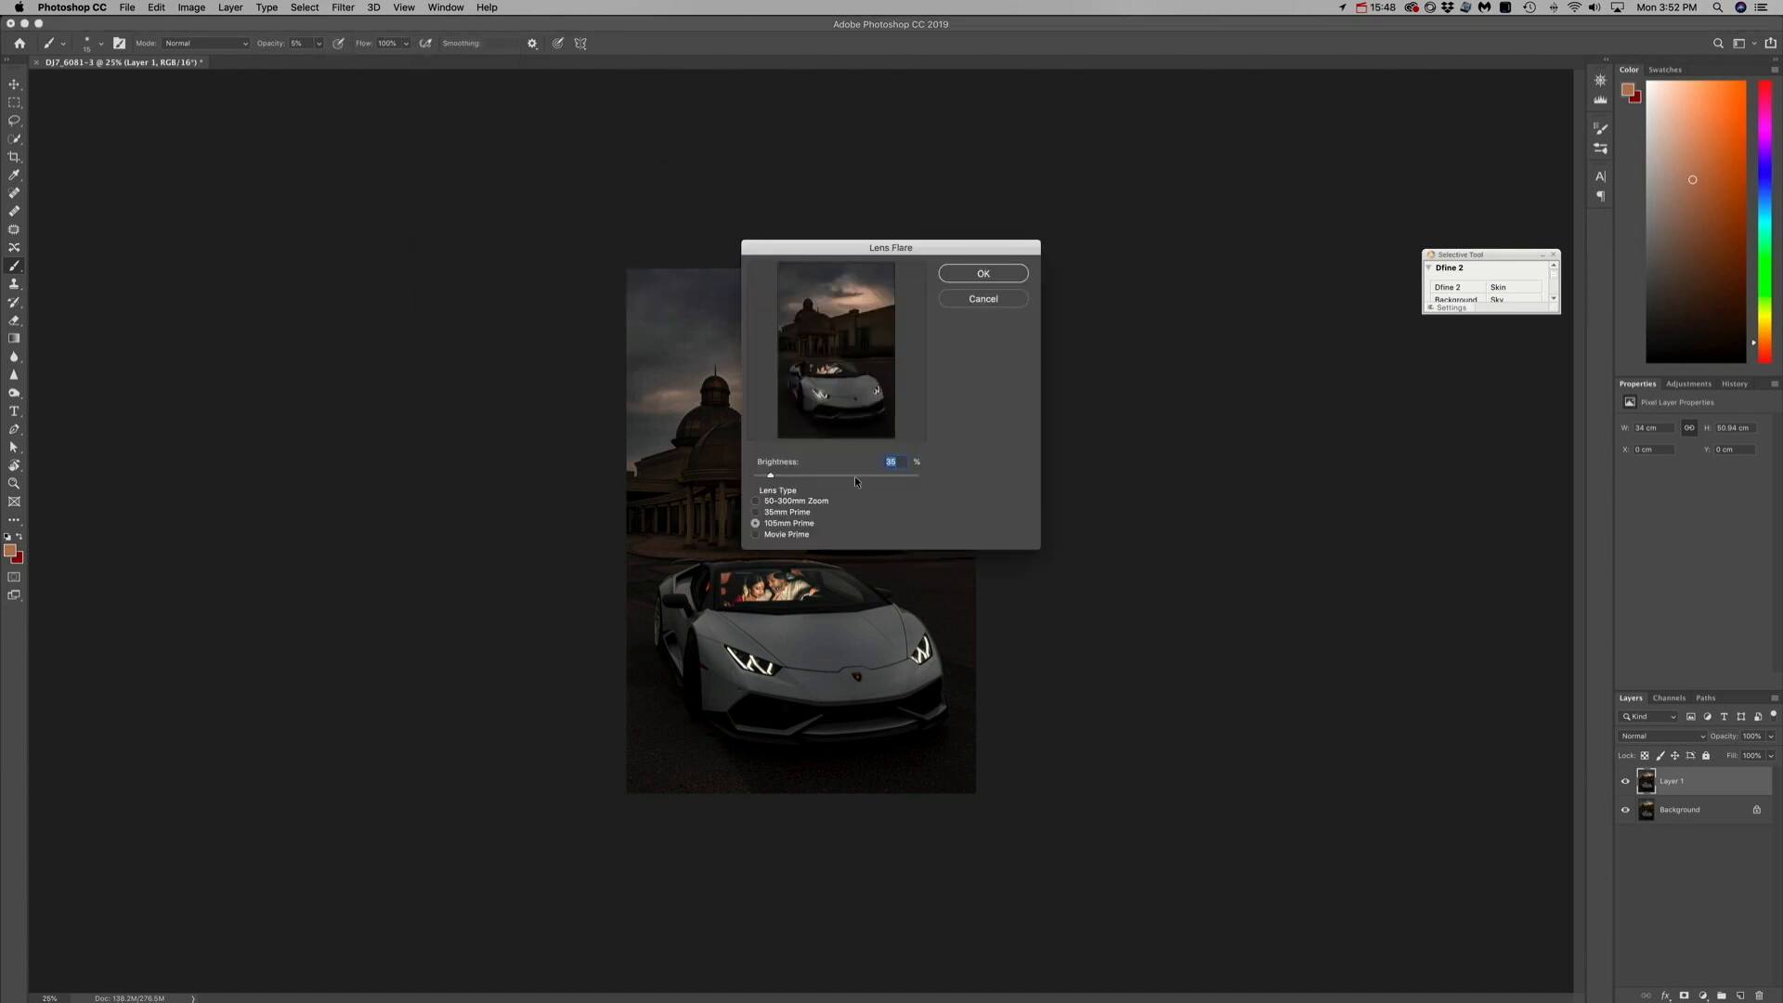
{"action": "left_click", "coordinate": [830, 404]}
{"action": "left_click", "coordinate": [779, 476]}
{"action": "left_click_drag", "start_coordinate": [774, 477], "coordinate": [772, 477]}
{"action": "key", "text": "Return"}
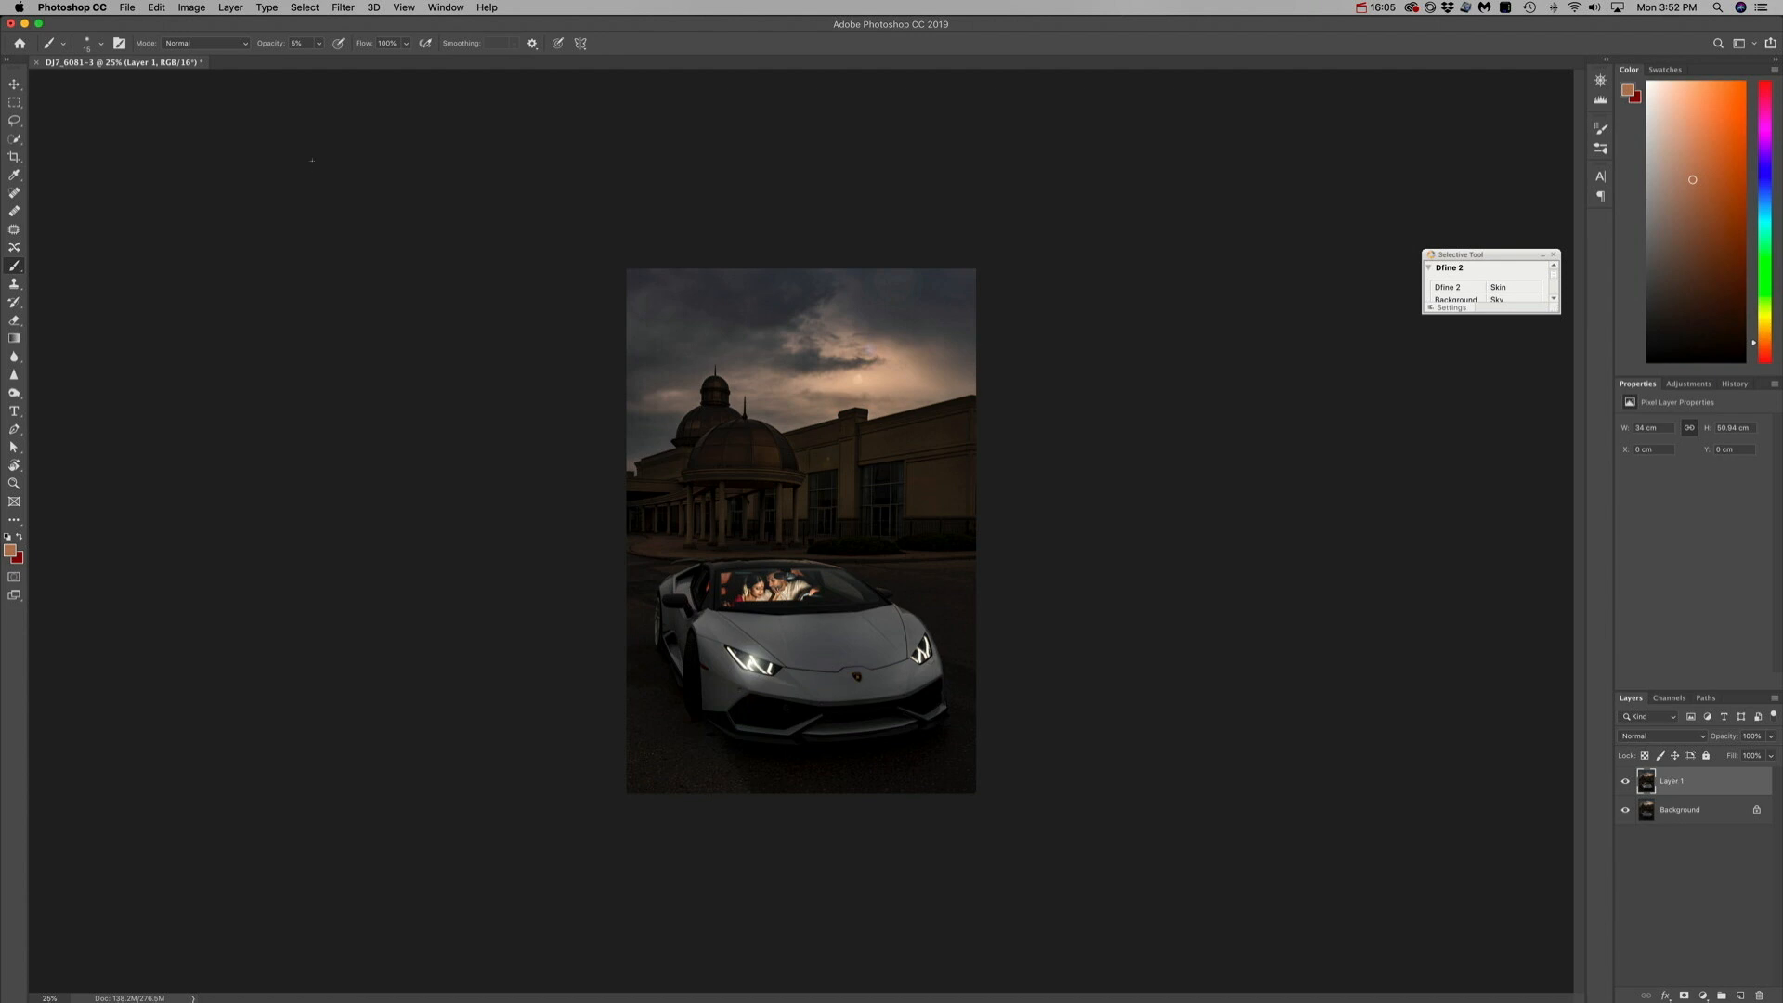
- Render a second 105mm Prime lens flare at 40% brightness on the other headlight and lower Layer 1's opacity
{"action": "left_click", "coordinate": [344, 9]}
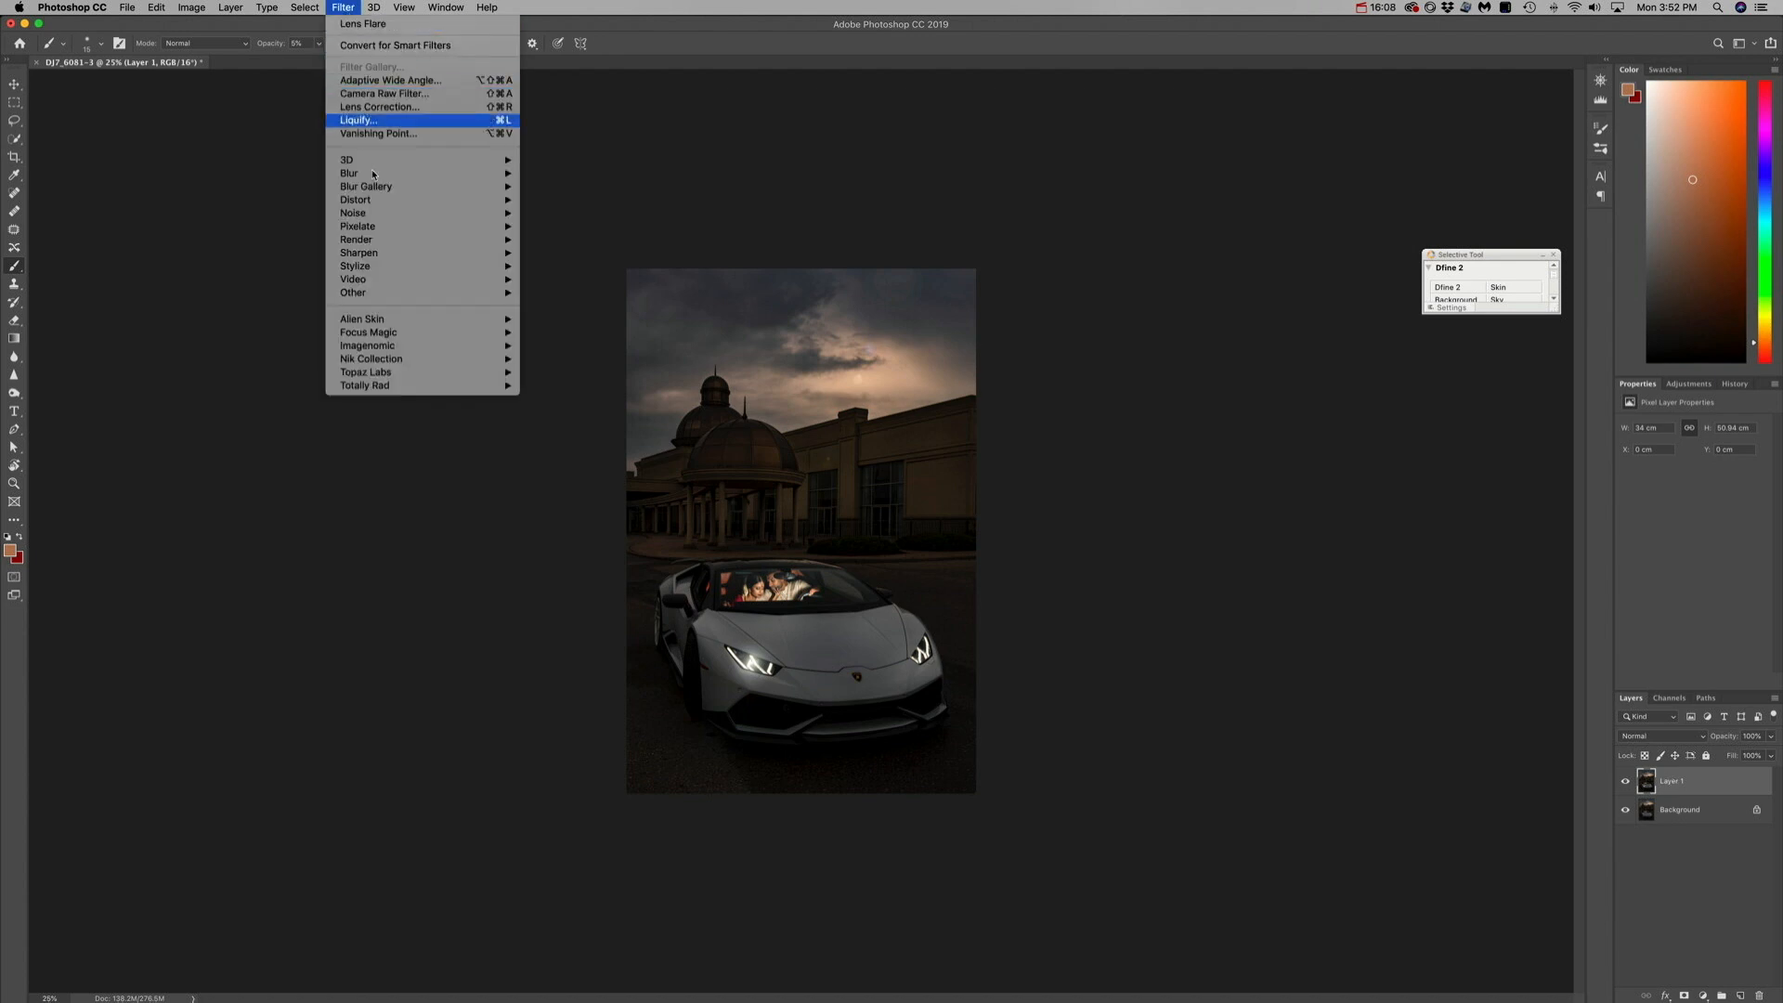
{"action": "mouse_move", "coordinate": [389, 216]}
{"action": "mouse_move", "coordinate": [436, 240]}
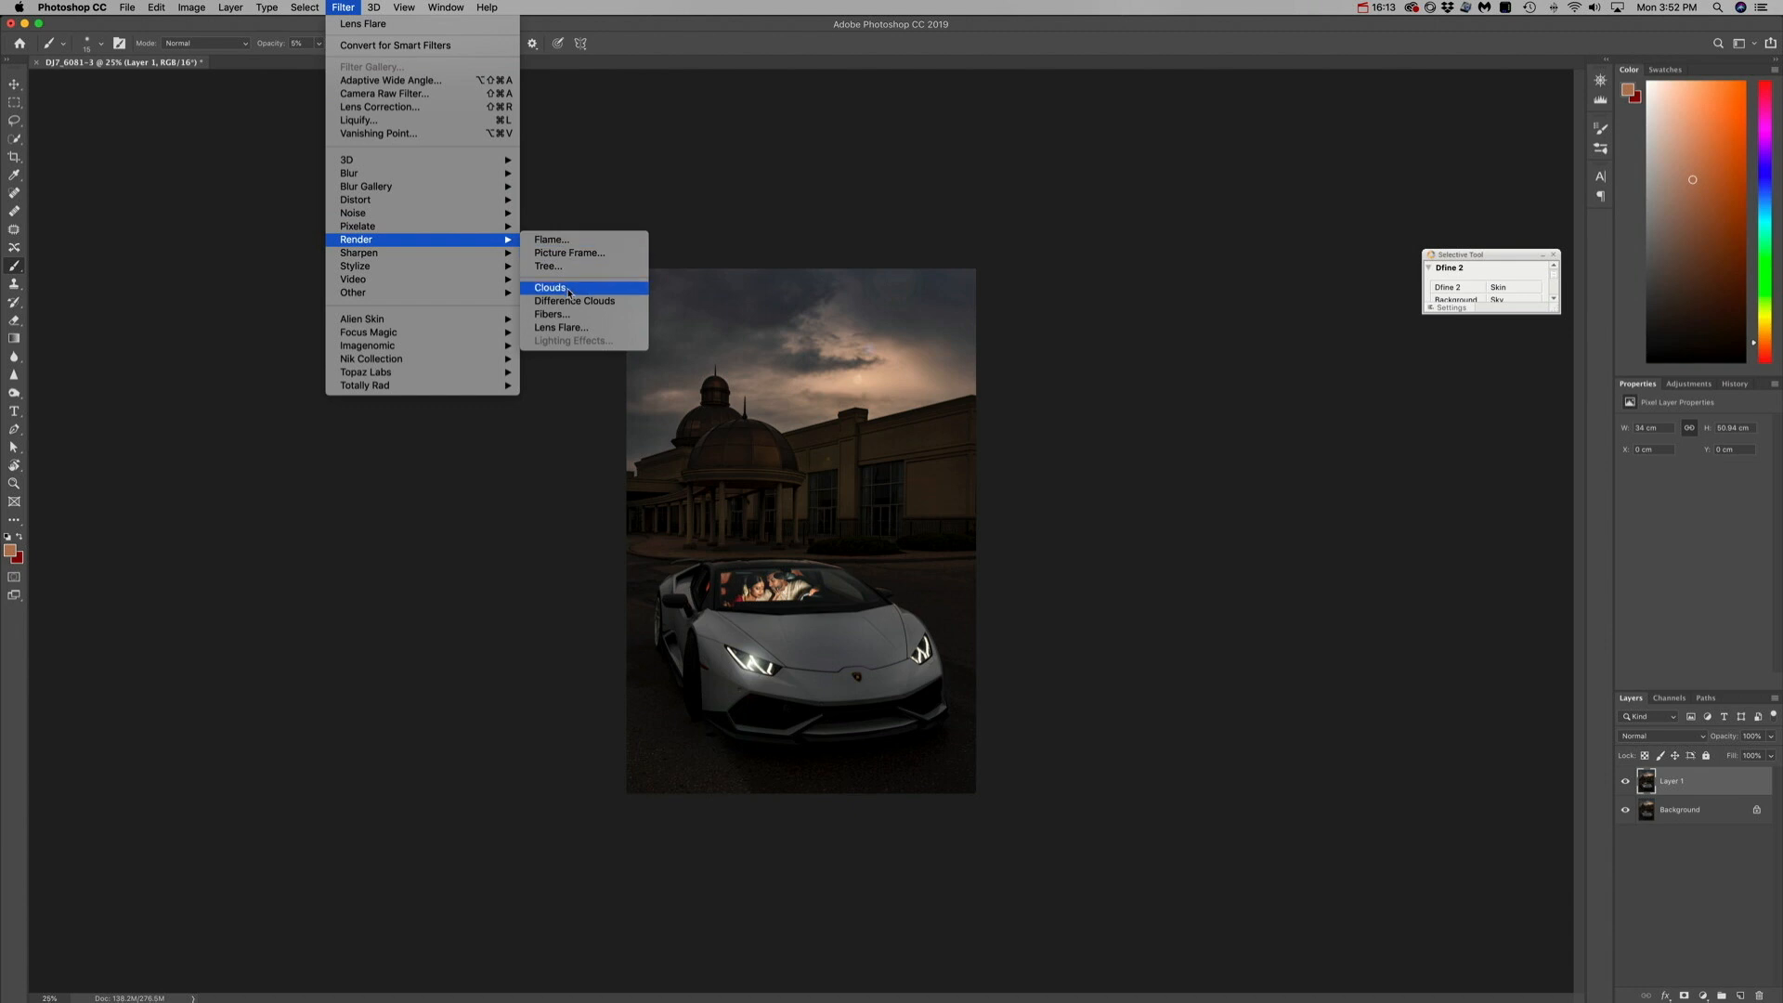
{"action": "left_click", "coordinate": [566, 328]}
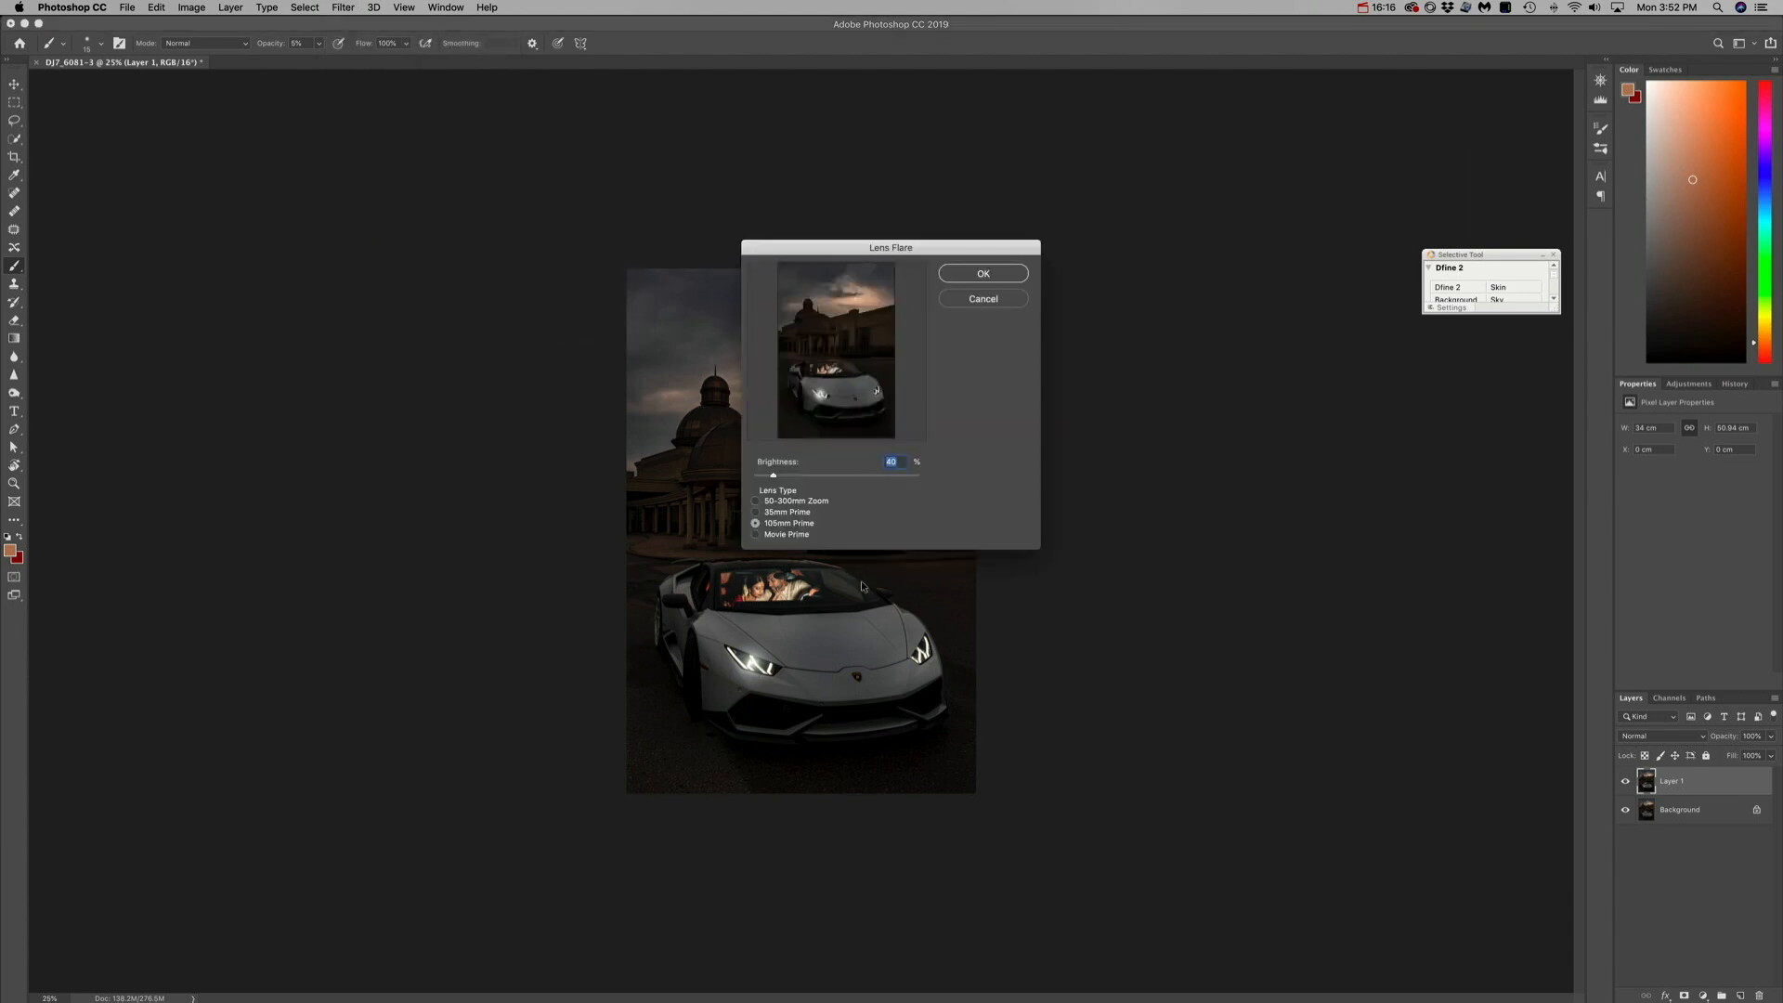
{"action": "left_click", "coordinate": [808, 404]}
{"action": "left_click", "coordinate": [980, 273]}
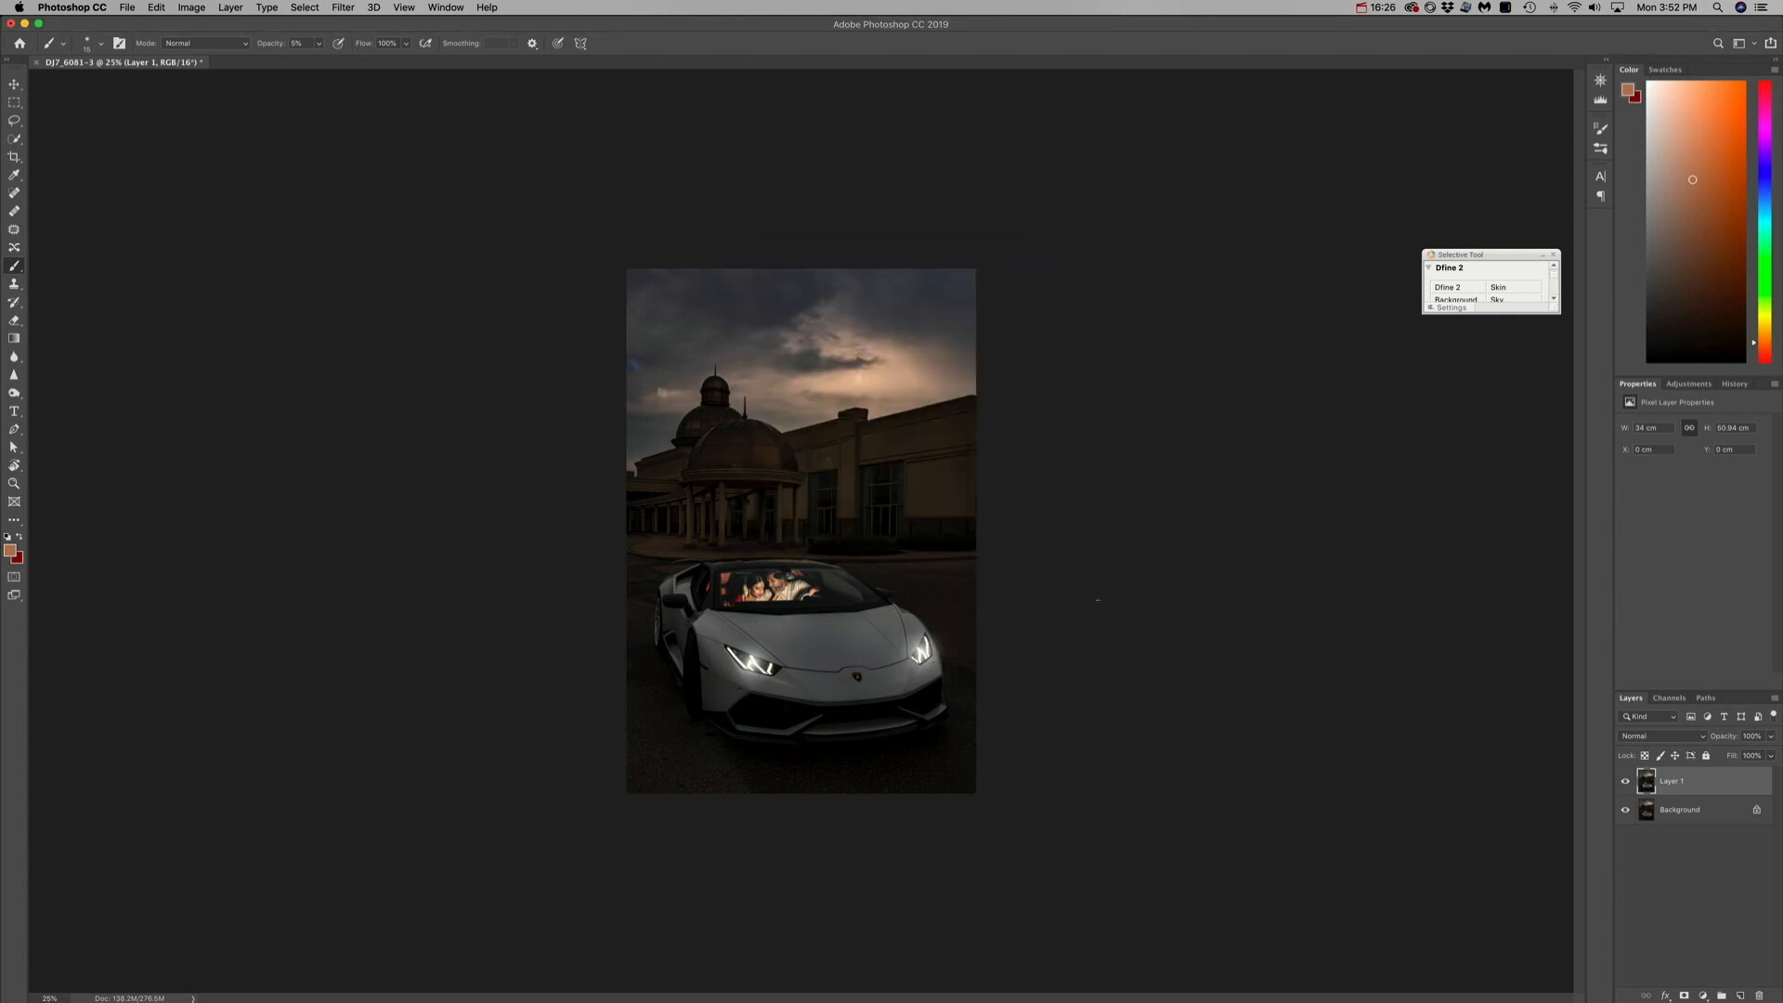
{"action": "left_click", "coordinate": [1771, 735]}
{"action": "left_click_drag", "start_coordinate": [1772, 753], "coordinate": [1752, 757]}
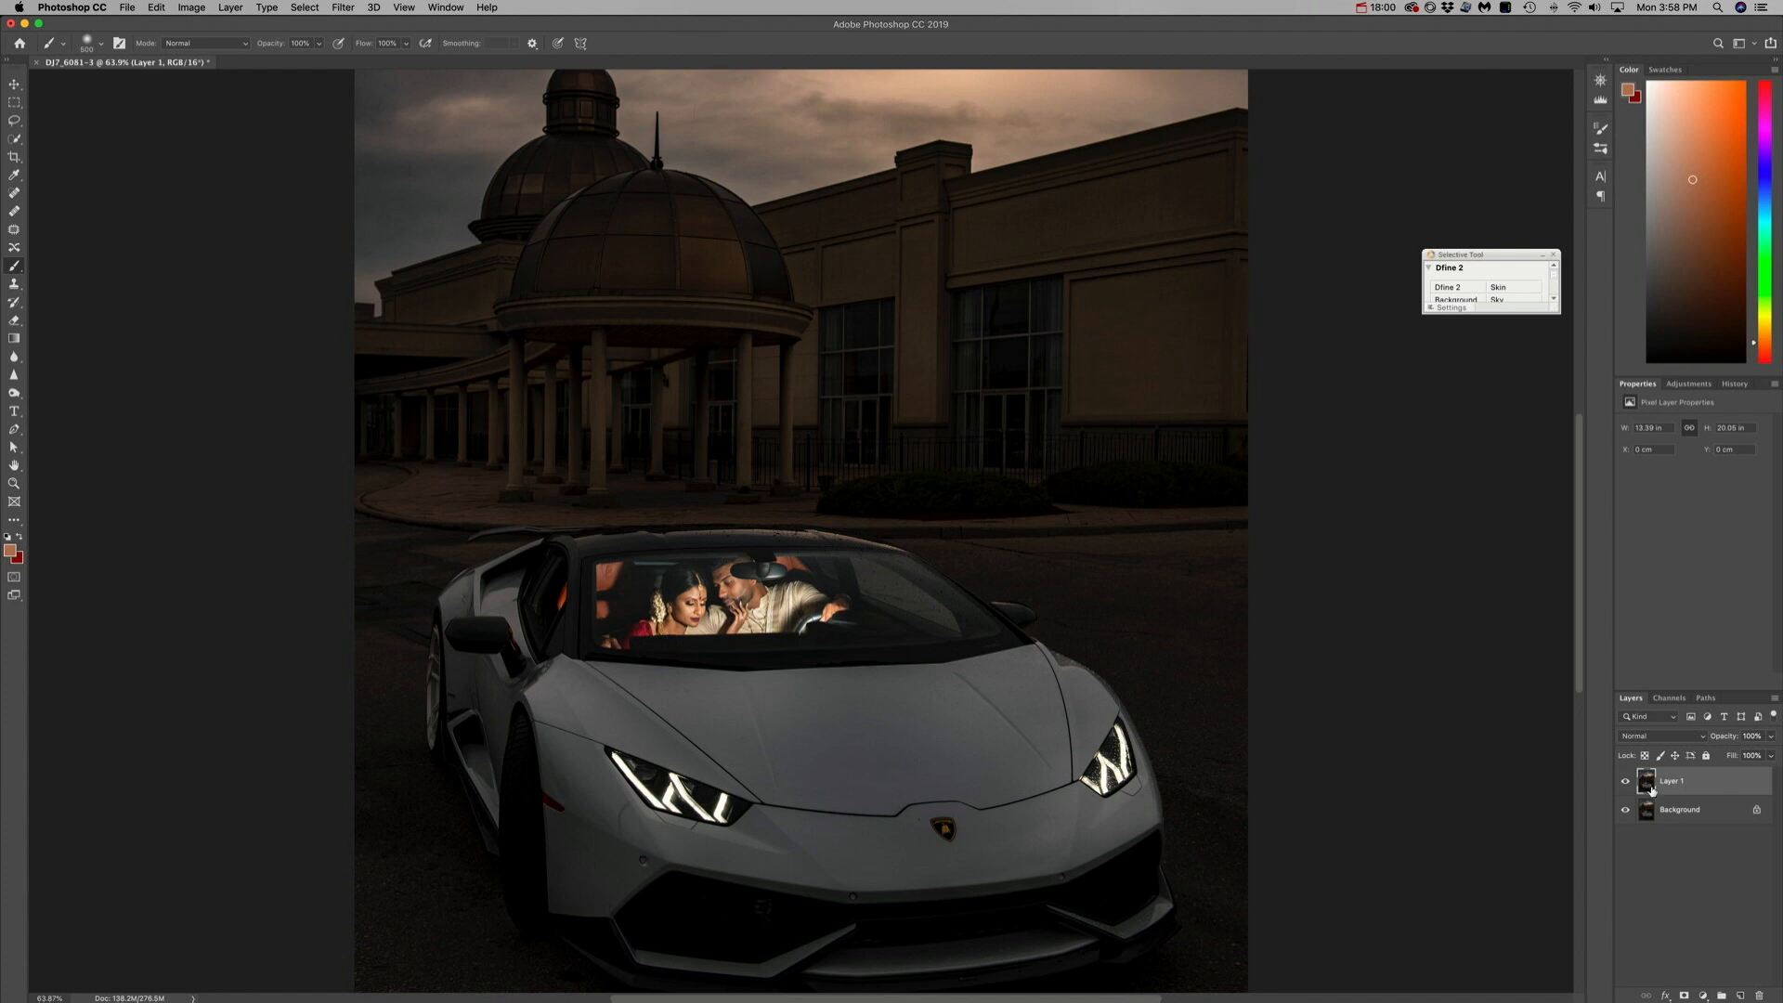
- Merge Layer 1 down into the Background and duplicate the merged image onto a new layer
{"action": "key", "text": "super+e"}
{"action": "key", "text": "super+j"}
- Sharpen Layer 1 with Unsharp Mask at 100% amount, a low radius and threshold 0, previewing the couple's faces
{"action": "left_click", "coordinate": [350, 7]}
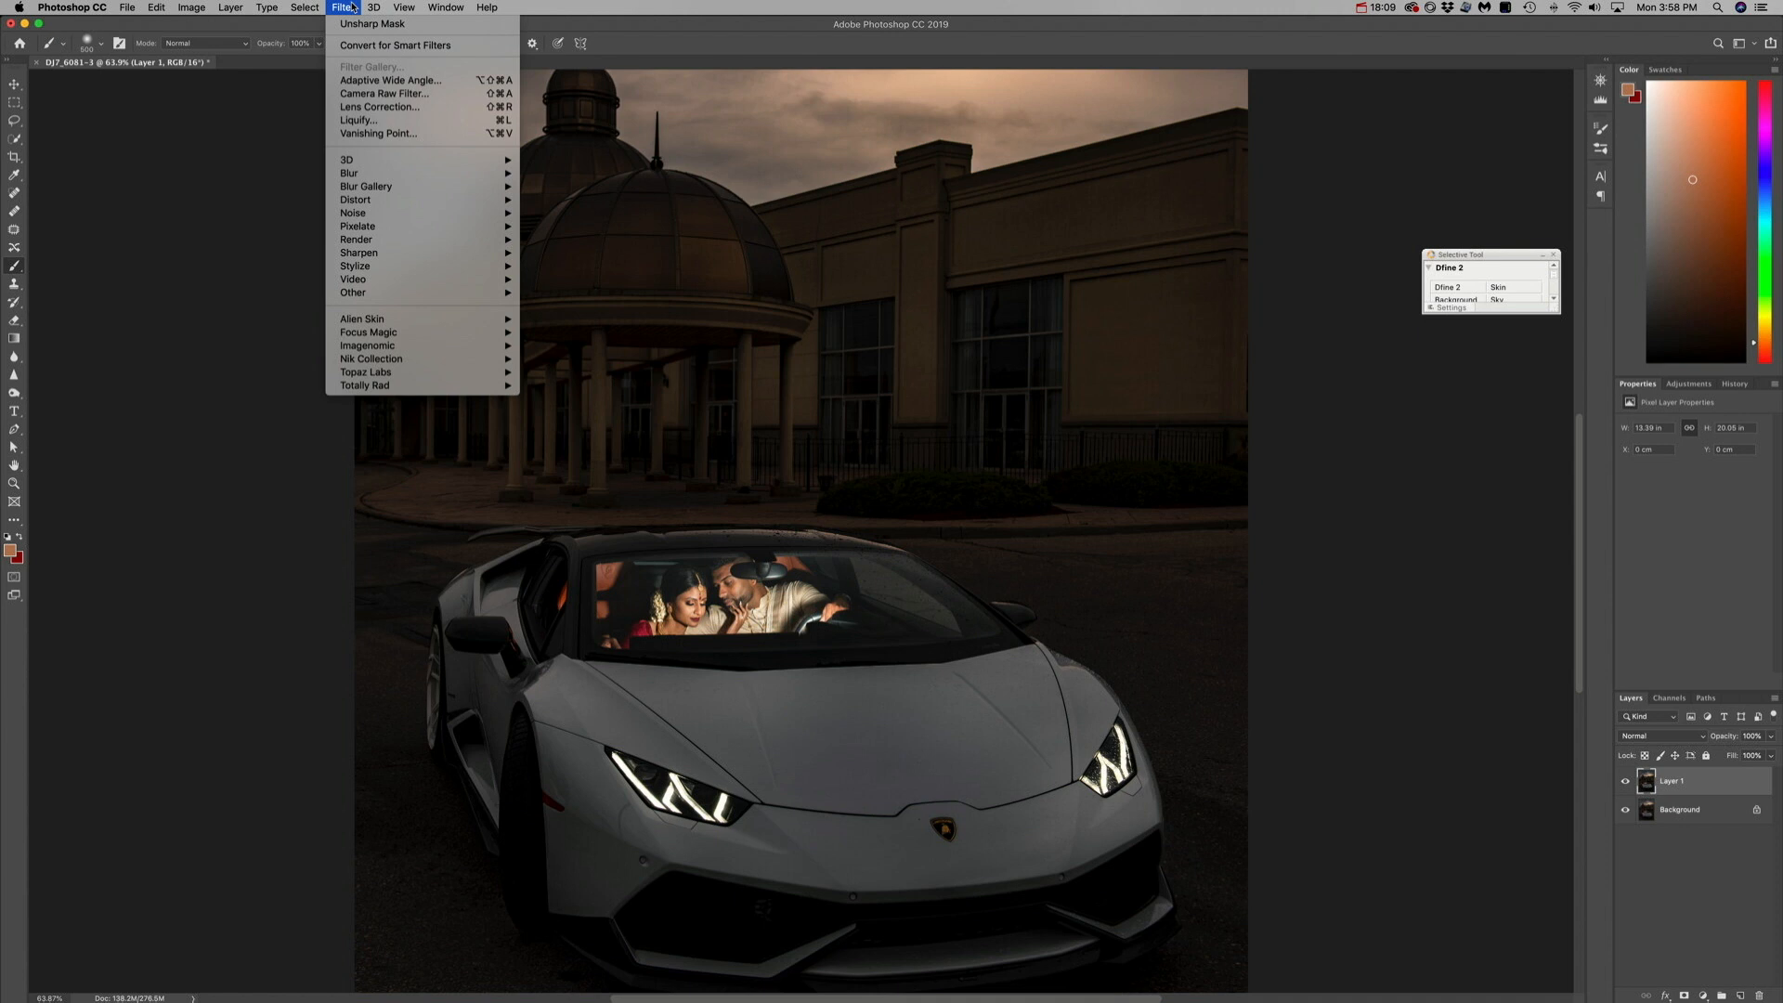
{"action": "mouse_move", "coordinate": [464, 253]}
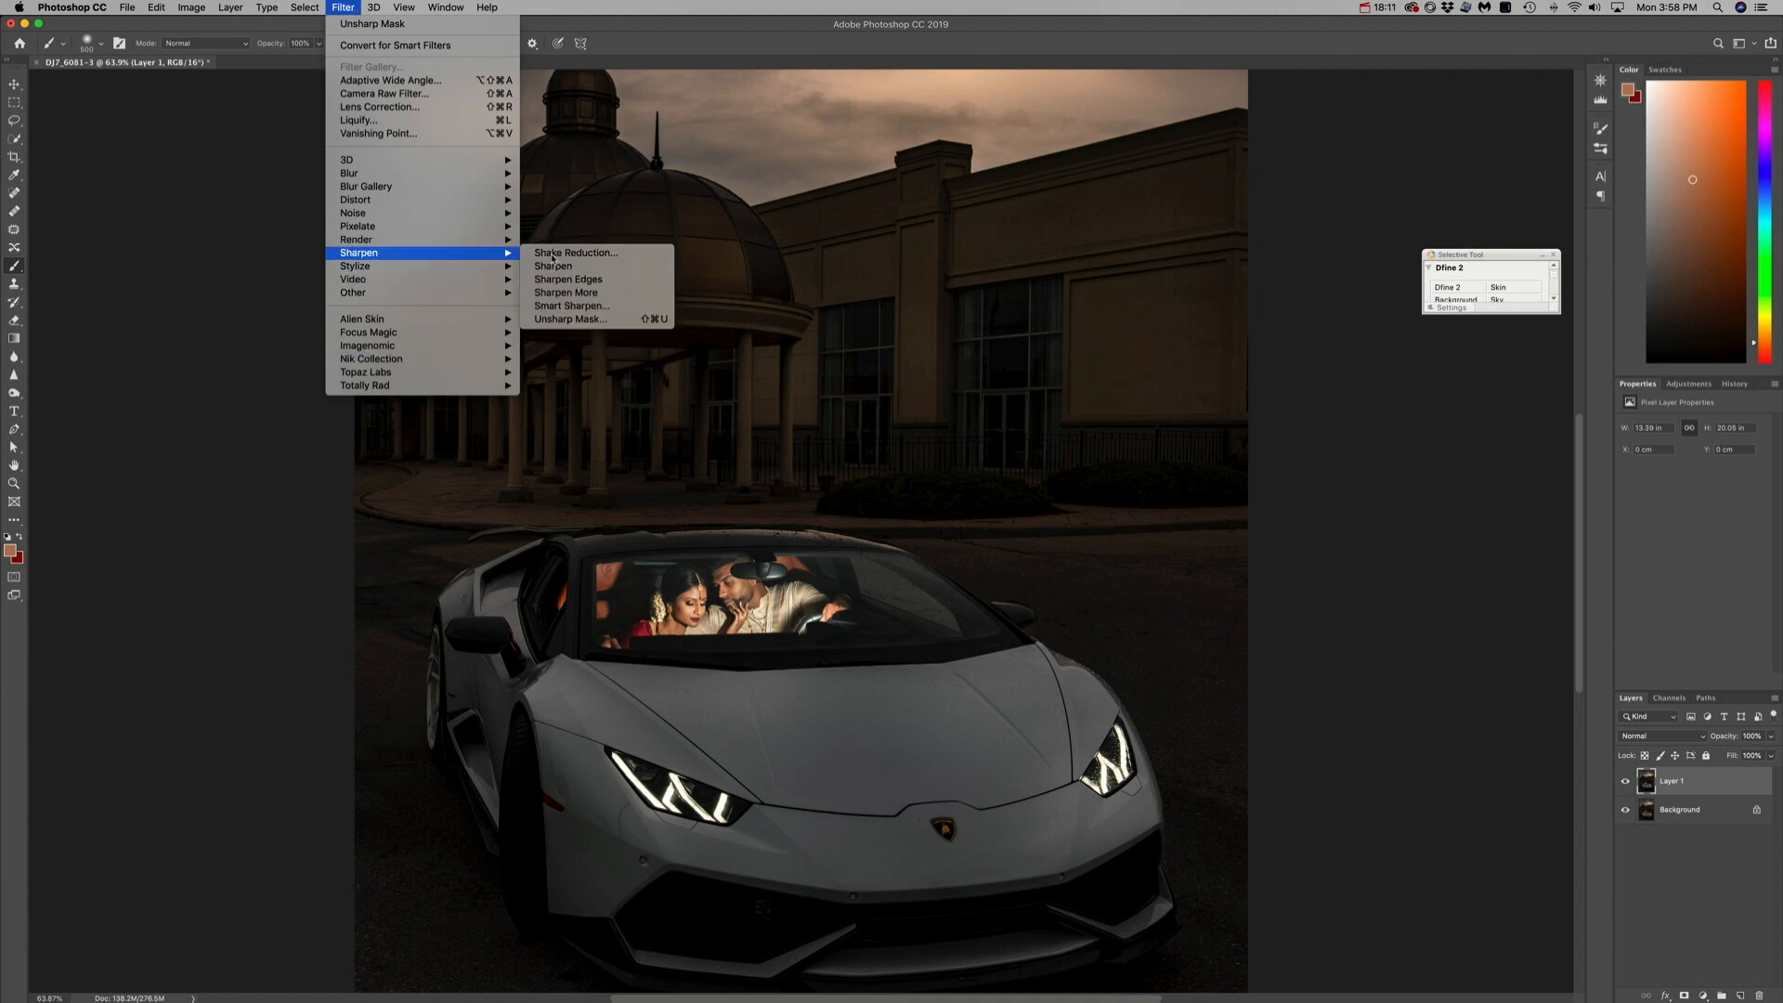
{"action": "left_click", "coordinate": [580, 321]}
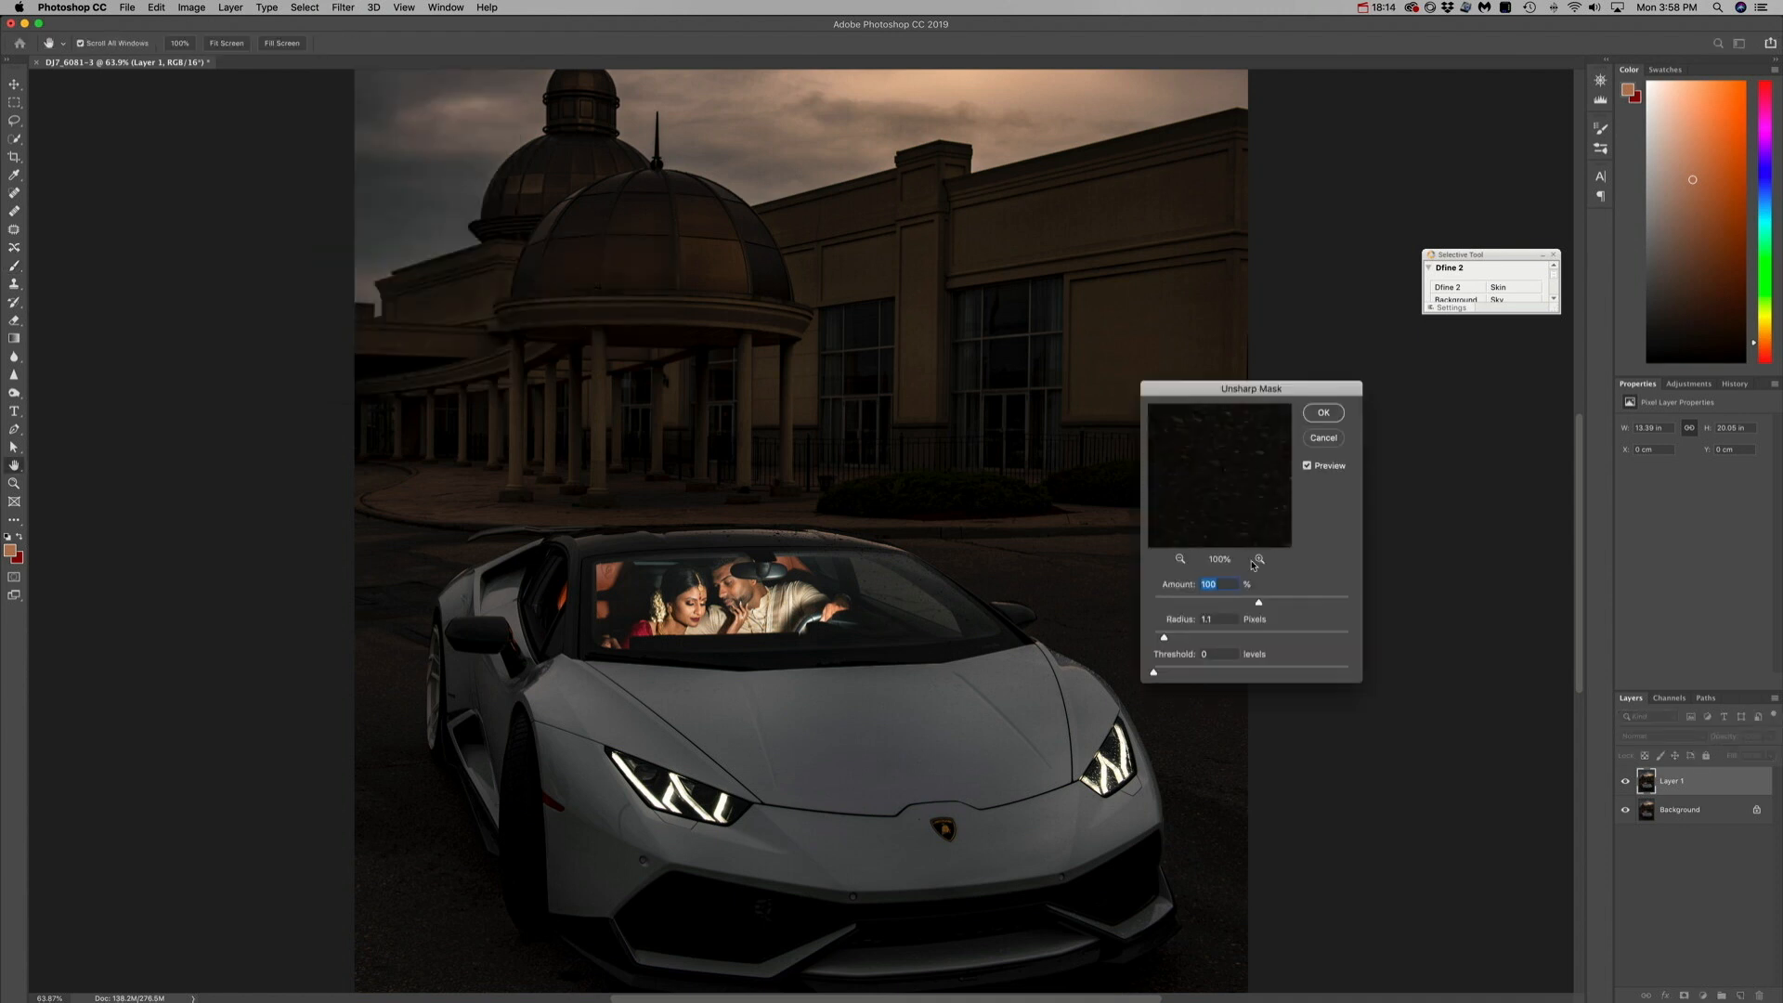
{"action": "left_click", "coordinate": [706, 598]}
{"action": "left_click", "coordinate": [1244, 638]}
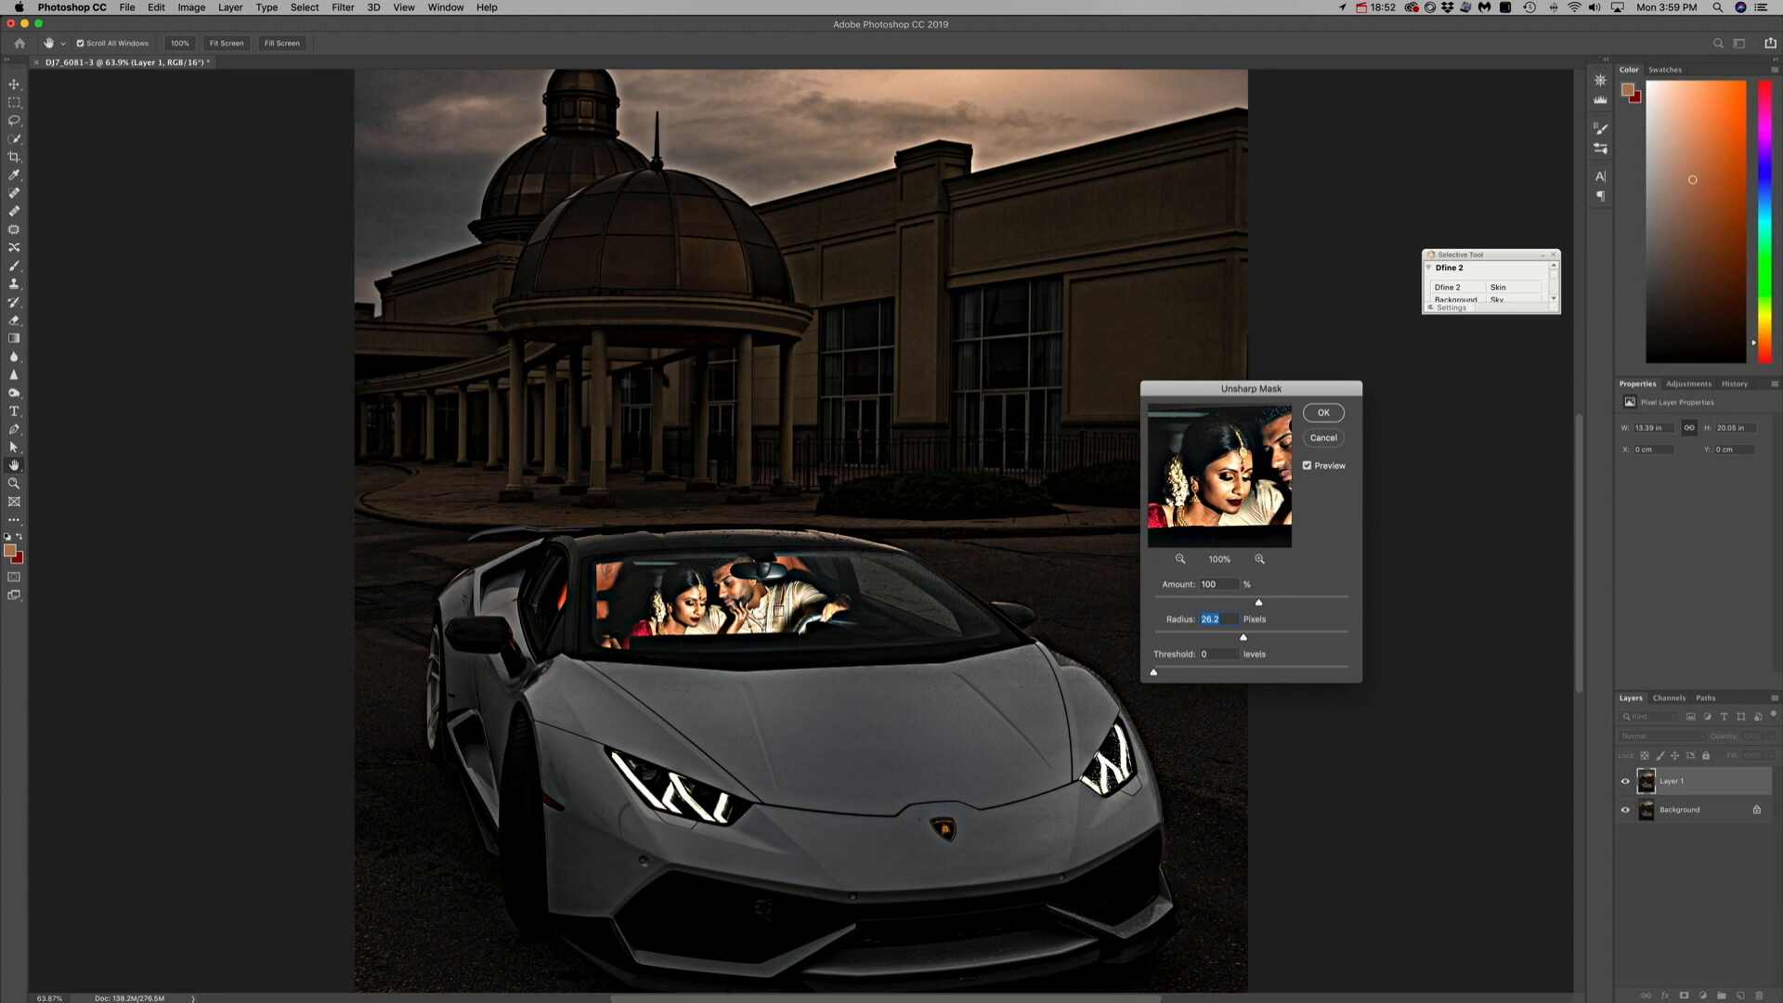
{"action": "left_click", "coordinate": [1169, 637]}
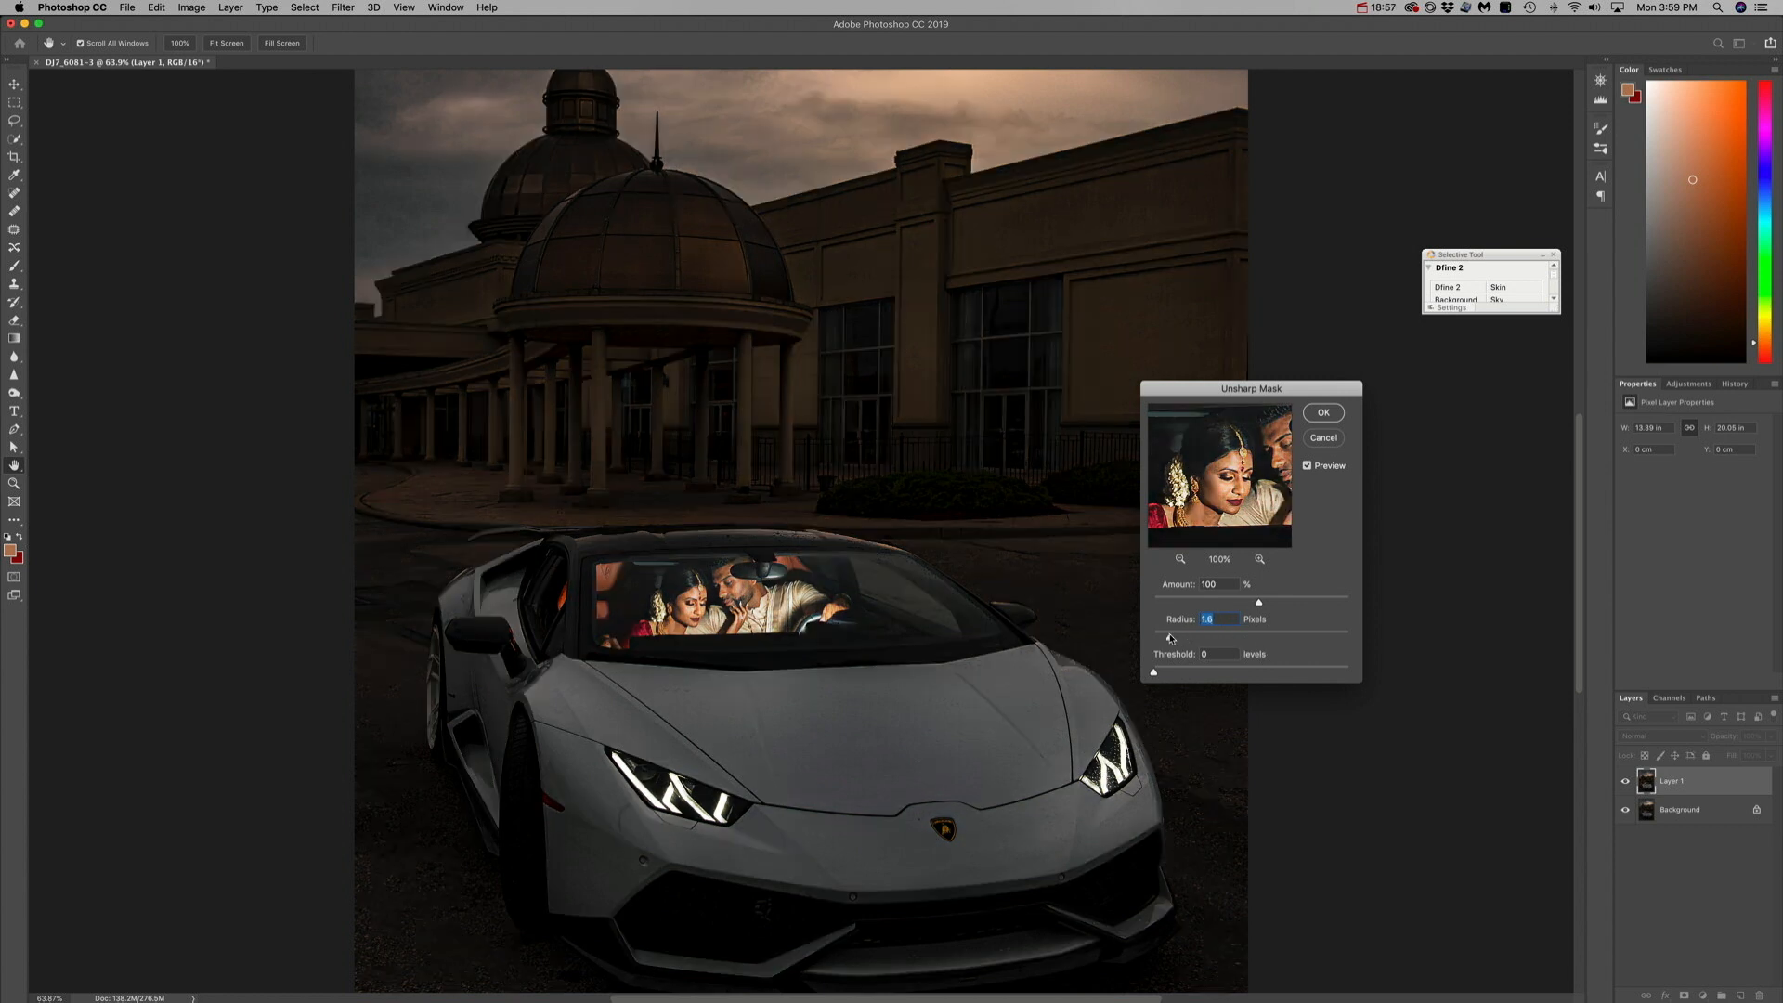
{"action": "left_click_drag", "start_coordinate": [1170, 638], "coordinate": [1203, 640]}
{"action": "left_click_drag", "start_coordinate": [1170, 640], "coordinate": [1161, 640]}
{"action": "left_click_drag", "start_coordinate": [1172, 640], "coordinate": [1168, 639]}
{"action": "left_click", "coordinate": [1322, 414]}
- Toggle Layer 1's visibility to compare the couple and windshield with and without the sharpening
{"action": "key", "text": "b"}
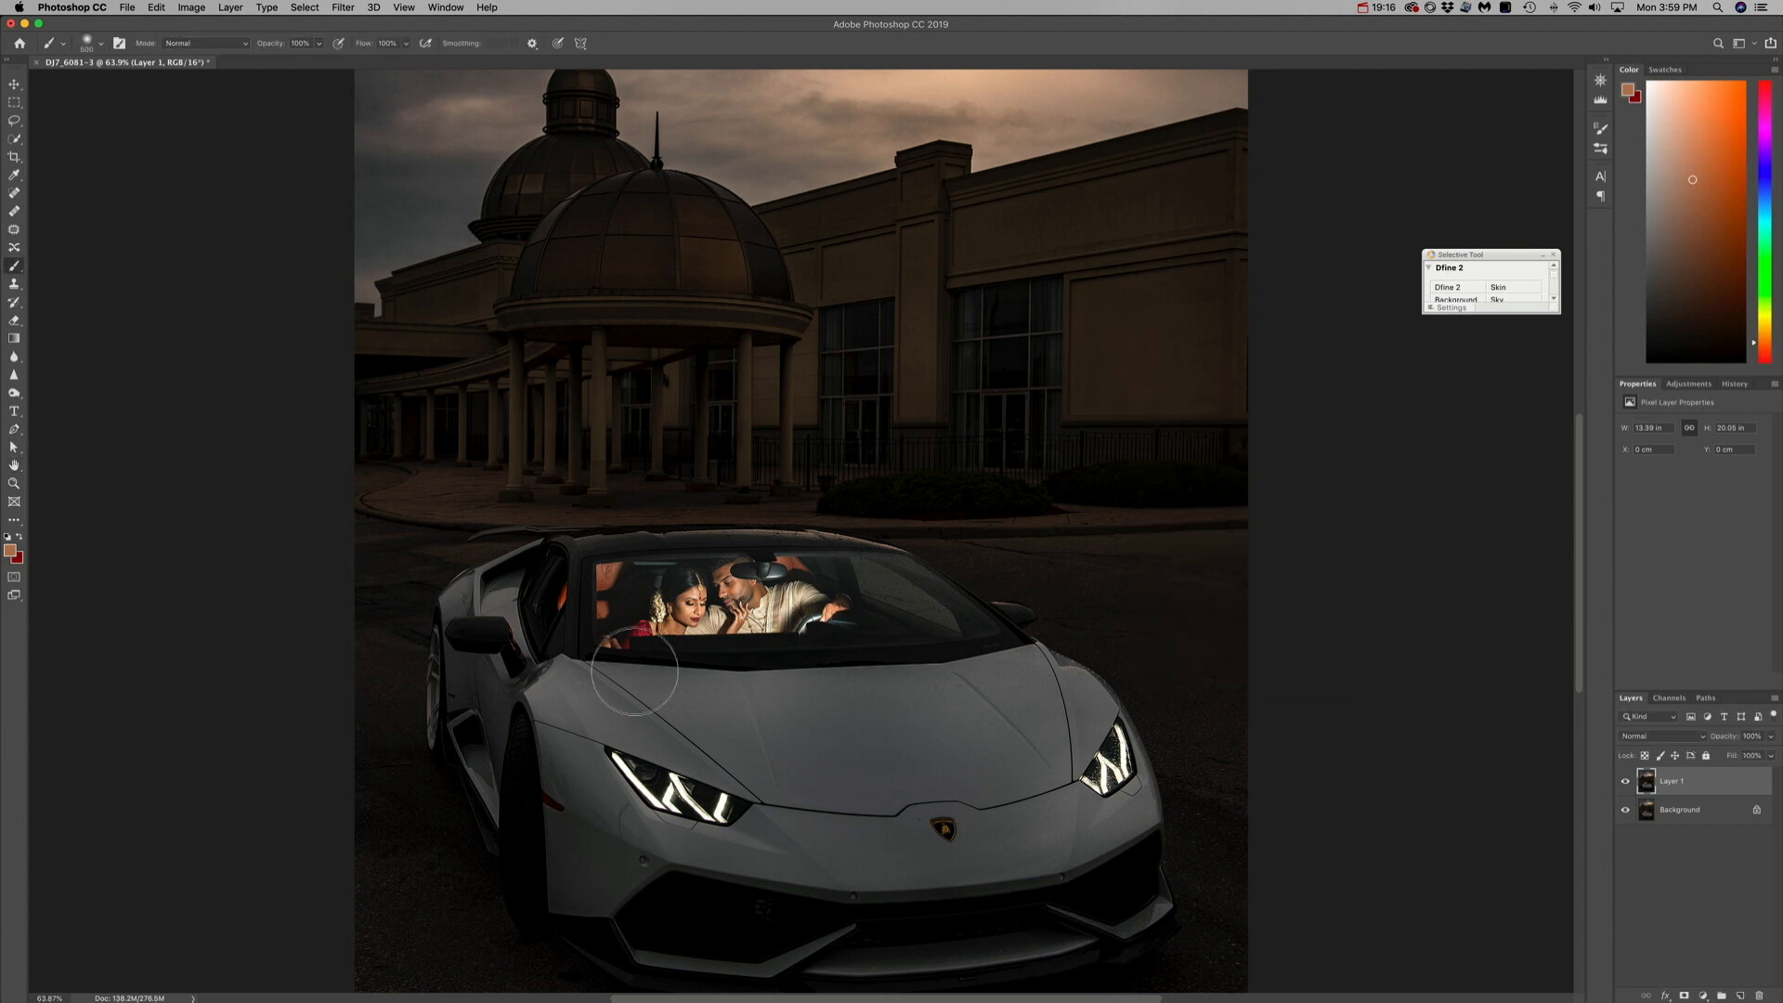
{"action": "scroll", "coordinate": [744, 611], "scroll_direction": "up", "scroll_amount": 5}
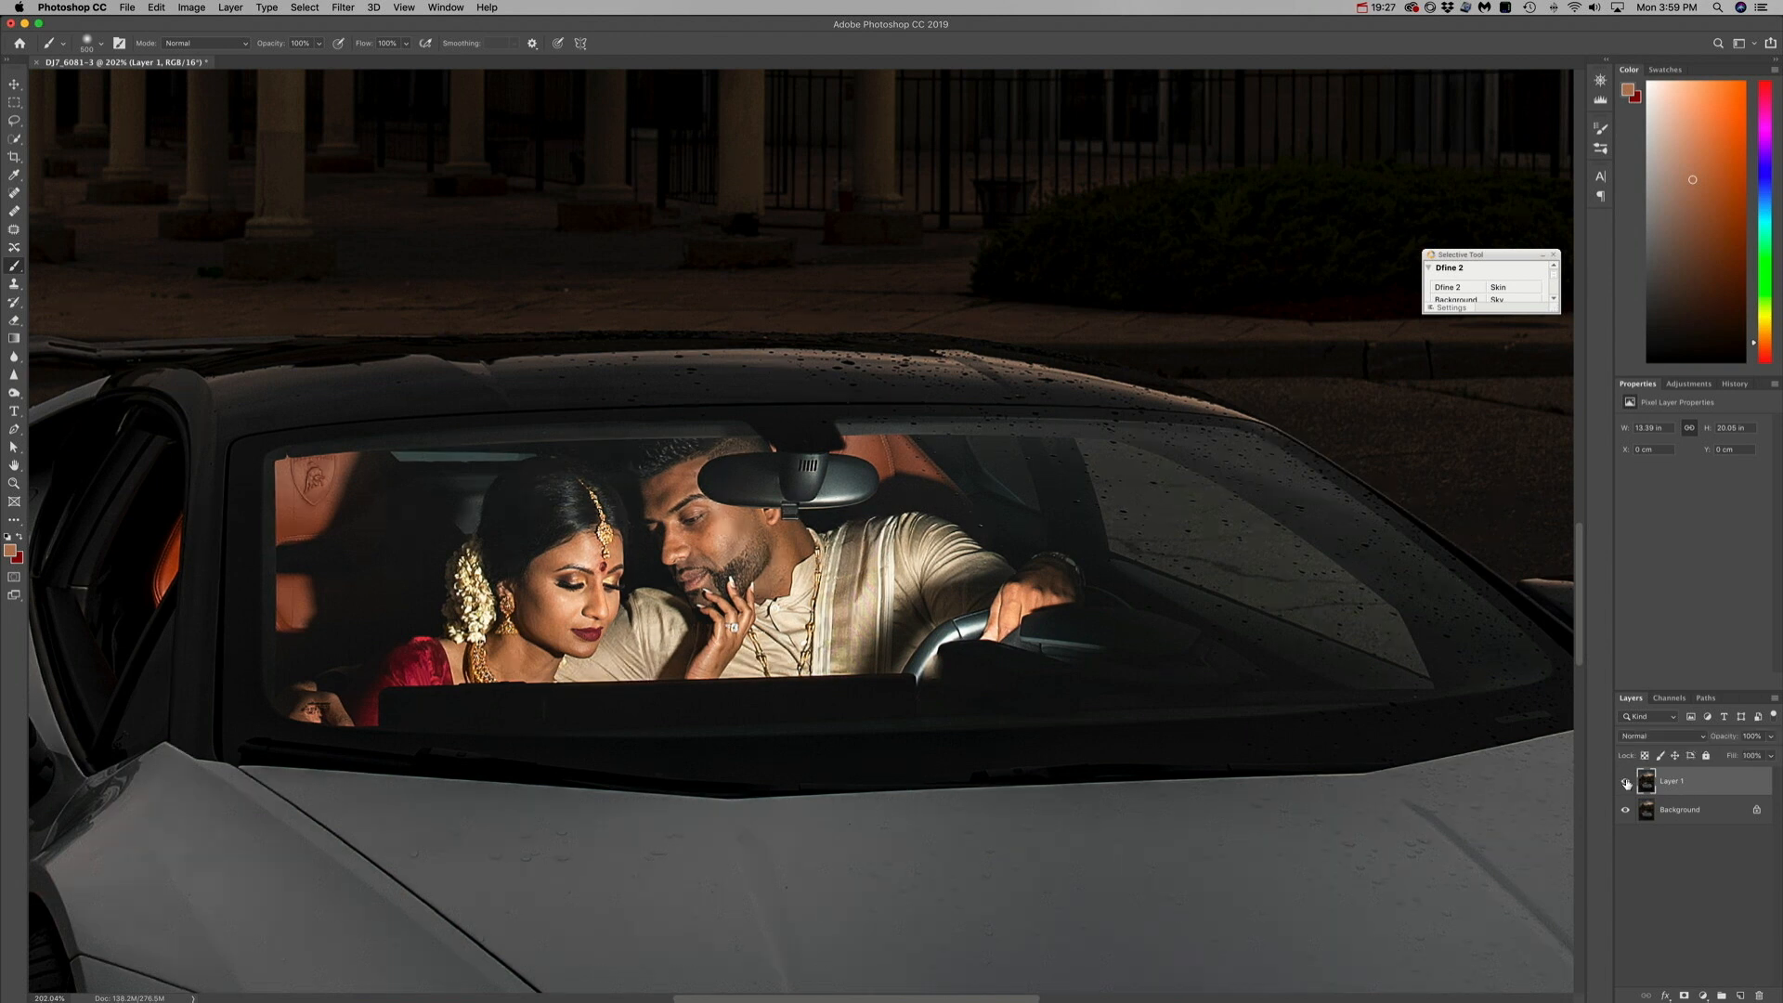
{"action": "left_click", "coordinate": [1625, 784]}
{"action": "left_click", "coordinate": [1625, 785]}
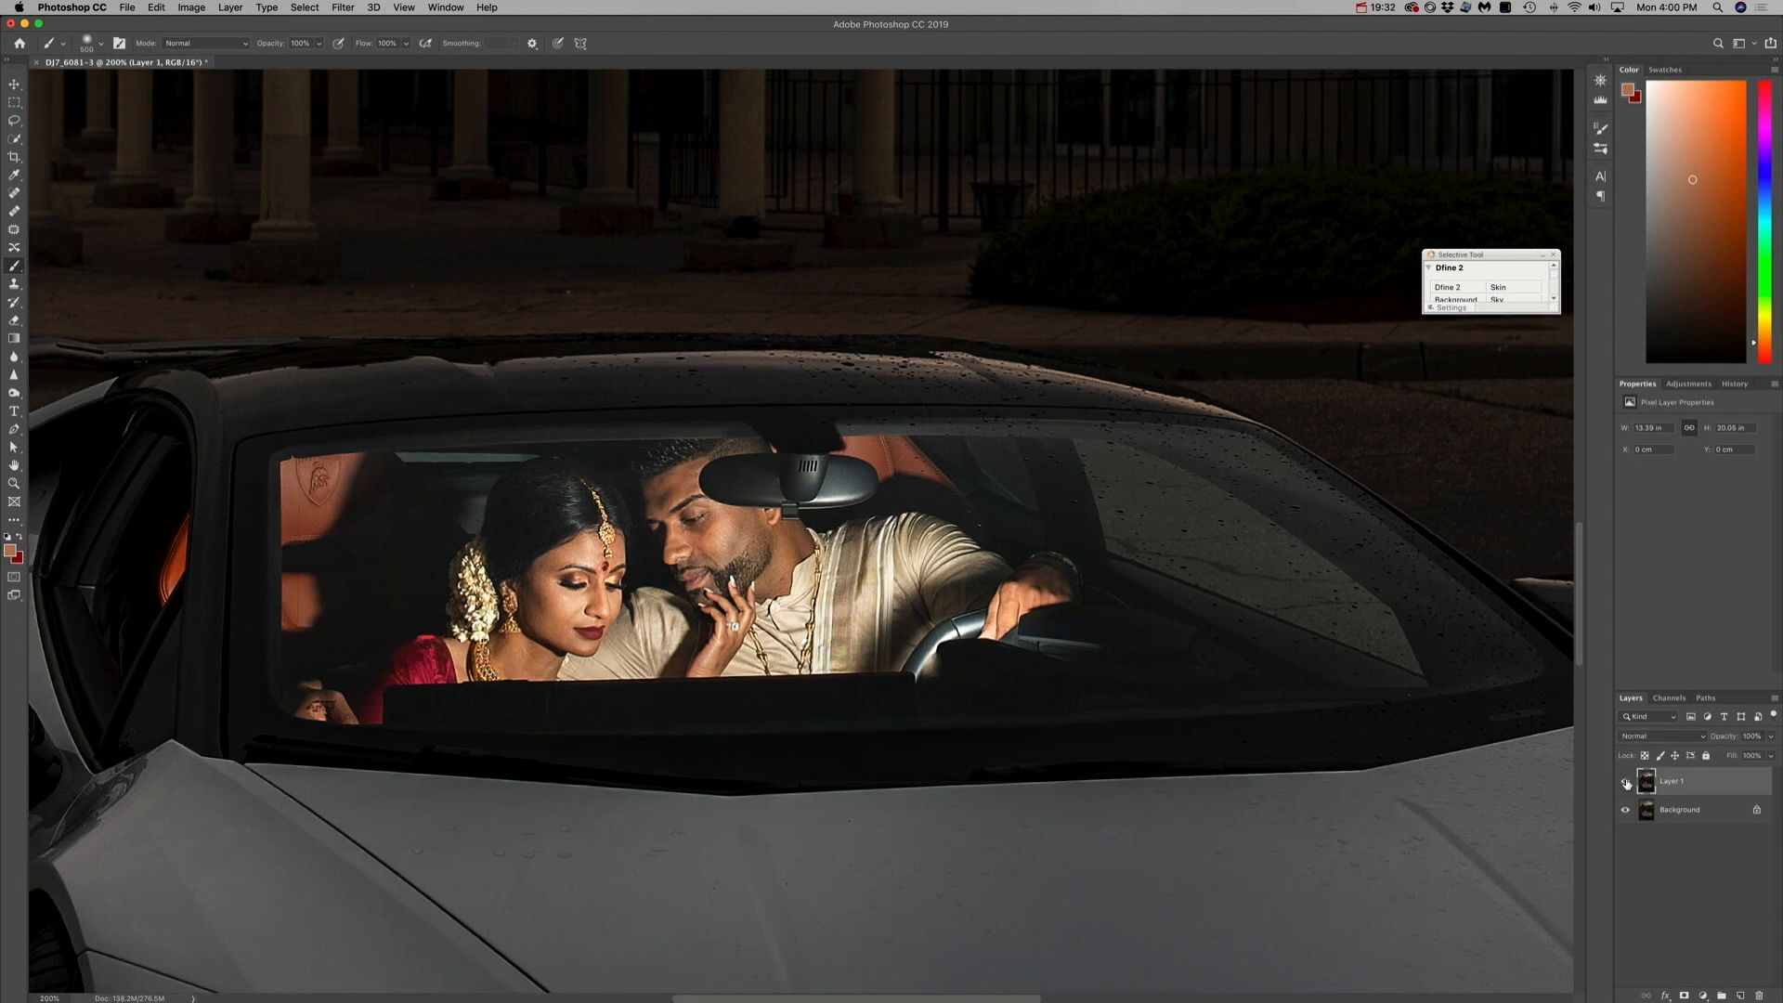
{"action": "key", "text": "super+0"}
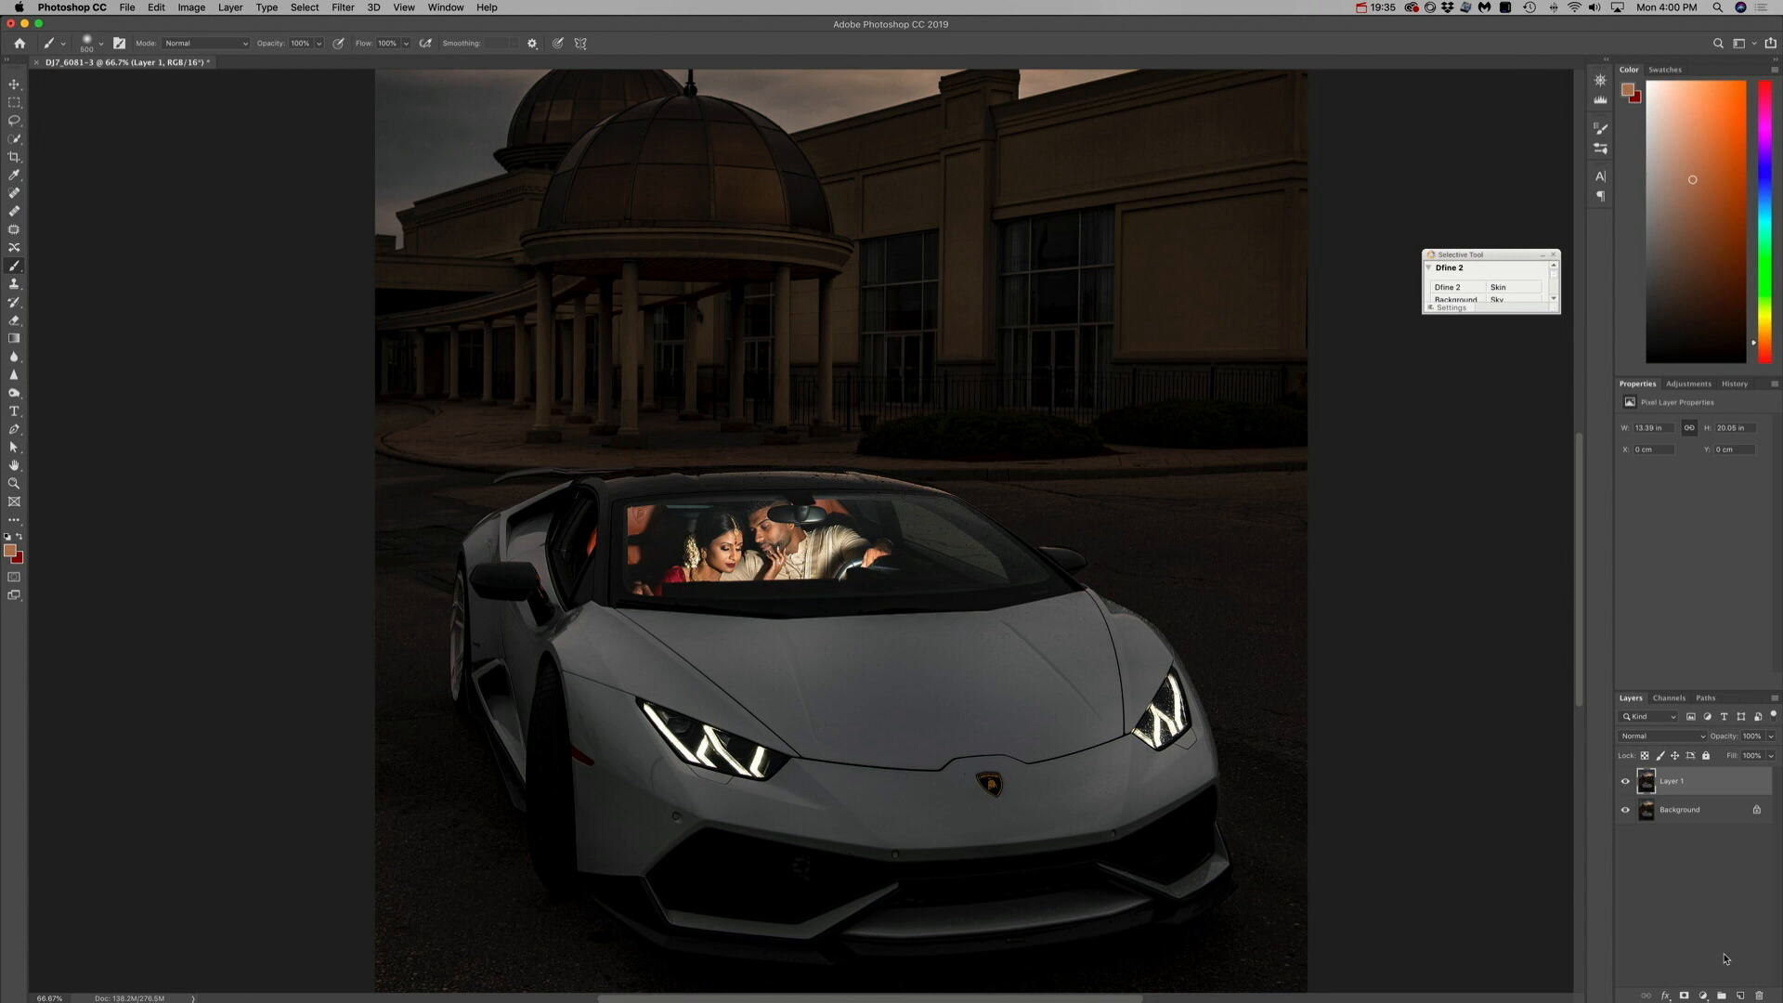
- Add a black mask to Layer 1 and paint white over selected areas to reveal the sharpening there
{"action": "left_click", "coordinate": [1684, 996], "text": "alt"}
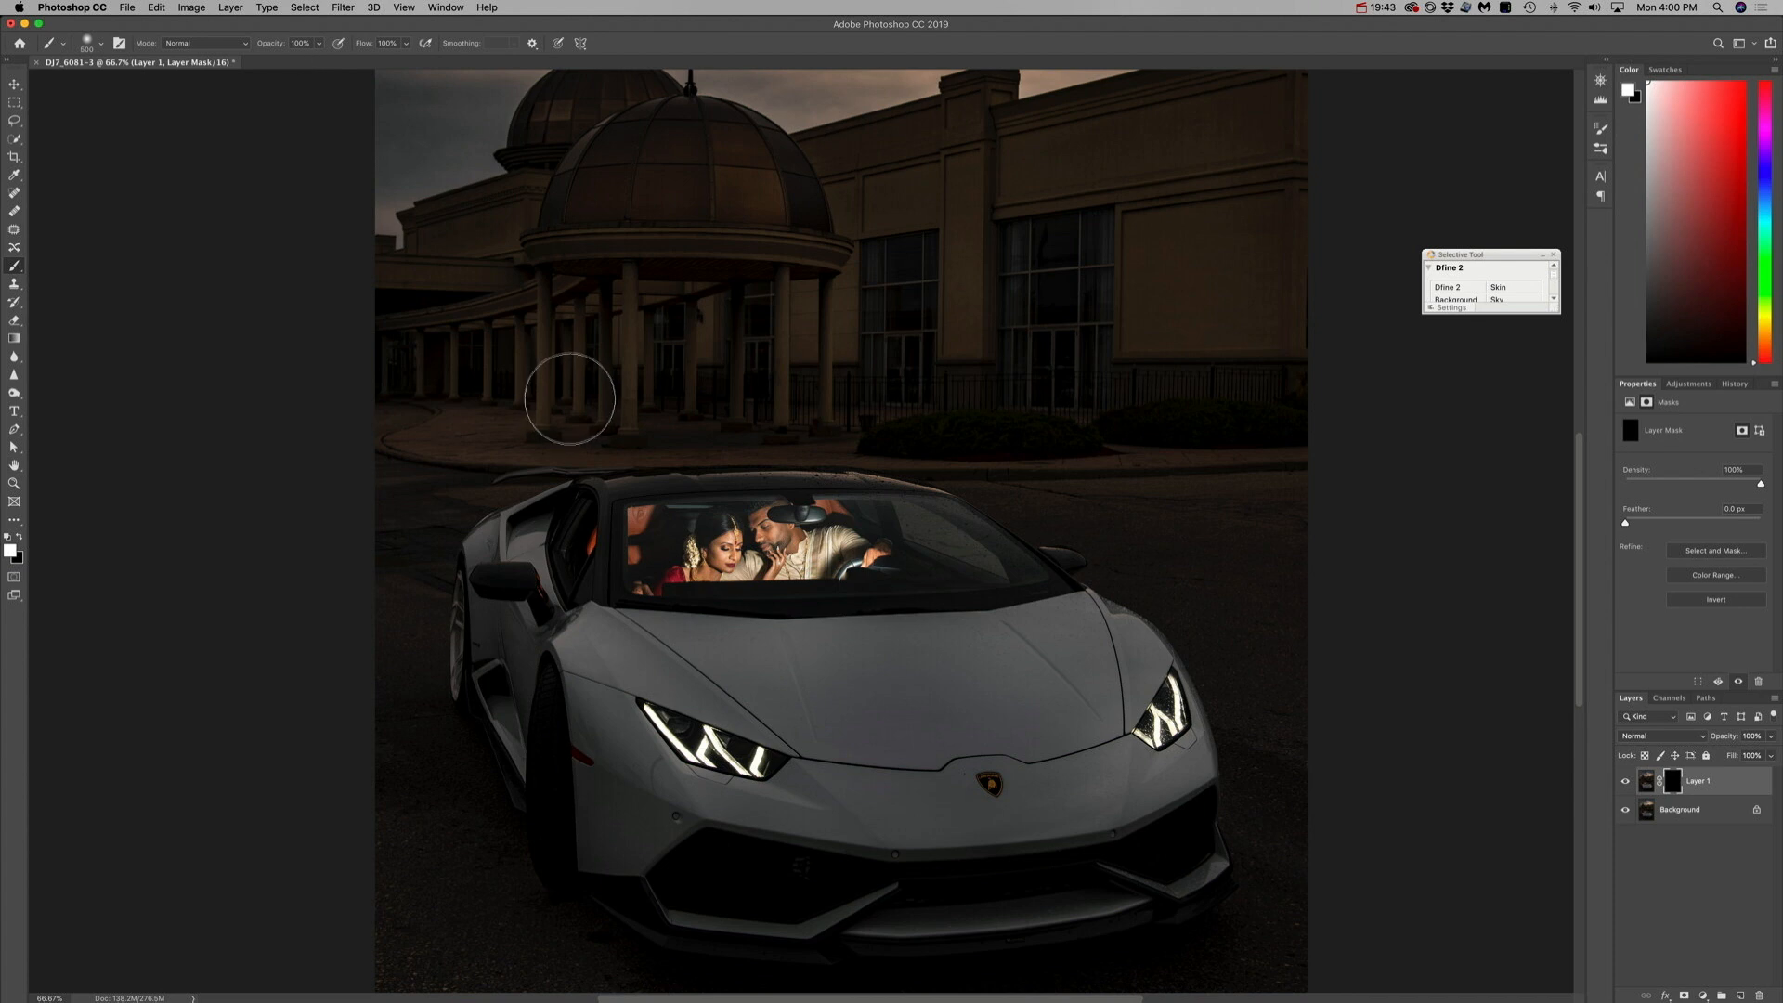
{"action": "mouse_move", "coordinate": [696, 547]}
{"action": "left_mouse_down"}
{"action": "mouse_move", "coordinate": [866, 578]}
{"action": "mouse_move", "coordinate": [1224, 527]}
{"action": "left_mouse_up"}
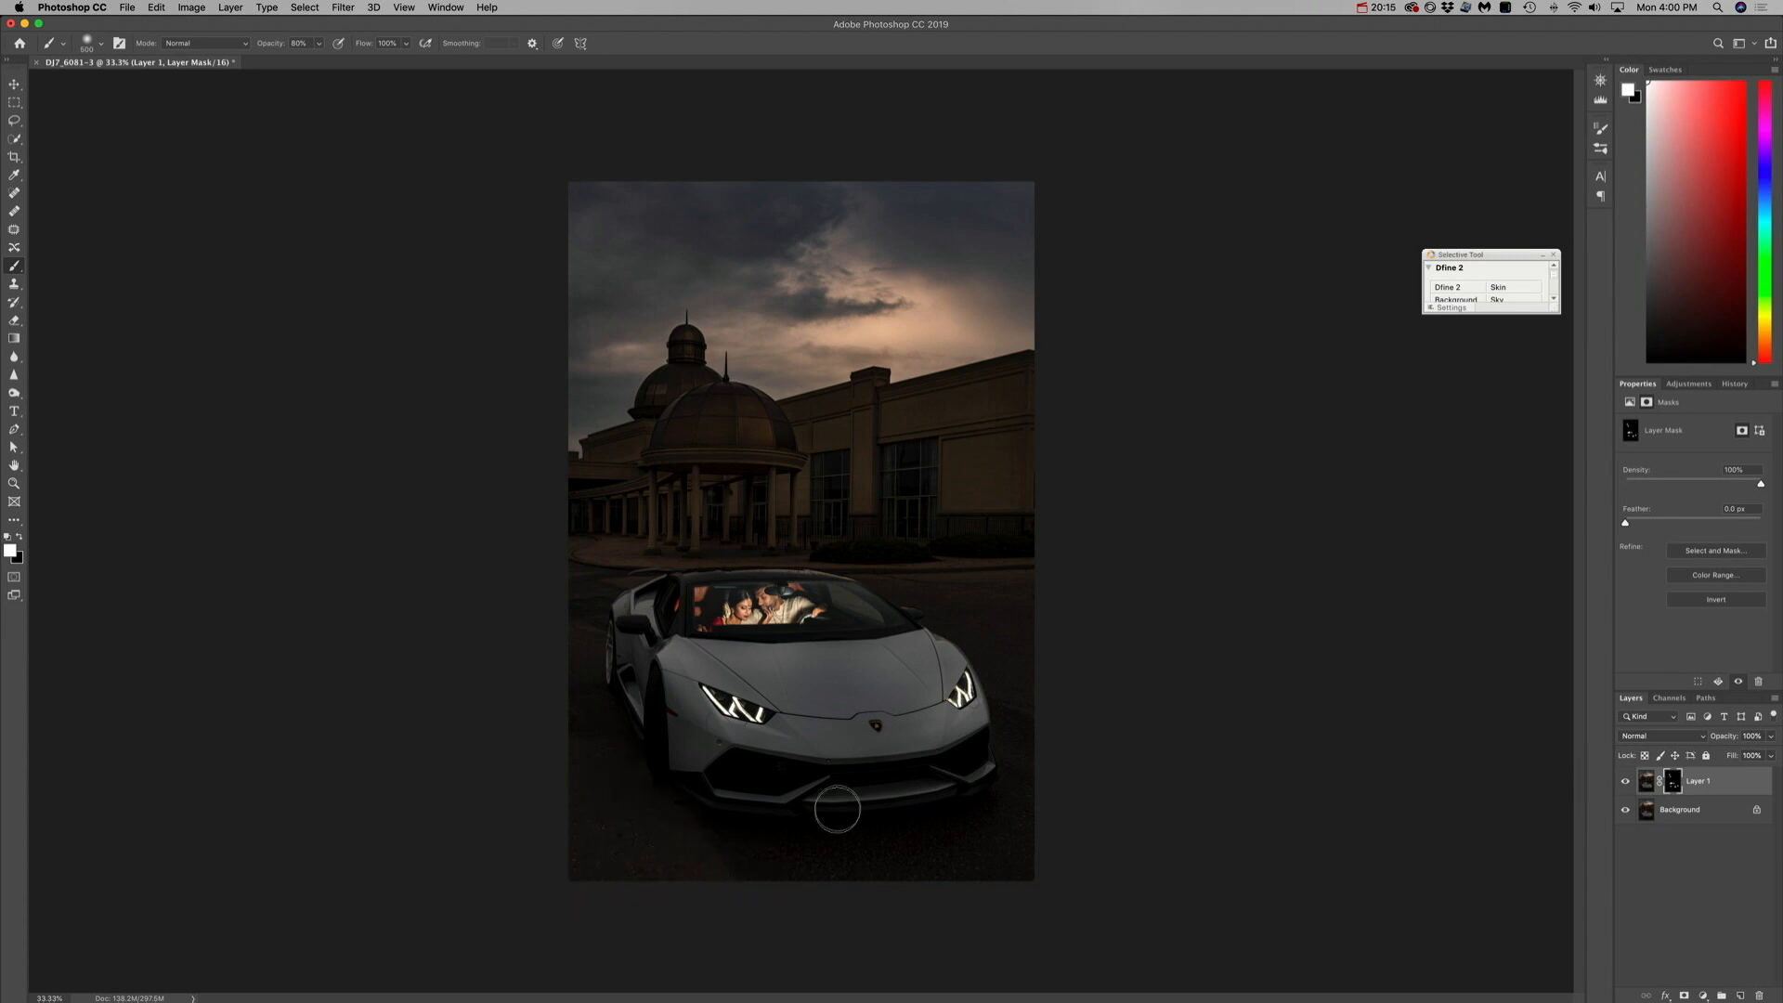
- Add a Curves adjustment layer that darkens the shadows from input 20 to output 10, and invert its mask to black
{"action": "left_click", "coordinate": [1686, 388]}
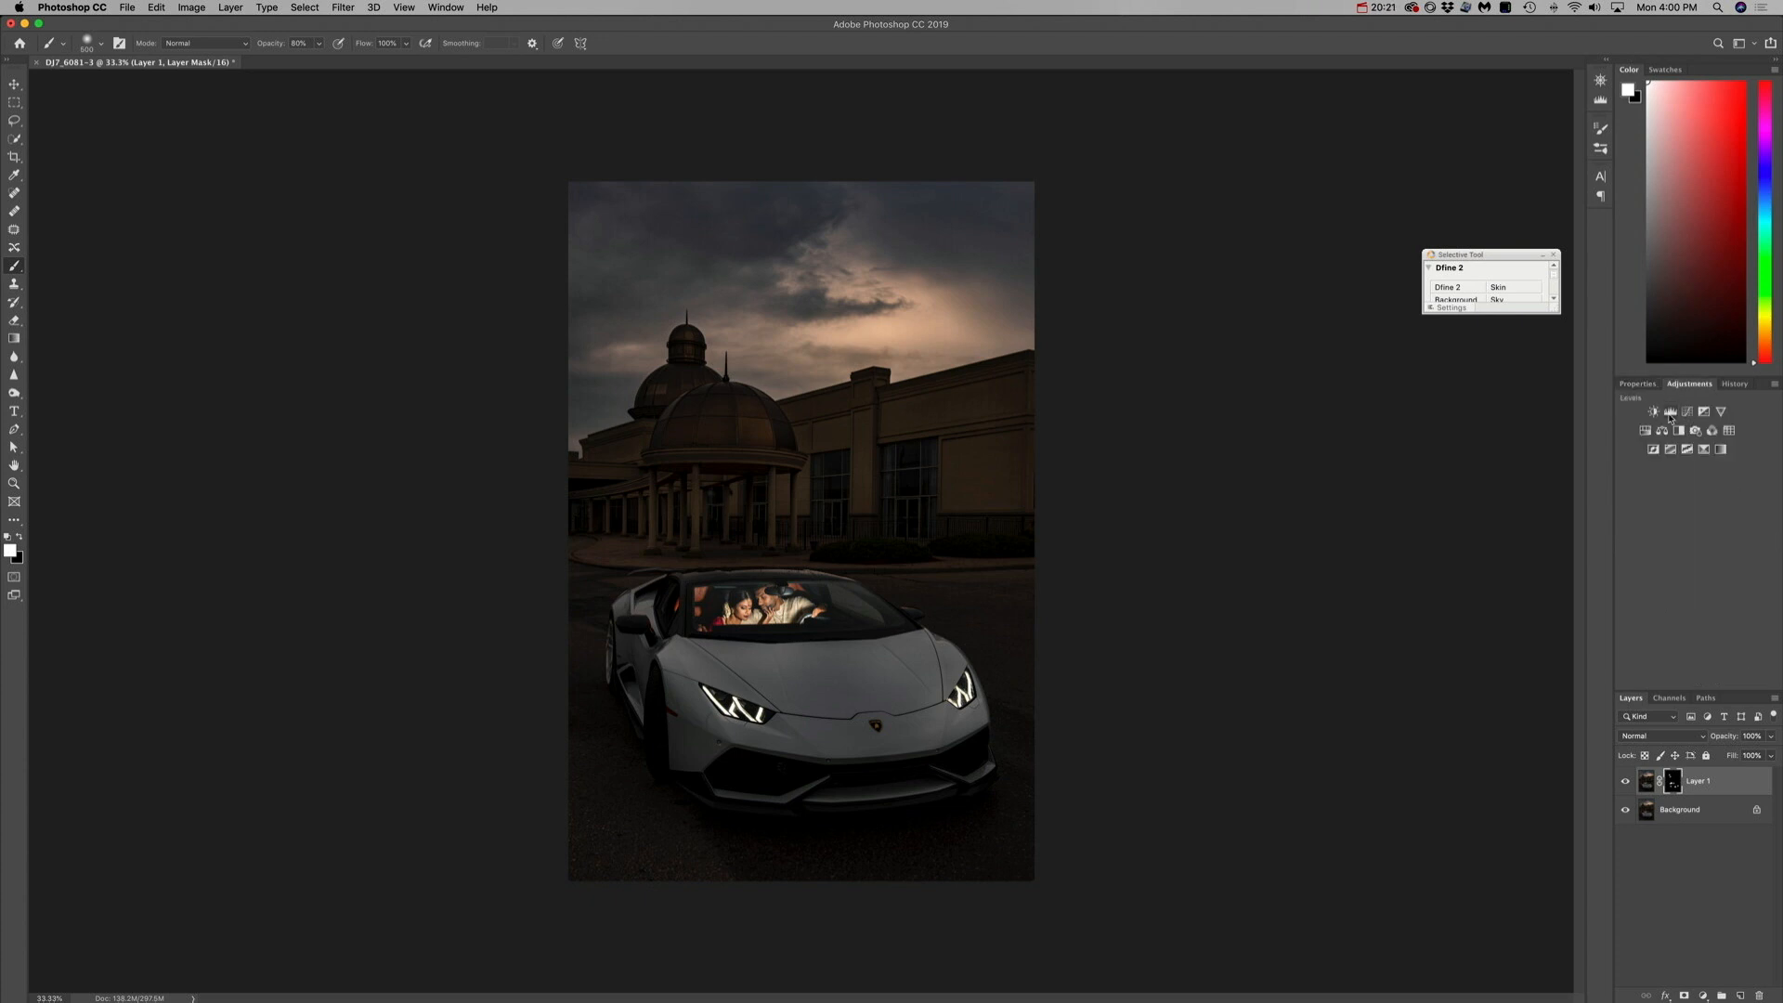
{"action": "left_click", "coordinate": [1686, 411]}
{"action": "left_click", "coordinate": [1629, 445]}
{"action": "left_click_drag", "start_coordinate": [605, 807], "coordinate": [605, 813]}
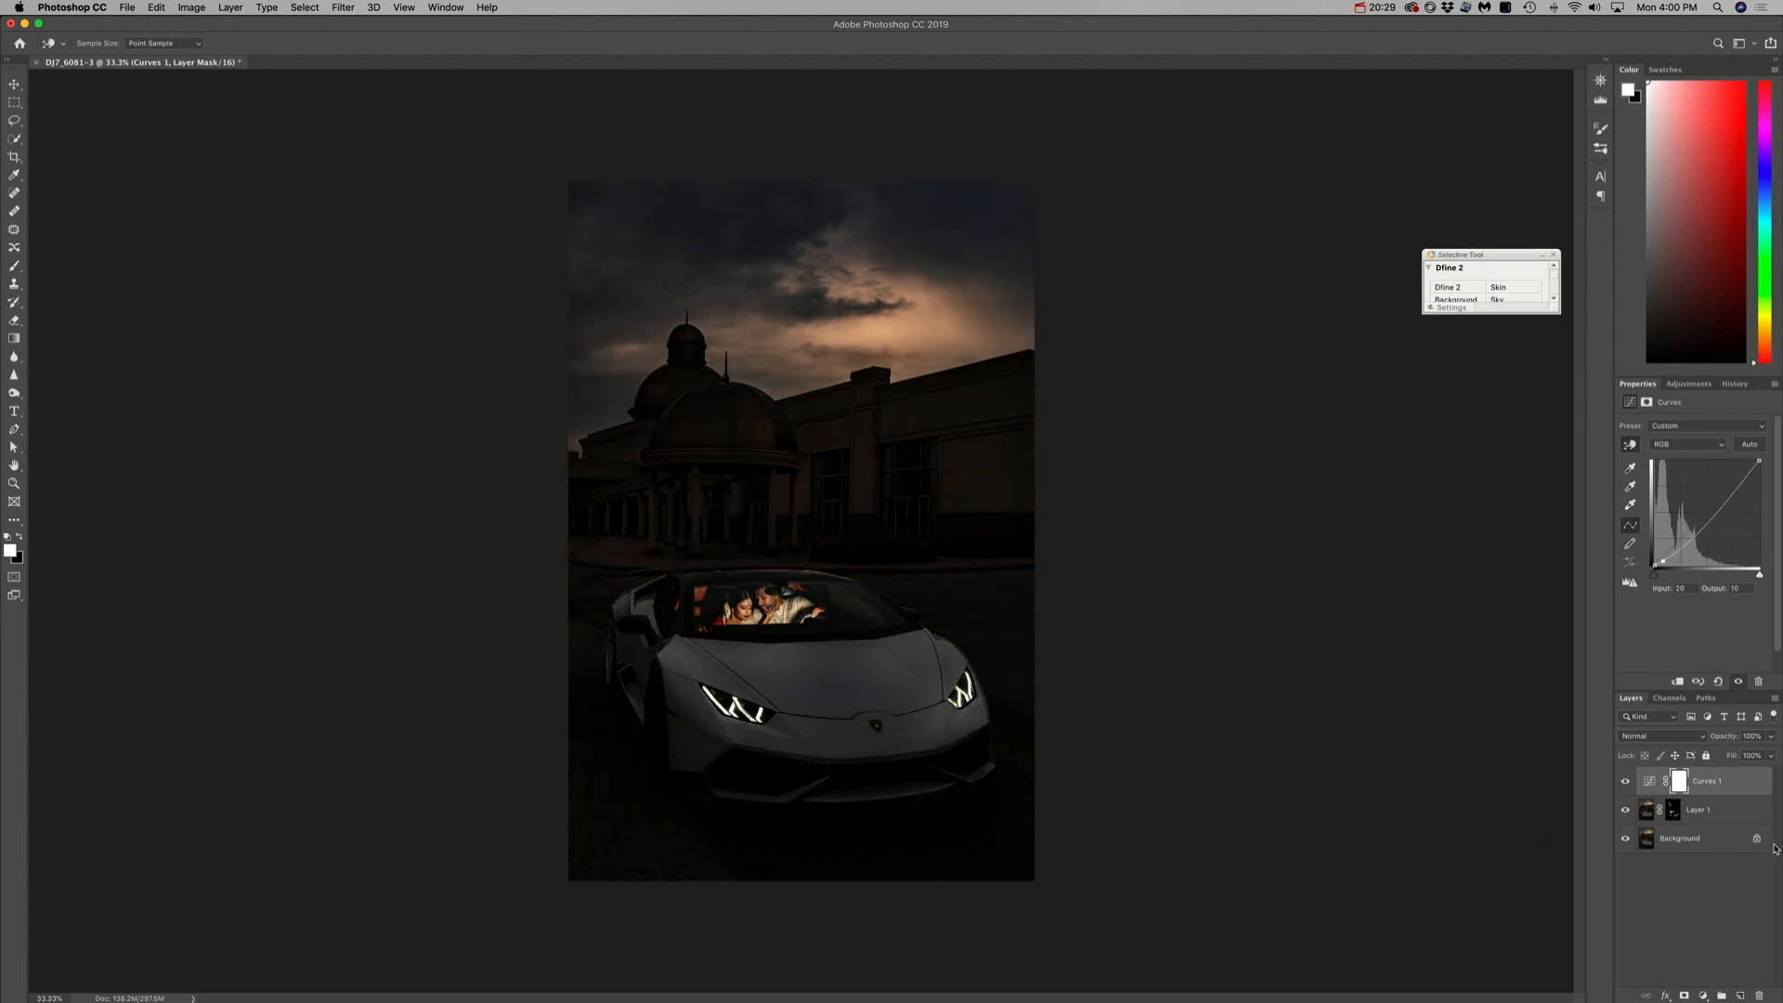
{"action": "left_click", "coordinate": [1677, 781]}
{"action": "key", "text": "ctrl+i"}
- Paint the Curves mask with a large soft white brush at 20% opacity to darken the ground and outer edges of the picture
{"action": "key", "text": "b"}
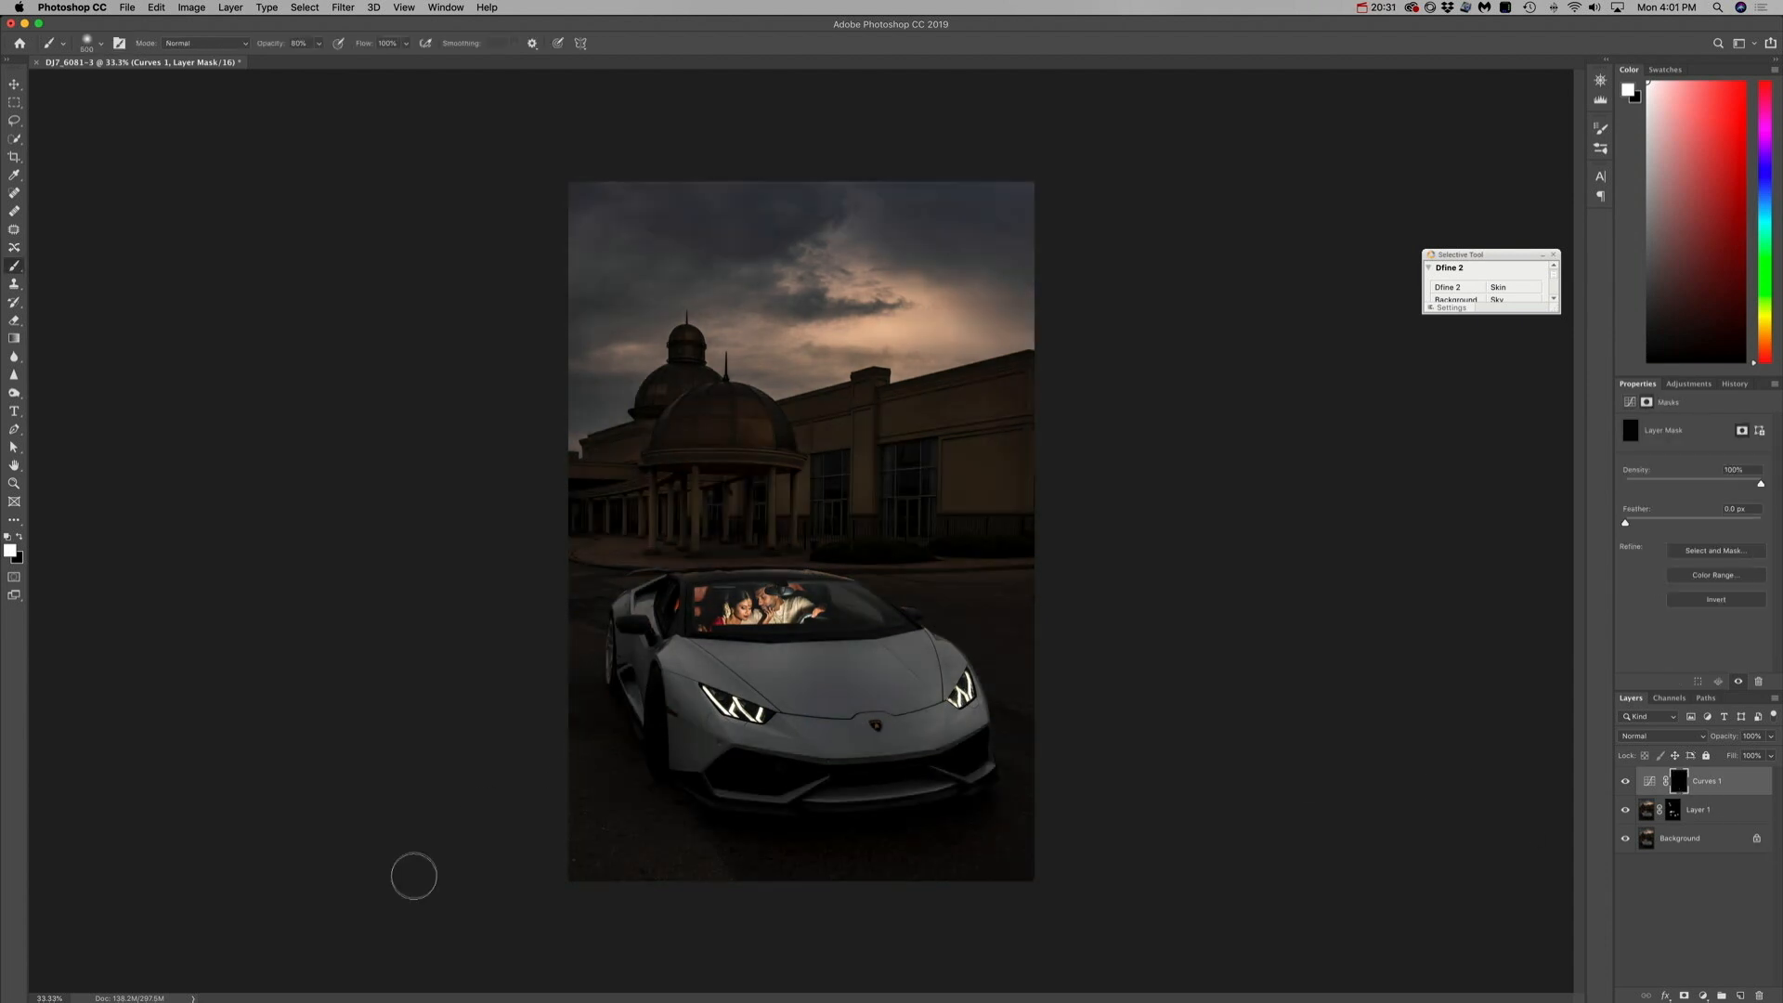
{"action": "key", "text": "2"}
{"action": "key", "text": "bracketright"}
{"action": "key", "text": "bracketright"}
{"action": "key", "text": "bracketright"}
{"action": "key", "text": "bracketright"}
{"action": "key", "text": "bracketright"}
{"action": "key", "text": "bracketright"}
{"action": "key", "text": "bracketright"}
{"action": "key", "text": "bracketright"}
{"action": "key", "text": "bracketright"}
{"action": "key", "text": "bracketright"}
{"action": "key", "text": "bracketright"}
{"action": "key", "text": "bracketright"}
{"action": "key", "text": "bracketright"}
{"action": "key", "text": "bracketright"}
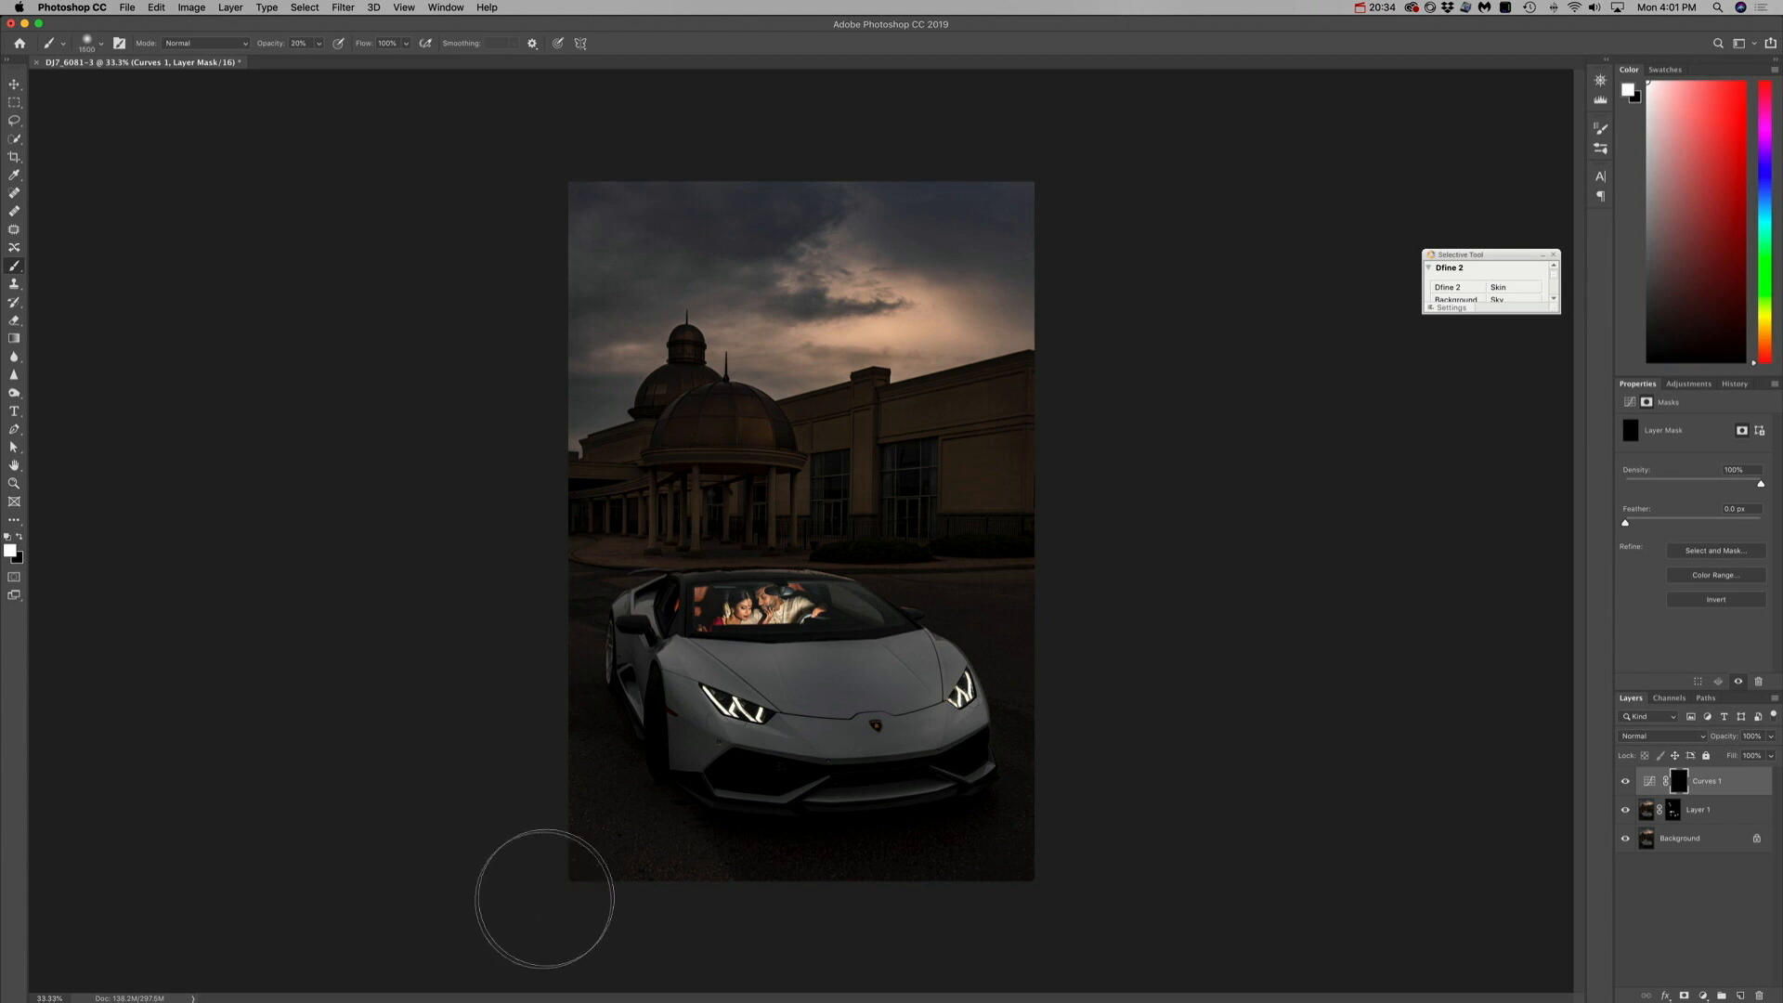
{"action": "mouse_move", "coordinate": [636, 844]}
{"action": "left_mouse_down"}
{"action": "mouse_move", "coordinate": [690, 860]}
{"action": "mouse_move", "coordinate": [699, 837]}
{"action": "mouse_move", "coordinate": [603, 833]}
{"action": "mouse_move", "coordinate": [561, 805]}
{"action": "mouse_move", "coordinate": [560, 782]}
{"action": "mouse_move", "coordinate": [468, 879]}
{"action": "mouse_move", "coordinate": [739, 897]}
{"action": "mouse_move", "coordinate": [614, 909]}
{"action": "mouse_move", "coordinate": [561, 881]}
{"action": "mouse_move", "coordinate": [653, 894]}
{"action": "mouse_move", "coordinate": [642, 917]}
{"action": "mouse_move", "coordinate": [497, 930]}
{"action": "mouse_move", "coordinate": [548, 889]}
{"action": "mouse_move", "coordinate": [692, 966]}
{"action": "mouse_move", "coordinate": [962, 955]}
{"action": "mouse_move", "coordinate": [1116, 900]}
{"action": "mouse_move", "coordinate": [1099, 926]}
{"action": "mouse_move", "coordinate": [1063, 886]}
{"action": "mouse_move", "coordinate": [911, 856]}
{"action": "mouse_move", "coordinate": [797, 912]}
{"action": "mouse_move", "coordinate": [1113, 812]}
{"action": "mouse_move", "coordinate": [1080, 747]}
{"action": "mouse_move", "coordinate": [1109, 703]}
{"action": "mouse_move", "coordinate": [1106, 608]}
{"action": "mouse_move", "coordinate": [1087, 521]}
{"action": "mouse_move", "coordinate": [1092, 392]}
{"action": "mouse_move", "coordinate": [1068, 358]}
{"action": "mouse_move", "coordinate": [1072, 343]}
{"action": "mouse_move", "coordinate": [1194, 354]}
{"action": "mouse_move", "coordinate": [1034, 221]}
{"action": "mouse_move", "coordinate": [298, 143]}
{"action": "left_mouse_up"}
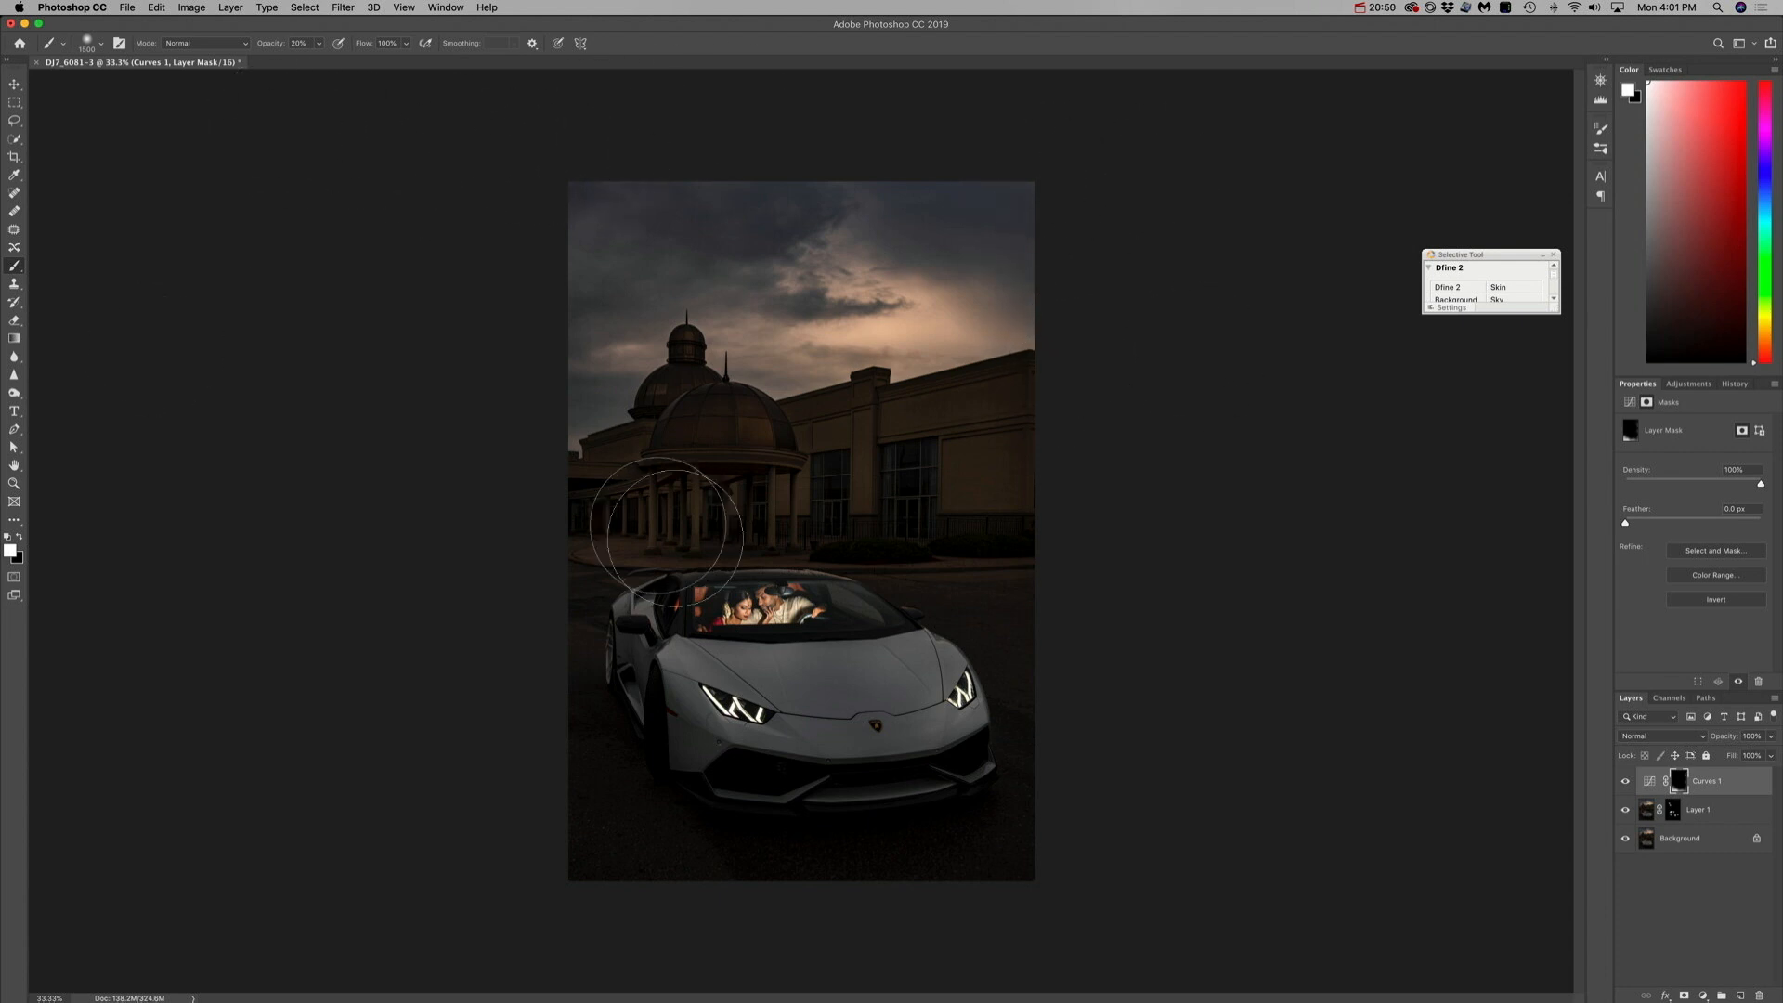